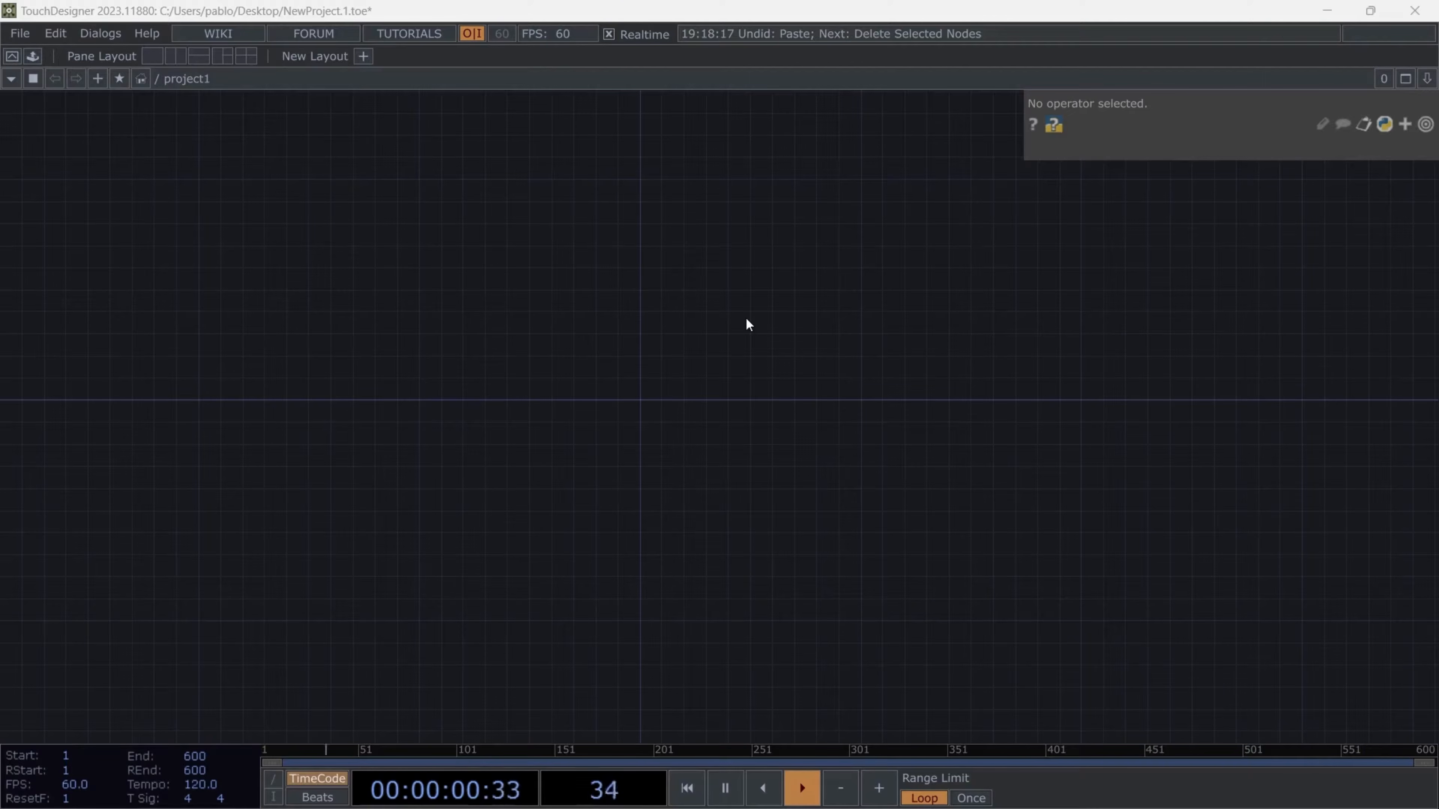
- Add a Button COMP to the empty project1 network
{"action": "scroll", "coordinate": [655, 411], "scroll_direction": "up", "scroll_amount": 2}
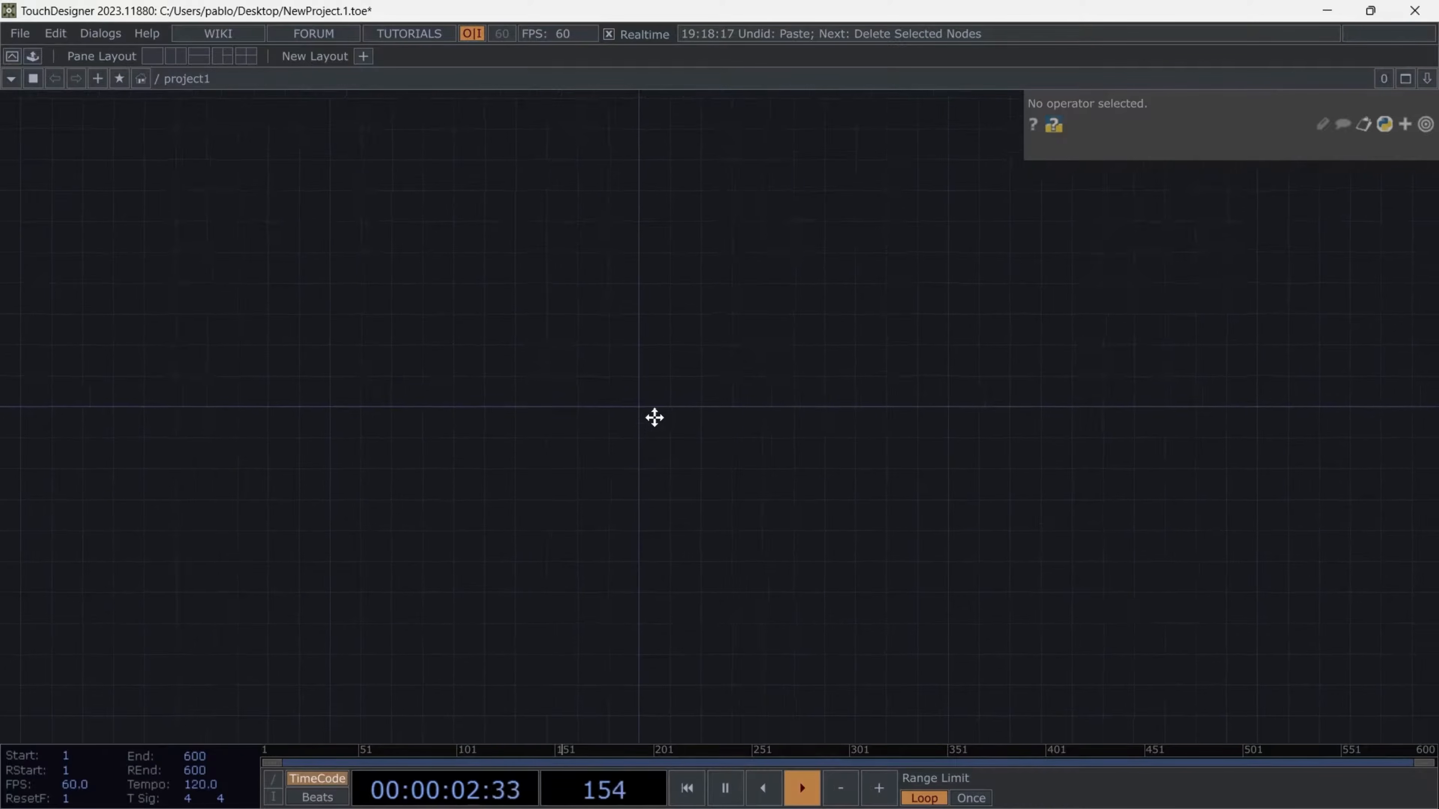
{"action": "key", "text": "Tab"}
{"action": "left_click", "coordinate": [331, 176]}
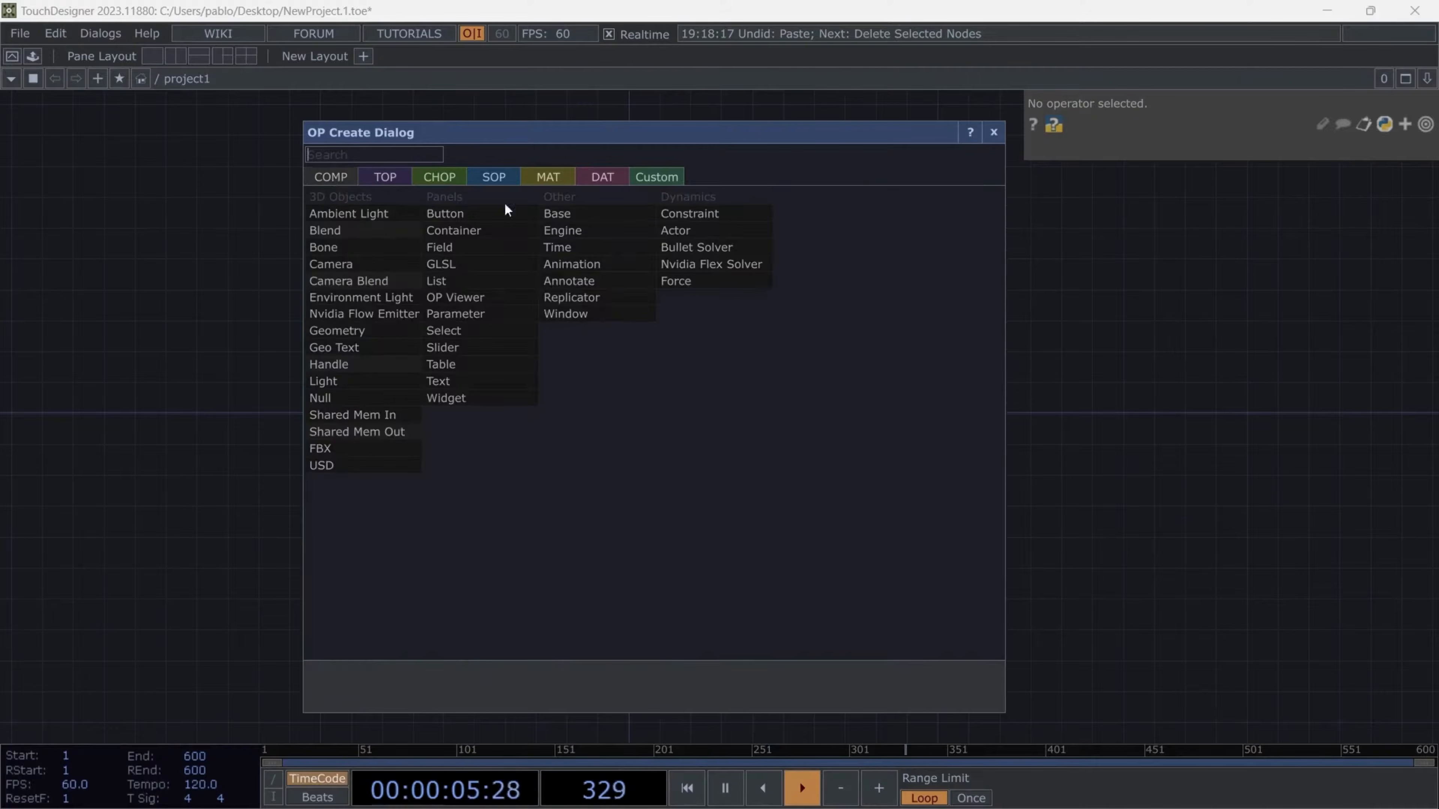
{"action": "left_click", "coordinate": [462, 215]}
{"action": "left_click", "coordinate": [601, 316]}
- Copy the Button COMP and paste it three times to make a column of four buttons
{"action": "scroll", "coordinate": [705, 314], "scroll_direction": "up", "scroll_amount": 2}
{"action": "left_click_drag", "start_coordinate": [556, 312], "coordinate": [407, 304]}
{"action": "key", "text": "ctrl+c"}
{"action": "key", "text": "ctrl+v"}
{"action": "key", "text": "ctrl+v"}
{"action": "key", "text": "ctrl+v"}
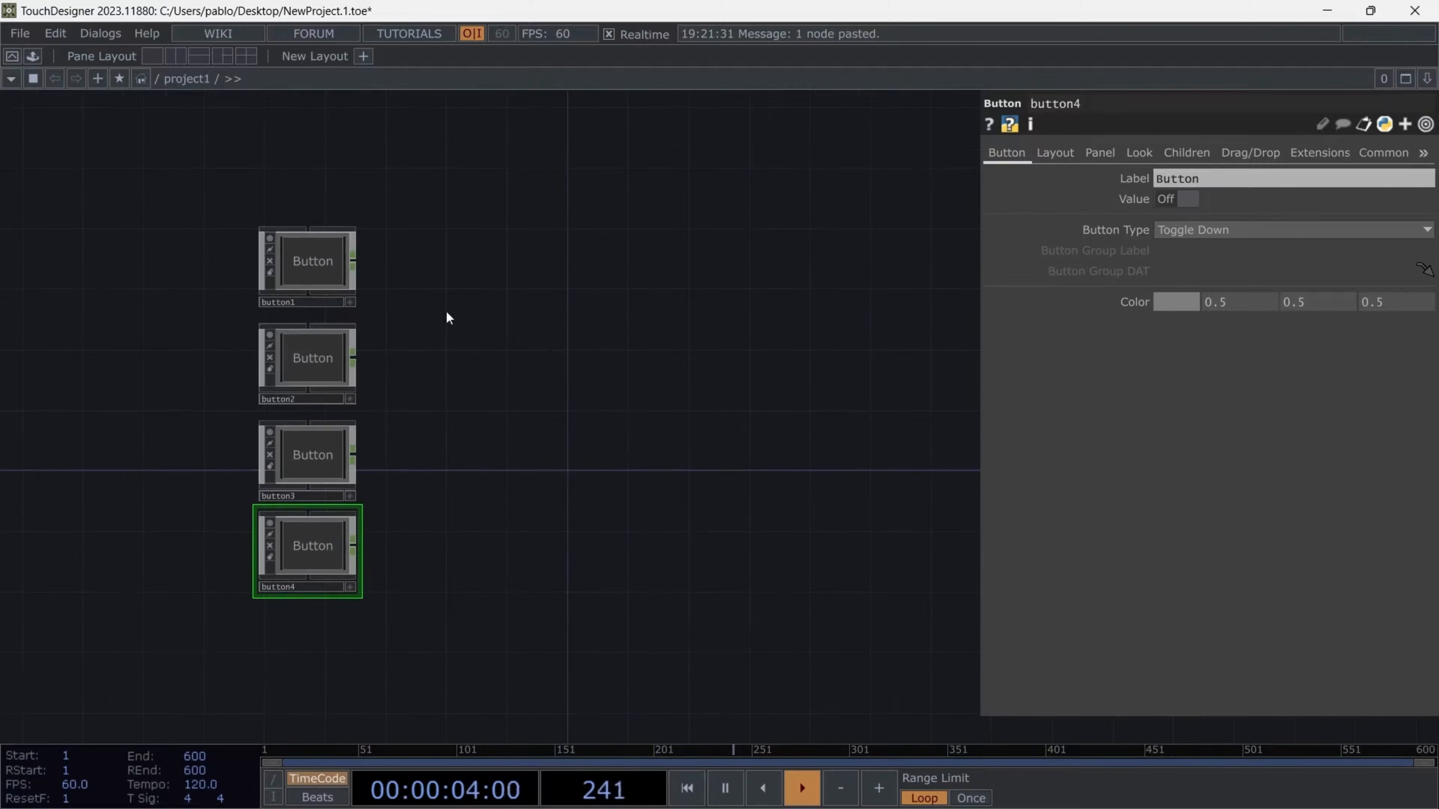
- Add a Merge CHOP and wire the outputs of all four buttons into it
{"action": "key", "text": "Tab"}
{"action": "left_click", "coordinate": [328, 92]}
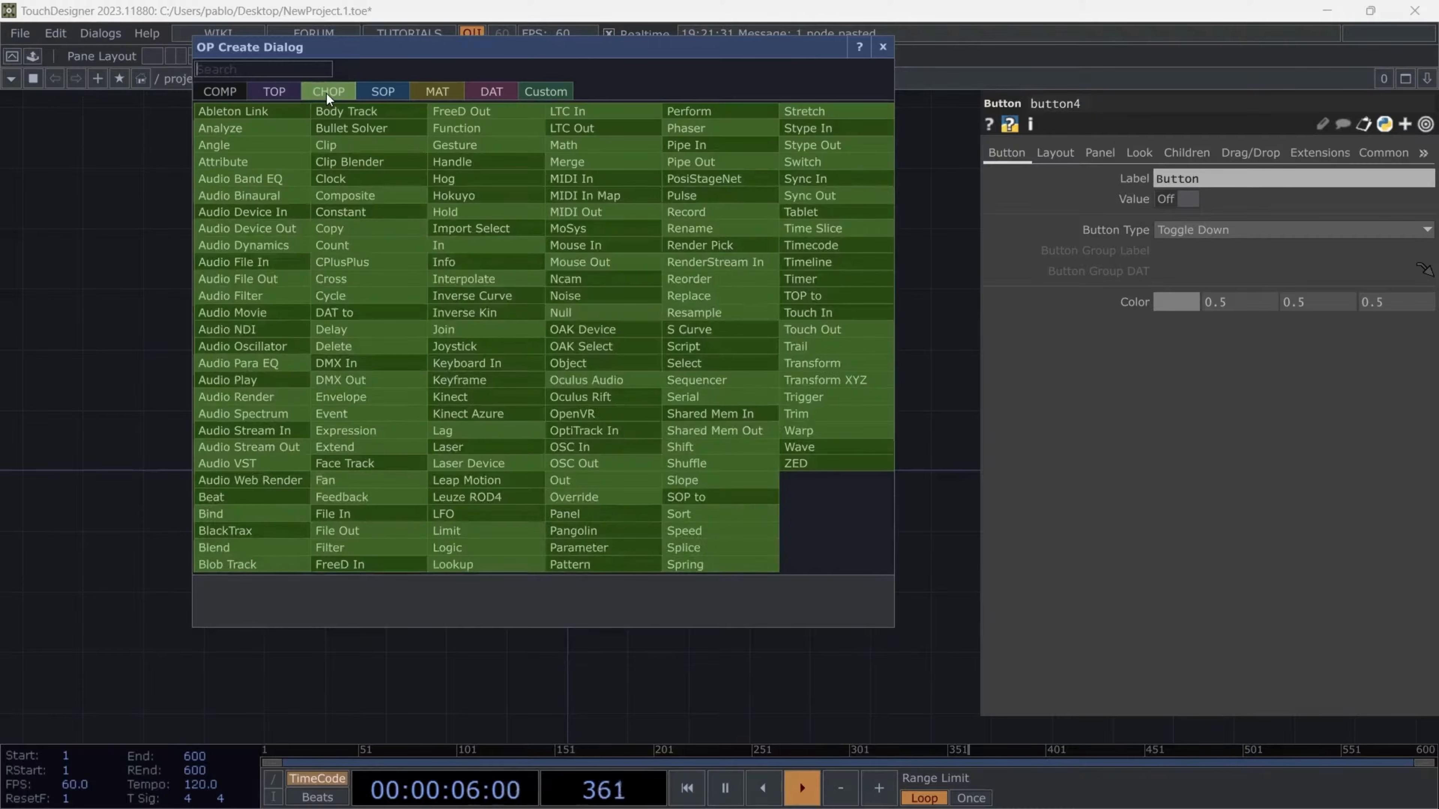
{"action": "left_click", "coordinate": [571, 162]}
{"action": "left_click", "coordinate": [579, 412]}
{"action": "right_click_drag", "start_coordinate": [374, 261], "coordinate": [340, 558]}
{"action": "left_click_drag", "start_coordinate": [356, 274], "coordinate": [577, 407]}
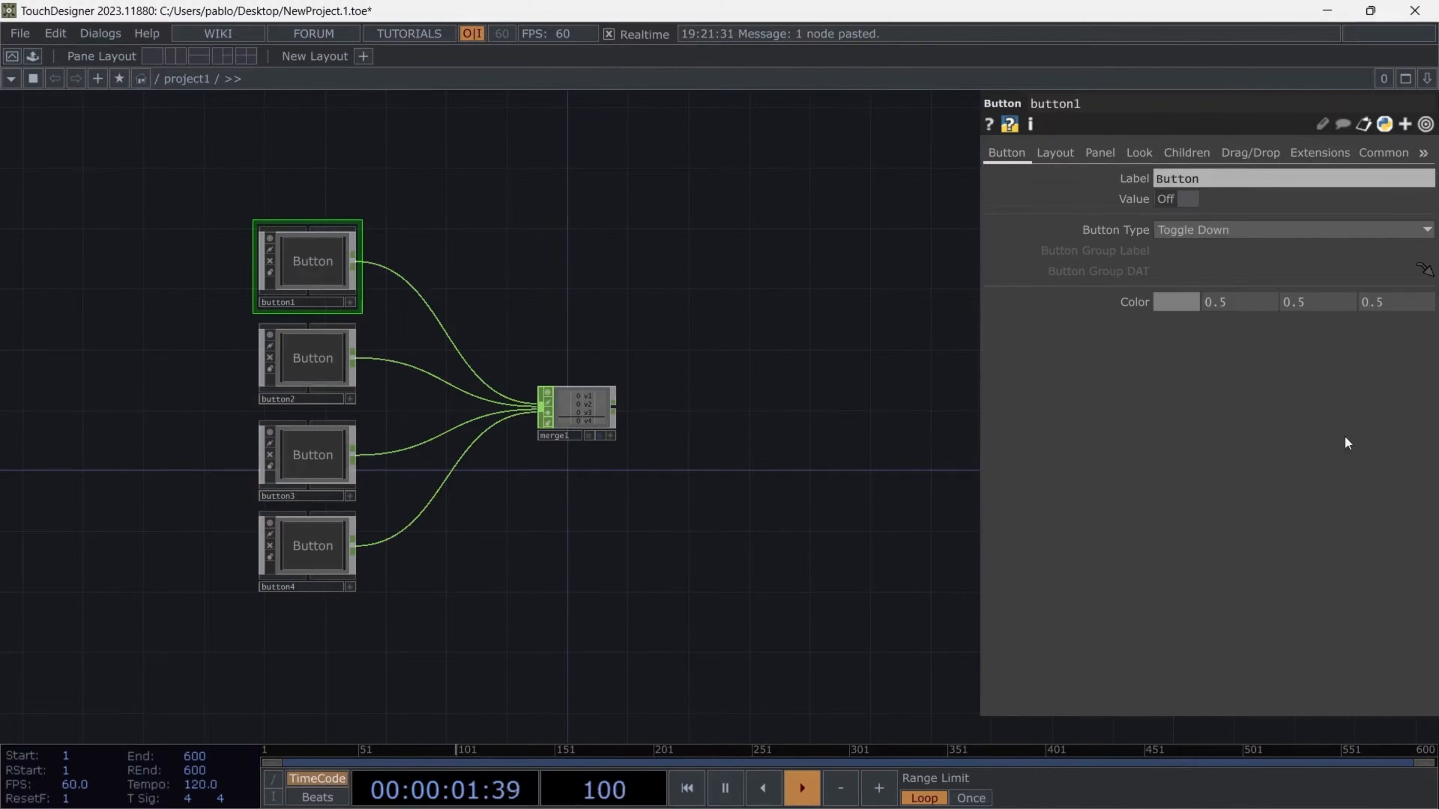
- Add a Movie File In TOP beyond the Merge CHOP, with the green letter A clip loaded
{"action": "scroll", "coordinate": [728, 435], "scroll_direction": "up", "scroll_amount": 3}
{"action": "left_click_drag", "start_coordinate": [784, 293], "coordinate": [816, 284]}
{"action": "left_click_drag", "start_coordinate": [581, 393], "coordinate": [606, 385]}
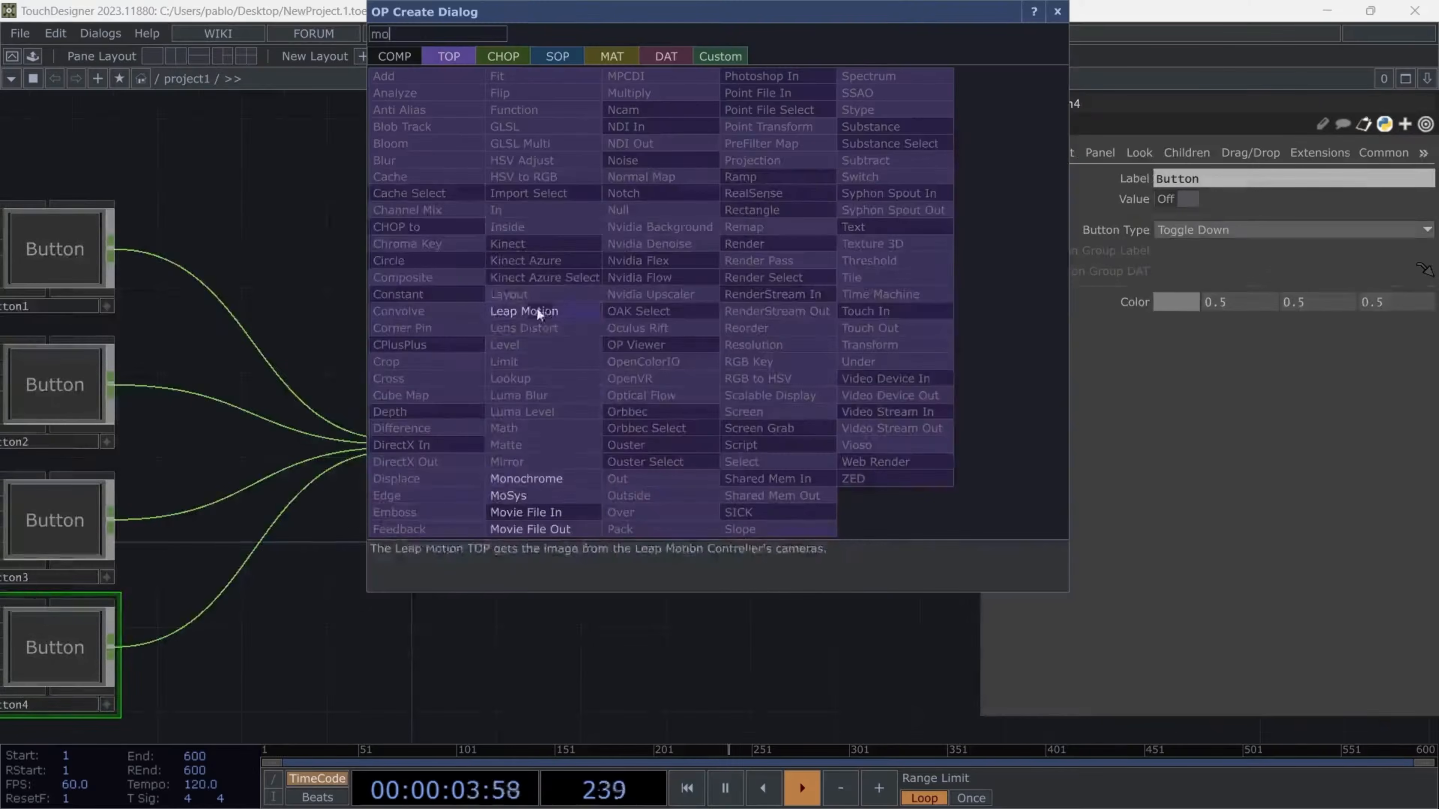
{"action": "type", "text": "mo"}
{"action": "left_click", "coordinate": [578, 513]}
{"action": "left_click", "coordinate": [755, 301]}
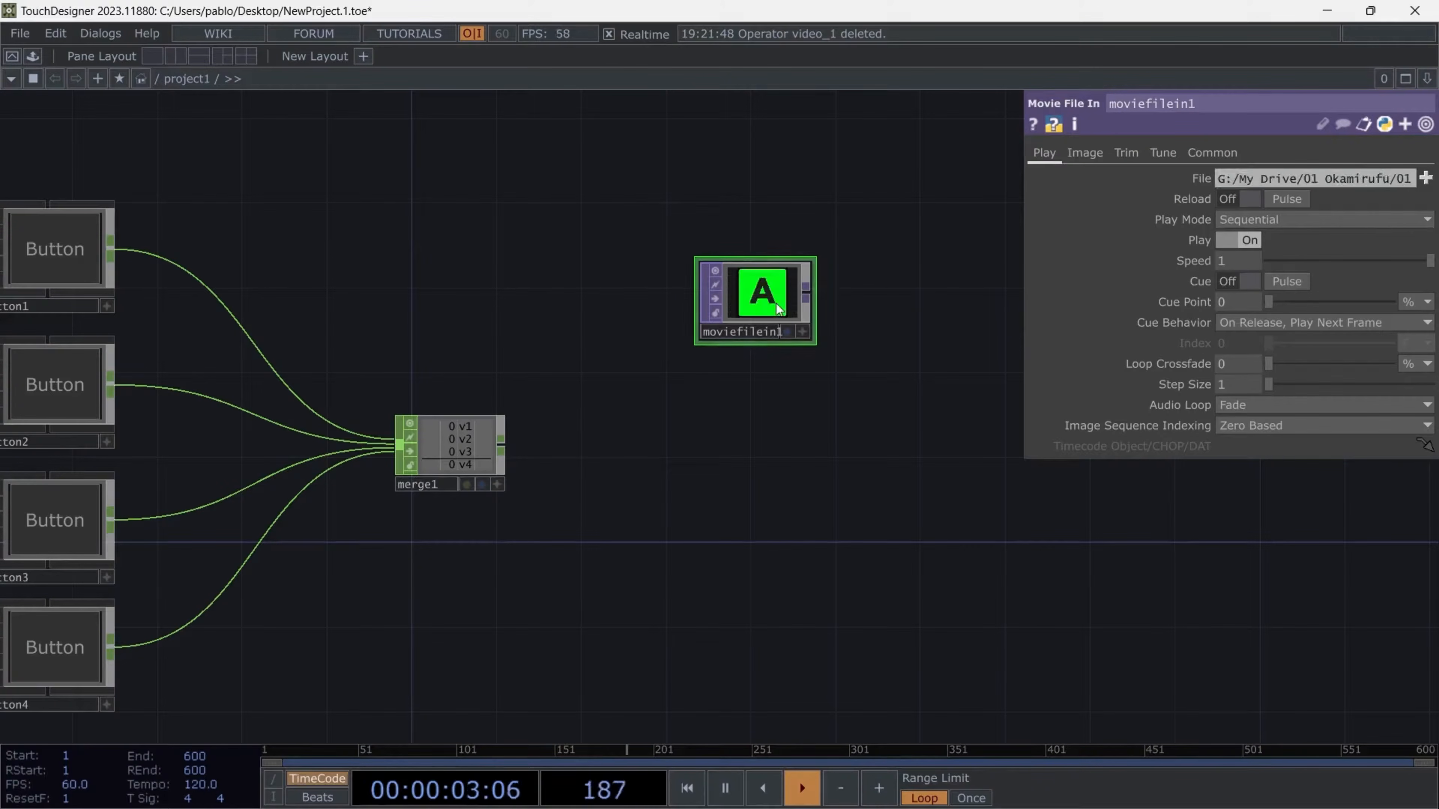
{"action": "left_click_drag", "start_coordinate": [770, 301], "coordinate": [801, 293]}
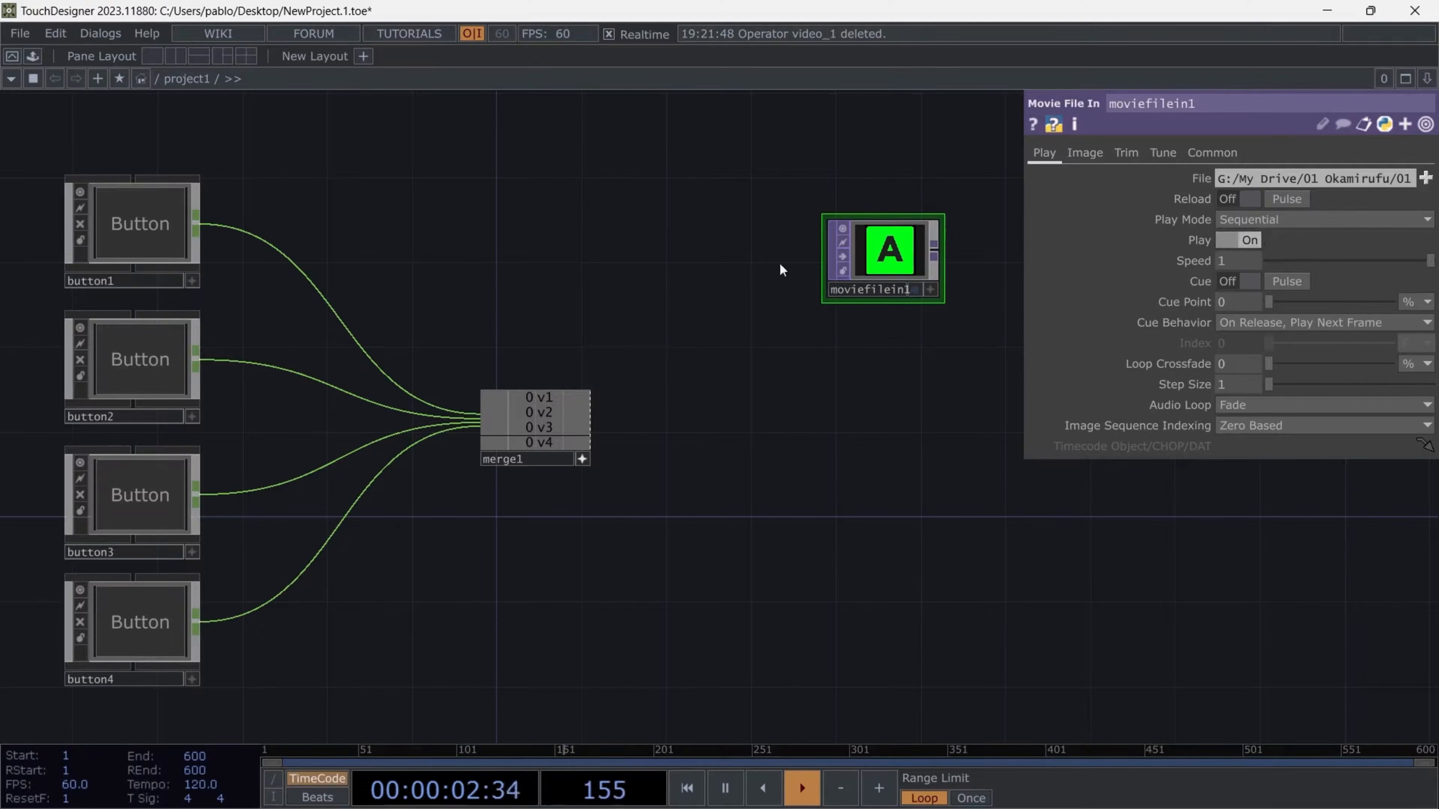
- Export the v1 channel of merge1 to the Reload Pulse parameter of moviefilein1
{"action": "left_click_drag", "start_coordinate": [538, 397], "coordinate": [1283, 198]}
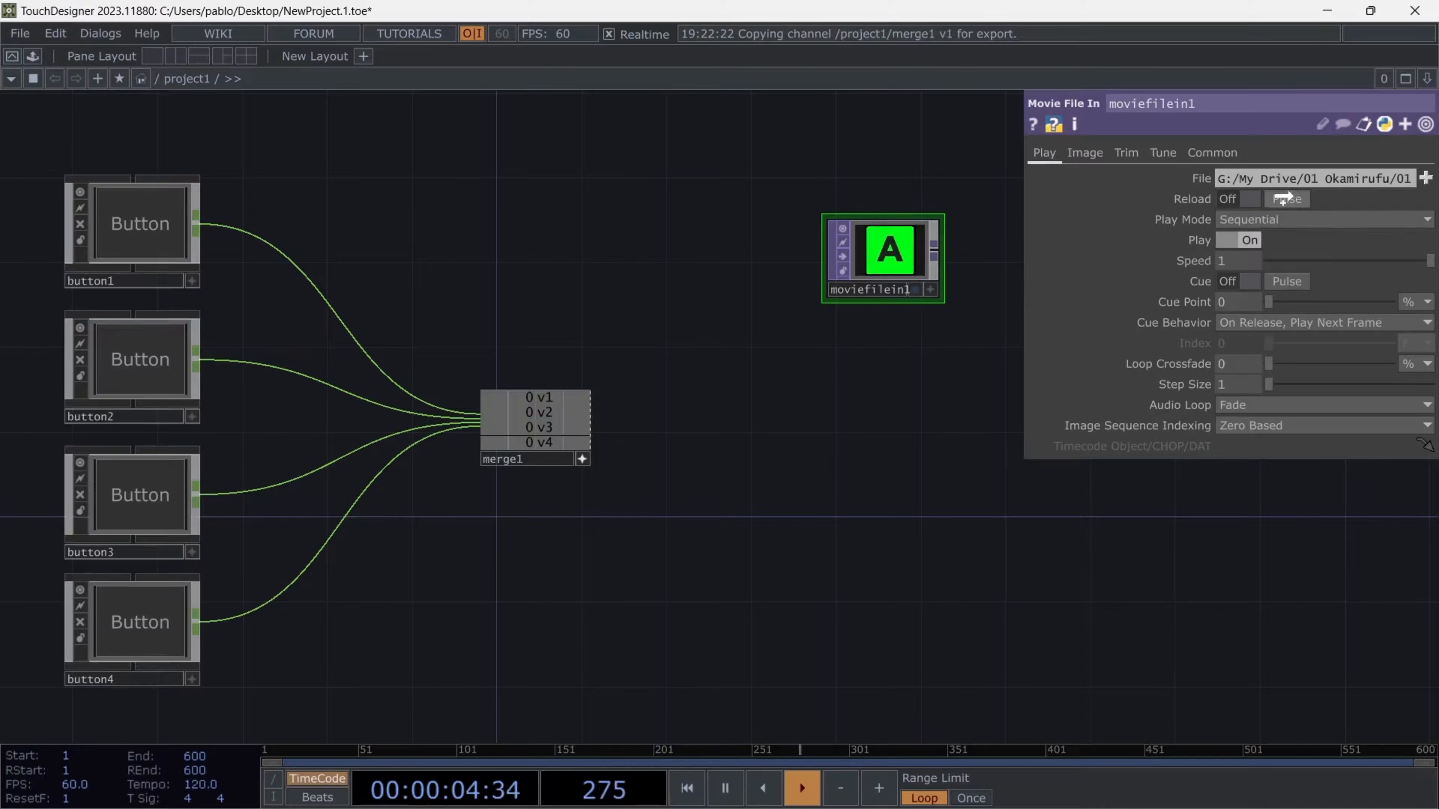
{"action": "left_click_drag", "start_coordinate": [1283, 198], "coordinate": [1291, 198]}
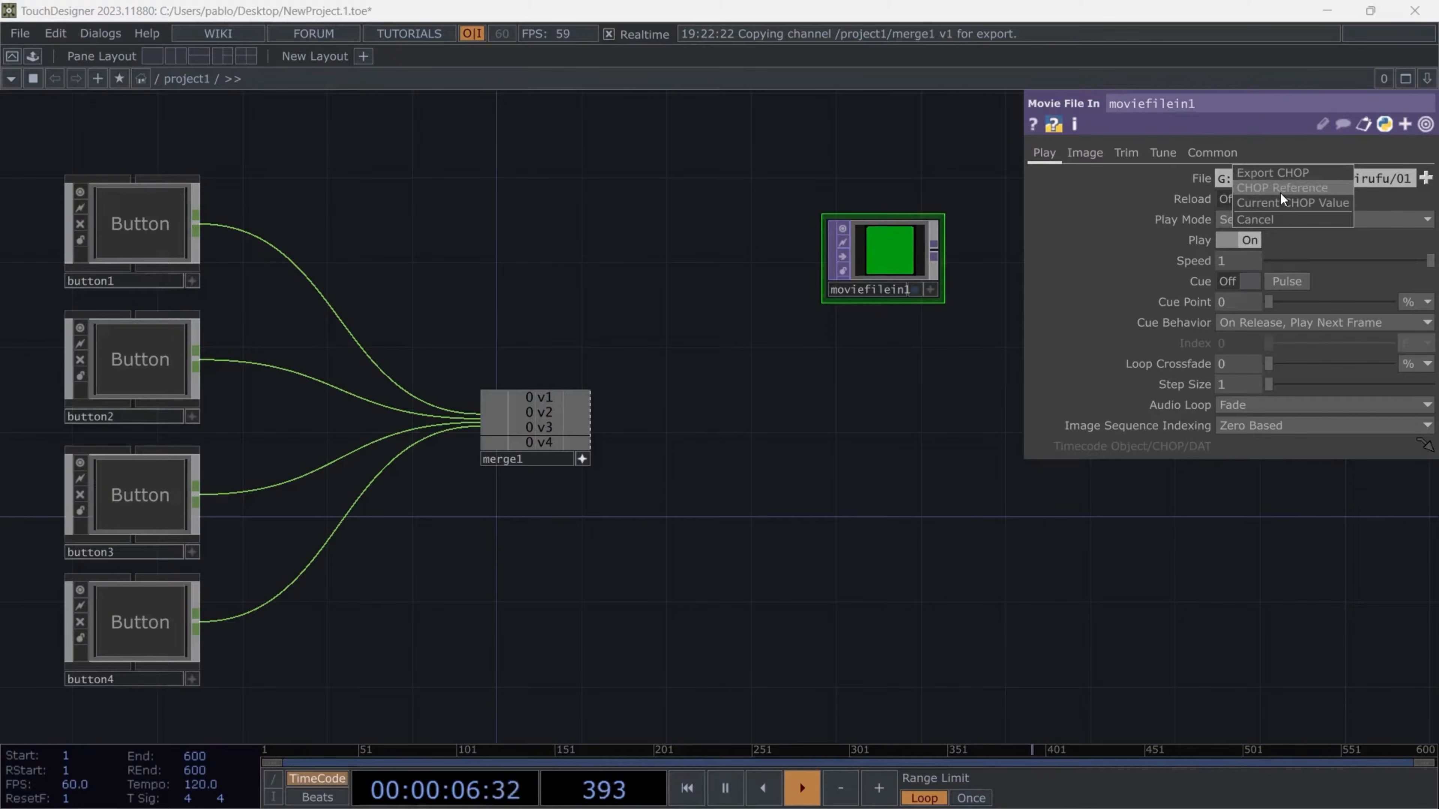
{"action": "left_click", "coordinate": [1281, 189]}
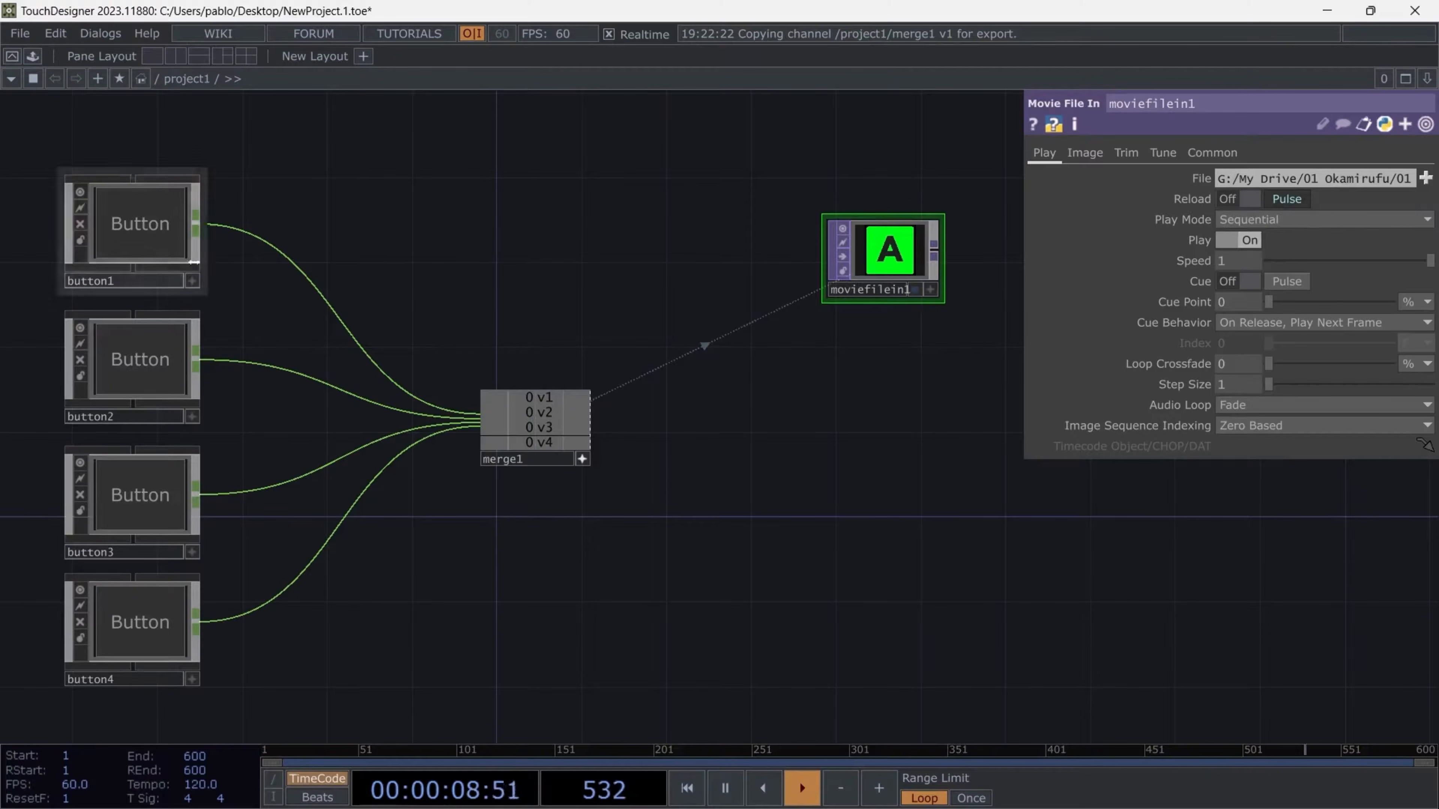
- Make button1's viewer active and toggle the button several times to test the movie reload
{"action": "left_click", "coordinate": [194, 262]}
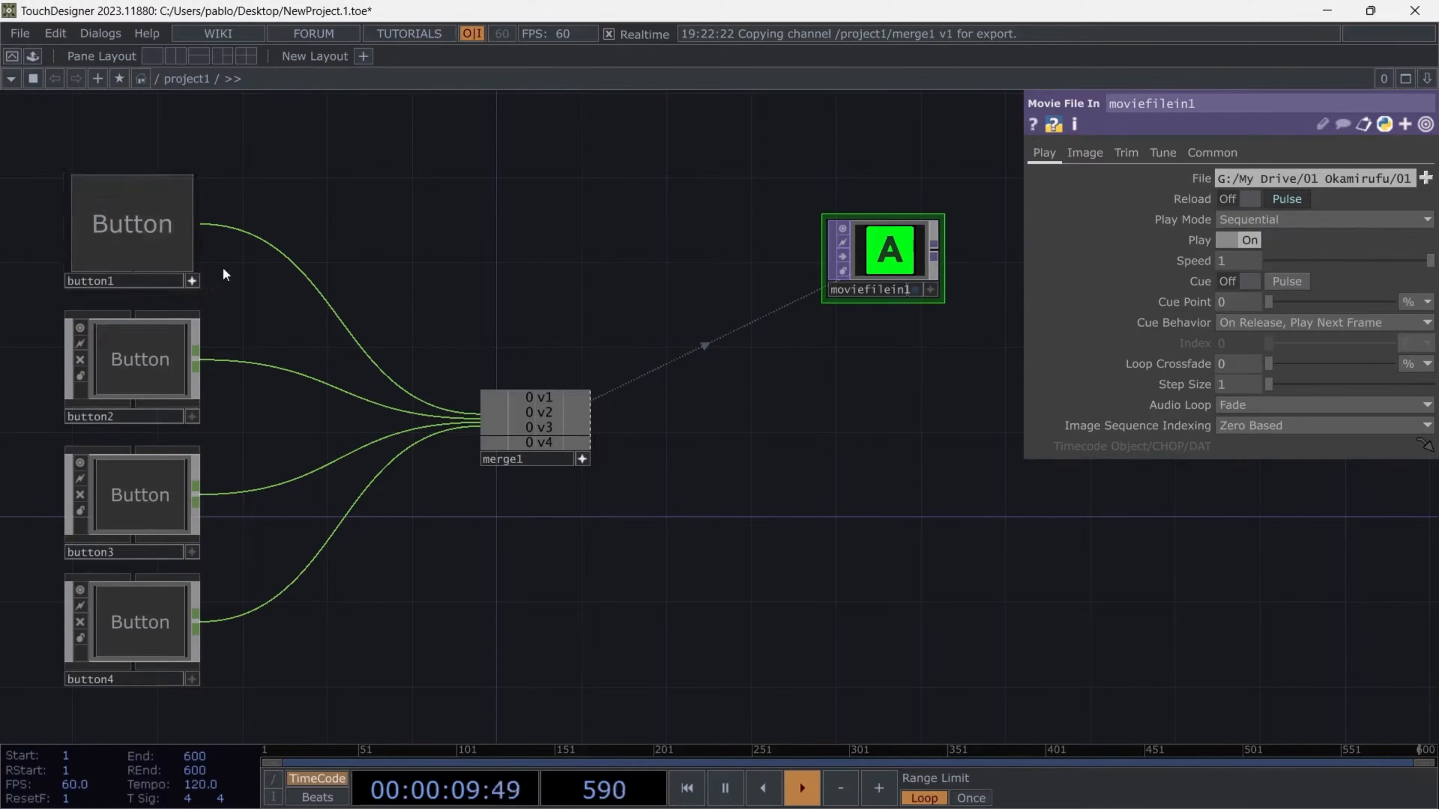
{"action": "left_click", "coordinate": [126, 217]}
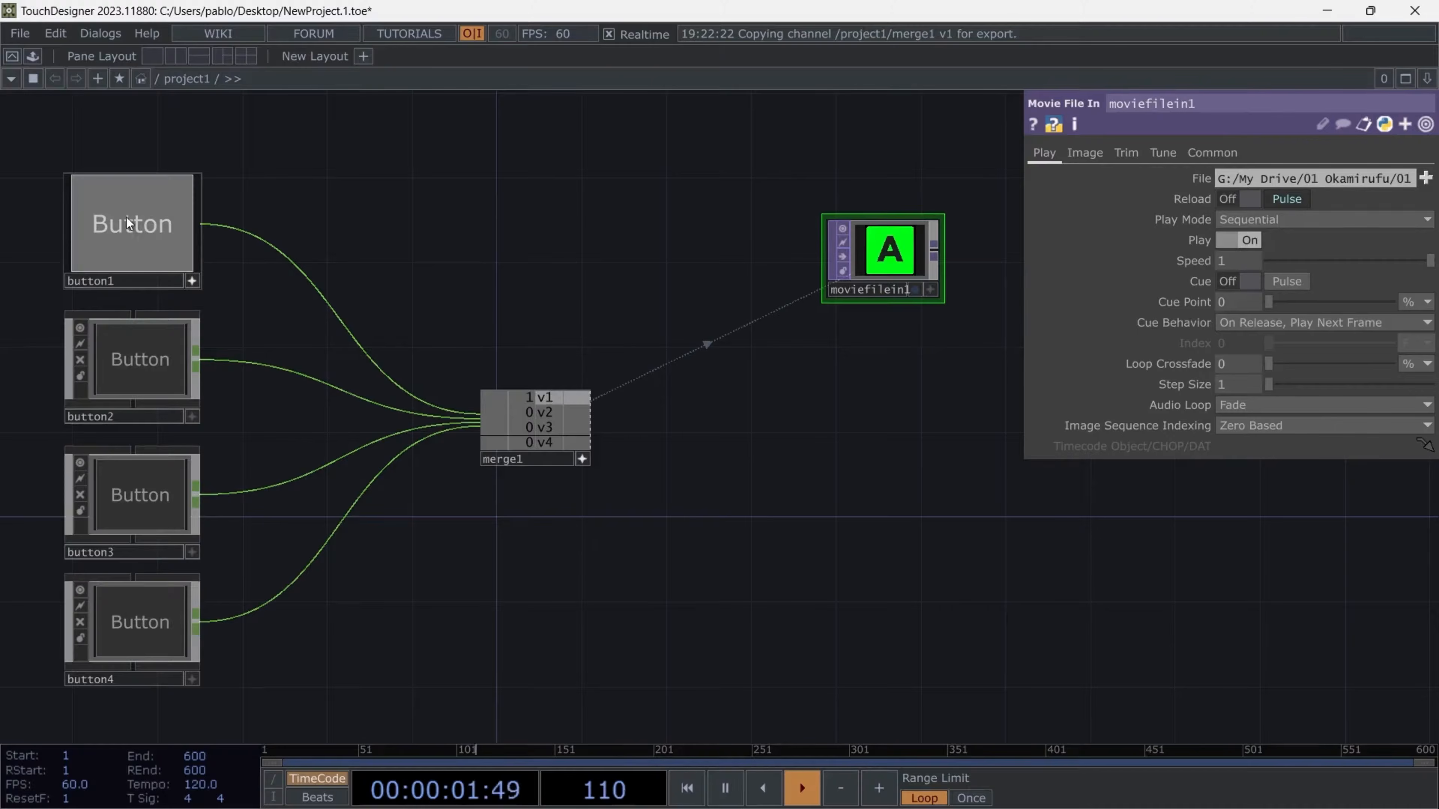
{"action": "left_click", "coordinate": [170, 227]}
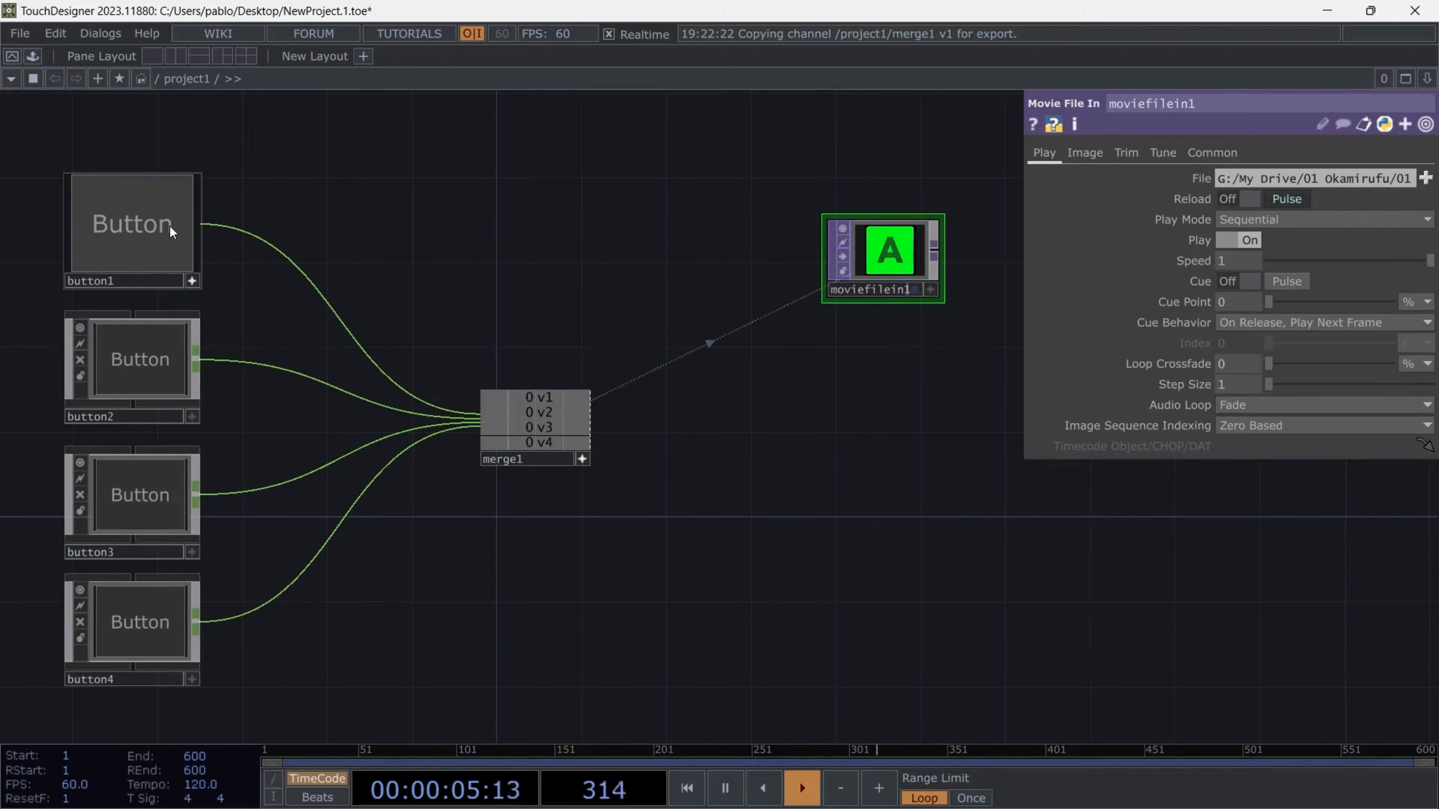
{"action": "left_click", "coordinate": [142, 223]}
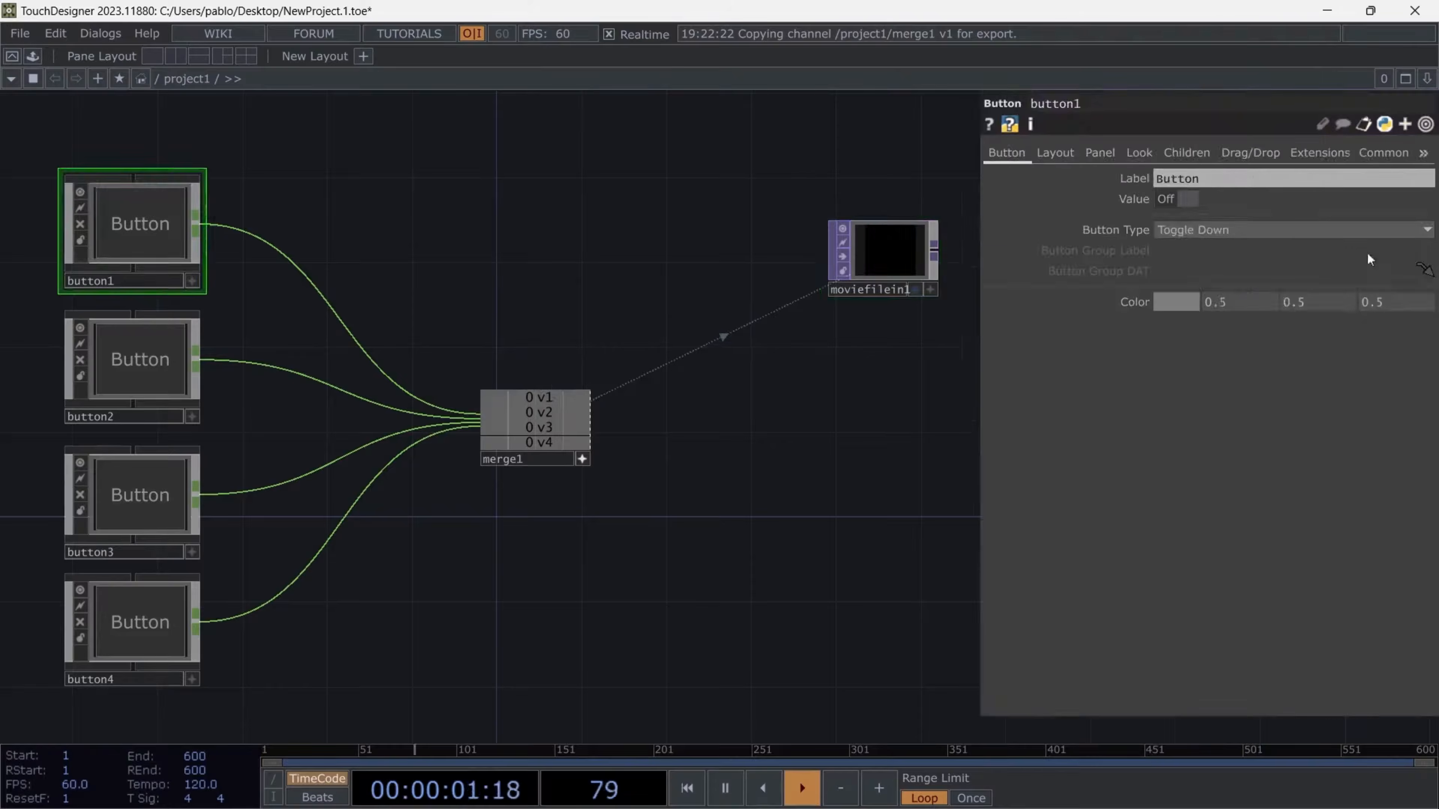
- Set button1's Button Type to Momentary, test it once and hide the parameter window
{"action": "left_click", "coordinate": [1359, 230]}
{"action": "left_click", "coordinate": [1195, 250]}
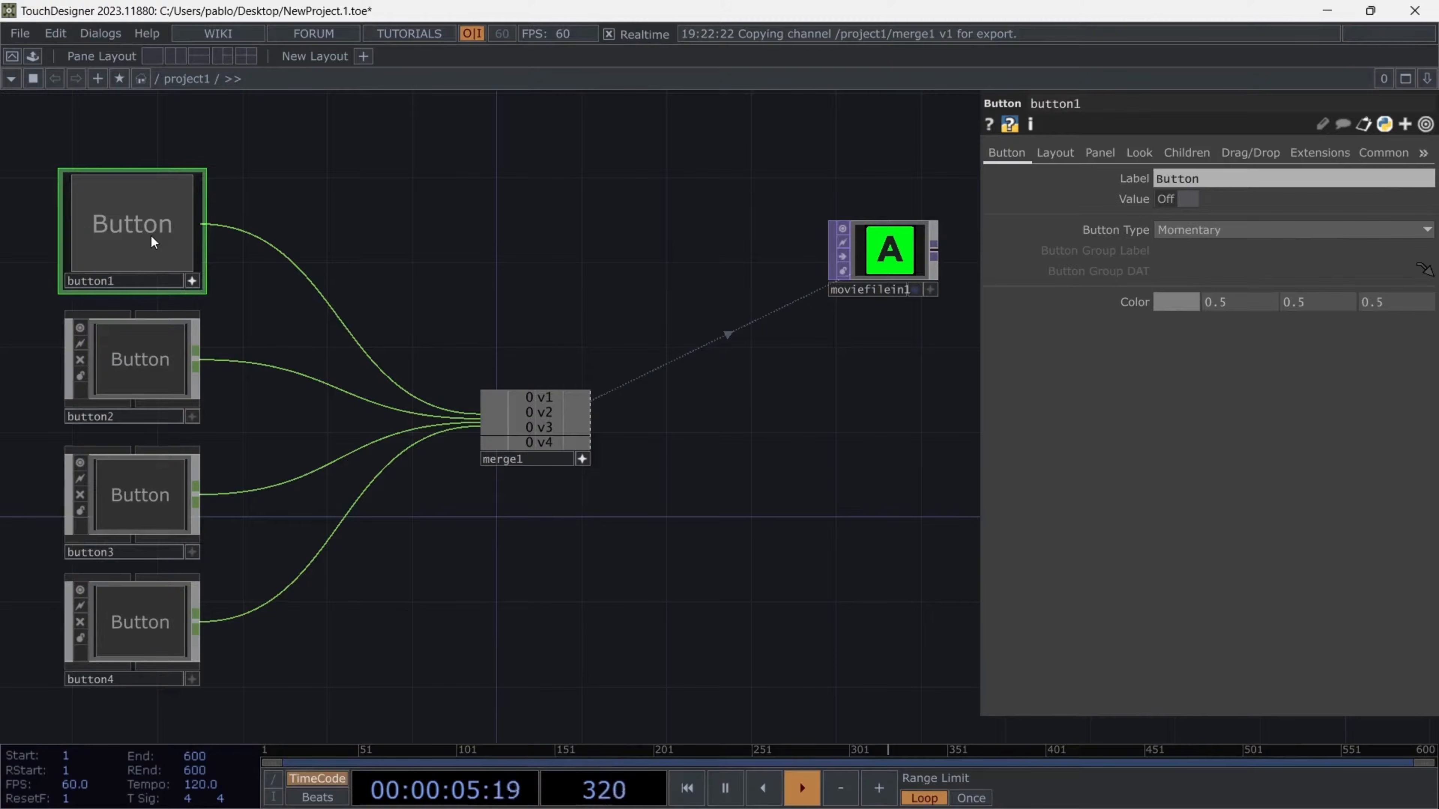
{"action": "left_click", "coordinate": [150, 236]}
{"action": "key", "text": "p"}
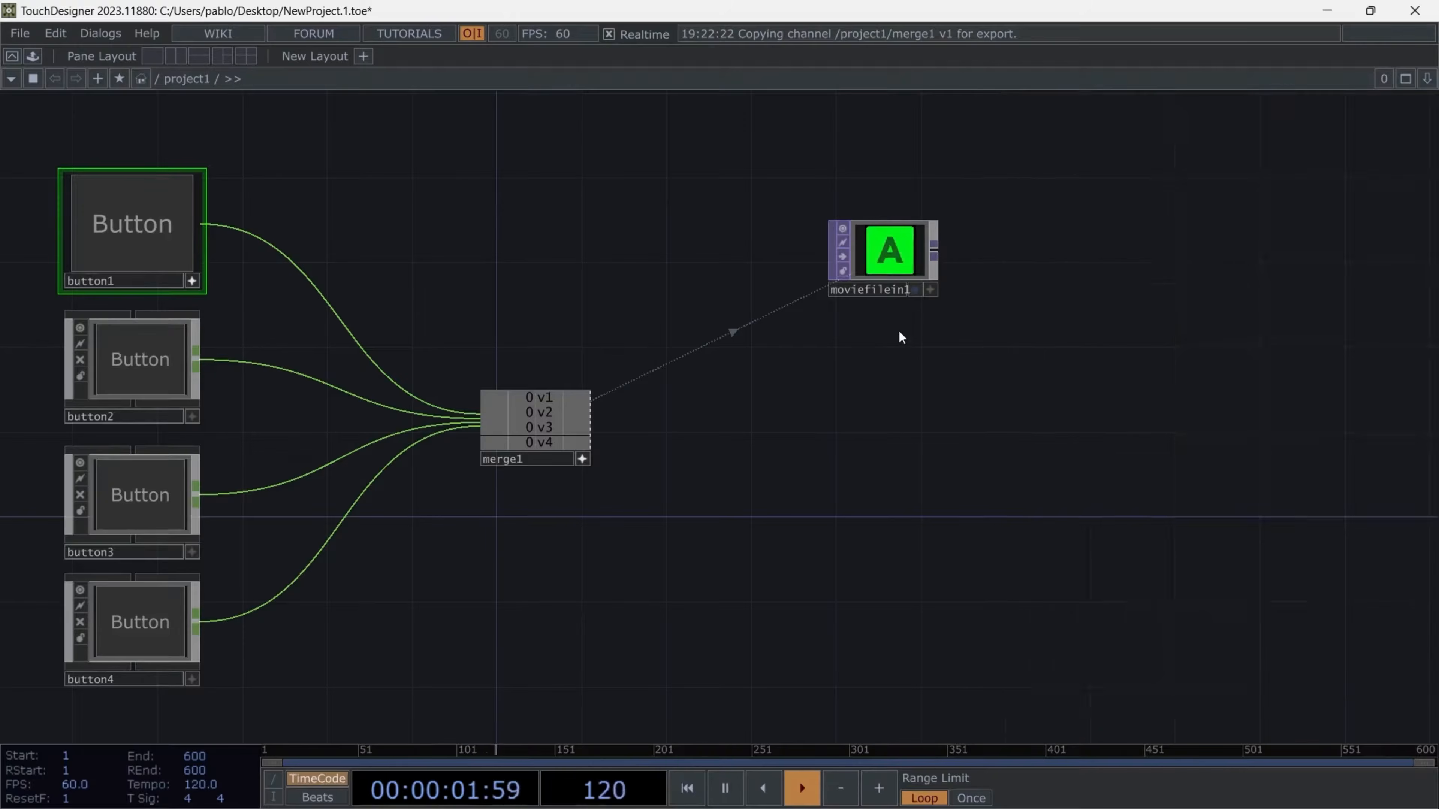
- Show moviefilein1's parameters and export merge1's v1 channel to its Play parameter
{"action": "left_click_drag", "start_coordinate": [888, 261], "coordinate": [870, 254]}
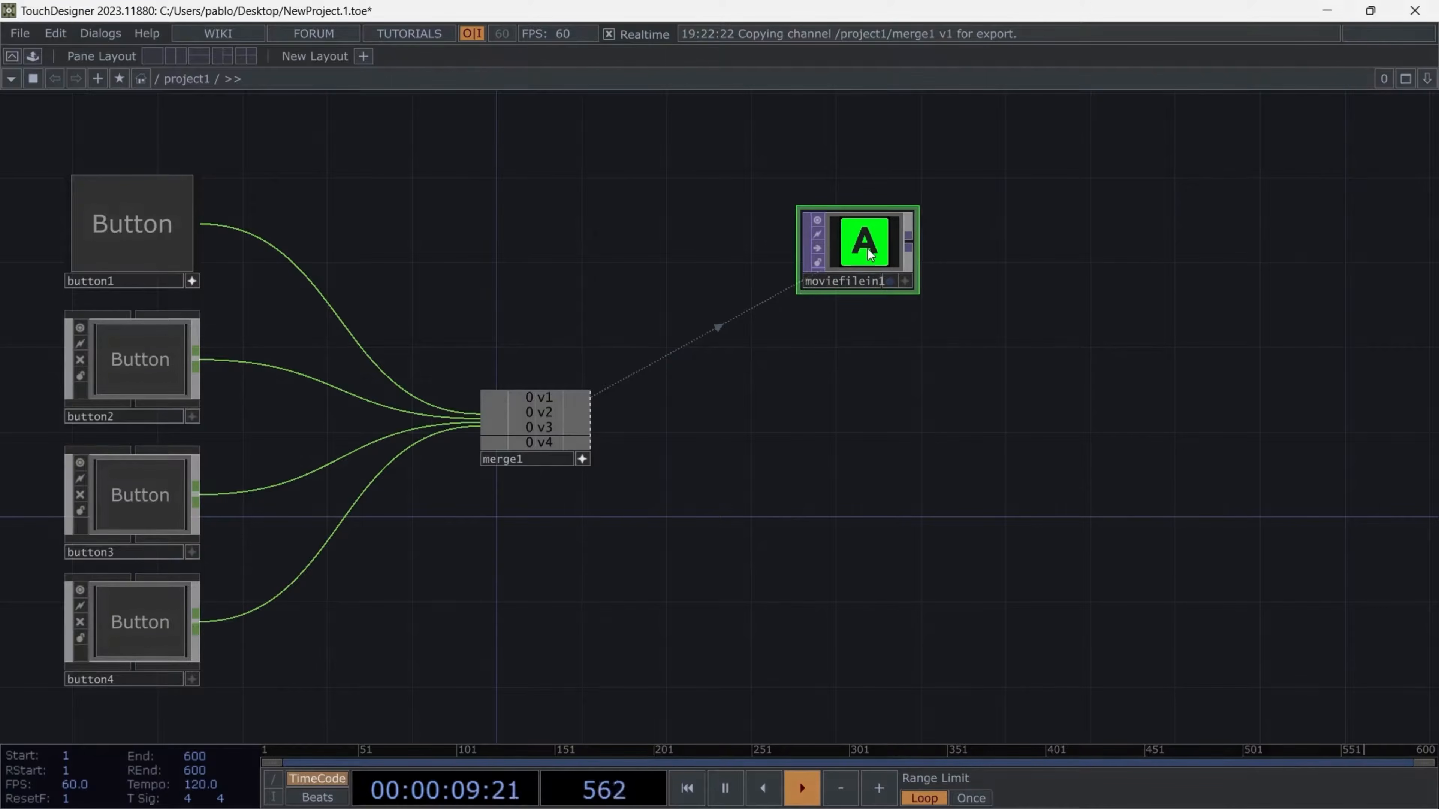
{"action": "key", "text": "p"}
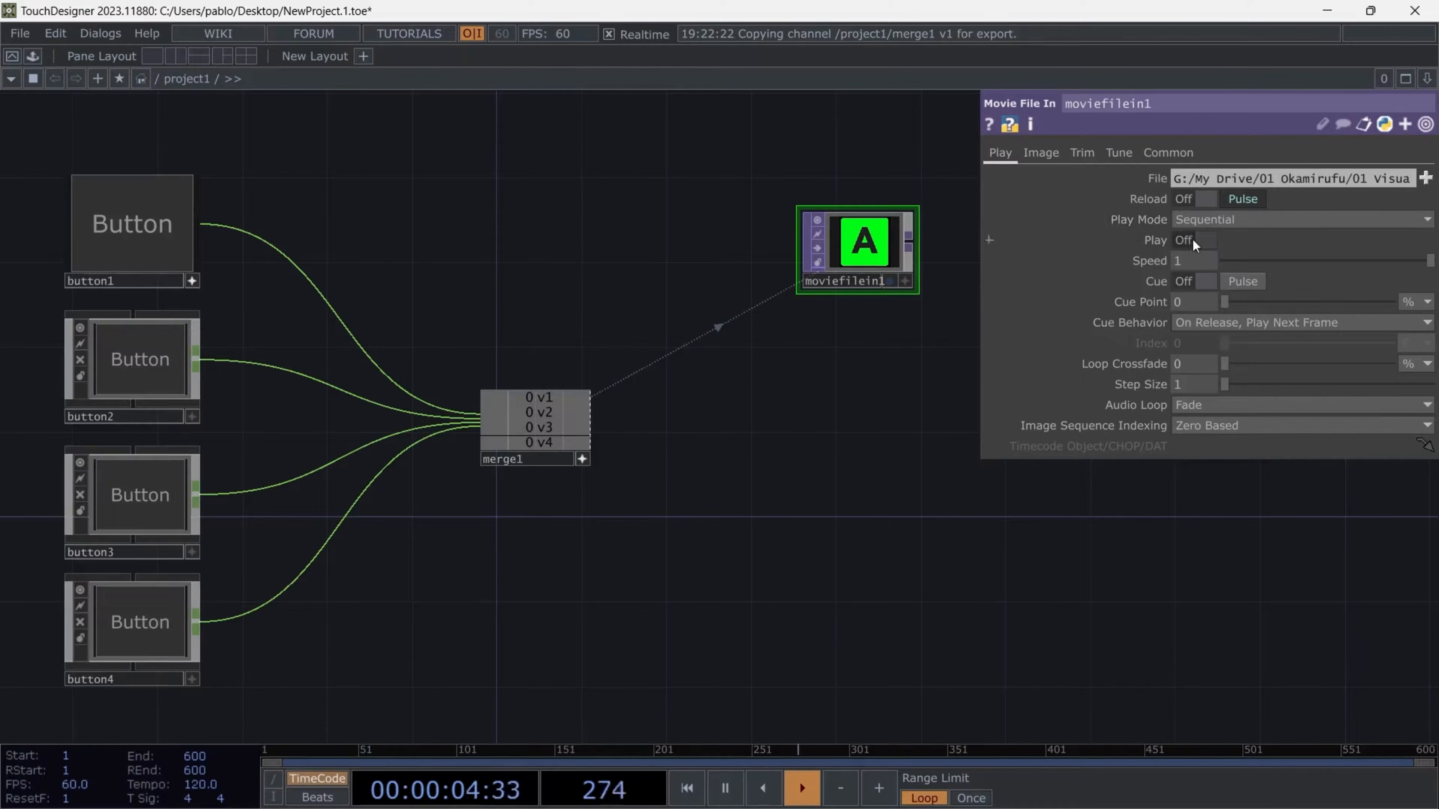
{"action": "left_click_drag", "start_coordinate": [547, 404], "coordinate": [1204, 240]}
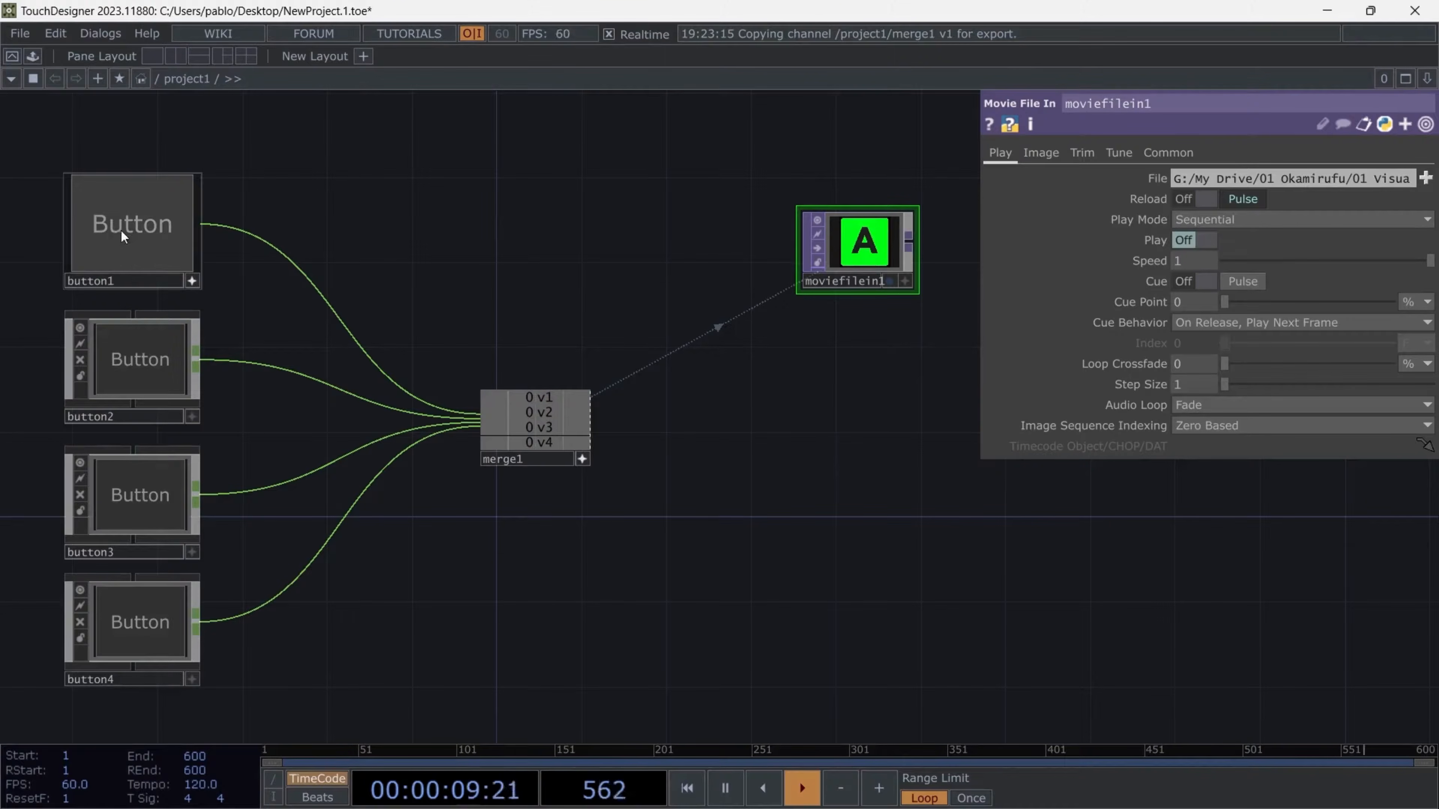
- Hold and release button1 repeatedly to check that the movie plays only while the button is held
{"action": "left_click", "coordinate": [120, 230]}
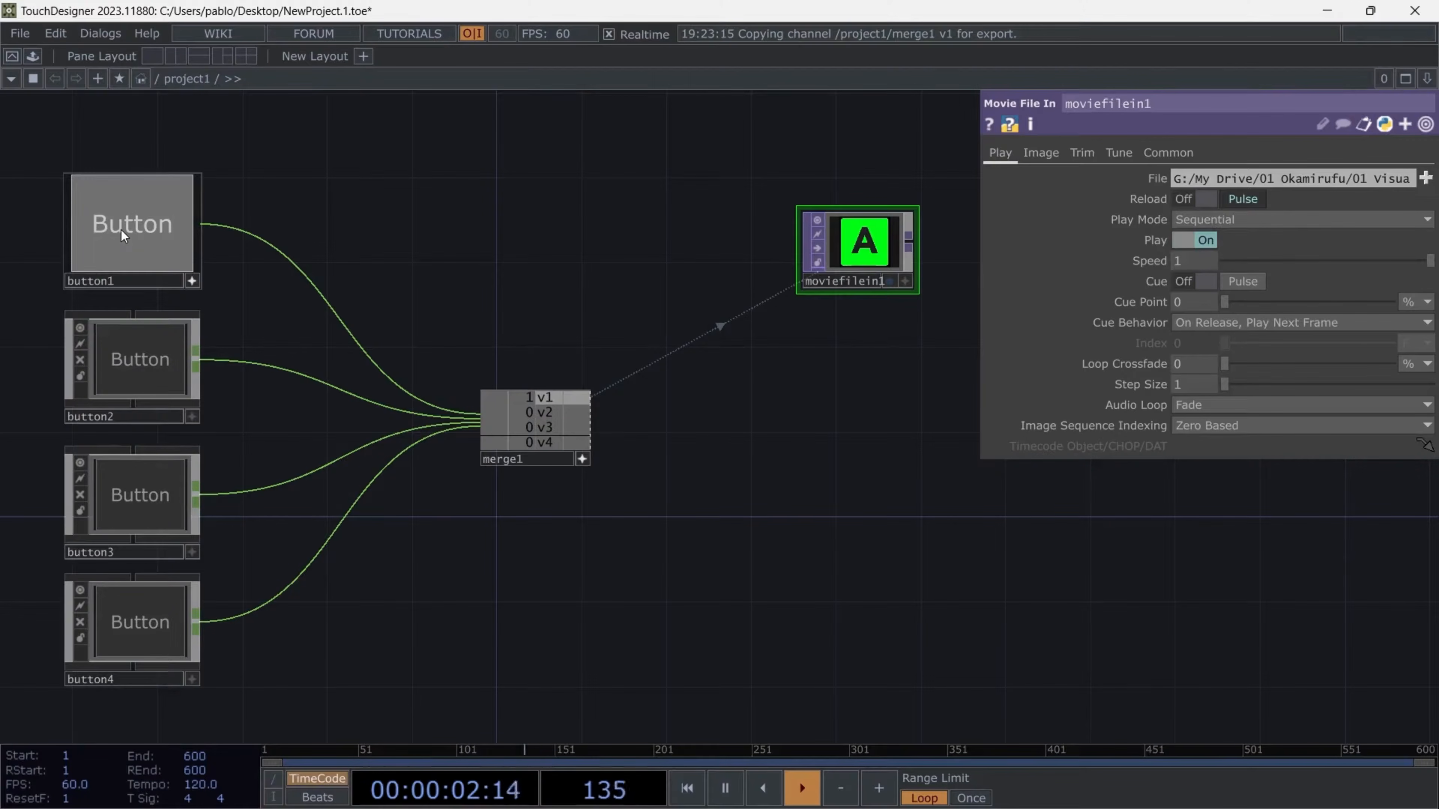
{"action": "left_click", "coordinate": [122, 229]}
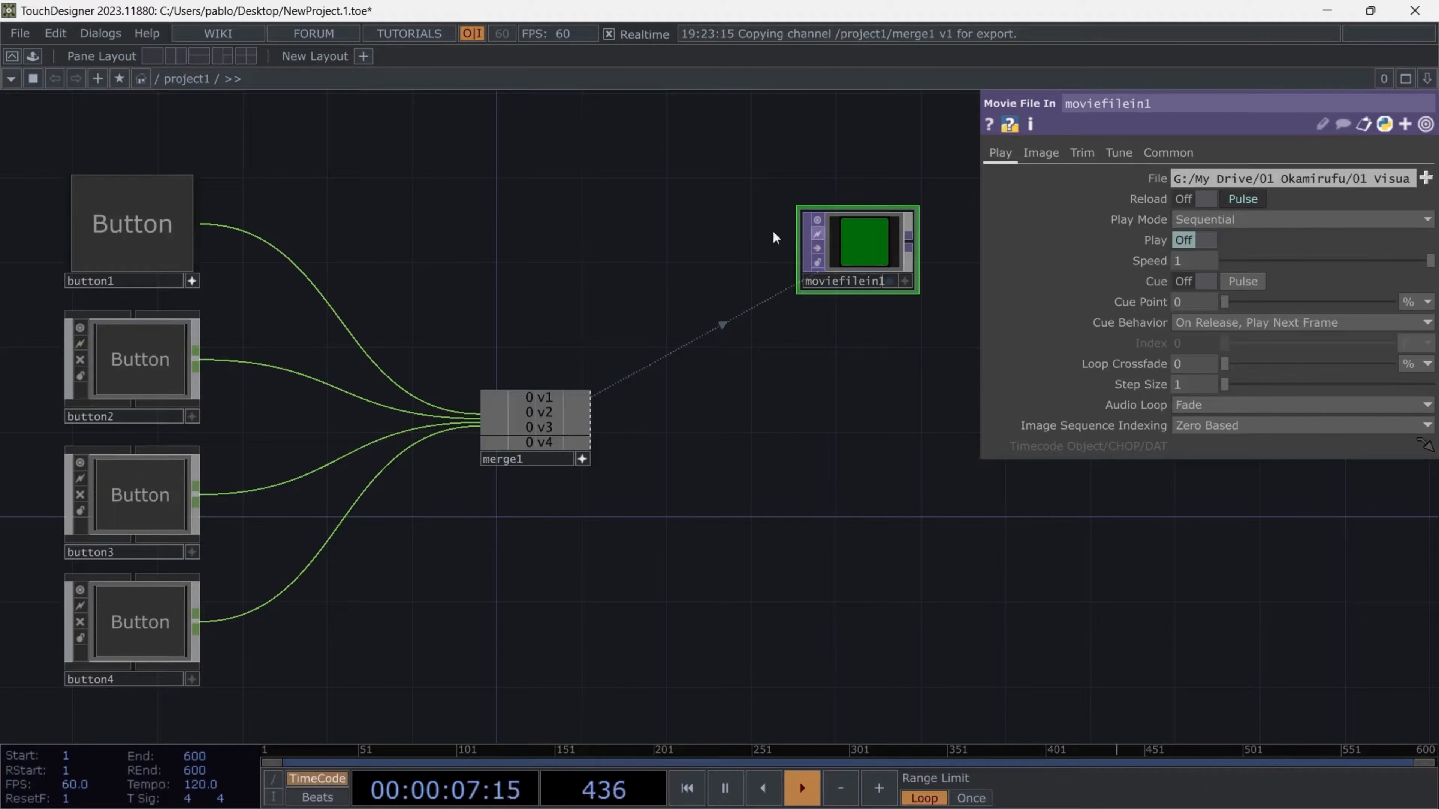
{"action": "left_click", "coordinate": [140, 212]}
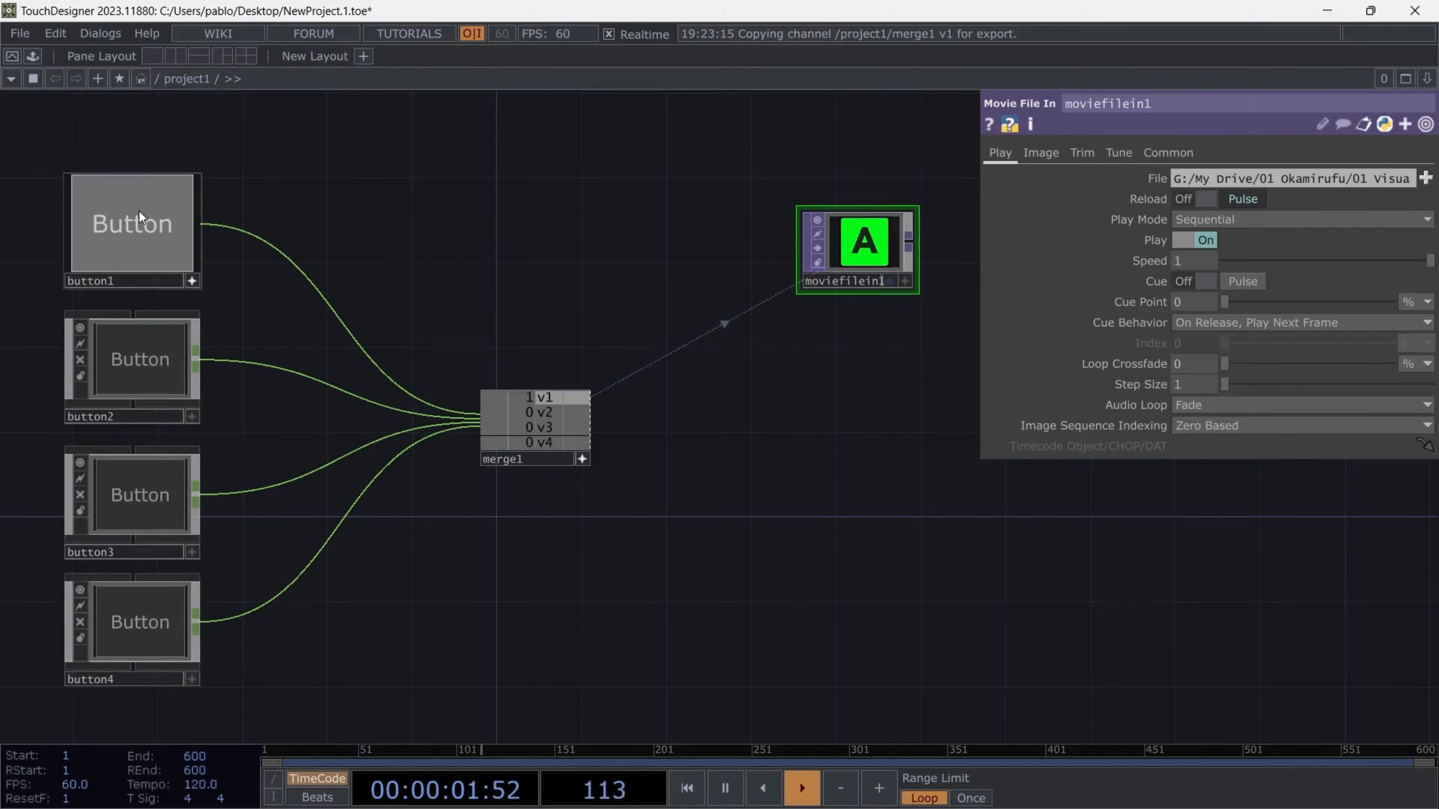
{"action": "left_click", "coordinate": [139, 212]}
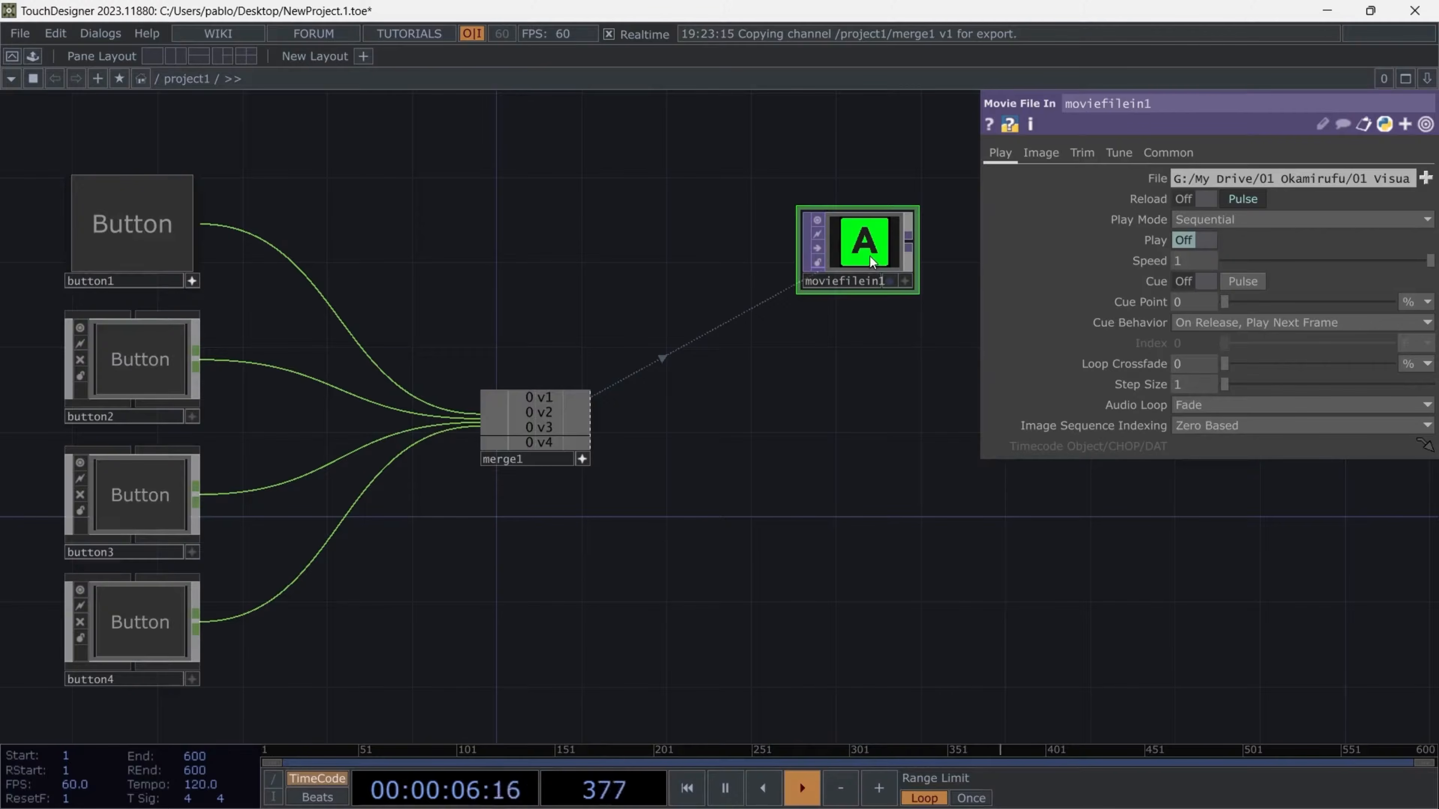
- Add a Level TOP connected after moviefilein1
{"action": "key", "text": "Tab"}
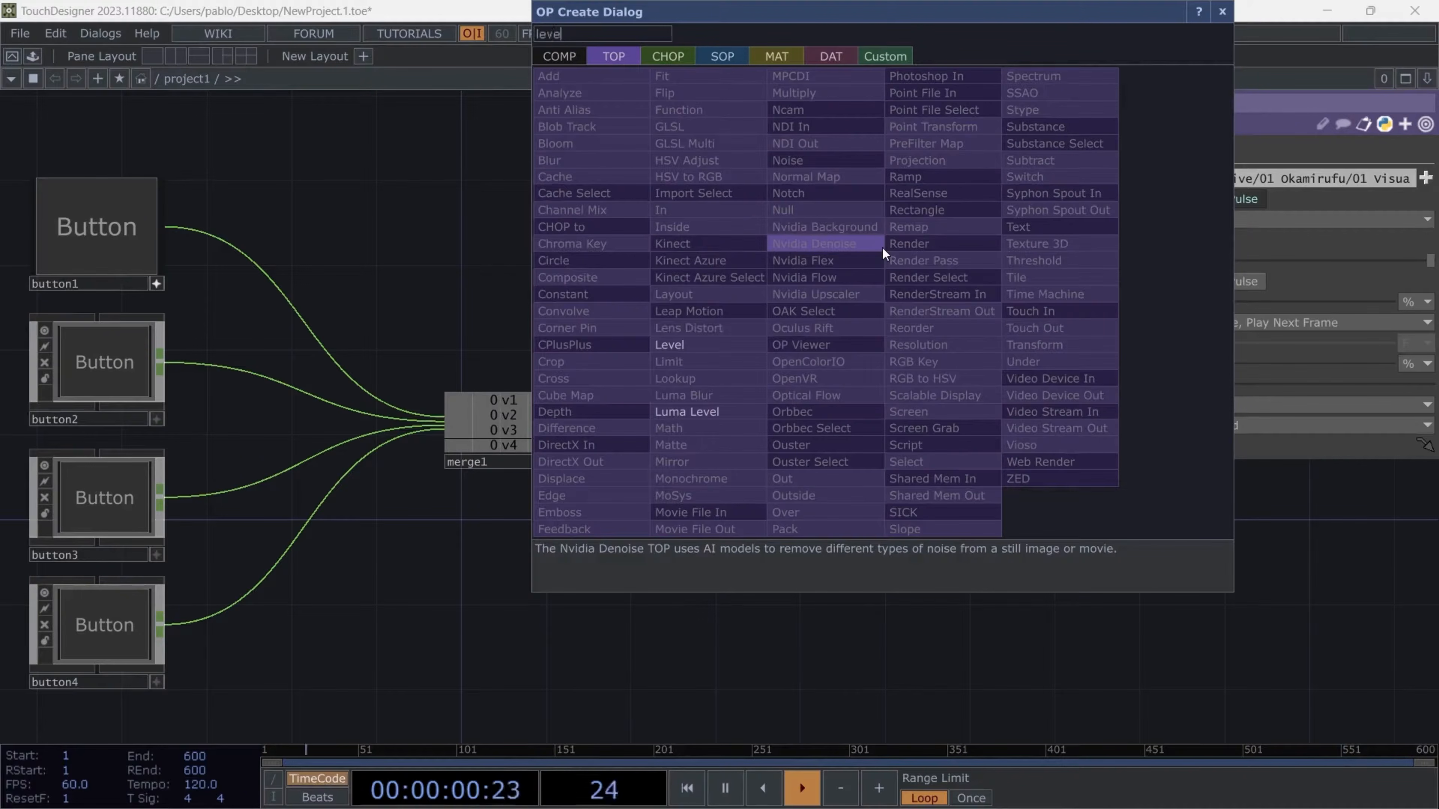
{"action": "left_click", "coordinate": [715, 346]}
{"action": "left_click", "coordinate": [970, 252]}
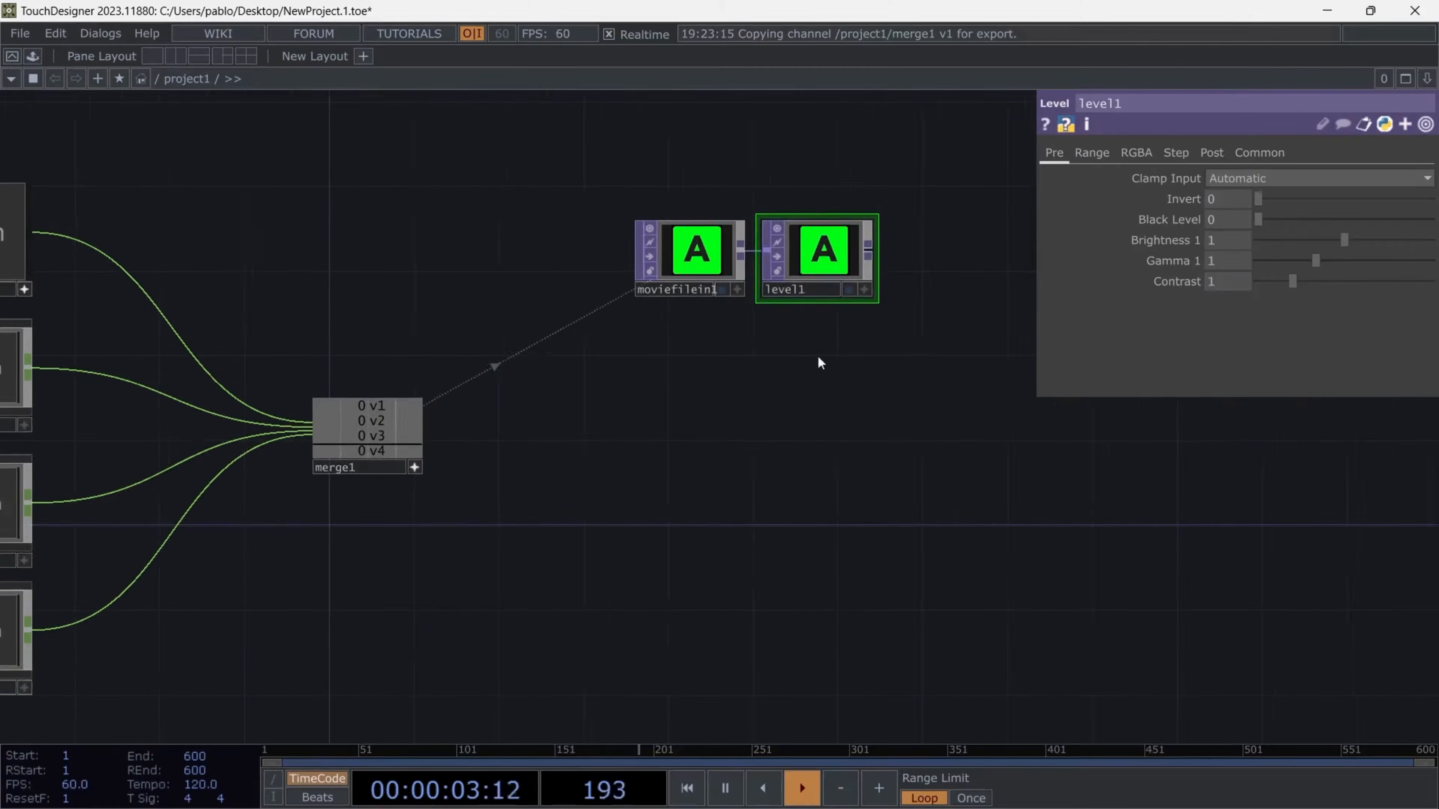
- Export merge1's v1 channel to the Opacity parameter of the Level TOP
{"action": "left_click", "coordinate": [1212, 153]}
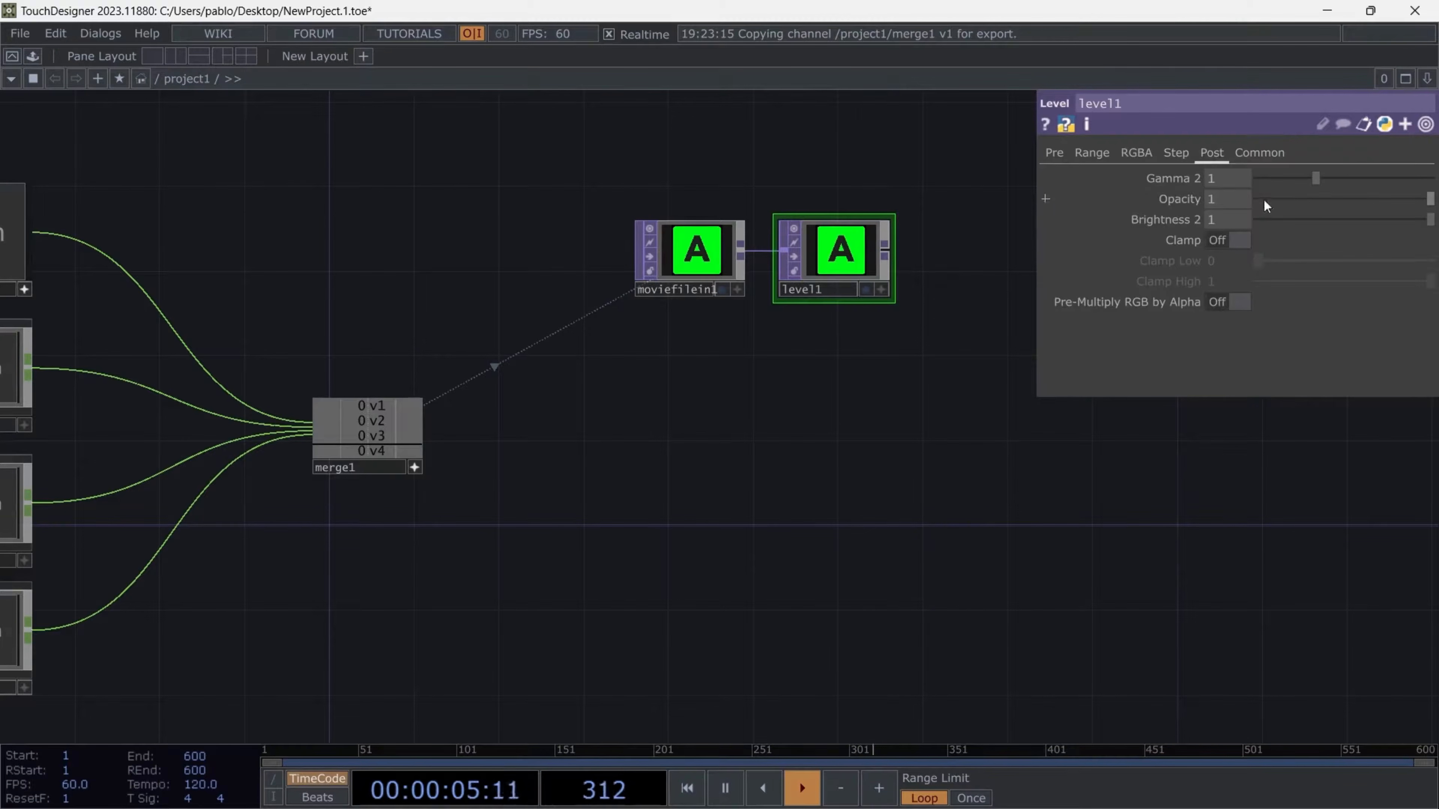
{"action": "left_click_drag", "start_coordinate": [374, 411], "coordinate": [499, 389]}
{"action": "left_click_drag", "start_coordinate": [499, 389], "coordinate": [1197, 201]}
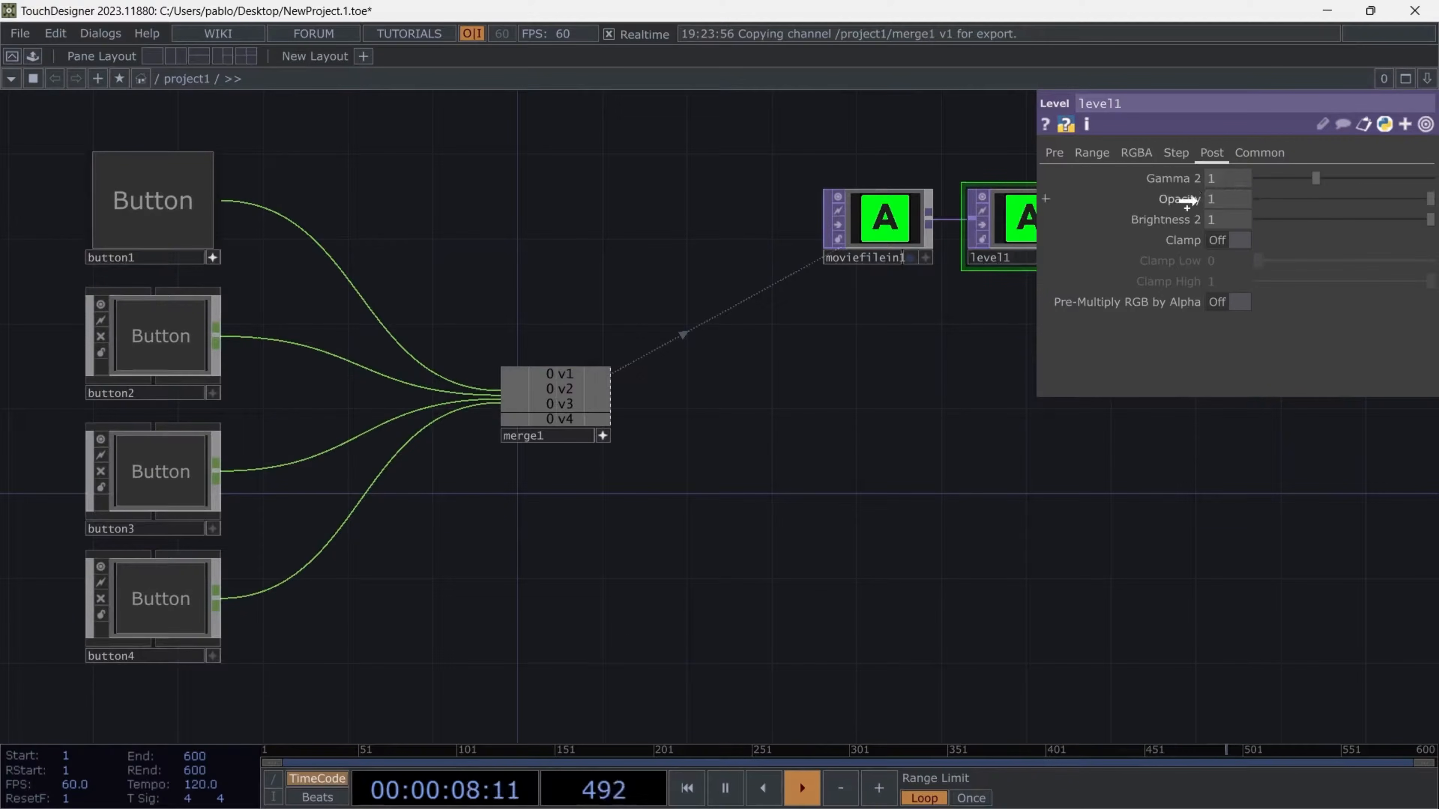
{"action": "left_click", "coordinate": [1197, 195]}
- Display the Level TOP in the network background and trigger button1 repeatedly to test the opacity control
{"action": "left_click_drag", "start_coordinate": [729, 456], "coordinate": [536, 503]}
{"action": "left_click_drag", "start_coordinate": [356, 303], "coordinate": [453, 304]}
{"action": "left_click", "coordinate": [44, 254]}
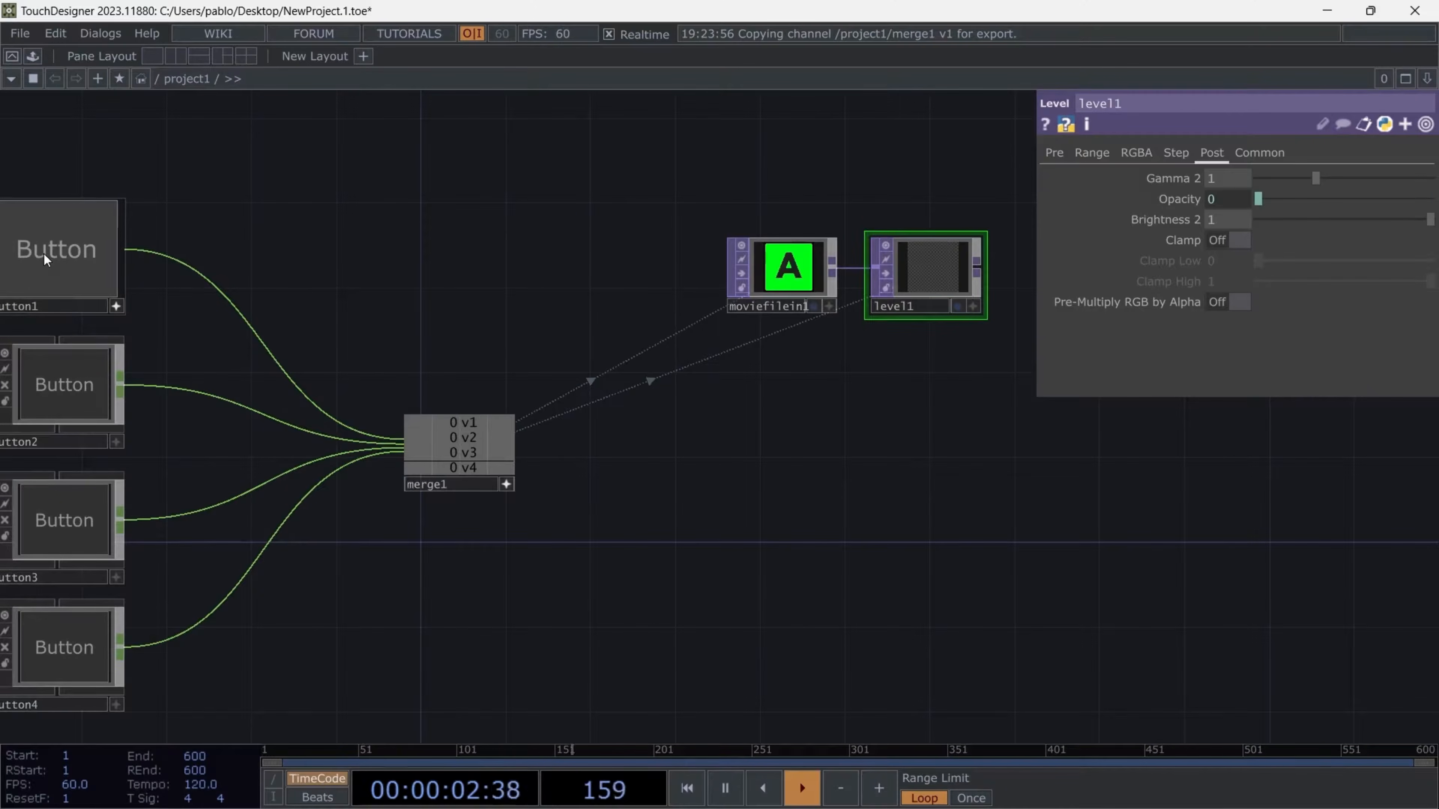
{"action": "left_click", "coordinate": [957, 306]}
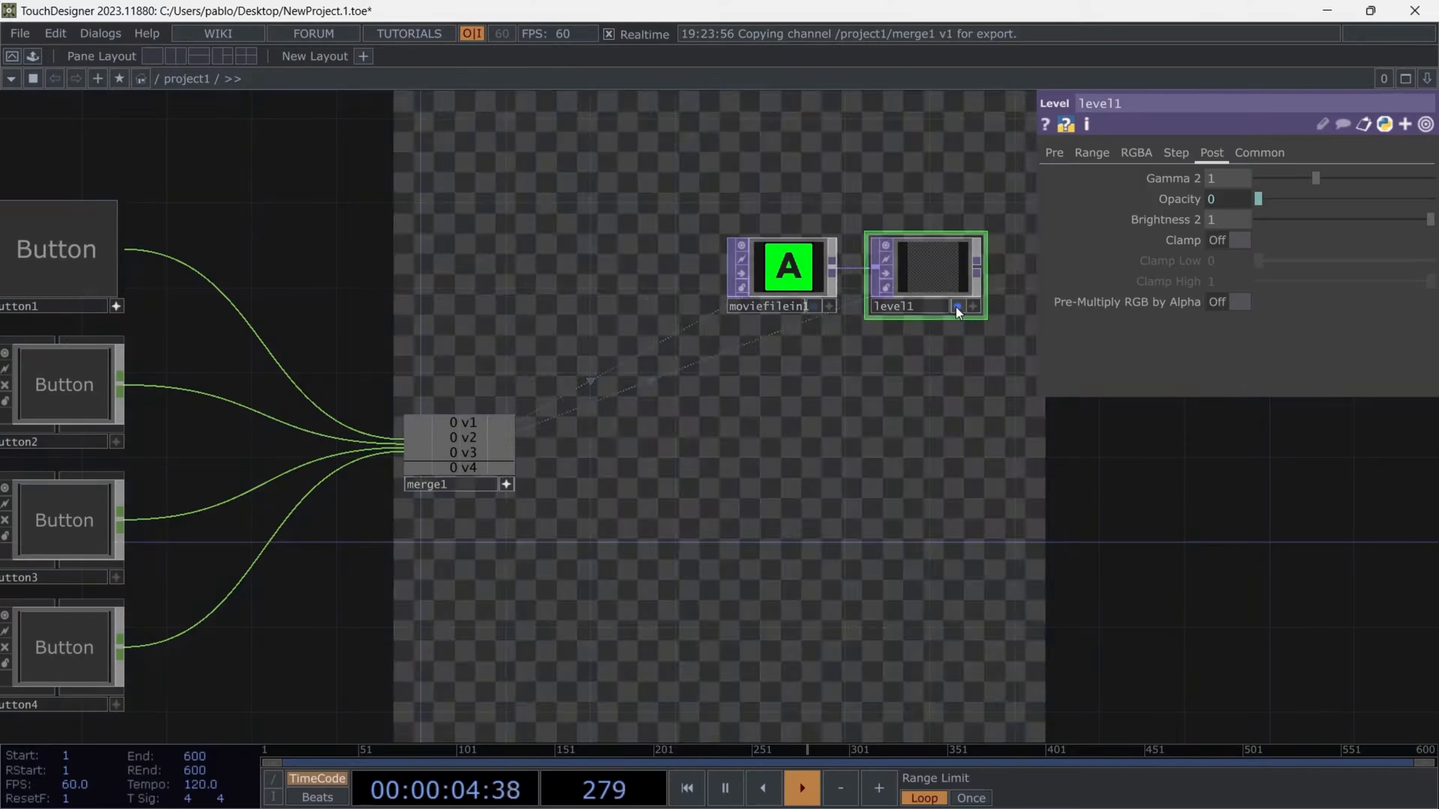
{"action": "left_click_drag", "start_coordinate": [718, 243], "coordinate": [551, 311]}
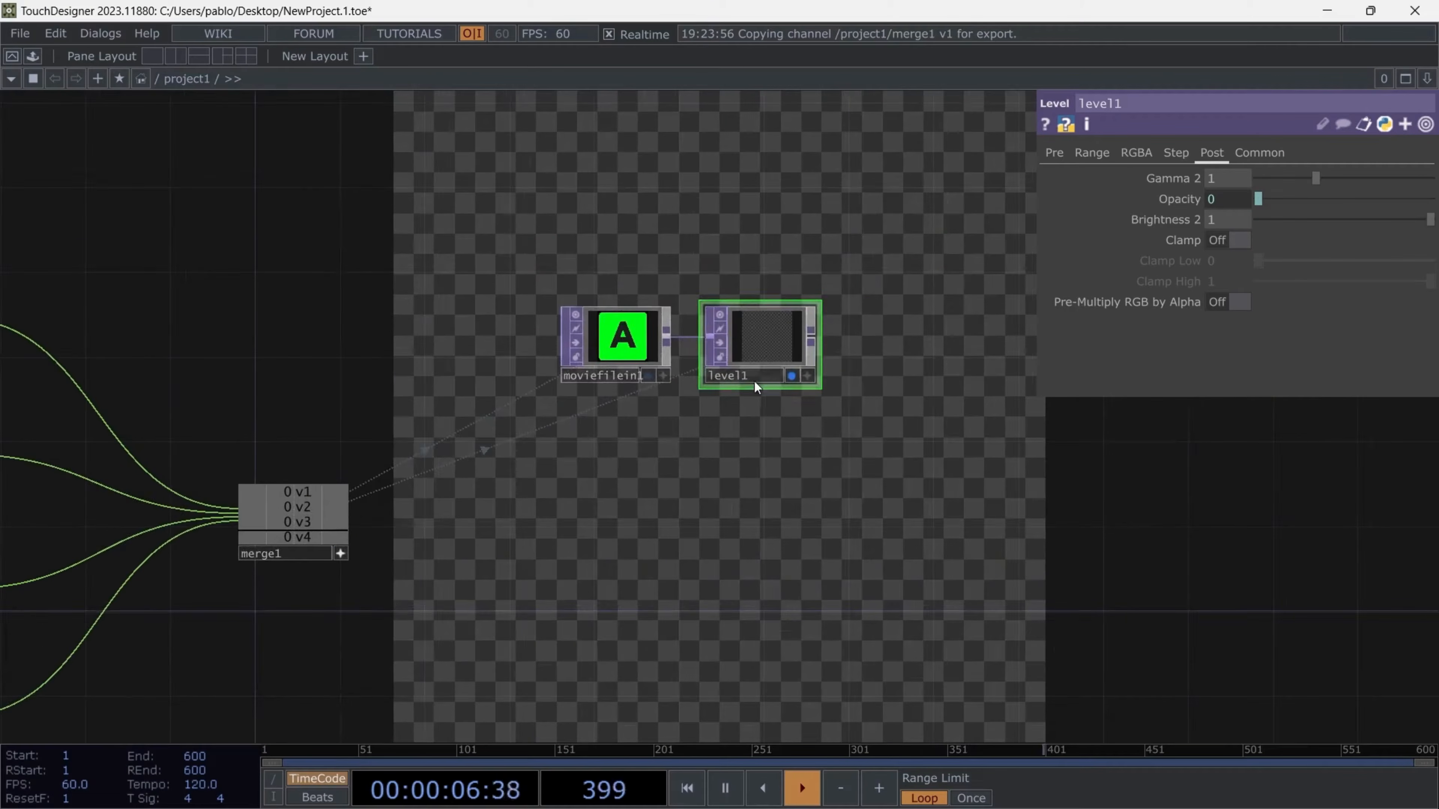
{"action": "scroll", "coordinate": [607, 295], "scroll_direction": "down", "scroll_amount": 5}
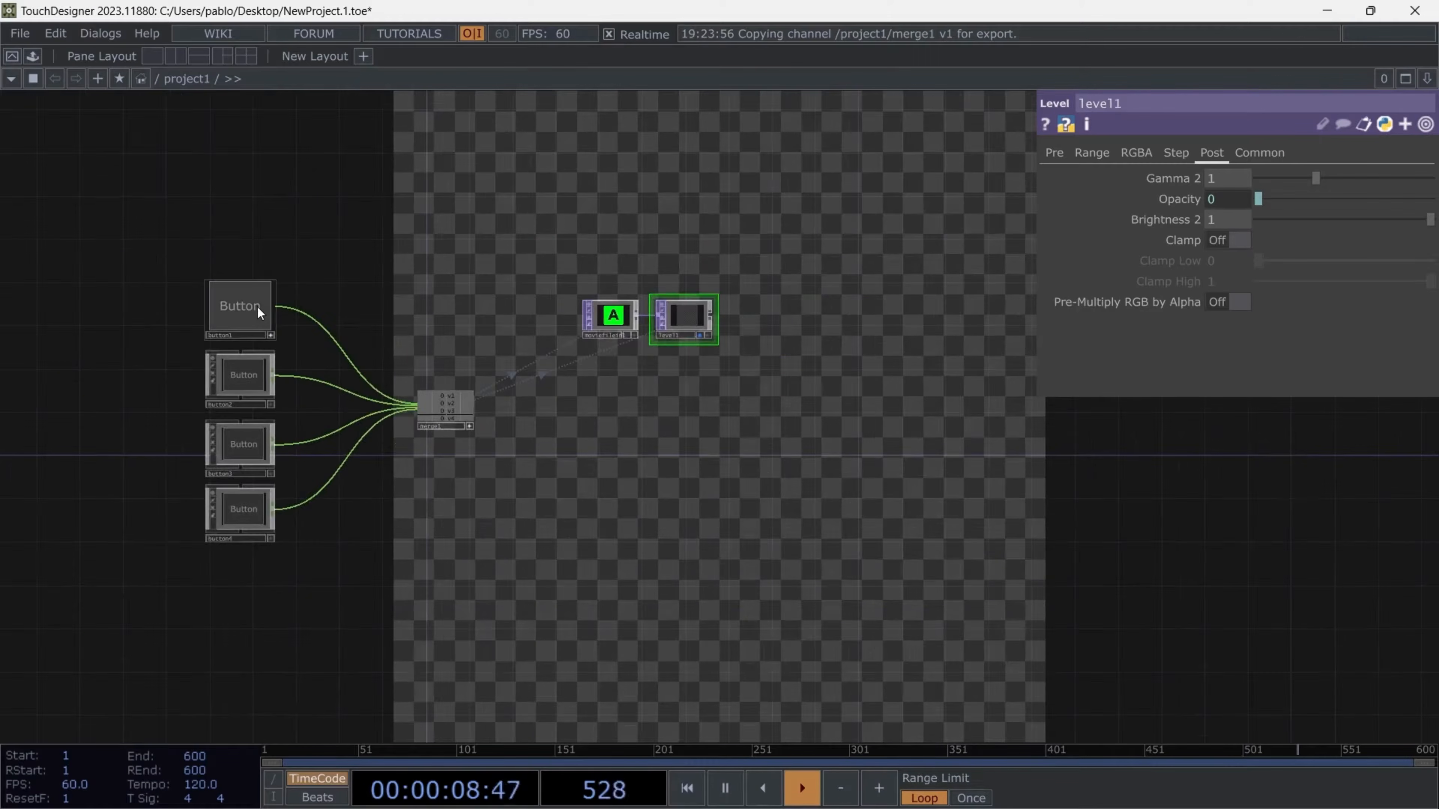
{"action": "left_click", "coordinate": [257, 306]}
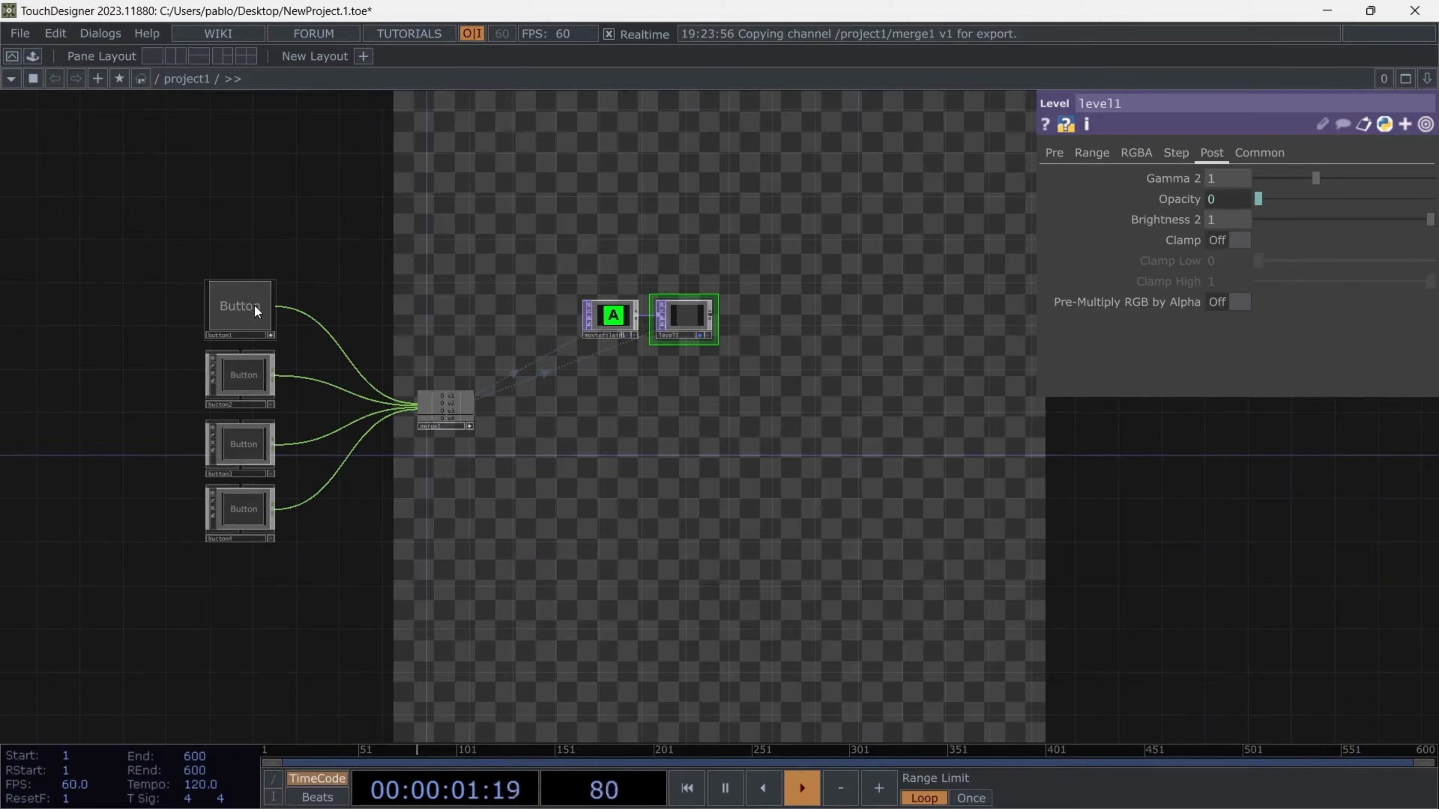
{"action": "left_click", "coordinate": [253, 306]}
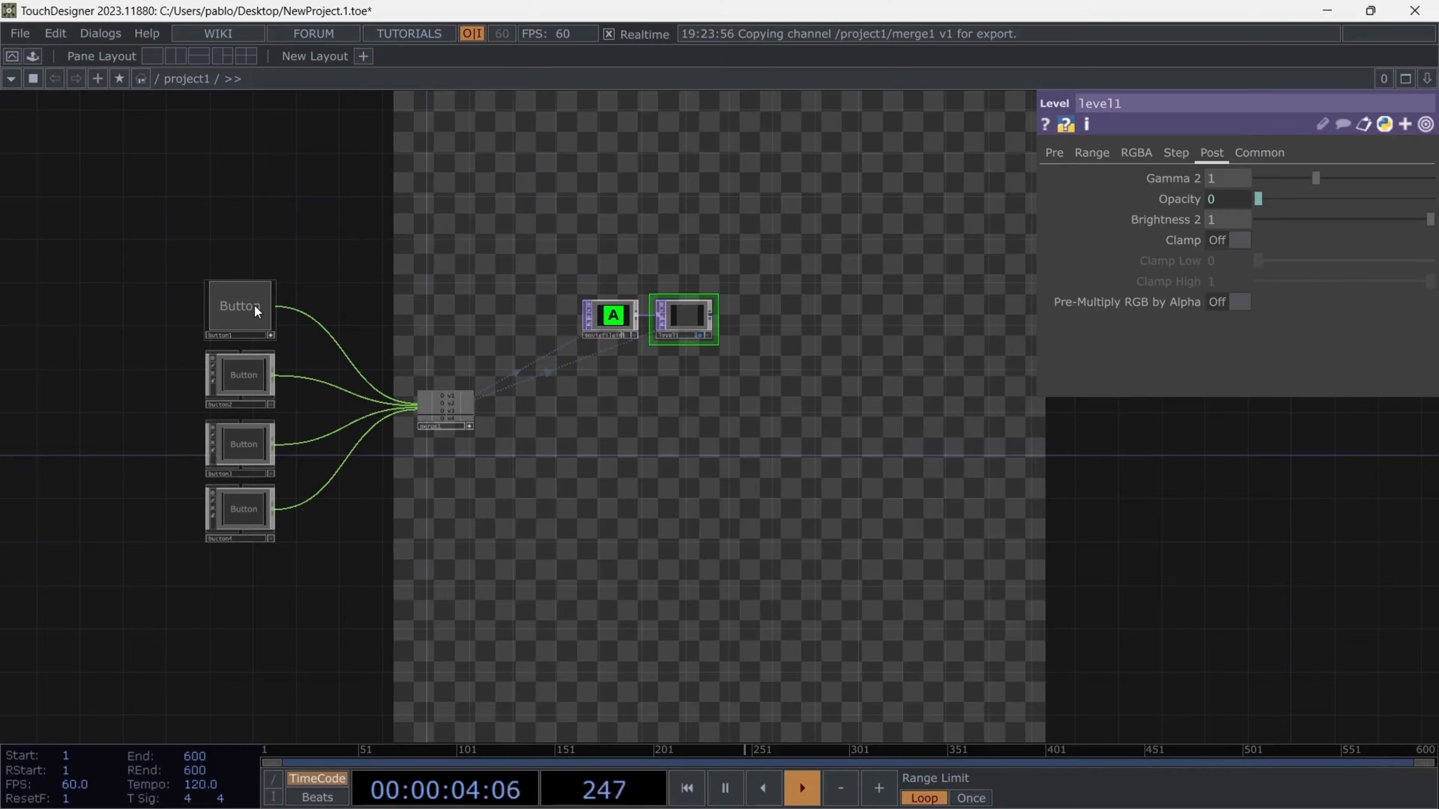
{"action": "left_click", "coordinate": [253, 306]}
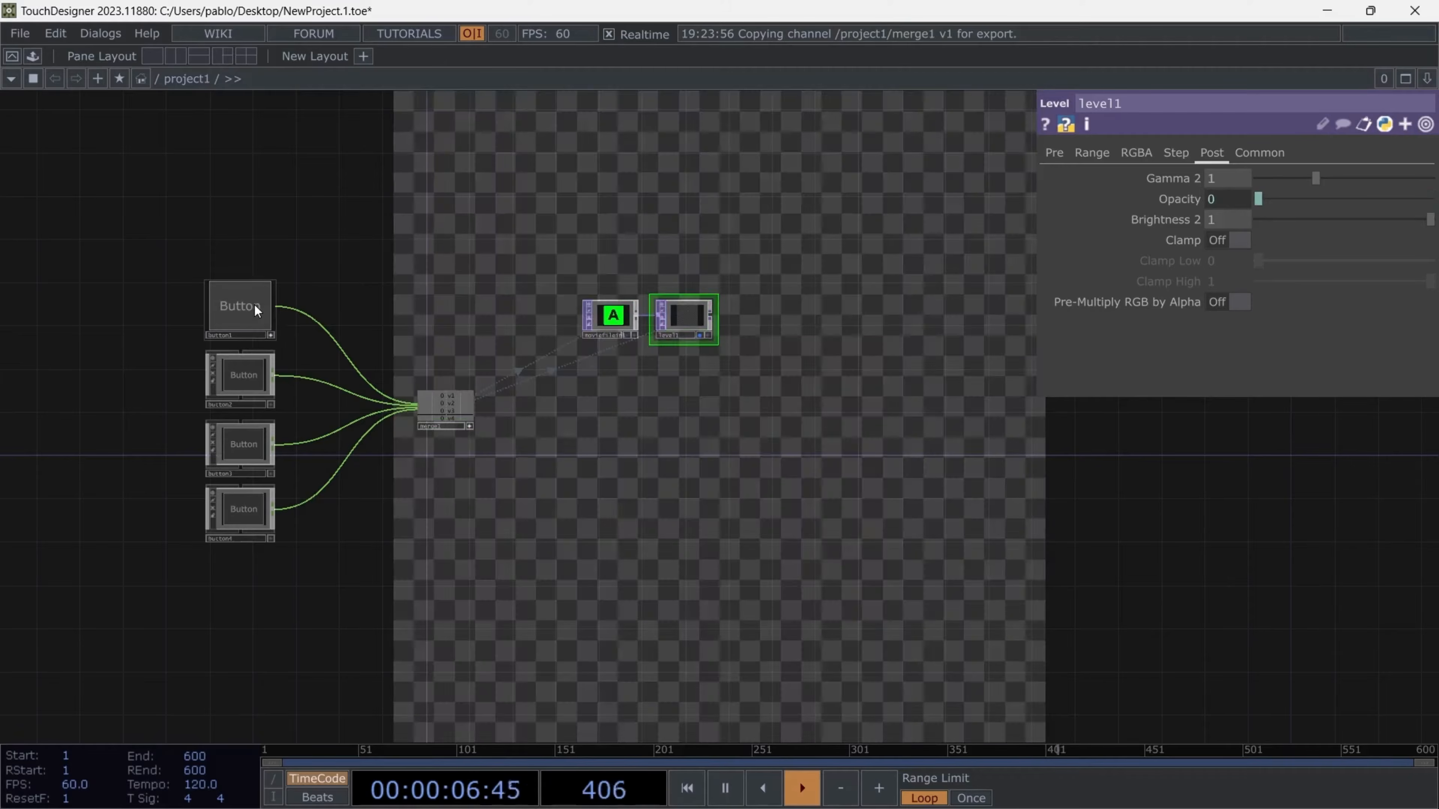
- Delete the Level TOP from the network
{"action": "scroll", "coordinate": [708, 335], "scroll_direction": "up", "scroll_amount": 3}
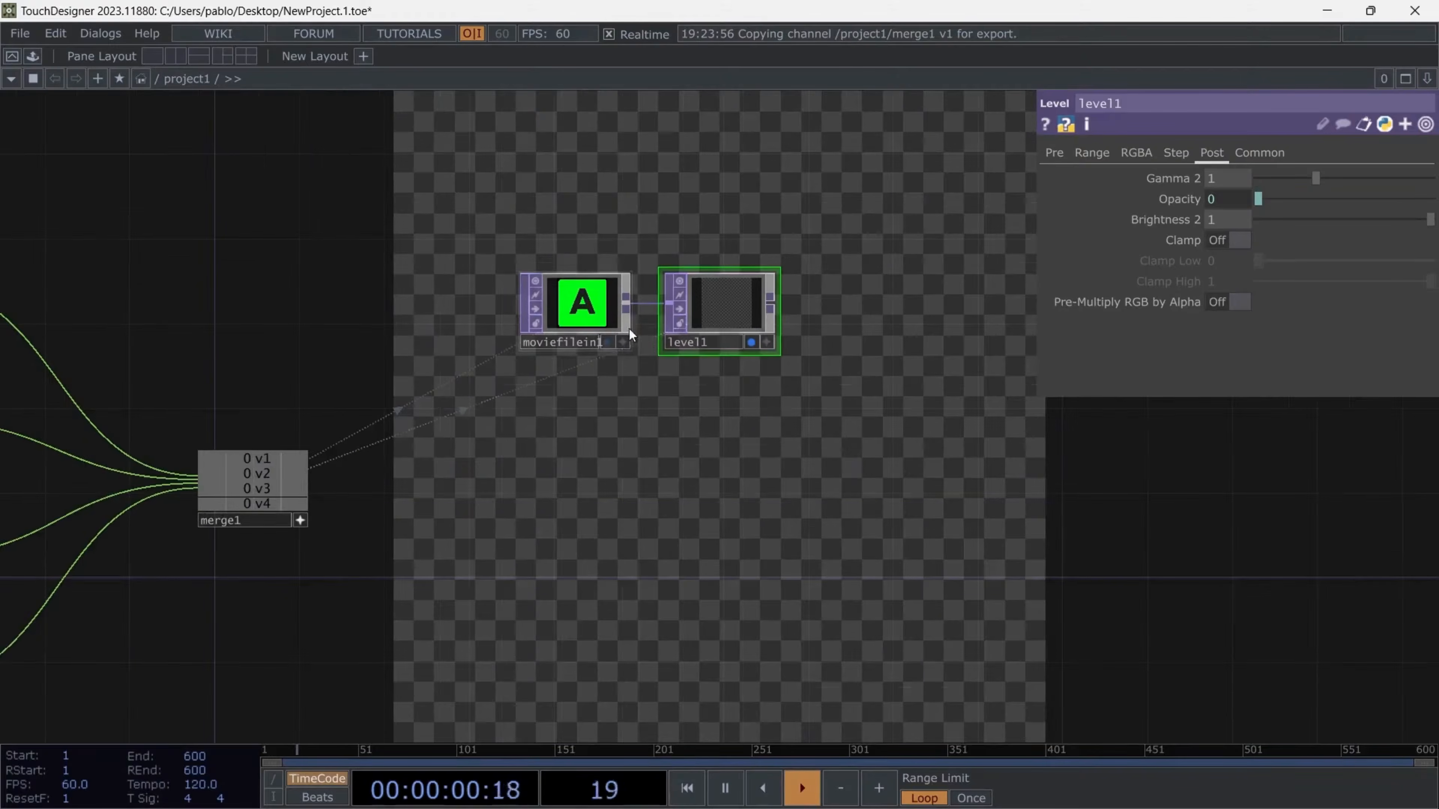
{"action": "scroll", "coordinate": [629, 328], "scroll_direction": "up", "scroll_amount": 3}
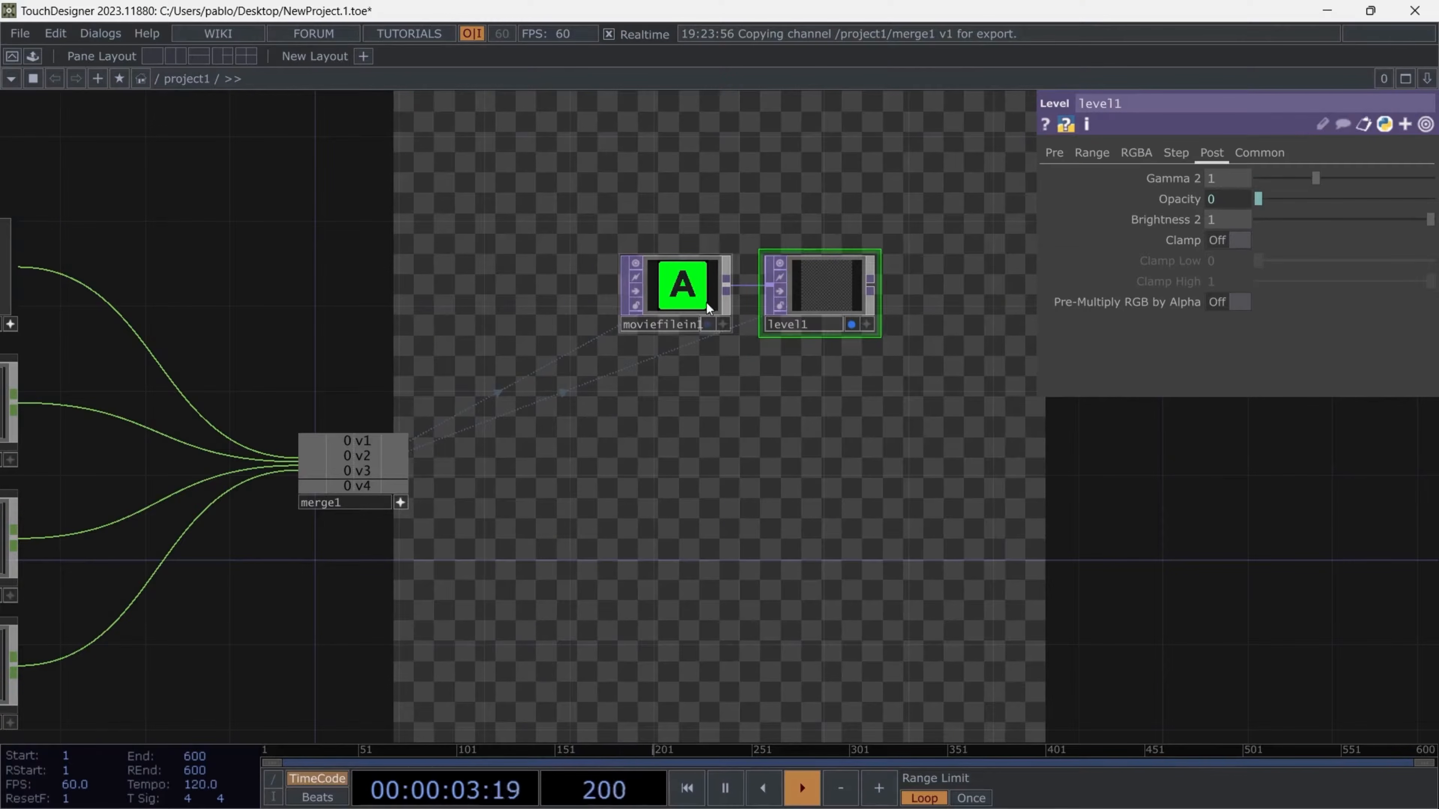
{"action": "scroll", "coordinate": [702, 309], "scroll_direction": "down", "scroll_amount": 3}
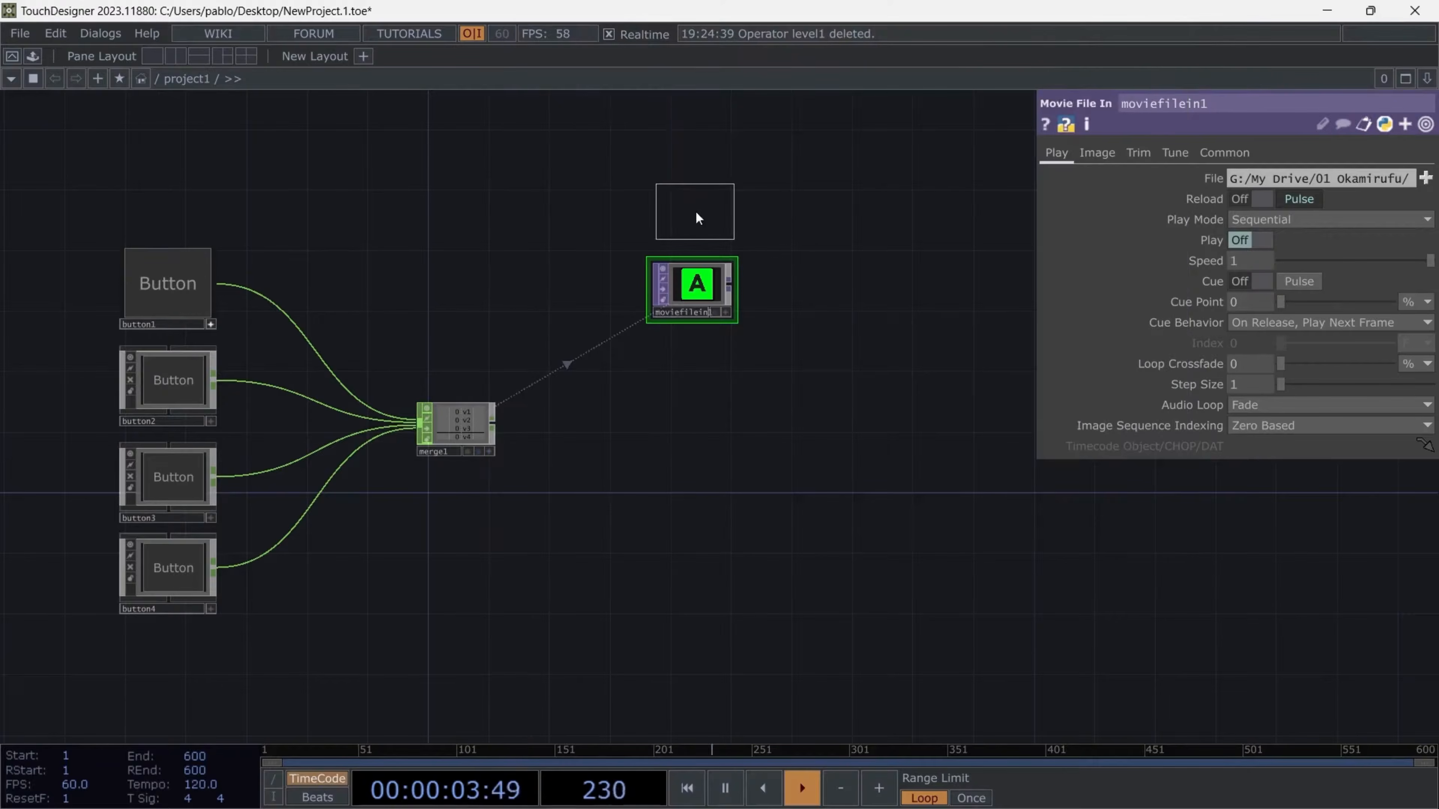
- Add a Constant TOP above moviefilein1 and set its color to black
{"action": "left_click", "coordinate": [697, 218]}
{"action": "left_click", "coordinate": [1246, 180]}
{"action": "left_click", "coordinate": [1215, 150]}
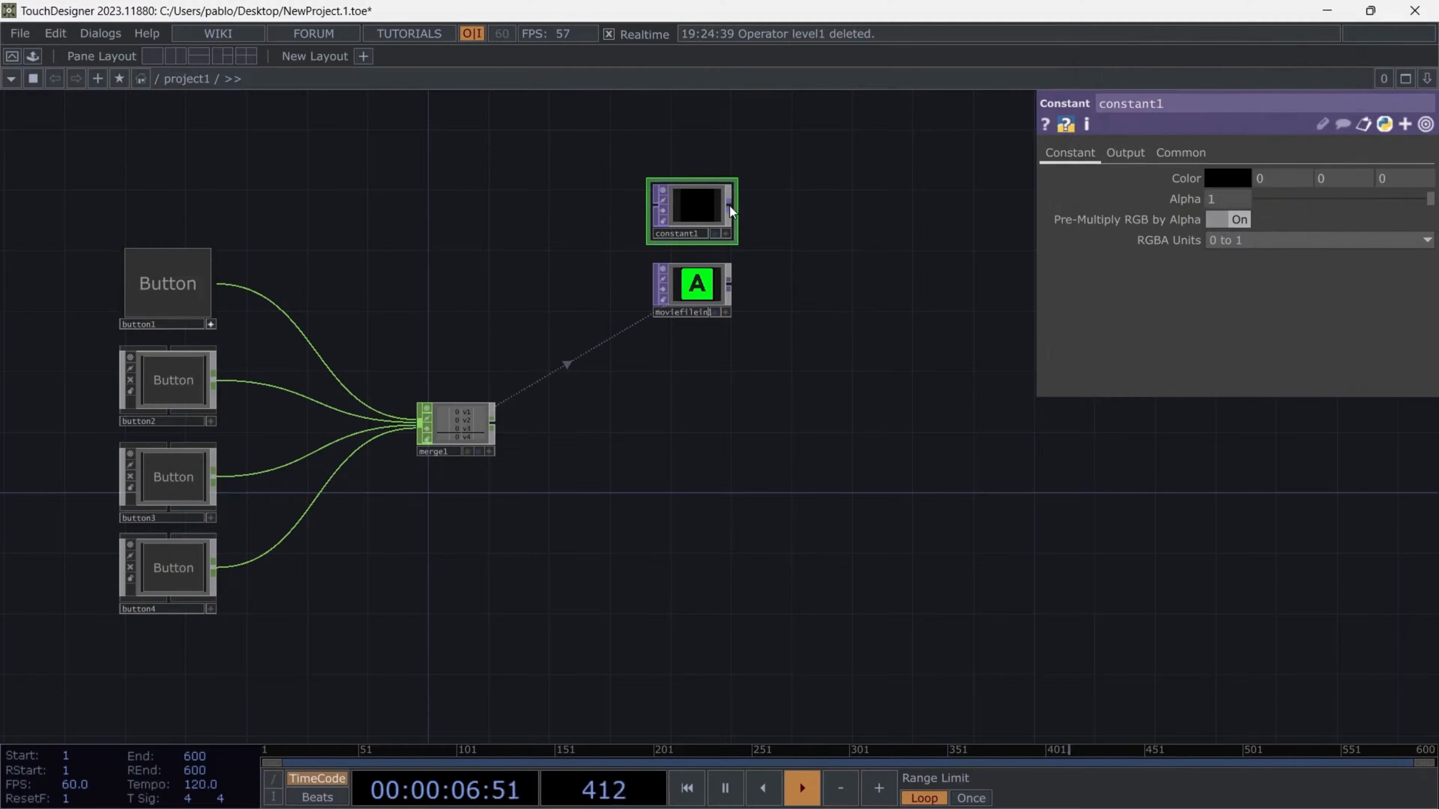
- Add a Switch TOP with constant1 as its first input and moviefilein1 as its second
{"action": "key", "text": "Tab"}
{"action": "type", "text": "sw"}
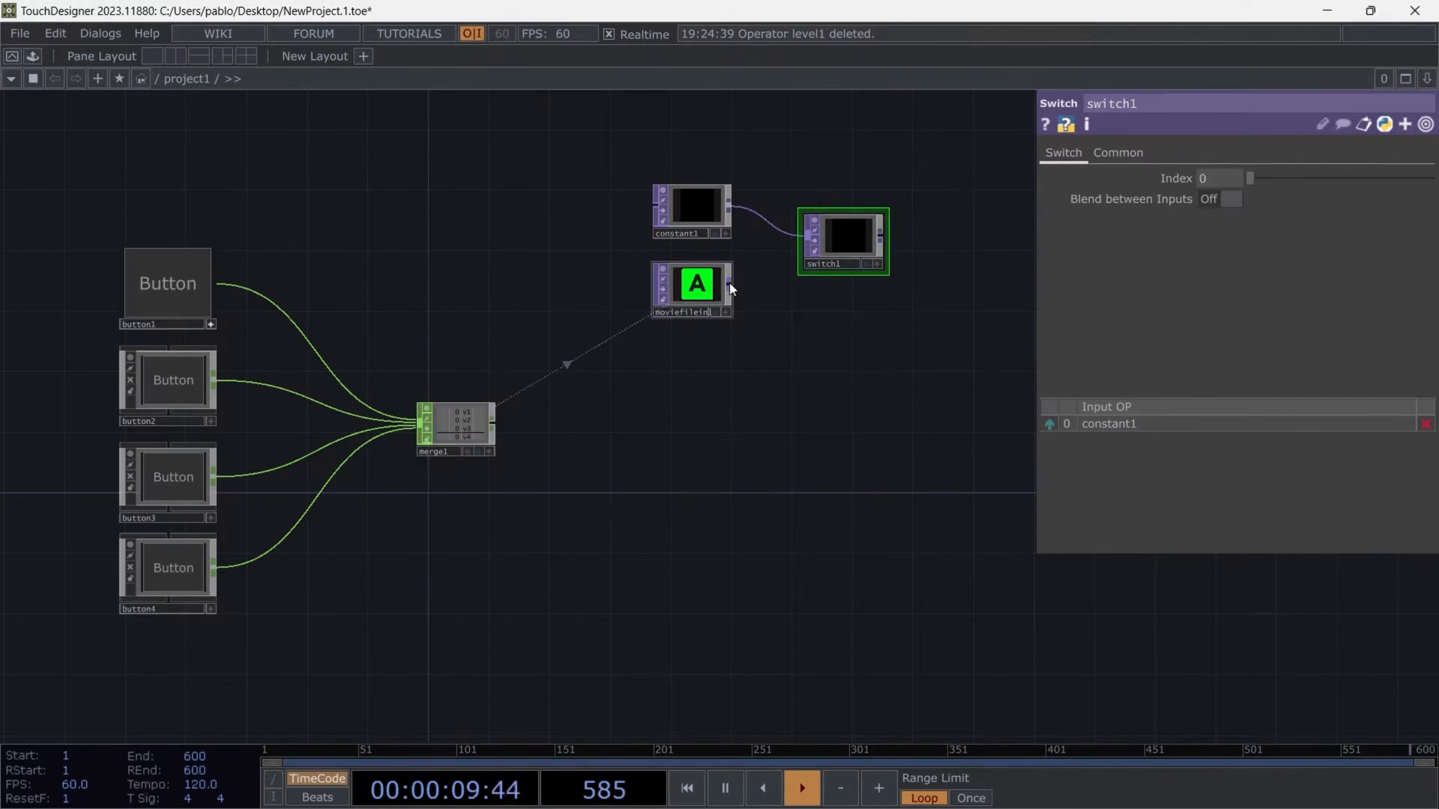
{"action": "left_click_drag", "start_coordinate": [730, 283], "coordinate": [810, 242]}
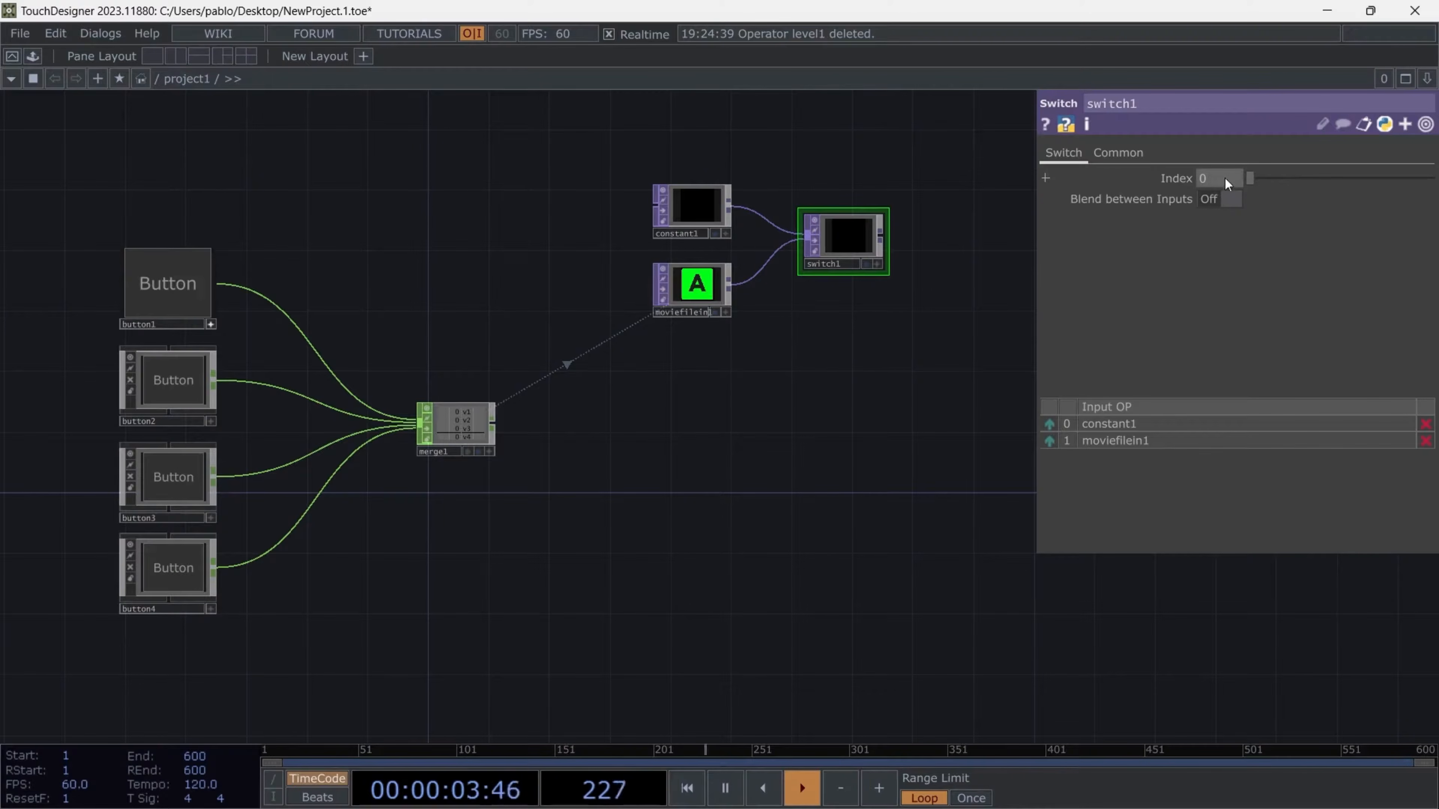
- Reference merge1's v1 channel in switch1's Index parameter
{"action": "left_click_drag", "start_coordinate": [1254, 180], "coordinate": [1146, 187]}
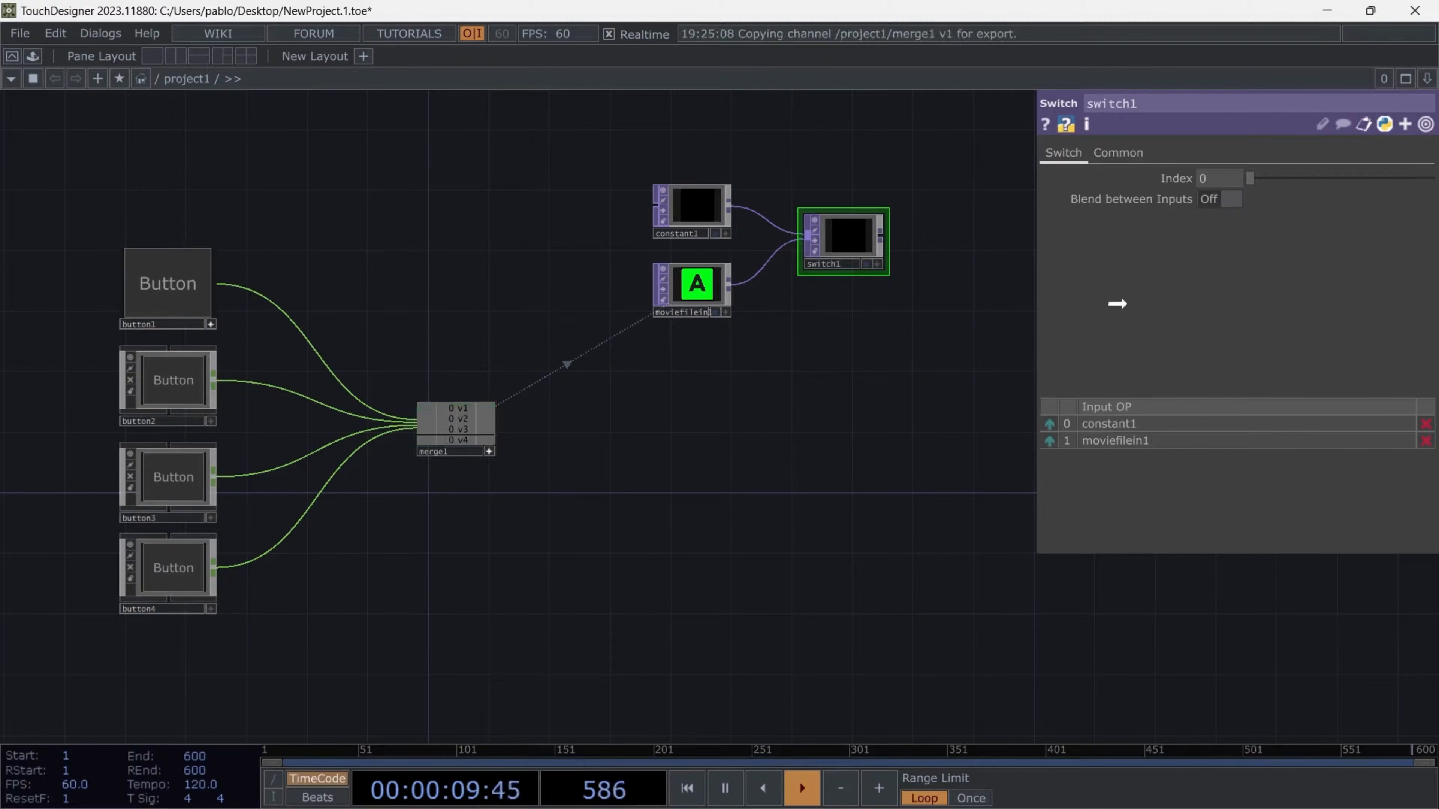
{"action": "left_click_drag", "start_coordinate": [1175, 180], "coordinate": [1175, 179]}
- Show switch1 in the network background and trigger button1 several times to test the switching
{"action": "left_click", "coordinate": [187, 290]}
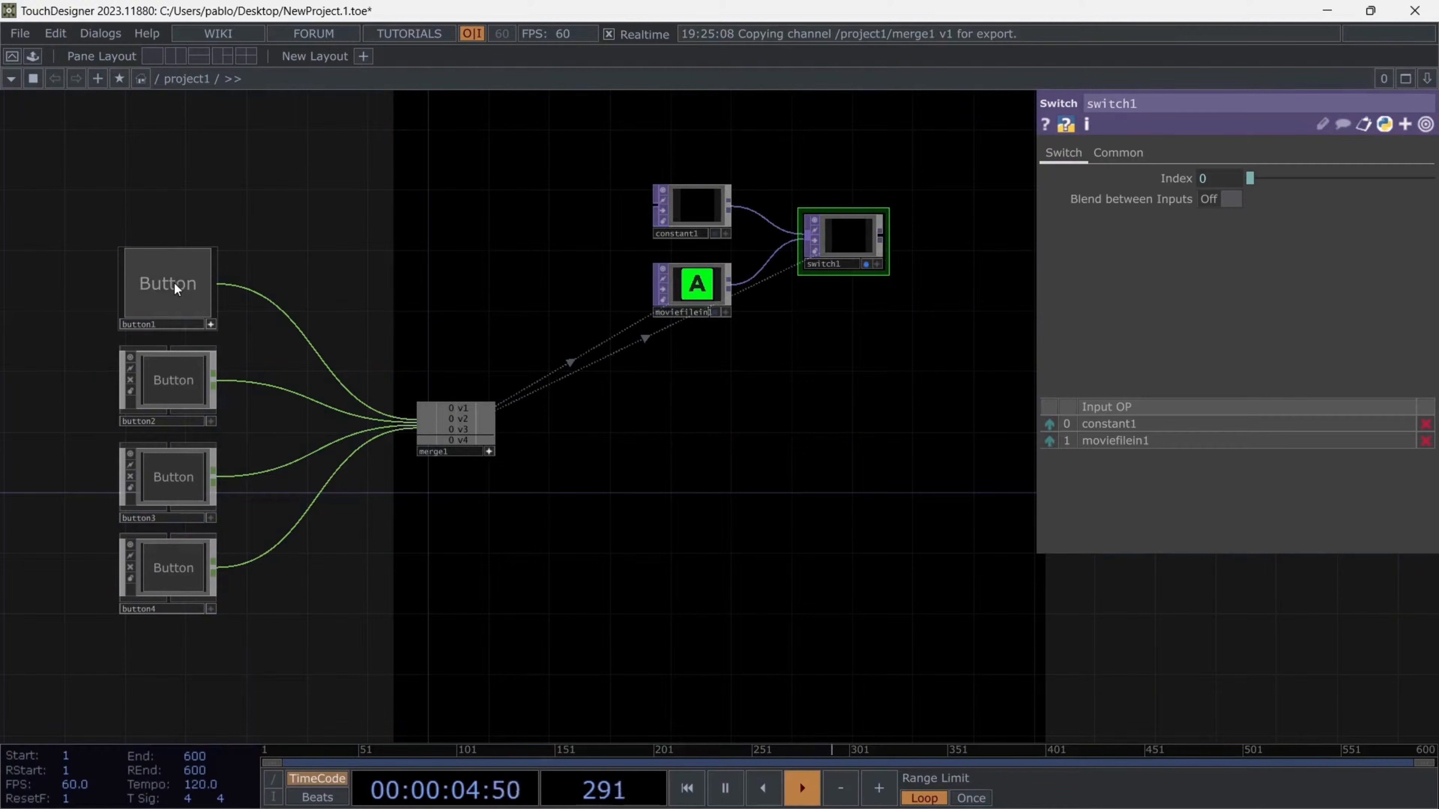
{"action": "left_click", "coordinate": [176, 284]}
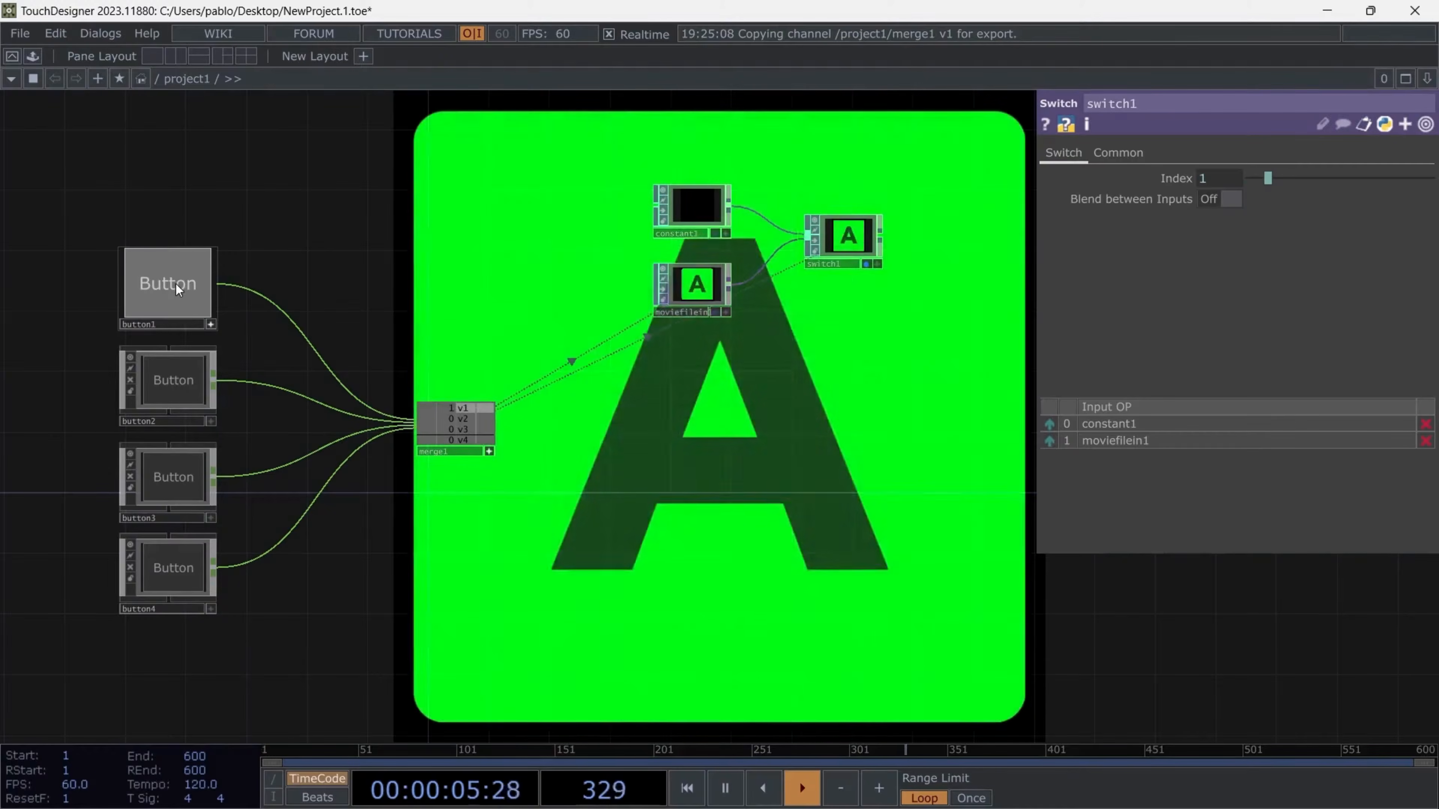
{"action": "left_click", "coordinate": [176, 283]}
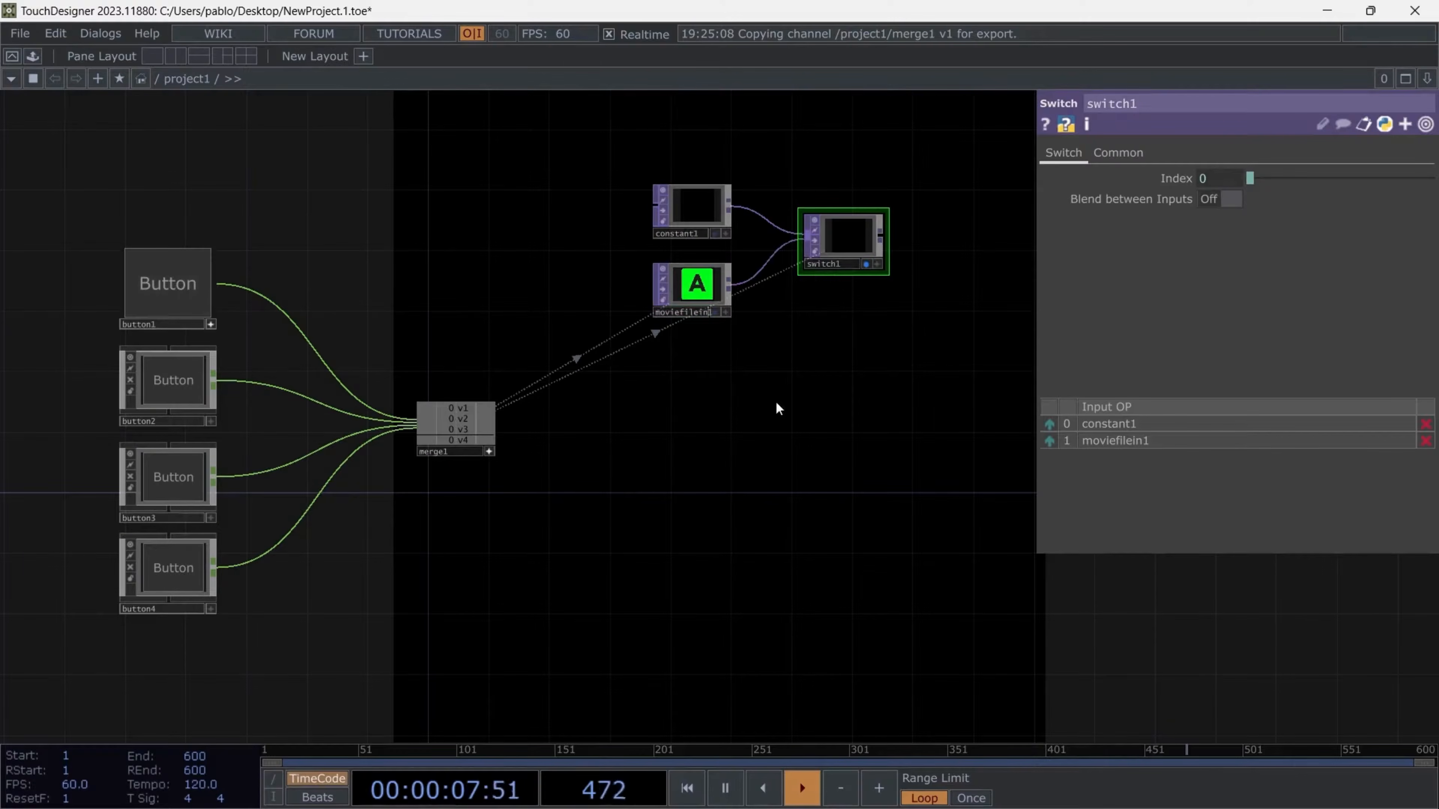
{"action": "left_click", "coordinate": [183, 288]}
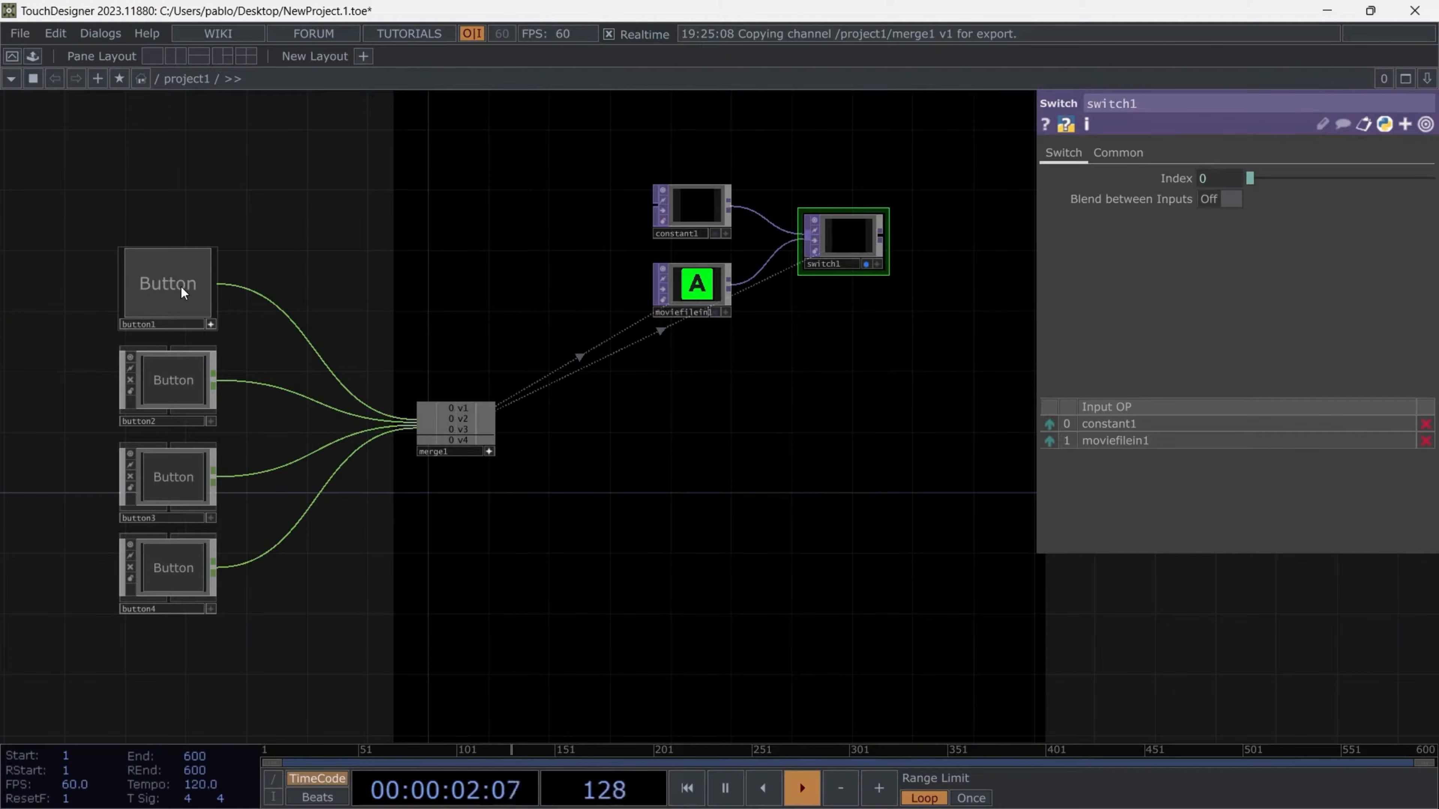
- Return switch1's Index parameter to constant mode, removing its reference to merge1
{"action": "left_click", "coordinate": [1187, 174]}
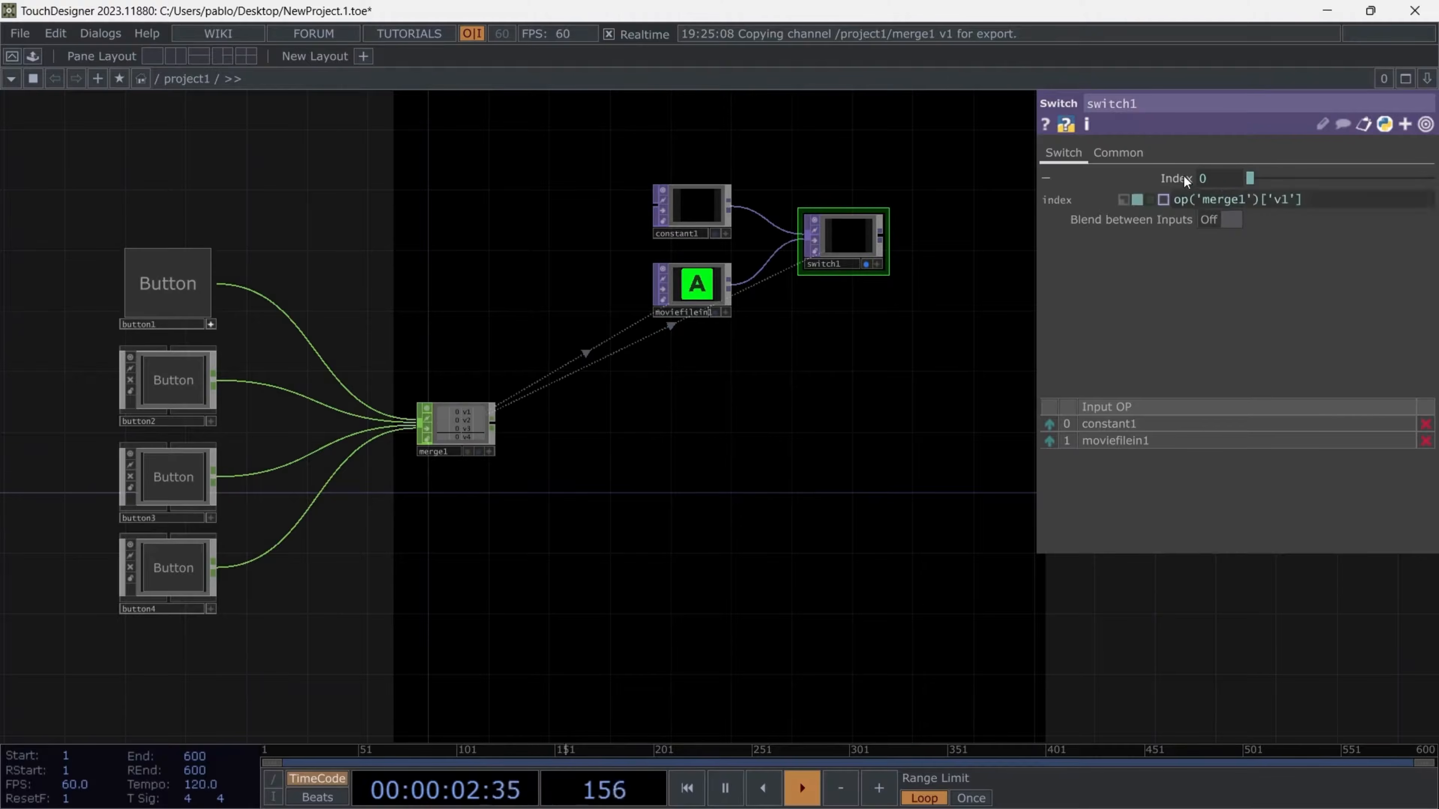
{"action": "left_click", "coordinate": [1124, 201]}
{"action": "left_click", "coordinate": [1171, 180]}
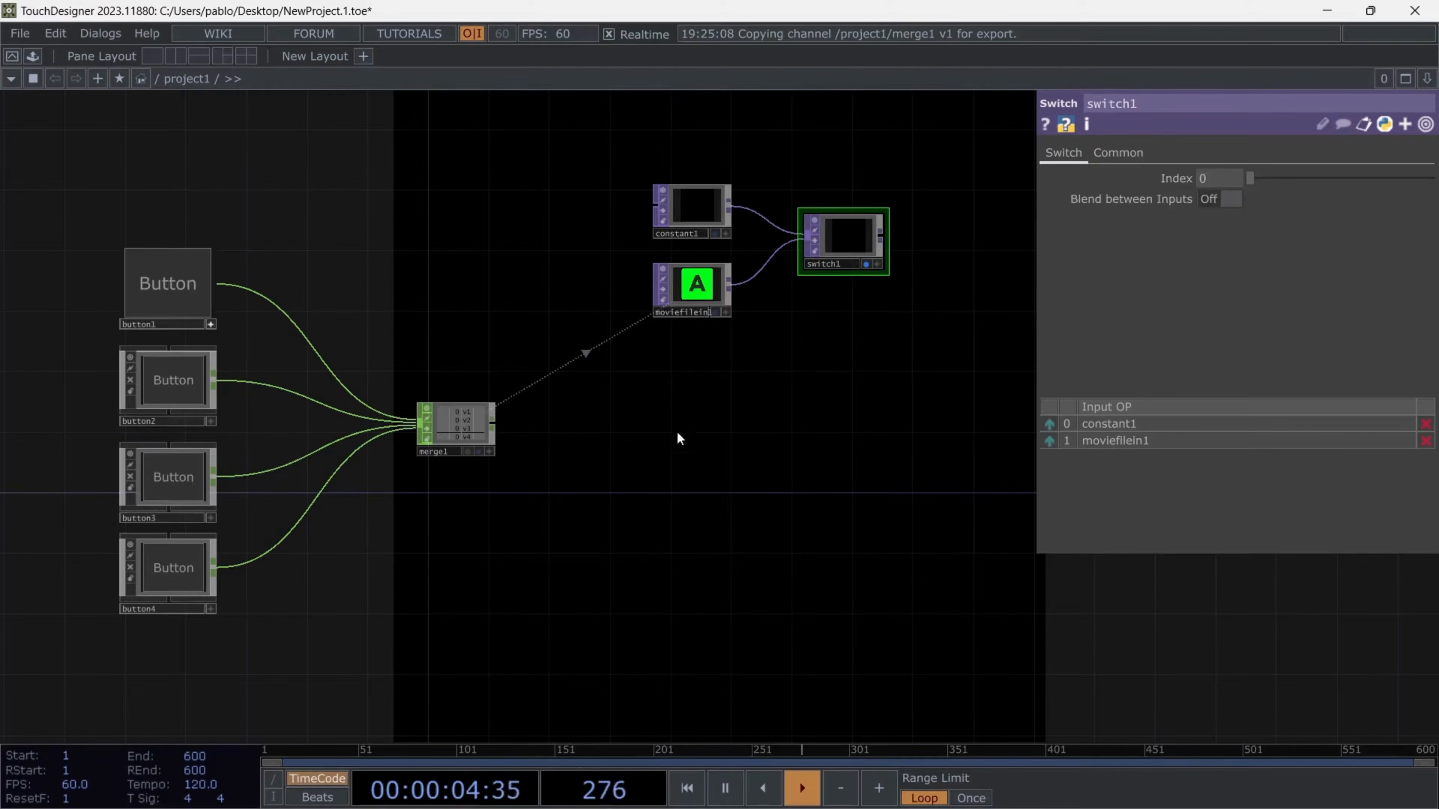
- Add a Lag CHOP after merge1 and shift the constant1, moviefilein1 and switch1 group away to make room
{"action": "right_click", "coordinate": [494, 431]}
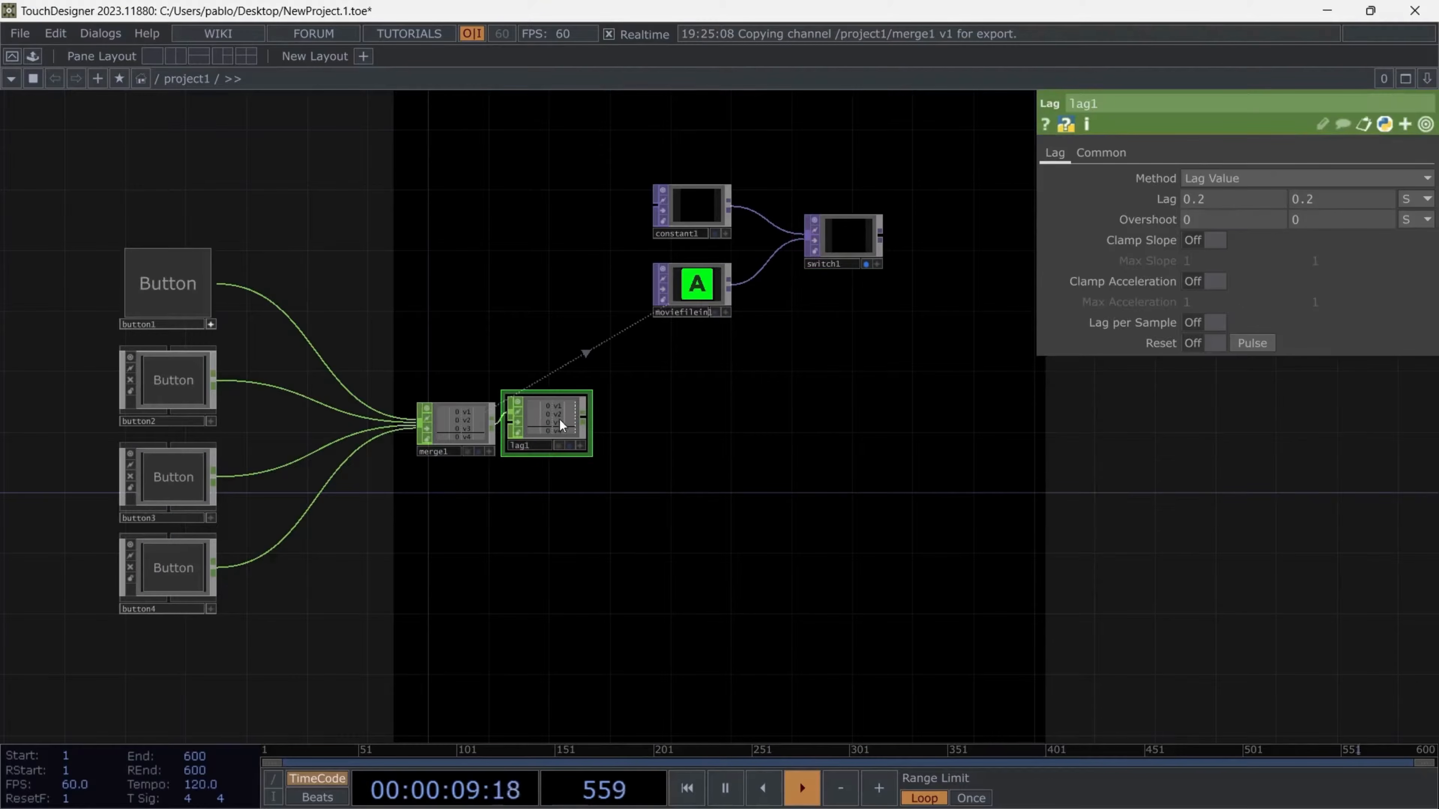
{"action": "left_click", "coordinate": [650, 422]}
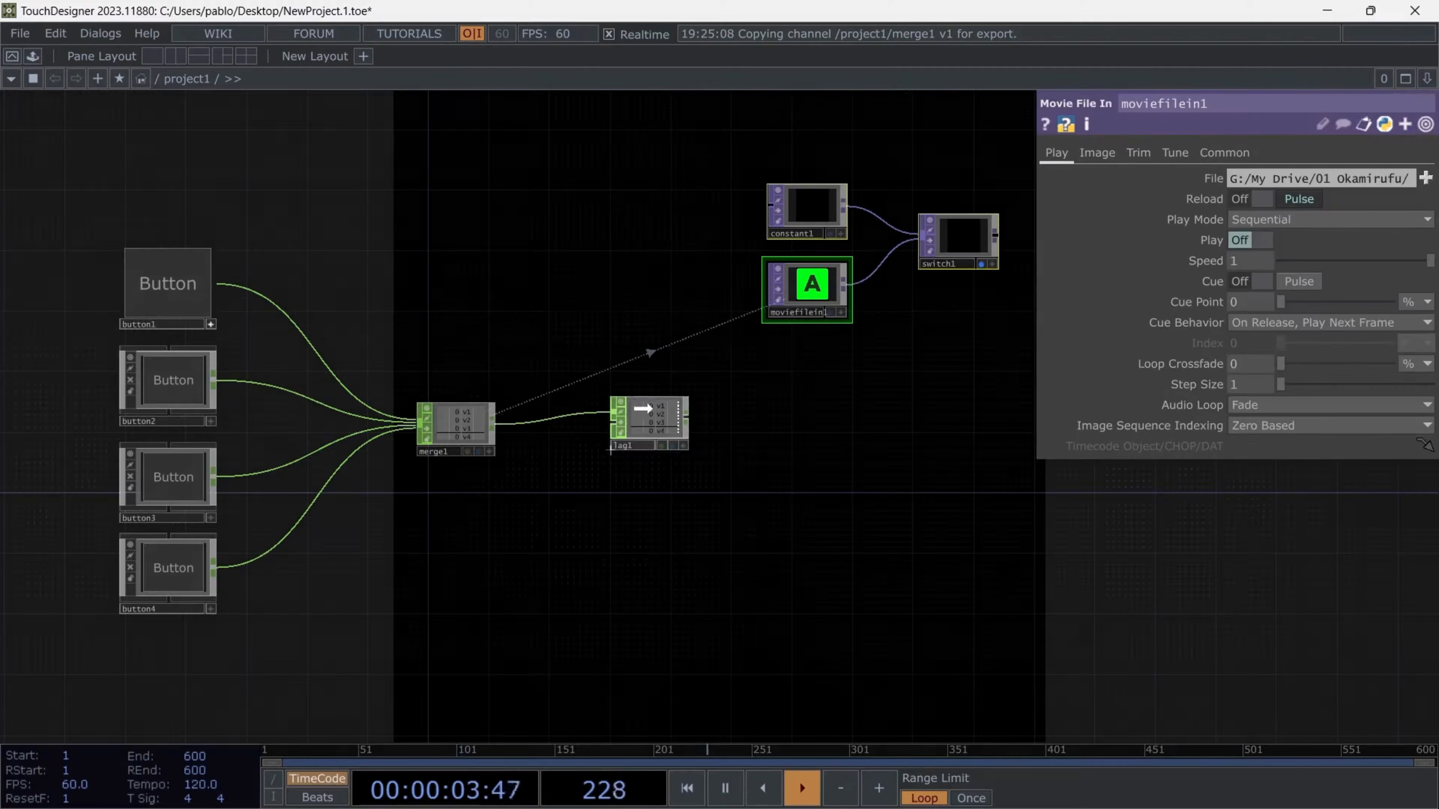
{"action": "left_click_drag", "start_coordinate": [928, 367], "coordinate": [895, 360]}
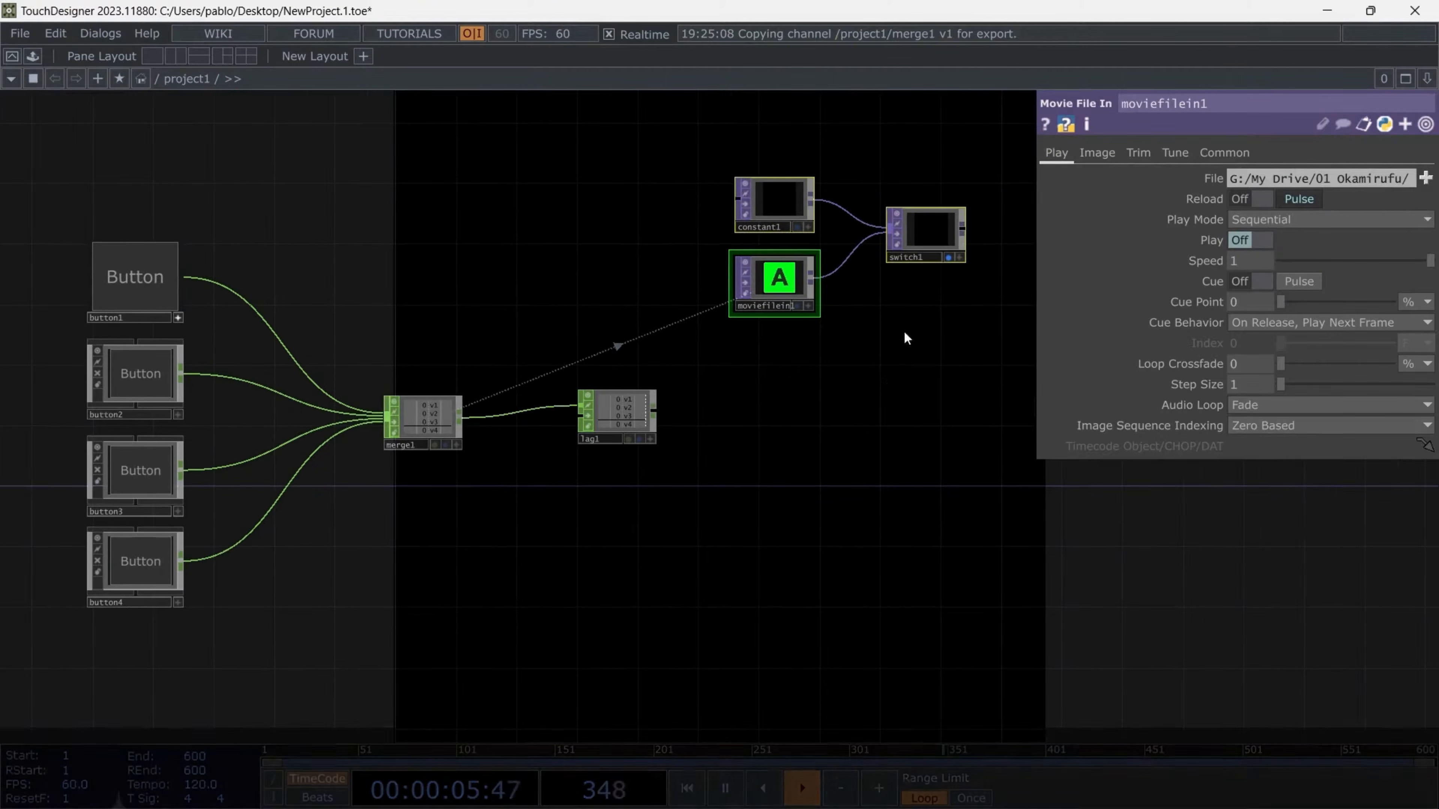
- Reference lag1's v1 channel in switch1's Index parameter
{"action": "left_click", "coordinate": [926, 218]}
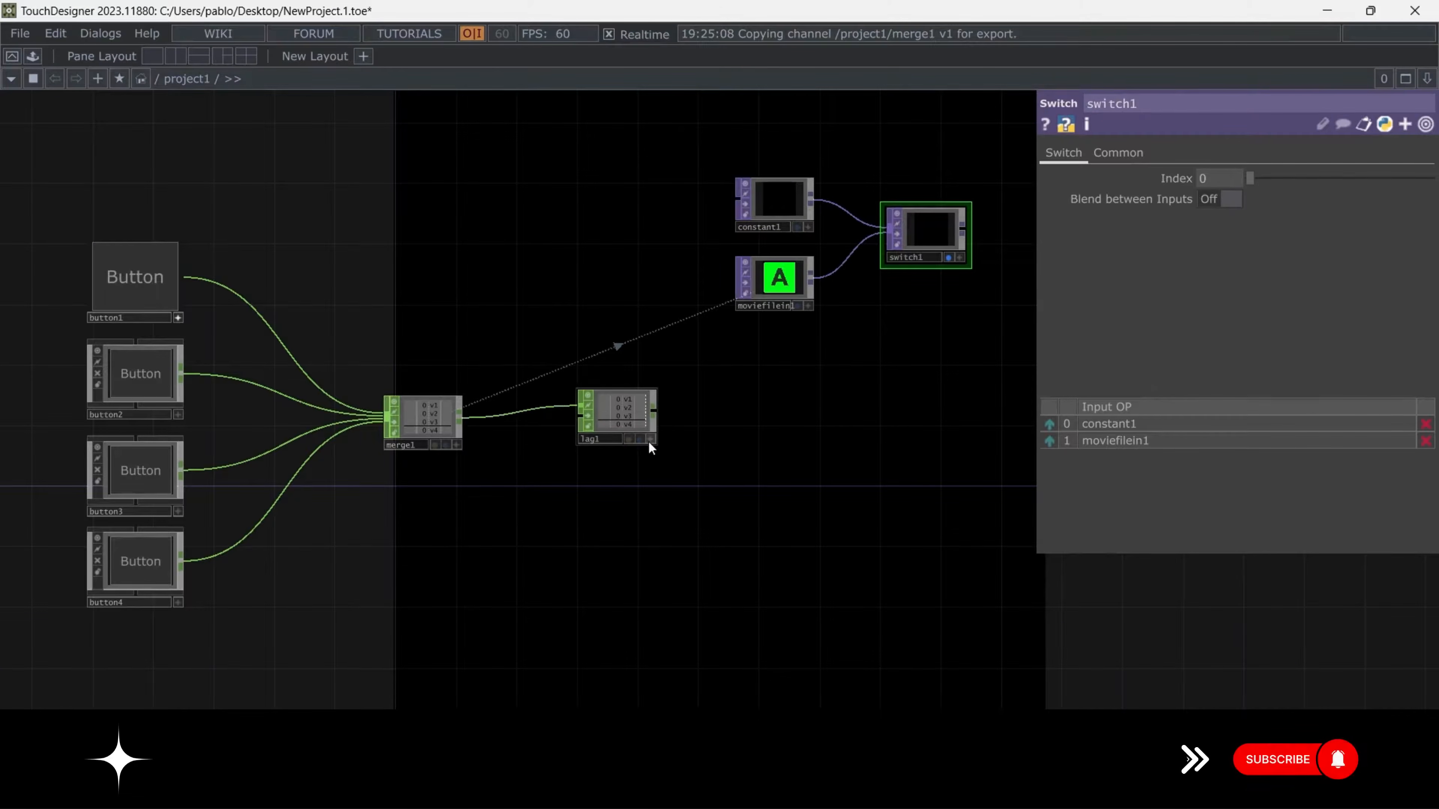
{"action": "left_click_drag", "start_coordinate": [647, 441], "coordinate": [1193, 175]}
{"action": "left_click", "coordinate": [1189, 164]}
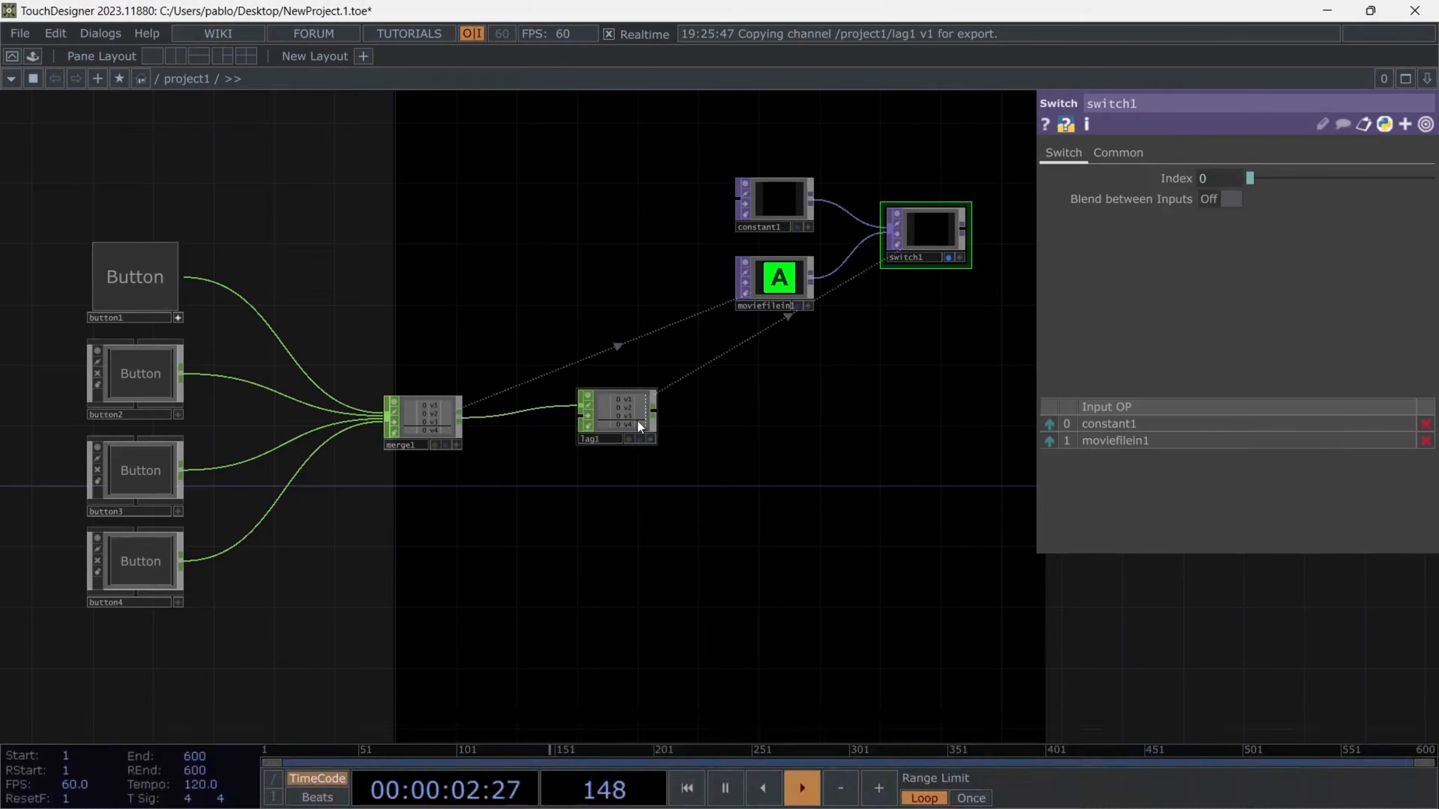
- Set both Lag values of lag1 to 0.01 seconds
{"action": "left_click", "coordinate": [643, 431]}
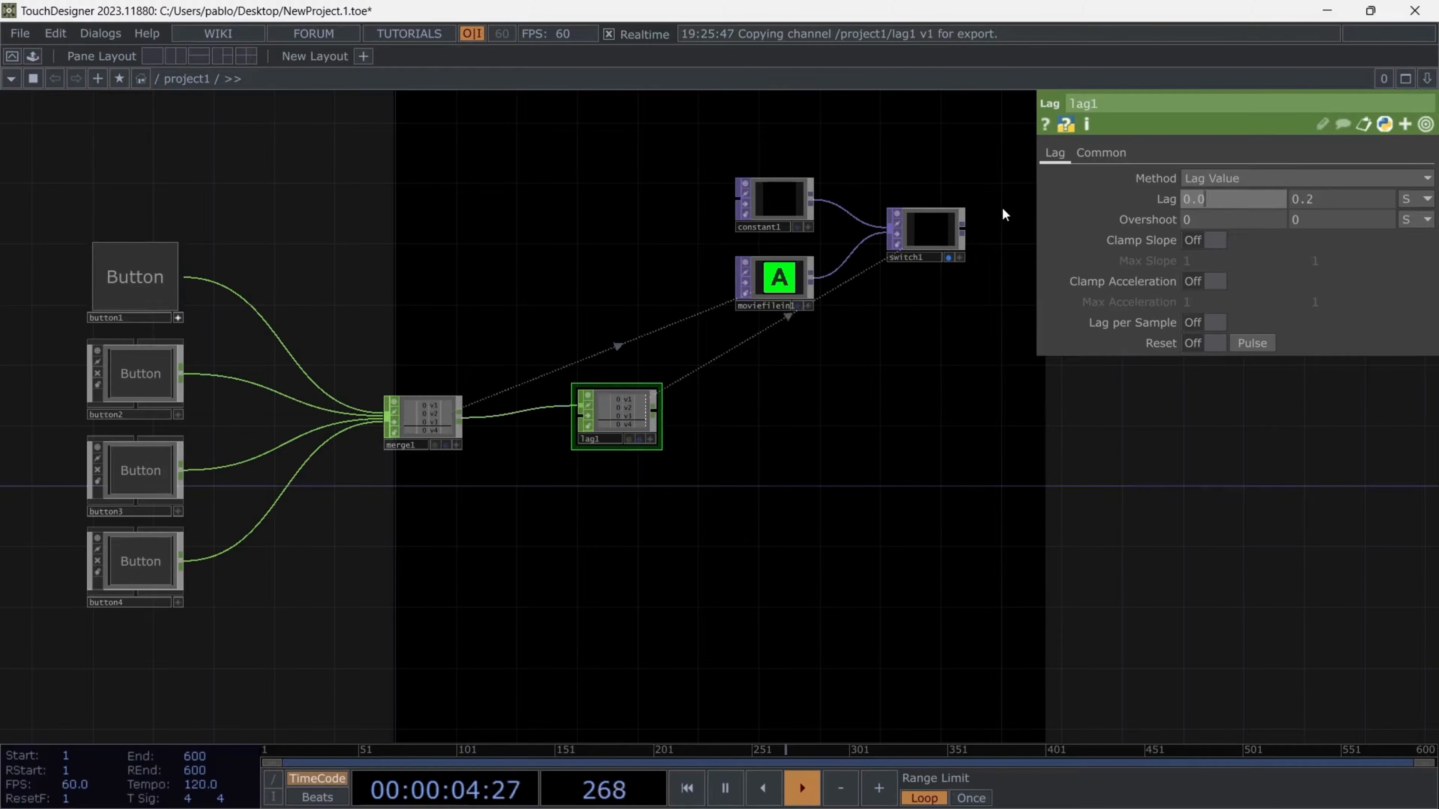
{"action": "type", "text": "1"}
{"action": "key", "text": "Tab"}
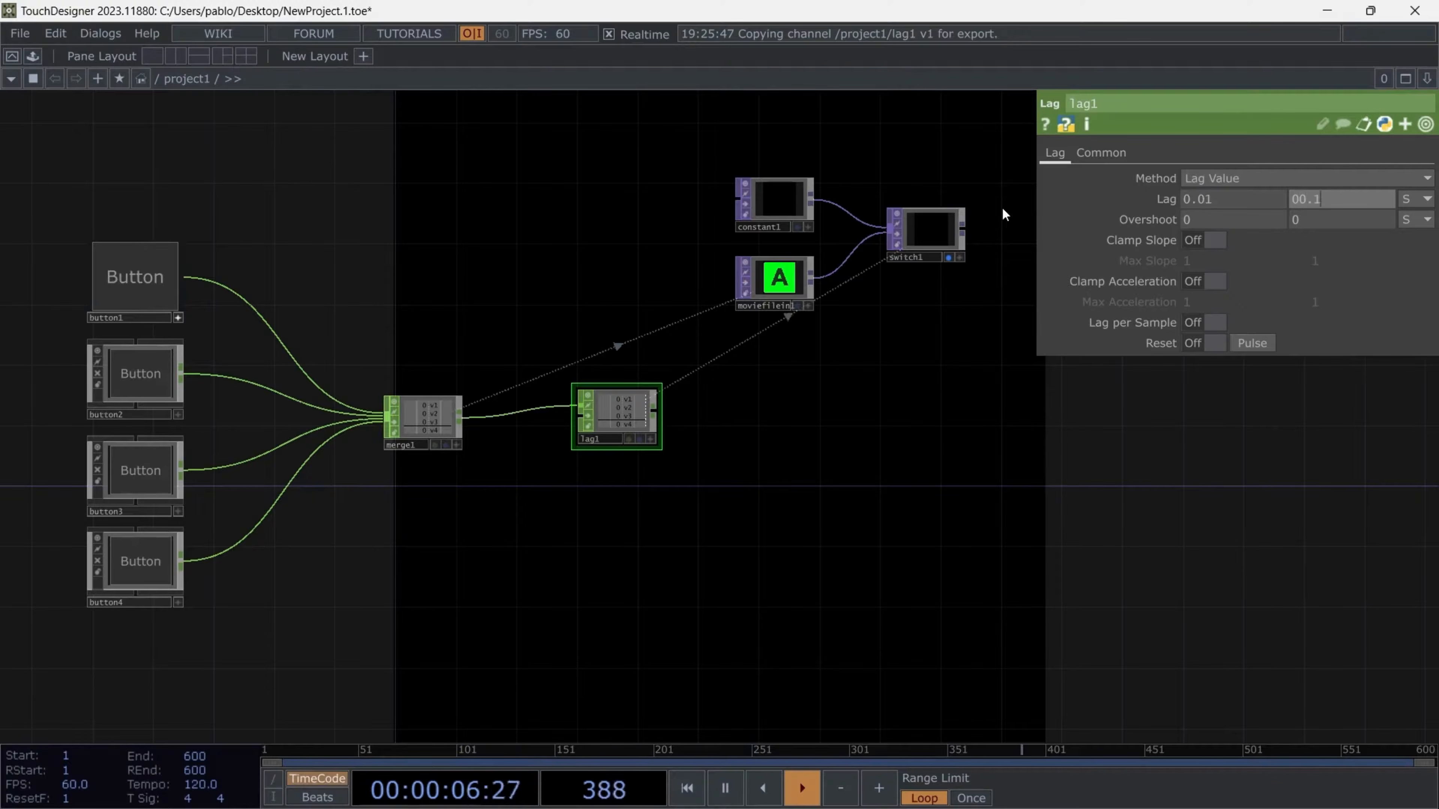
- Trigger button1 several times to test the lagged switching between black and the movie
{"action": "left_click", "coordinate": [153, 276]}
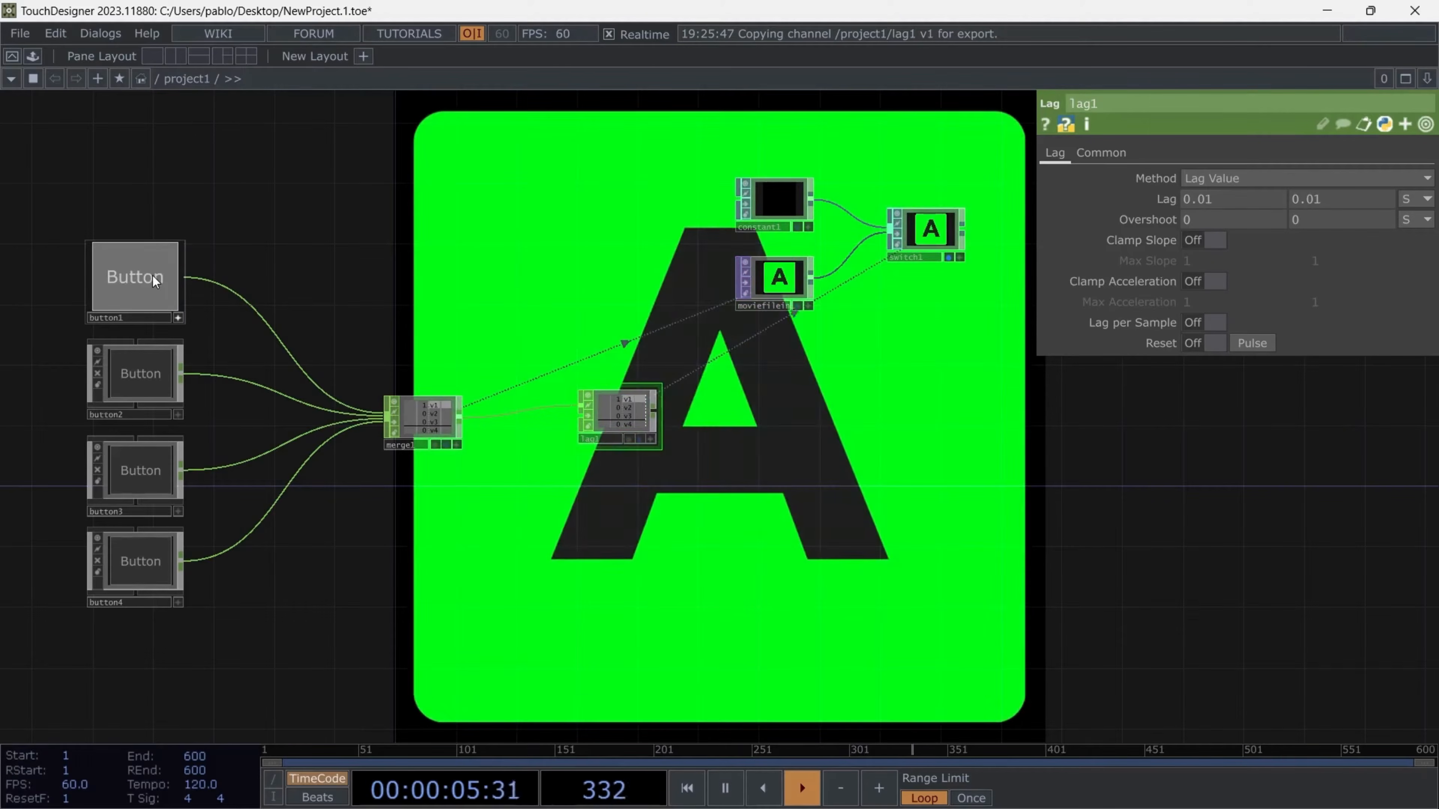
{"action": "left_click", "coordinate": [153, 275]}
{"action": "left_click", "coordinate": [152, 277]}
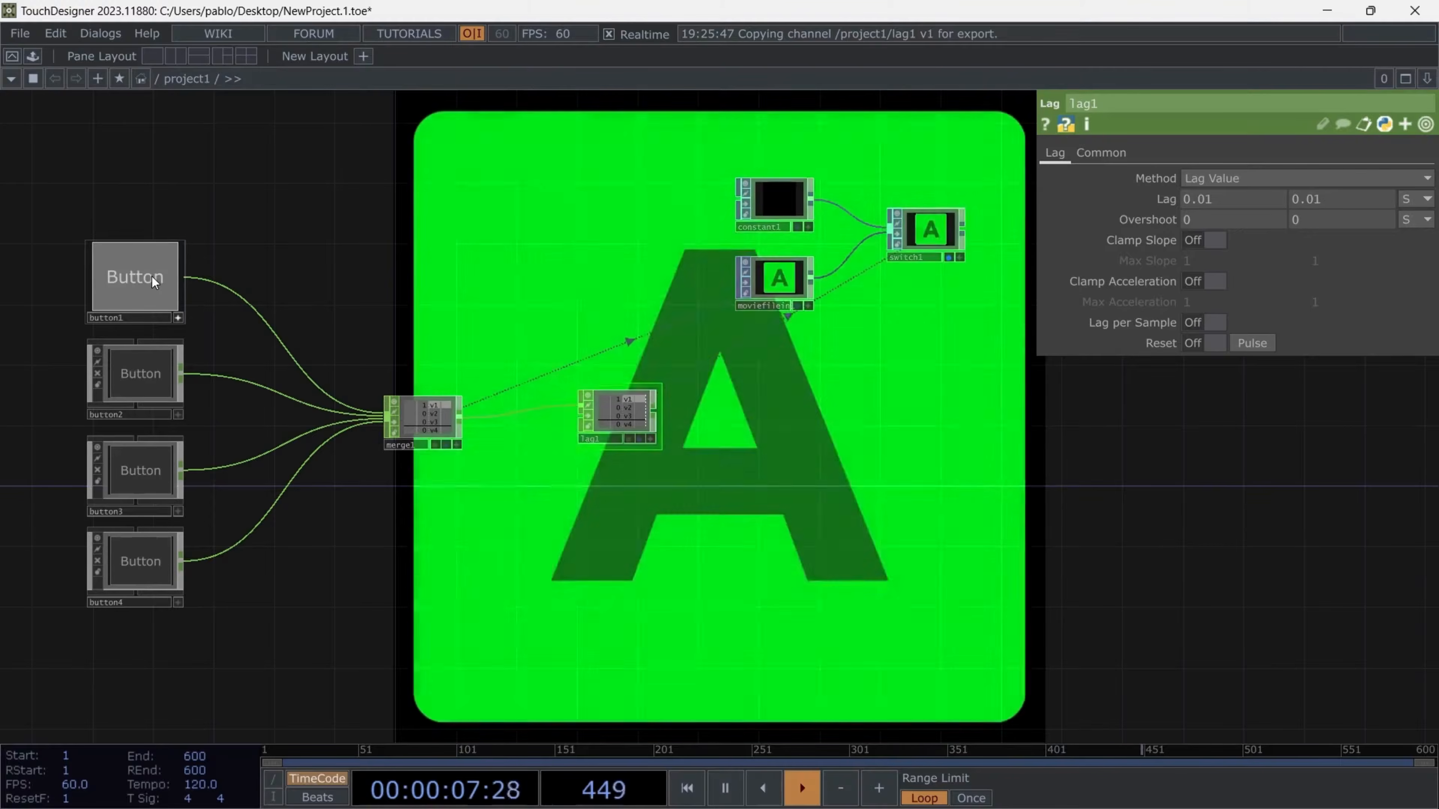
{"action": "left_click", "coordinate": [153, 276]}
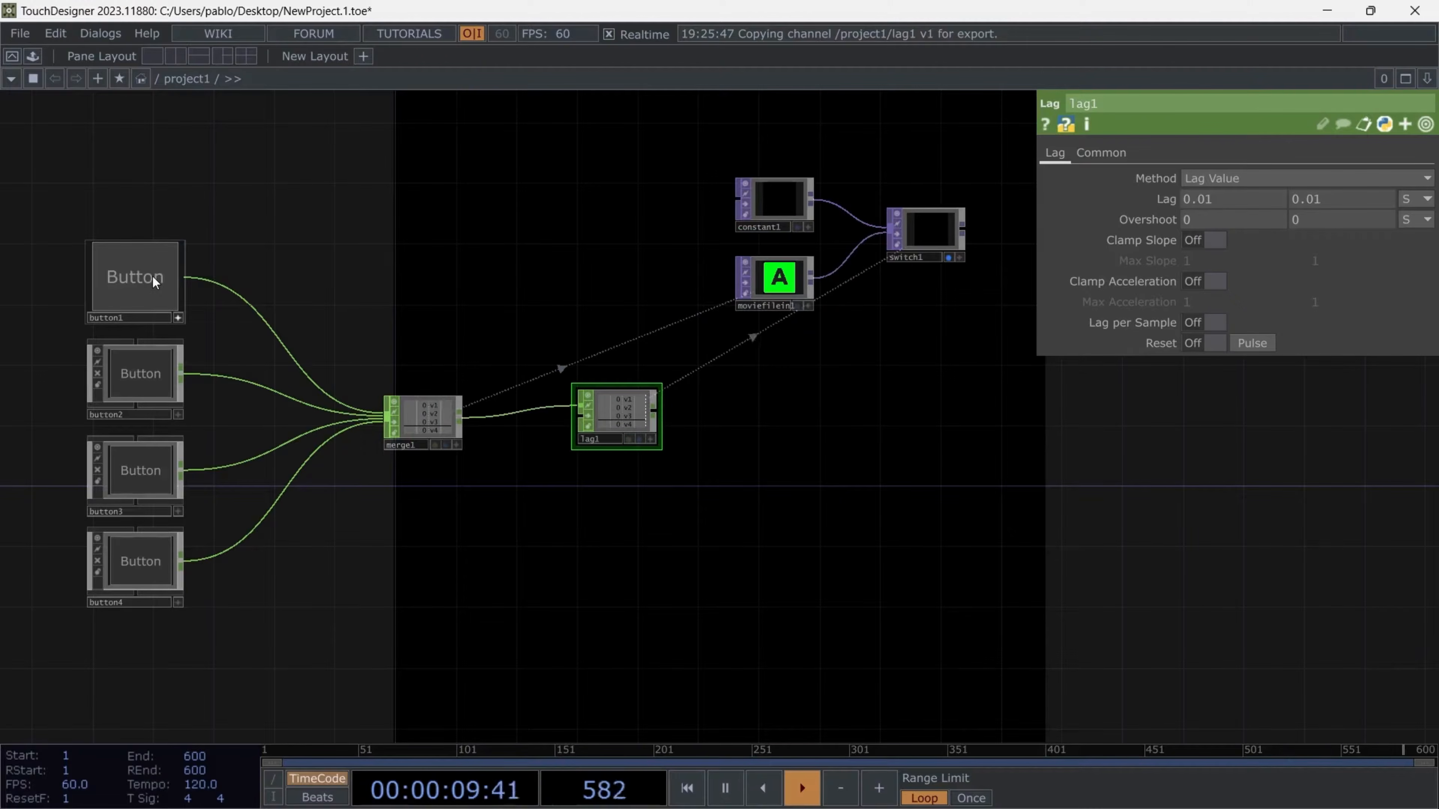
- Nudge the constant1, moviefilein1 and switch1 group, and move lag1 closer to merge1
{"action": "right_click_drag", "start_coordinate": [691, 159], "coordinate": [945, 336]}
{"action": "mouse_move", "coordinate": [776, 273]}
{"action": "left_mouse_down"}
{"action": "mouse_move", "coordinate": [811, 267]}
{"action": "mouse_move", "coordinate": [788, 268]}
{"action": "left_mouse_up"}
{"action": "left_click_drag", "start_coordinate": [622, 410], "coordinate": [537, 416]}
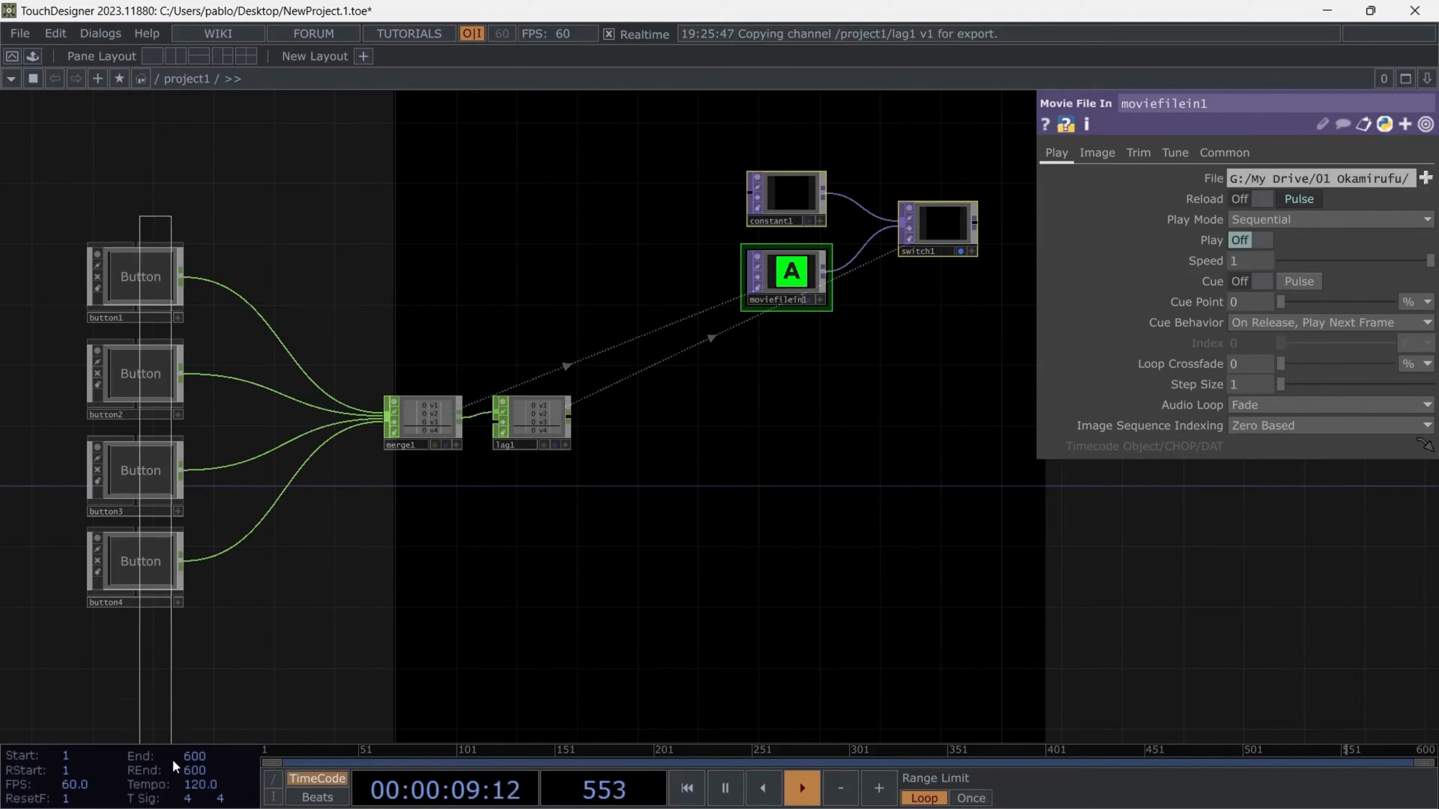
- Select the four button components and turn off switch1's background display
{"action": "left_click_drag", "start_coordinate": [171, 751], "coordinate": [176, 747]}
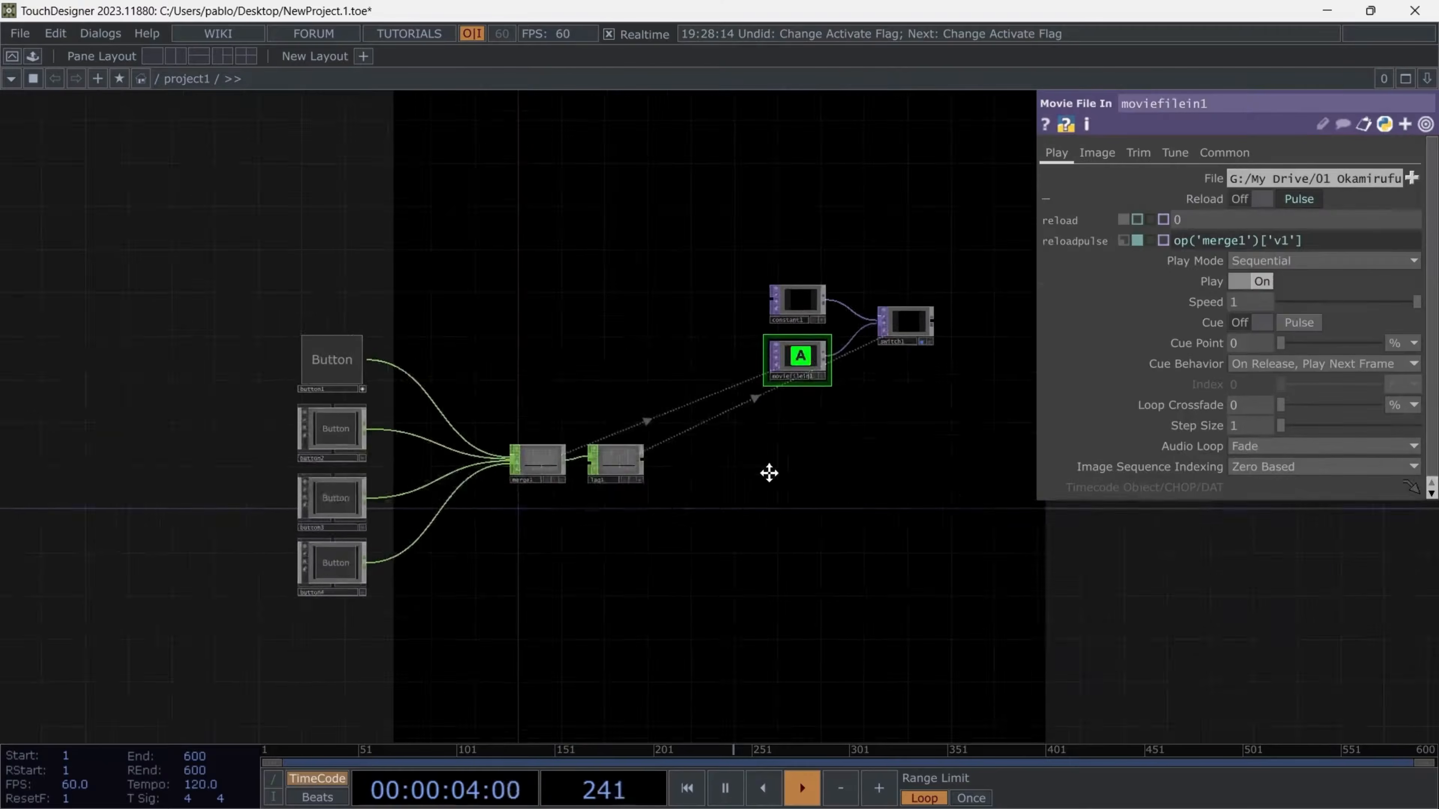
{"action": "left_click_drag", "start_coordinate": [767, 472], "coordinate": [742, 451]}
{"action": "scroll", "coordinate": [819, 382], "scroll_direction": "up", "scroll_amount": 3}
{"action": "left_click", "coordinate": [914, 296]}
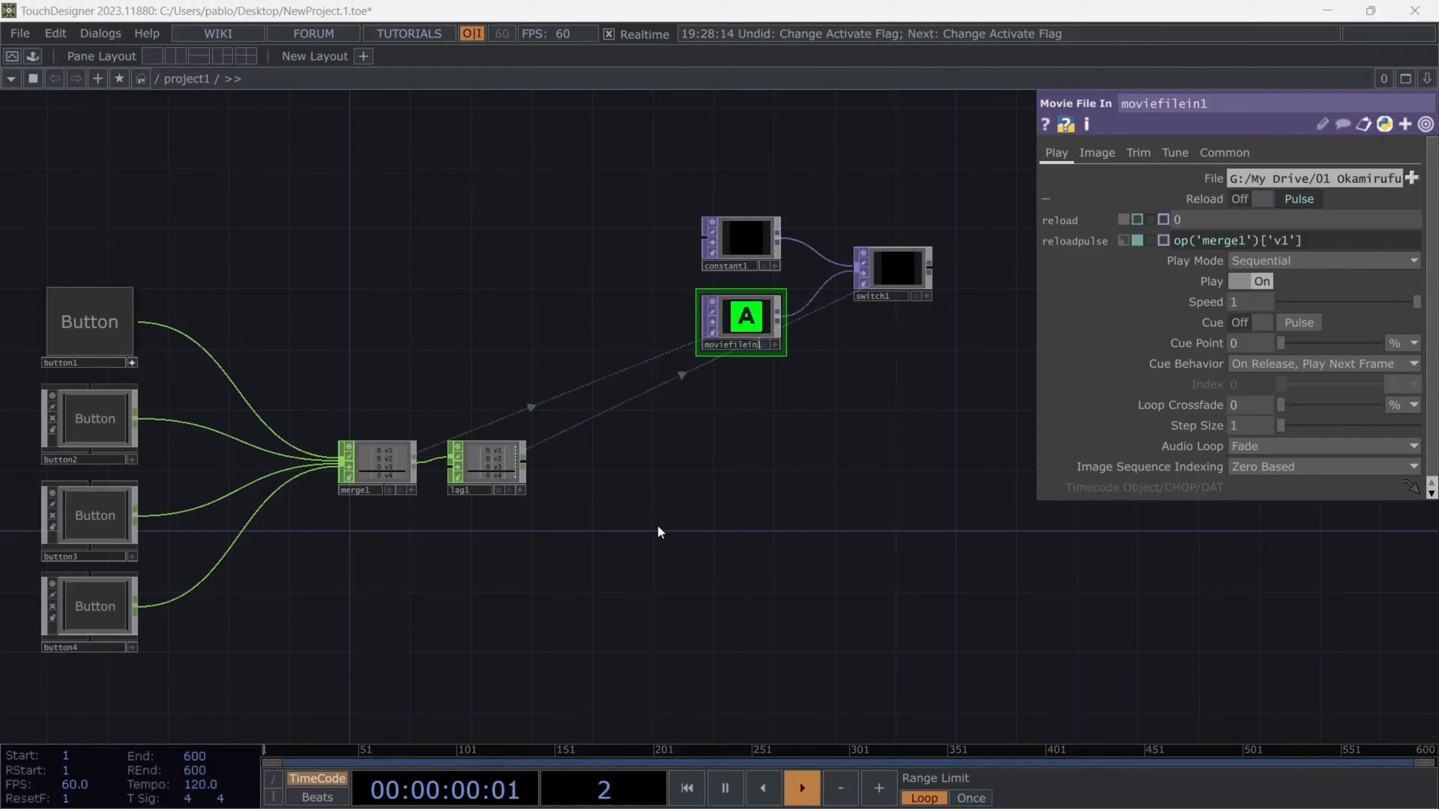
- Duplicate the constant1, moviefilein1 and switch1 group three times below the original and select moviefilein1
{"action": "left_click_drag", "start_coordinate": [685, 223], "coordinate": [1005, 383]}
{"action": "key", "text": "ctrl+c"}
{"action": "key", "text": "ctrl+v"}
{"action": "key", "text": "ctrl+v"}
{"action": "key", "text": "ctrl+v"}
{"action": "left_click", "coordinate": [776, 353]}
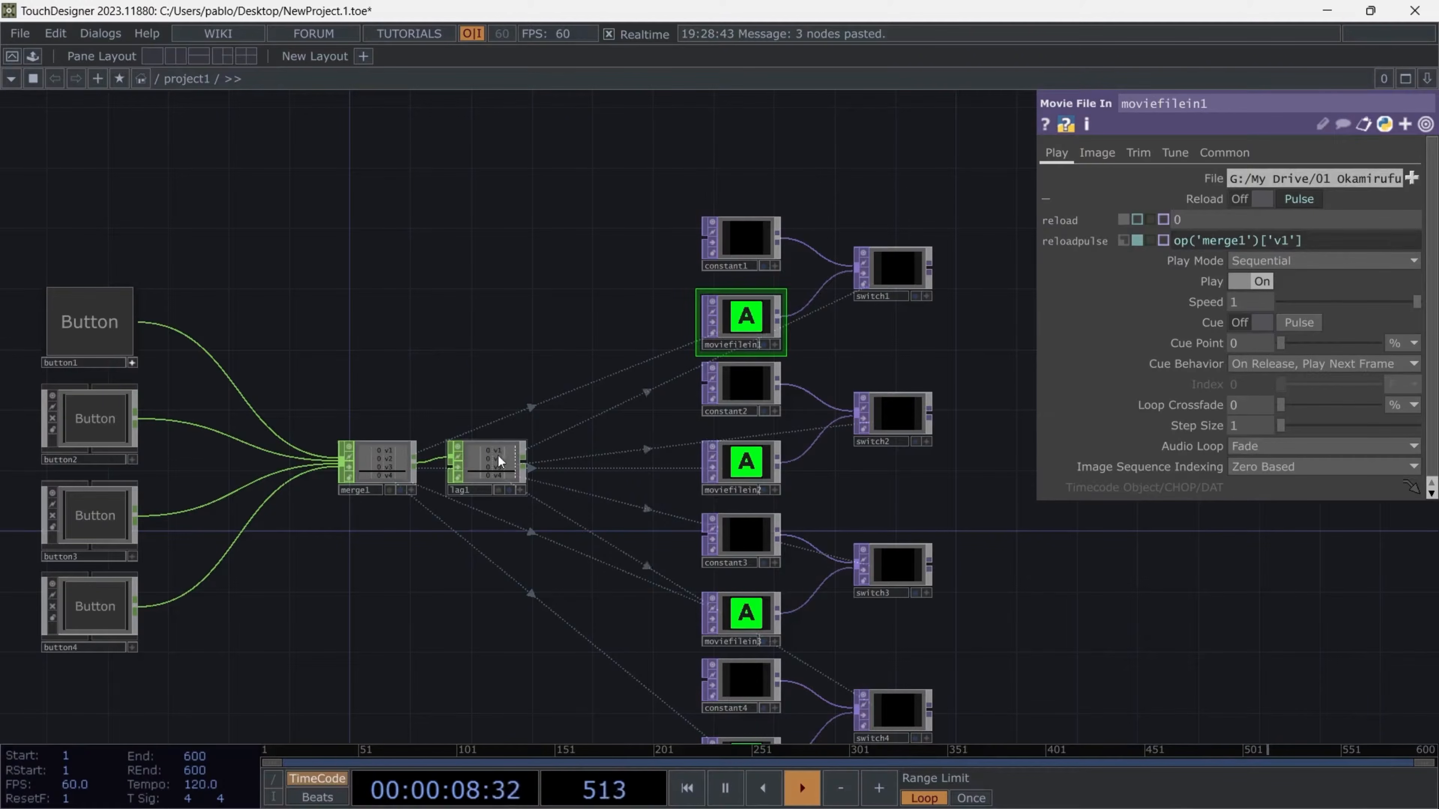
- Undo the three pasted copies of the switch group
{"action": "key", "text": "ctrl+z"}
{"action": "key", "text": "ctrl+z"}
{"action": "key", "text": "ctrl+z"}
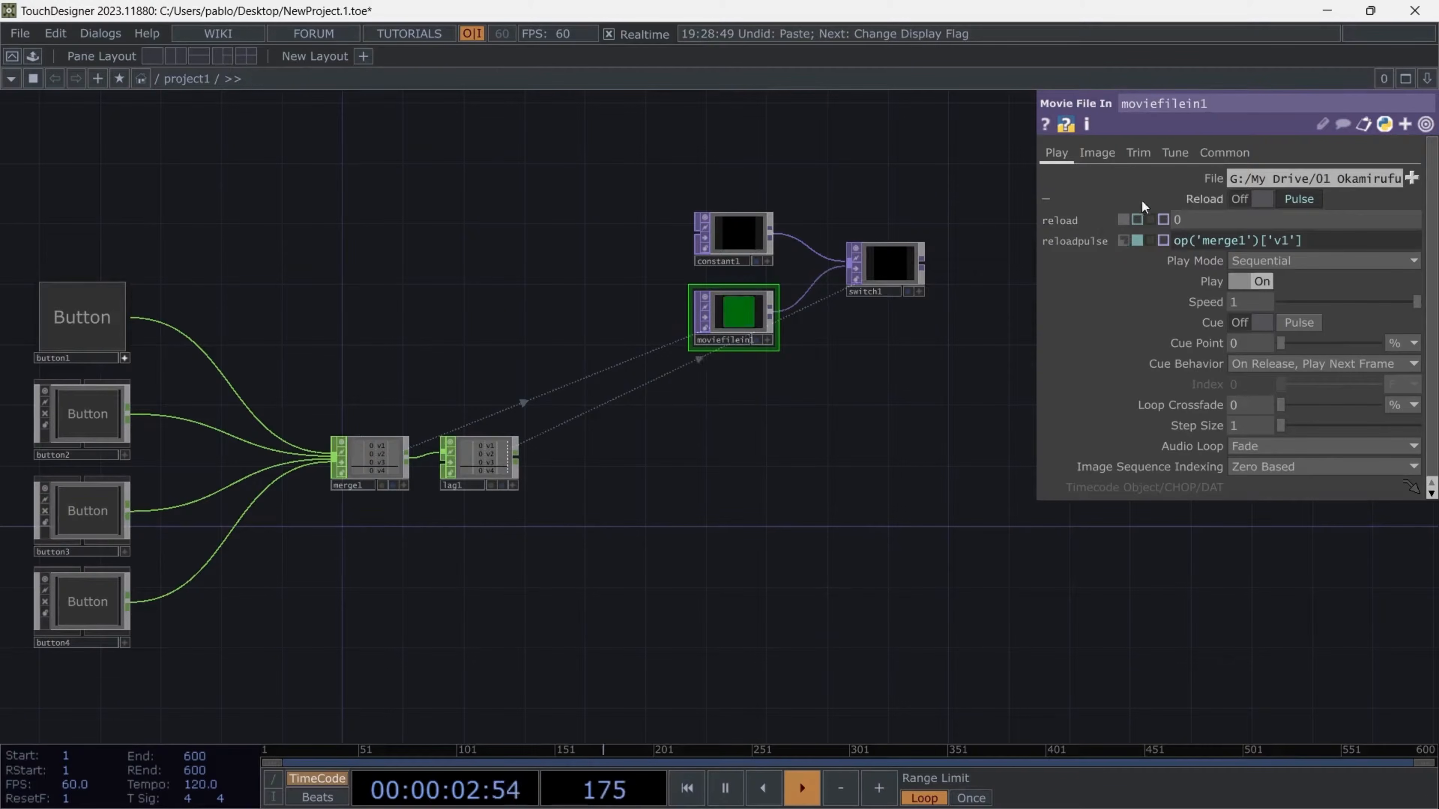
- Switch moviefilein1's Play parameter to its stored expression and back to constant mode with Play on
{"action": "left_click", "coordinate": [1209, 197]}
{"action": "scroll", "coordinate": [718, 284], "scroll_direction": "up", "scroll_amount": 3}
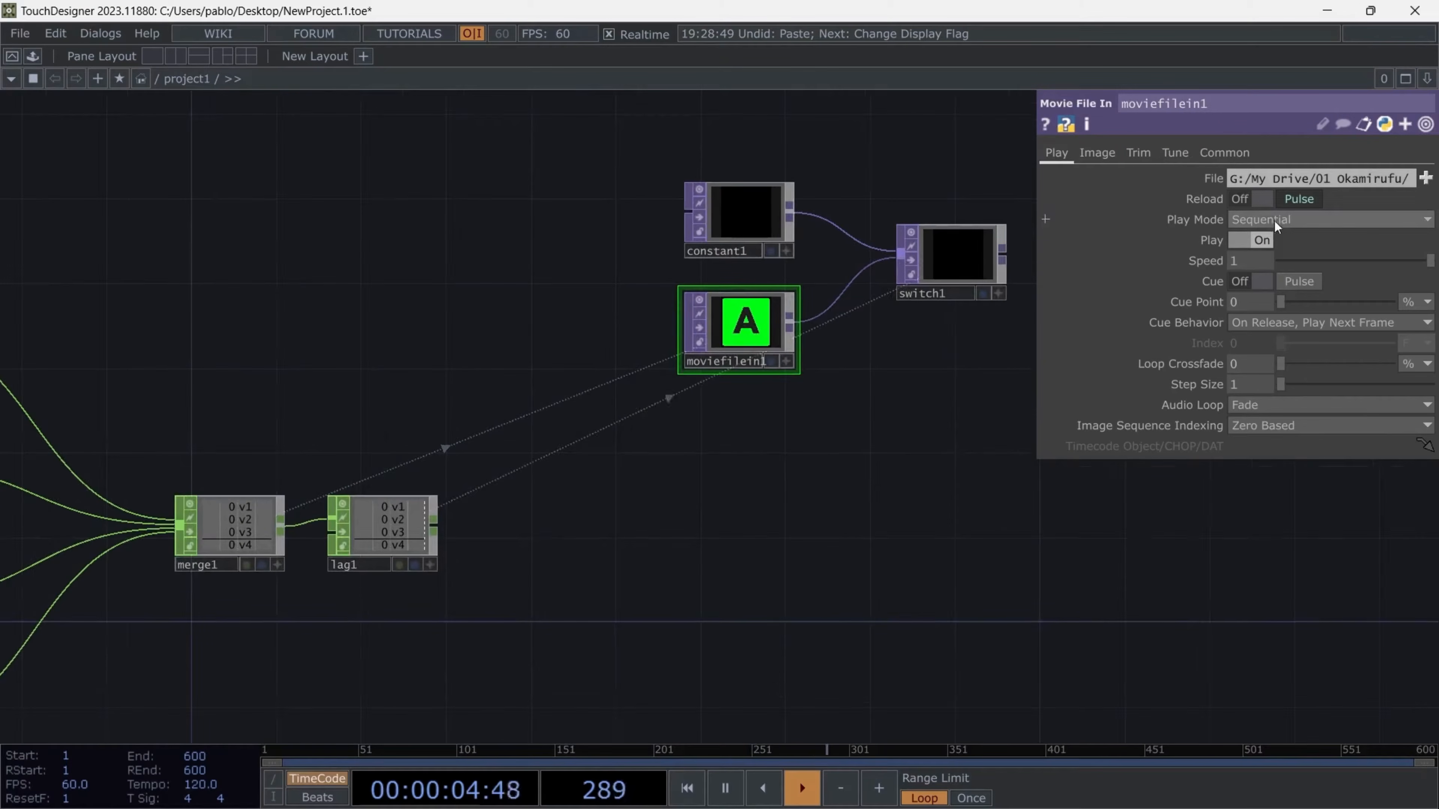
{"action": "left_click", "coordinate": [1215, 239]}
{"action": "left_click", "coordinate": [1137, 261]}
{"action": "scroll", "coordinate": [1001, 377], "scroll_direction": "down", "scroll_amount": 3}
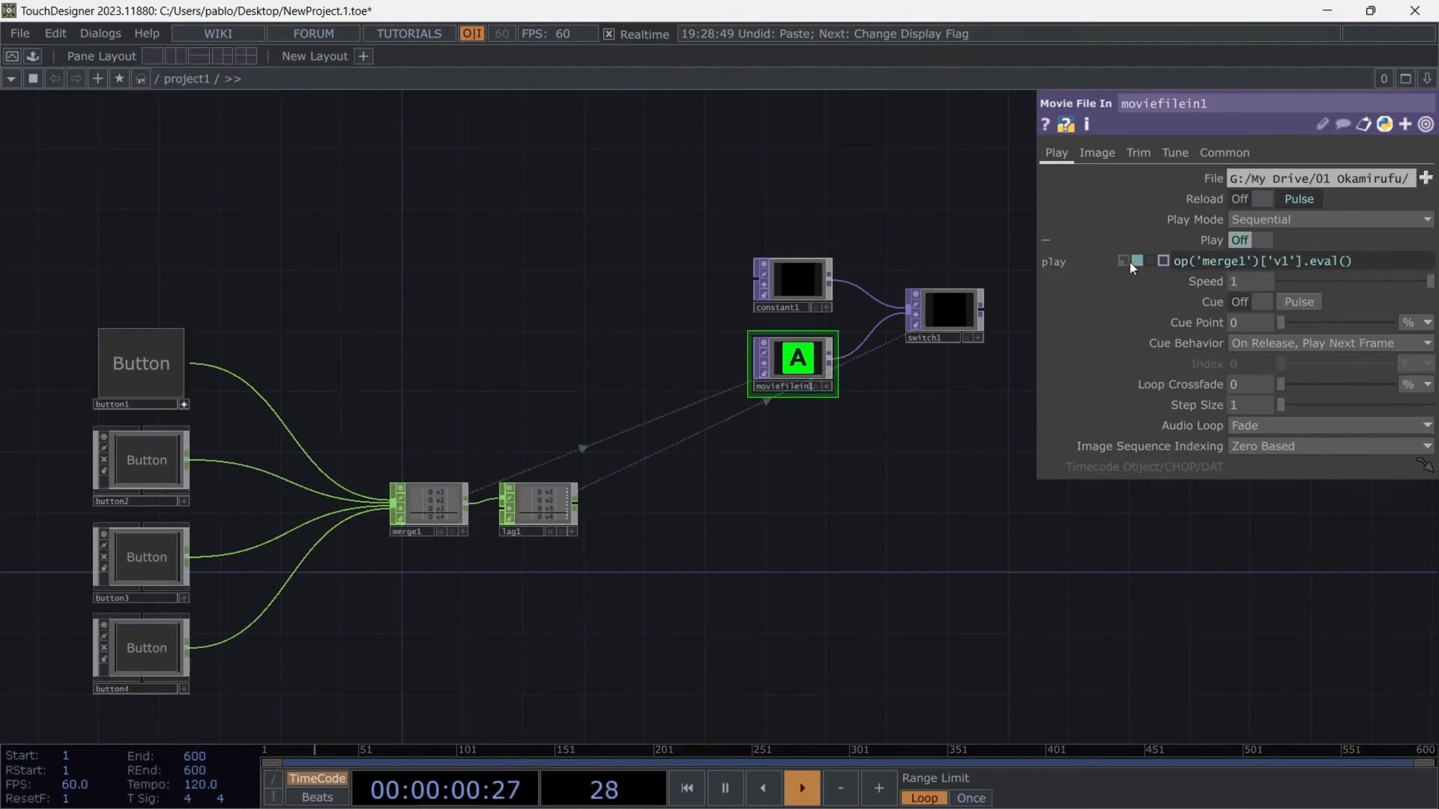
{"action": "left_click", "coordinate": [1122, 261]}
{"action": "left_click", "coordinate": [1204, 245]}
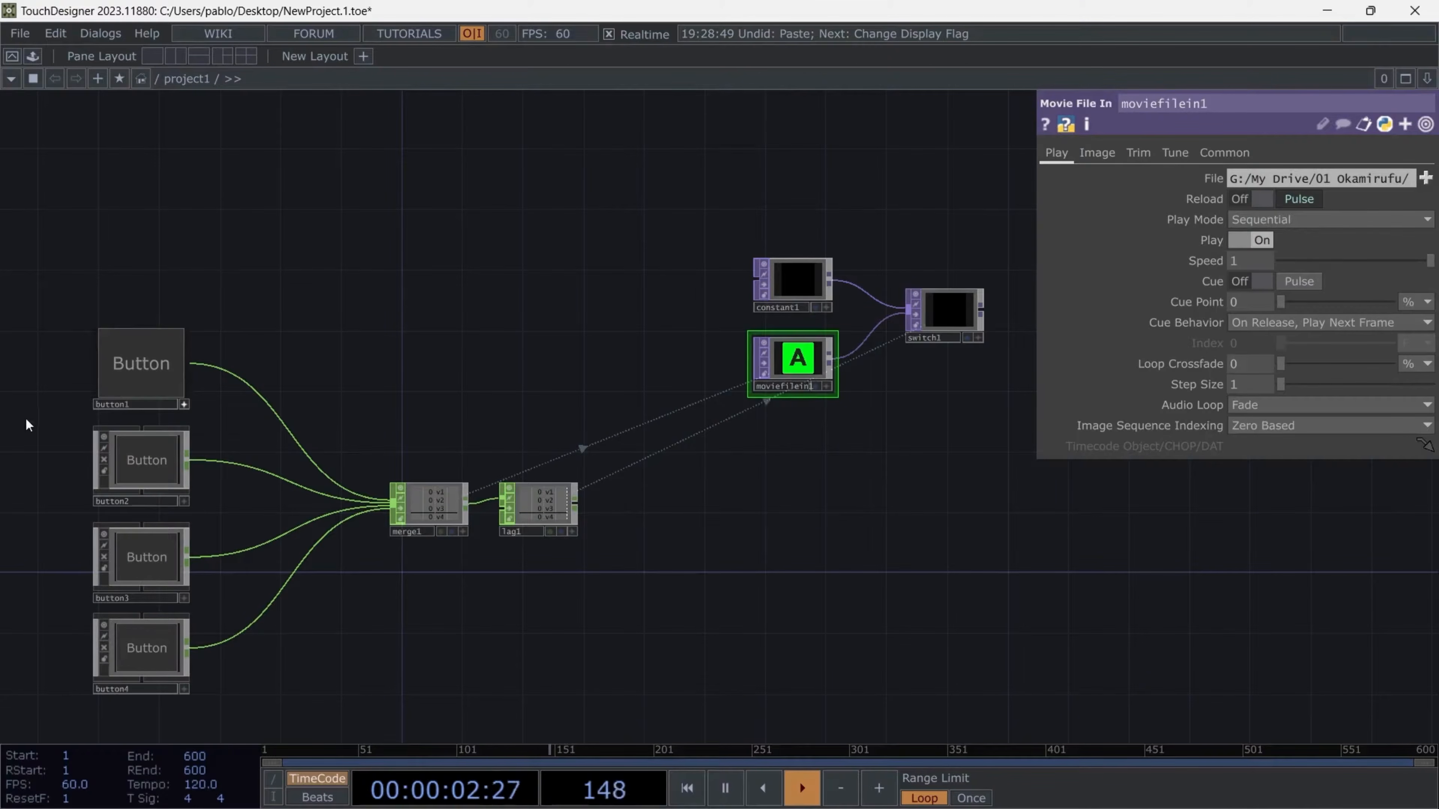
- Display switch1 in the network background and trigger button1 to test the reload and playback
{"action": "left_click", "coordinate": [968, 339]}
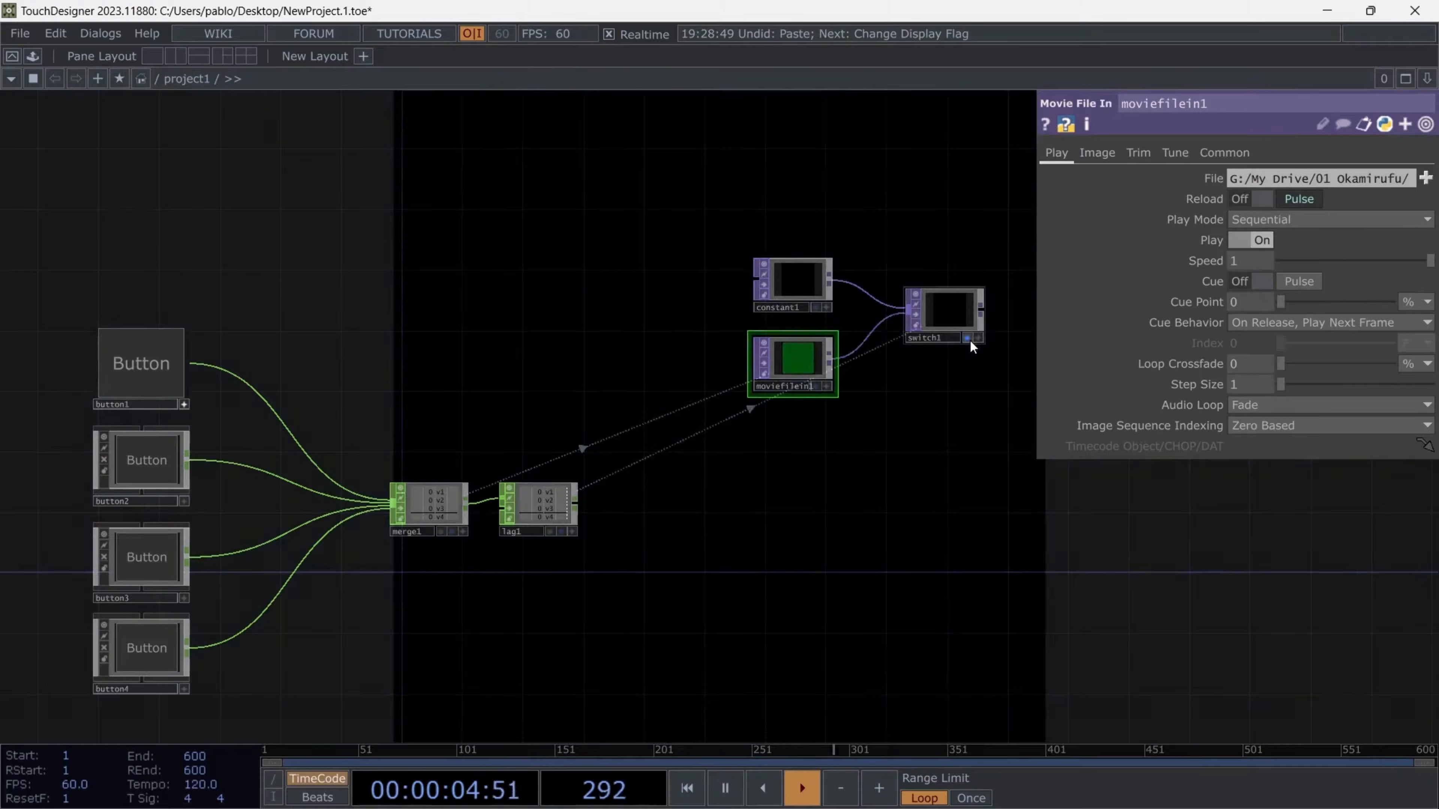
{"action": "left_click", "coordinate": [155, 363]}
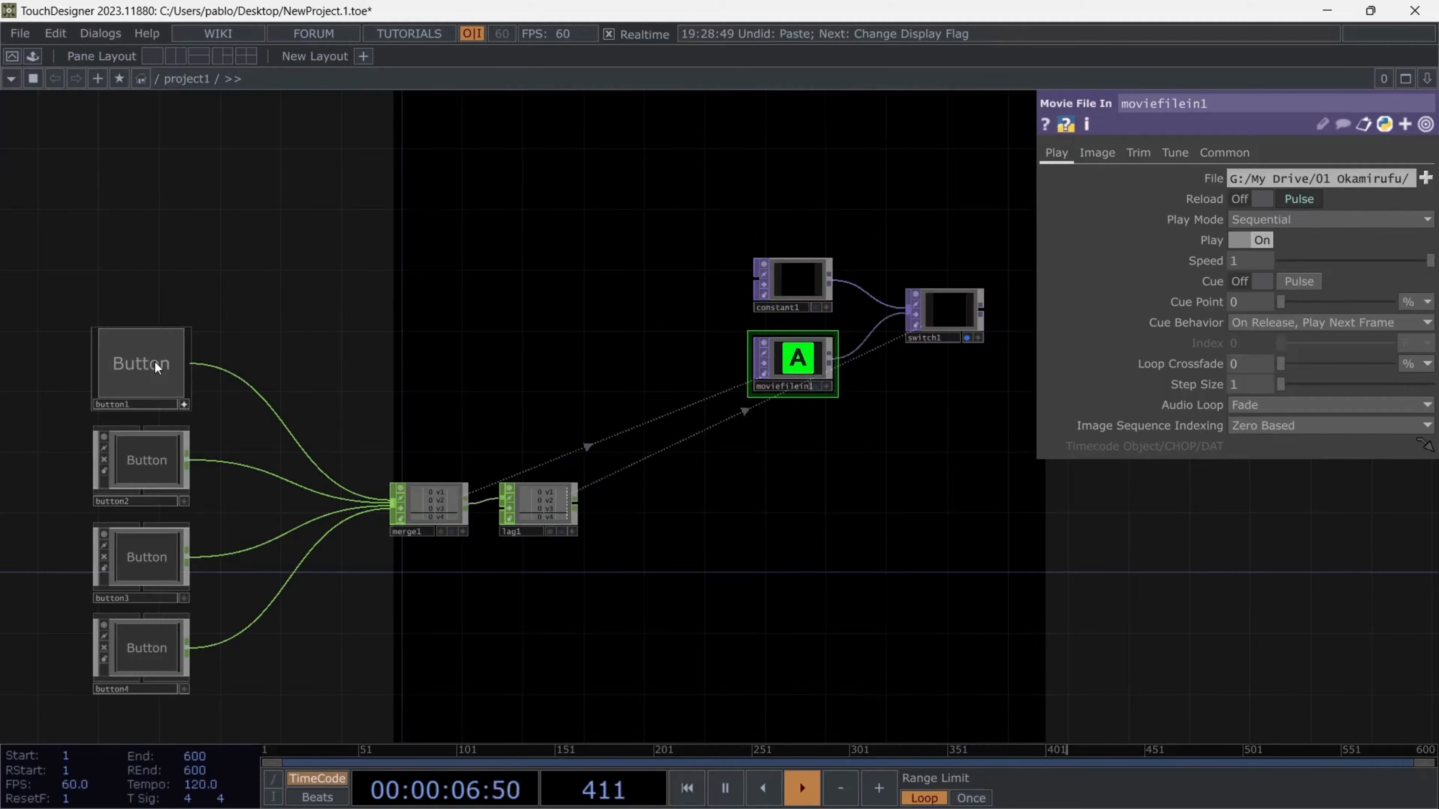
{"action": "left_click", "coordinate": [155, 363]}
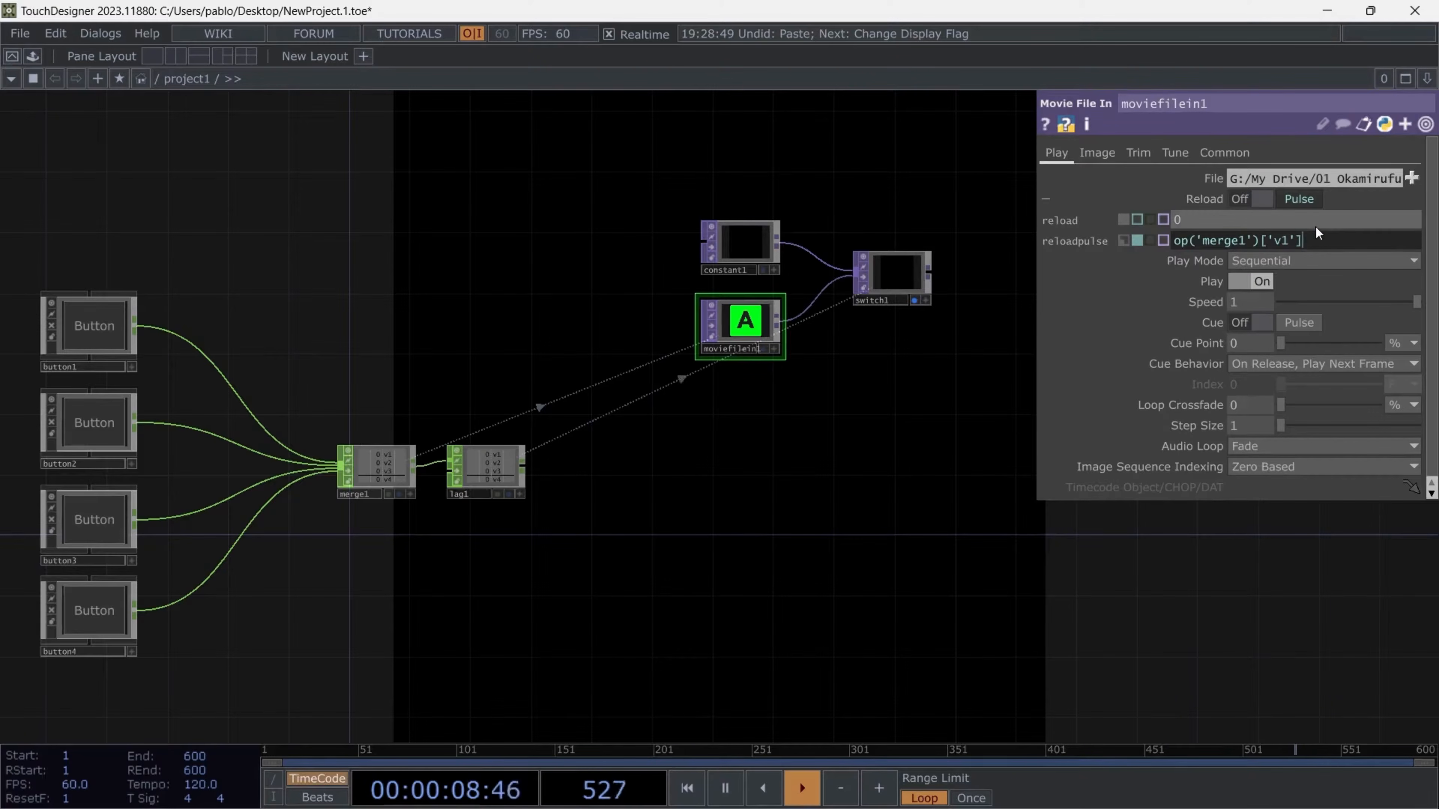
- Try a pasted copy of moviefilein1 below the original, examine merge1's channel names, and undo the paste
{"action": "scroll", "coordinate": [705, 348], "scroll_direction": "up", "scroll_amount": 5}
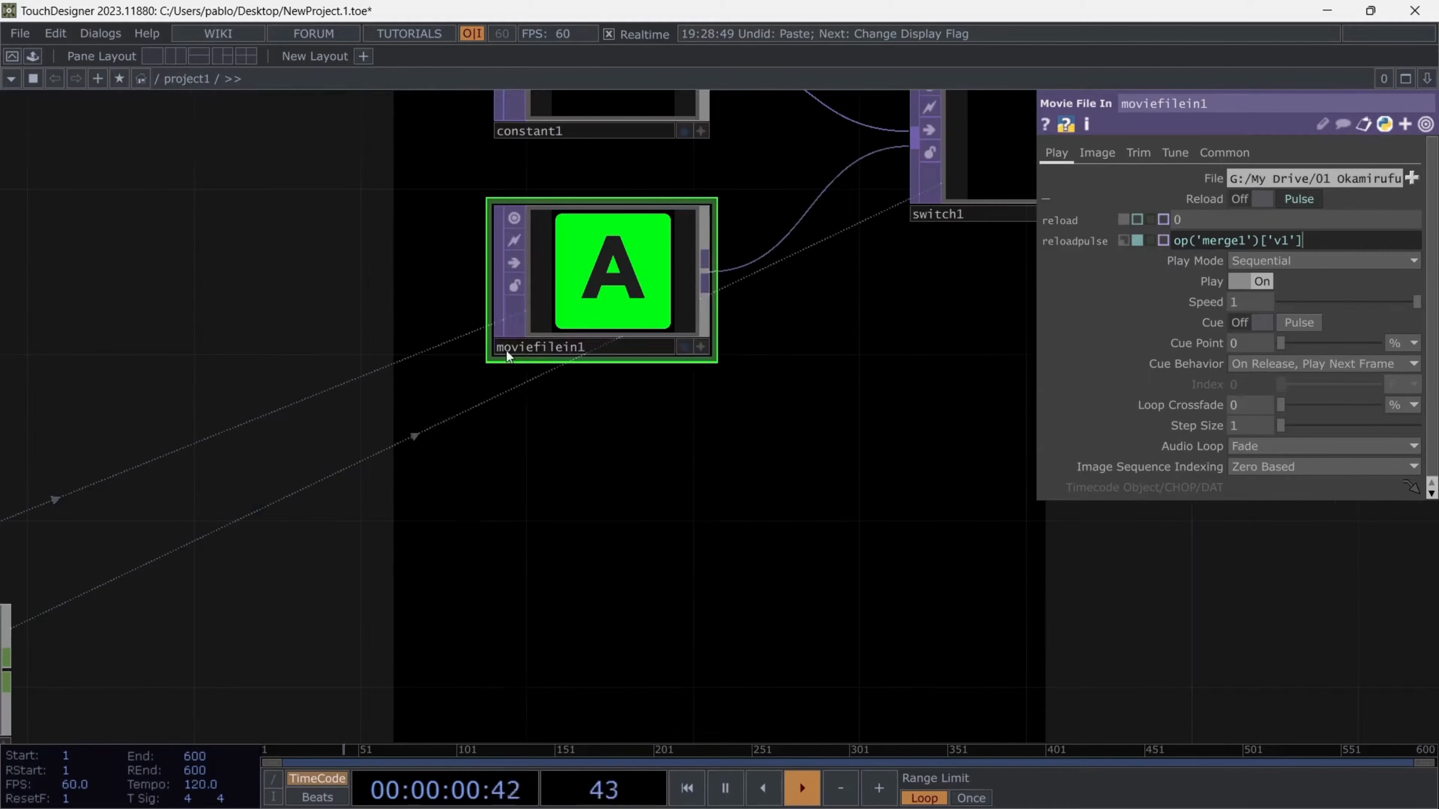
{"action": "left_click", "coordinate": [545, 350]}
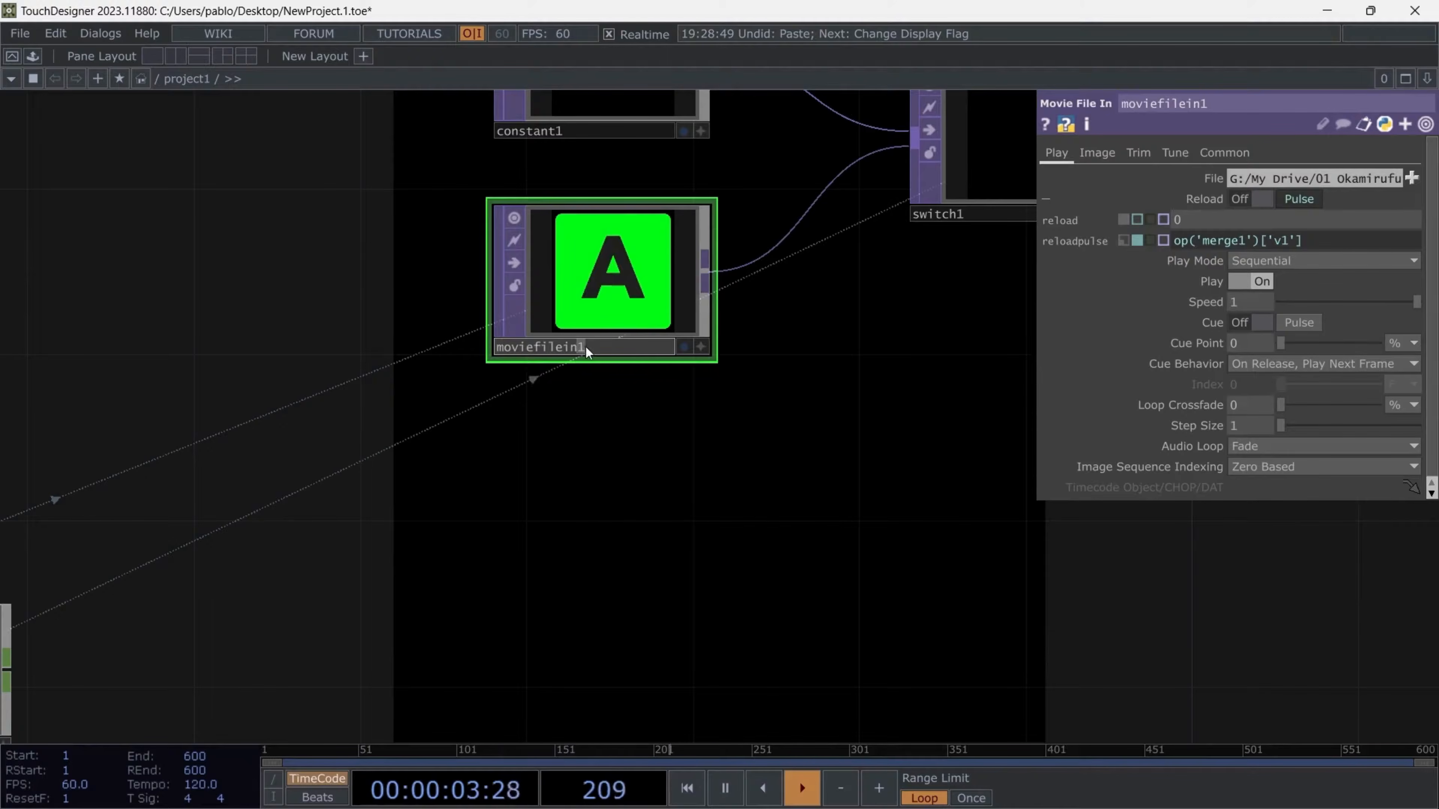
{"action": "scroll", "coordinate": [704, 312], "scroll_direction": "down", "scroll_amount": 3}
{"action": "key", "text": "ctrl+v"}
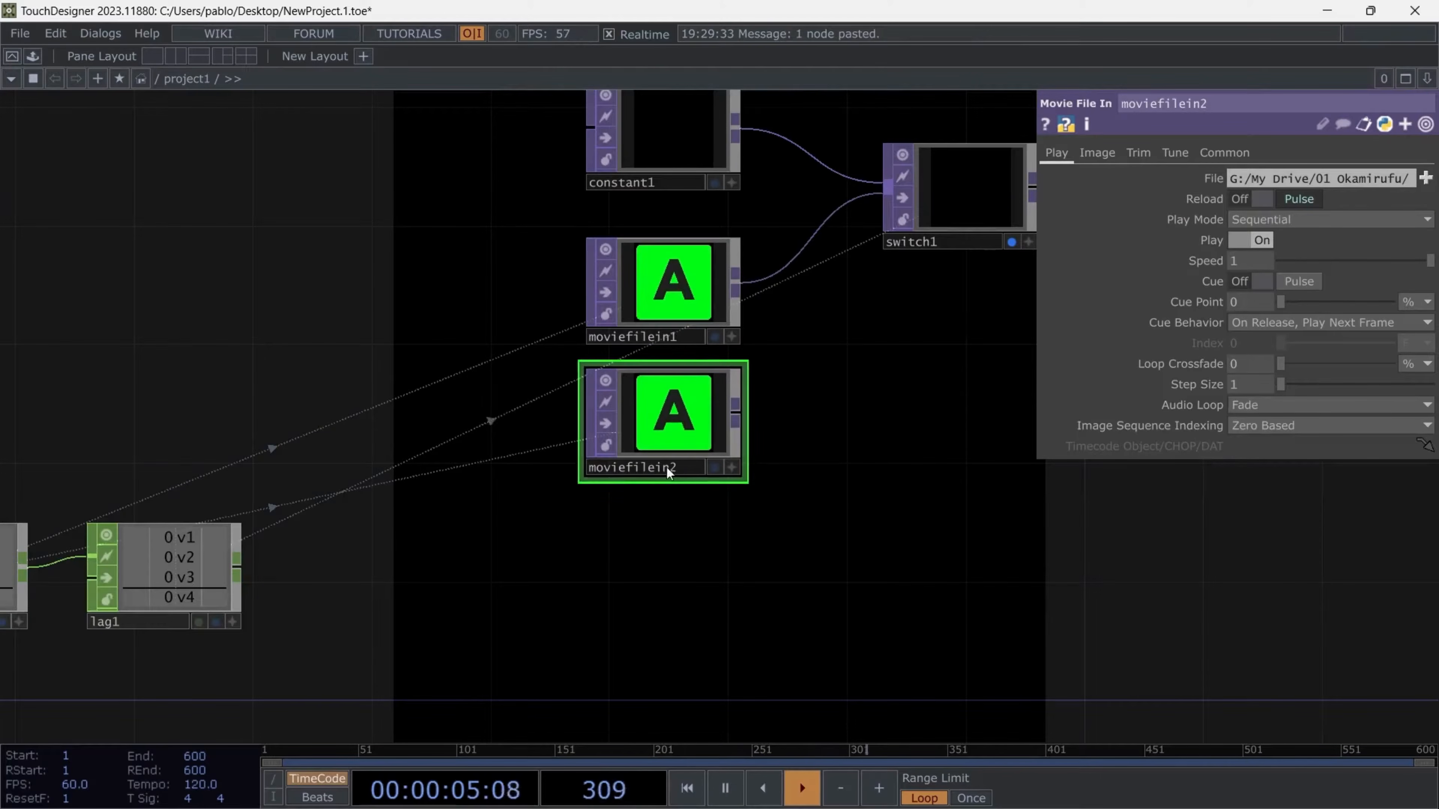
{"action": "scroll", "coordinate": [889, 434], "scroll_direction": "down", "scroll_amount": 2}
{"action": "scroll", "coordinate": [442, 499], "scroll_direction": "up", "scroll_amount": 5}
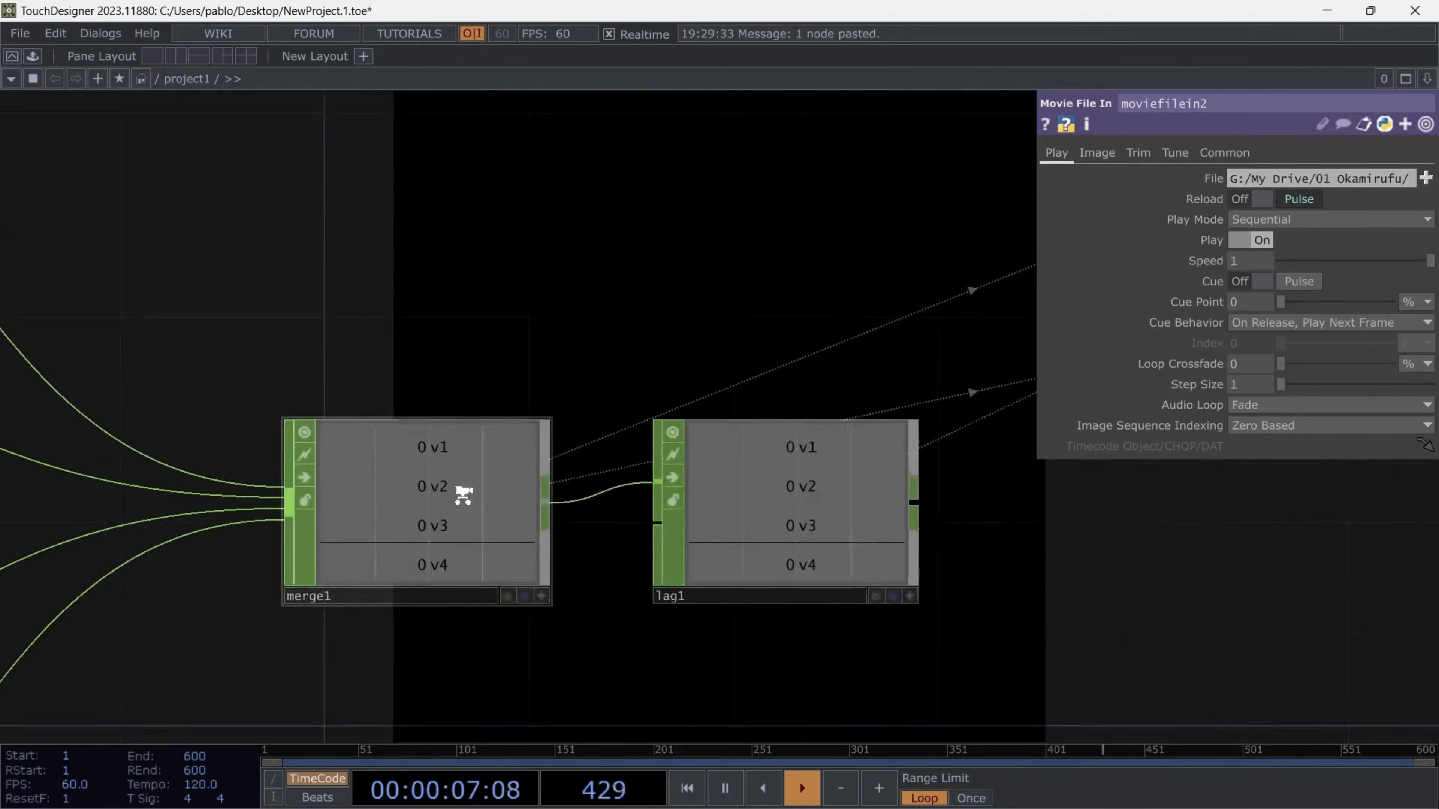
{"action": "scroll", "coordinate": [402, 491], "scroll_direction": "down", "scroll_amount": 6}
{"action": "key", "text": "ctrl+z"}
- Set moviefilein1's reload pulse expression to op('merge1')['v' + me.name[-1]]
{"action": "scroll", "coordinate": [797, 397], "scroll_direction": "up", "scroll_amount": 3}
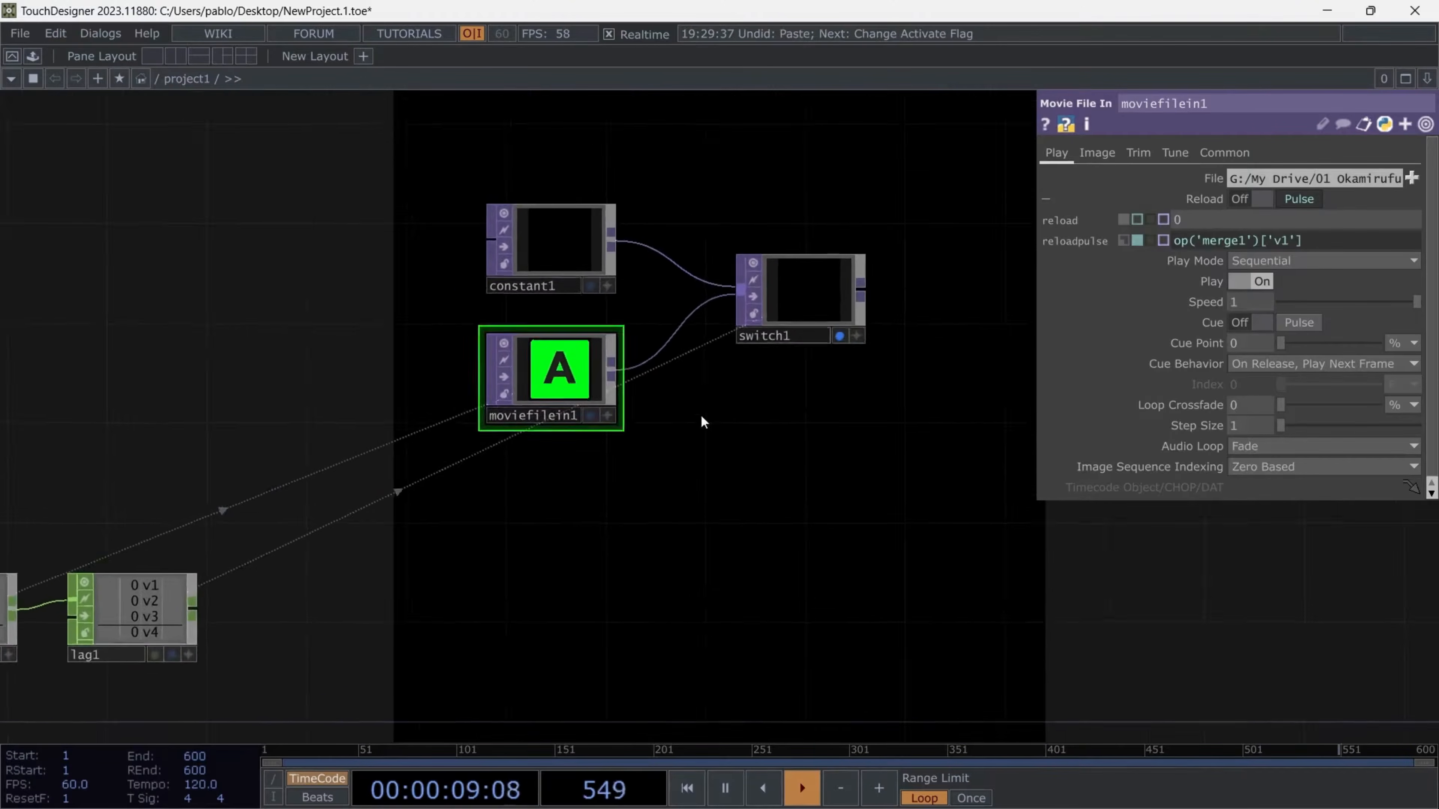
{"action": "left_click", "coordinate": [1290, 244]}
{"action": "key", "text": "Left"}
{"action": "key", "text": "BackSpace"}
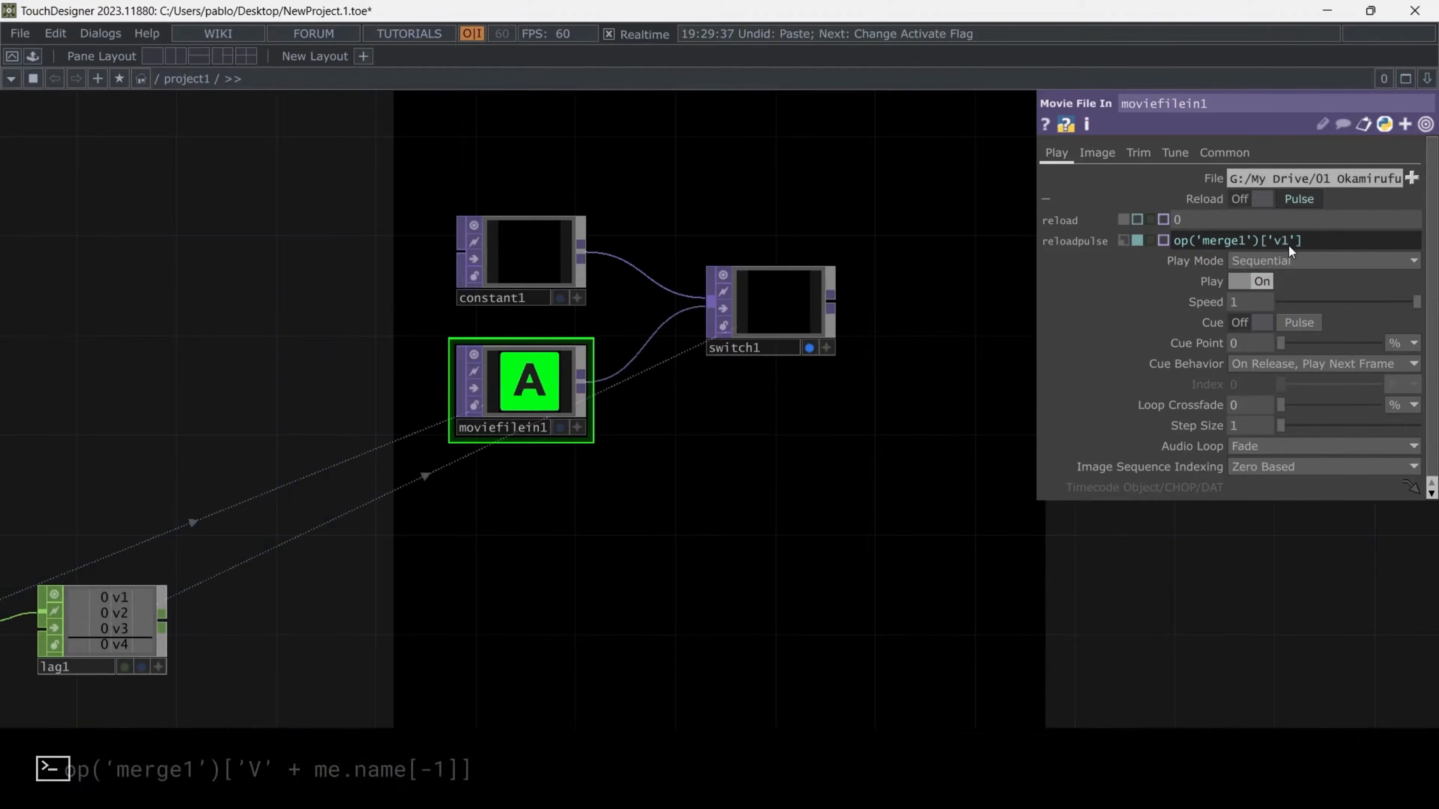
{"action": "type", "text": "+ me.name"}
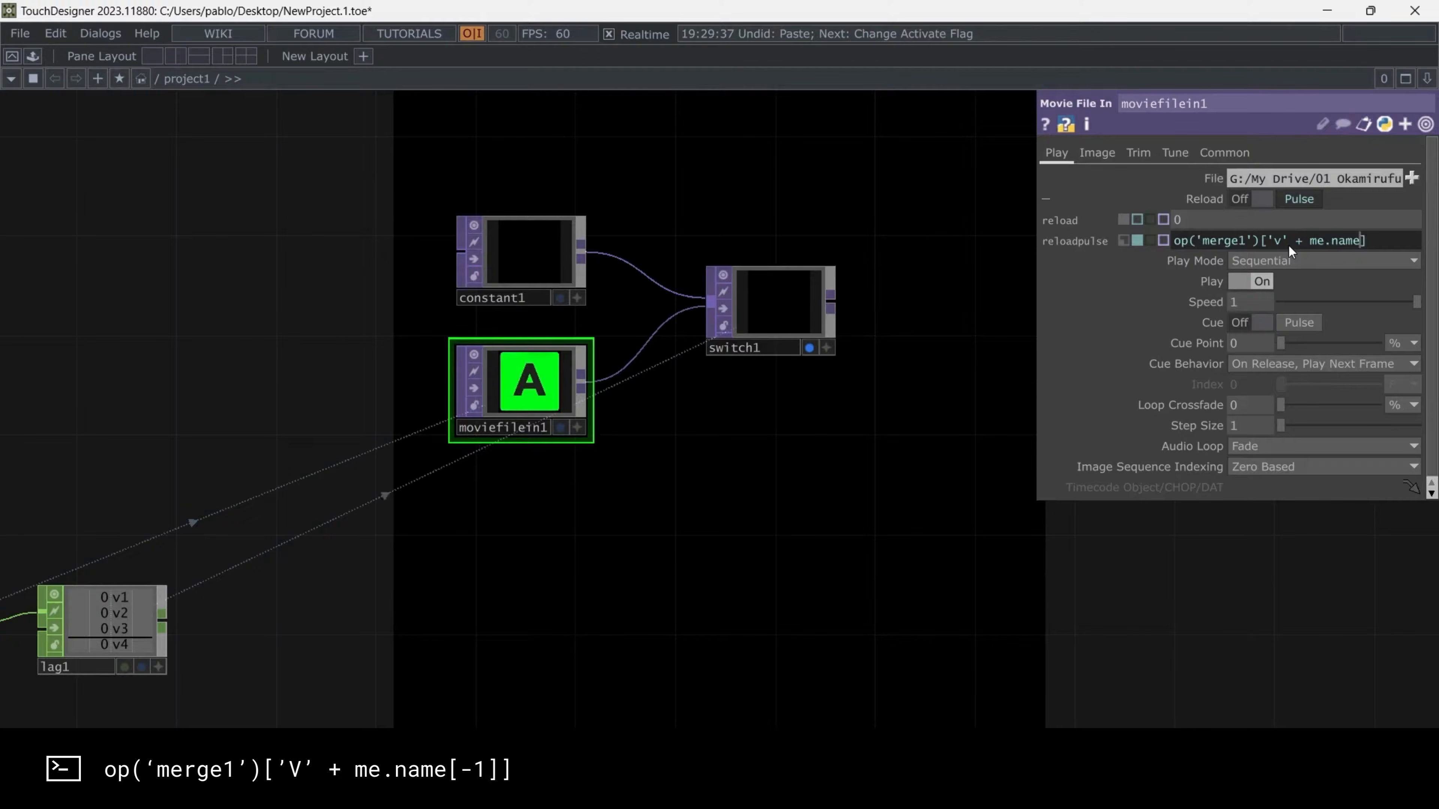
{"action": "type", "text": "["}
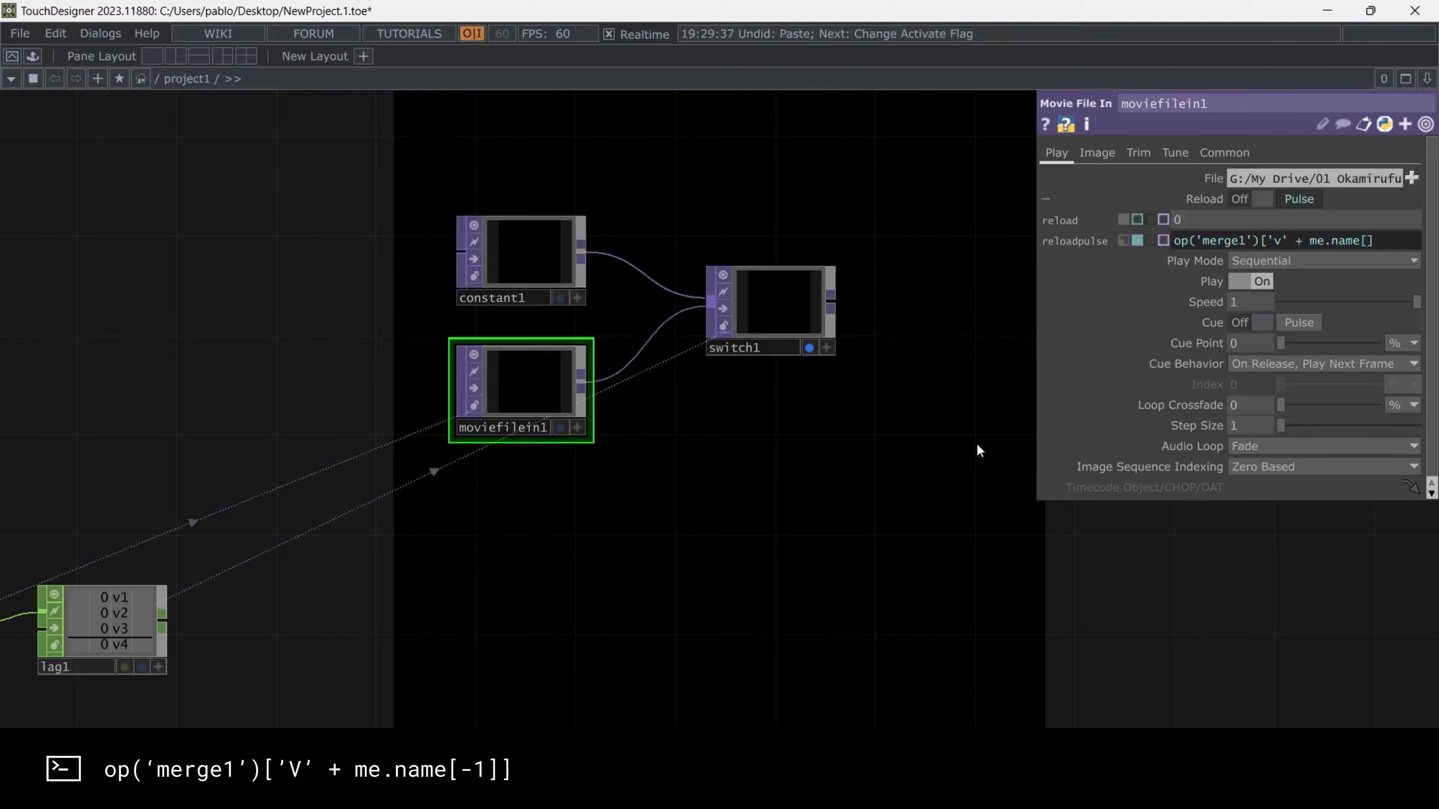
{"action": "type", "text": "-1]"}
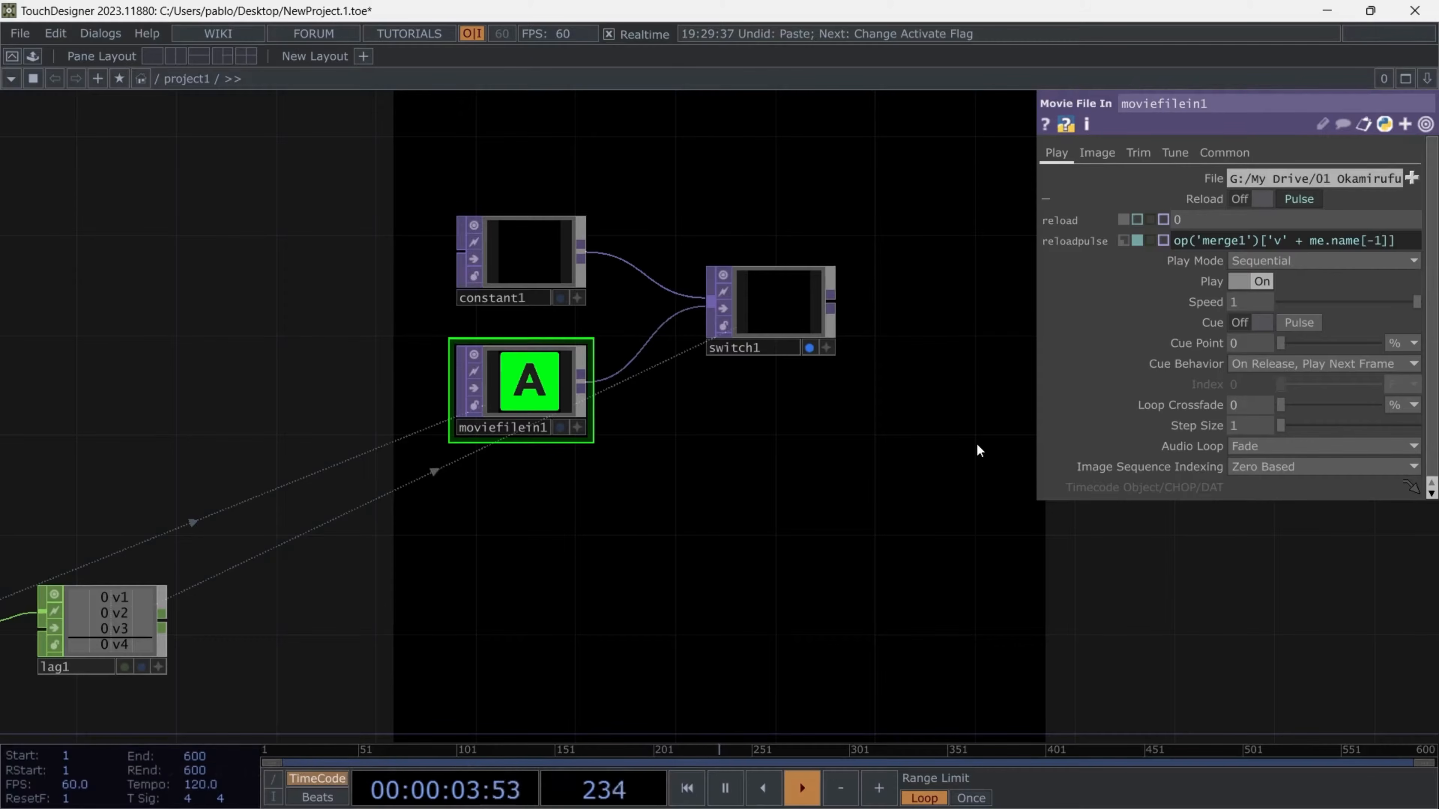
{"action": "left_click", "coordinate": [913, 481]}
- Try a pasted copy of moviefilein1 below the original, trigger button2 to test its reload, and delete the copy
{"action": "left_click_drag", "start_coordinate": [646, 472], "coordinate": [684, 289]}
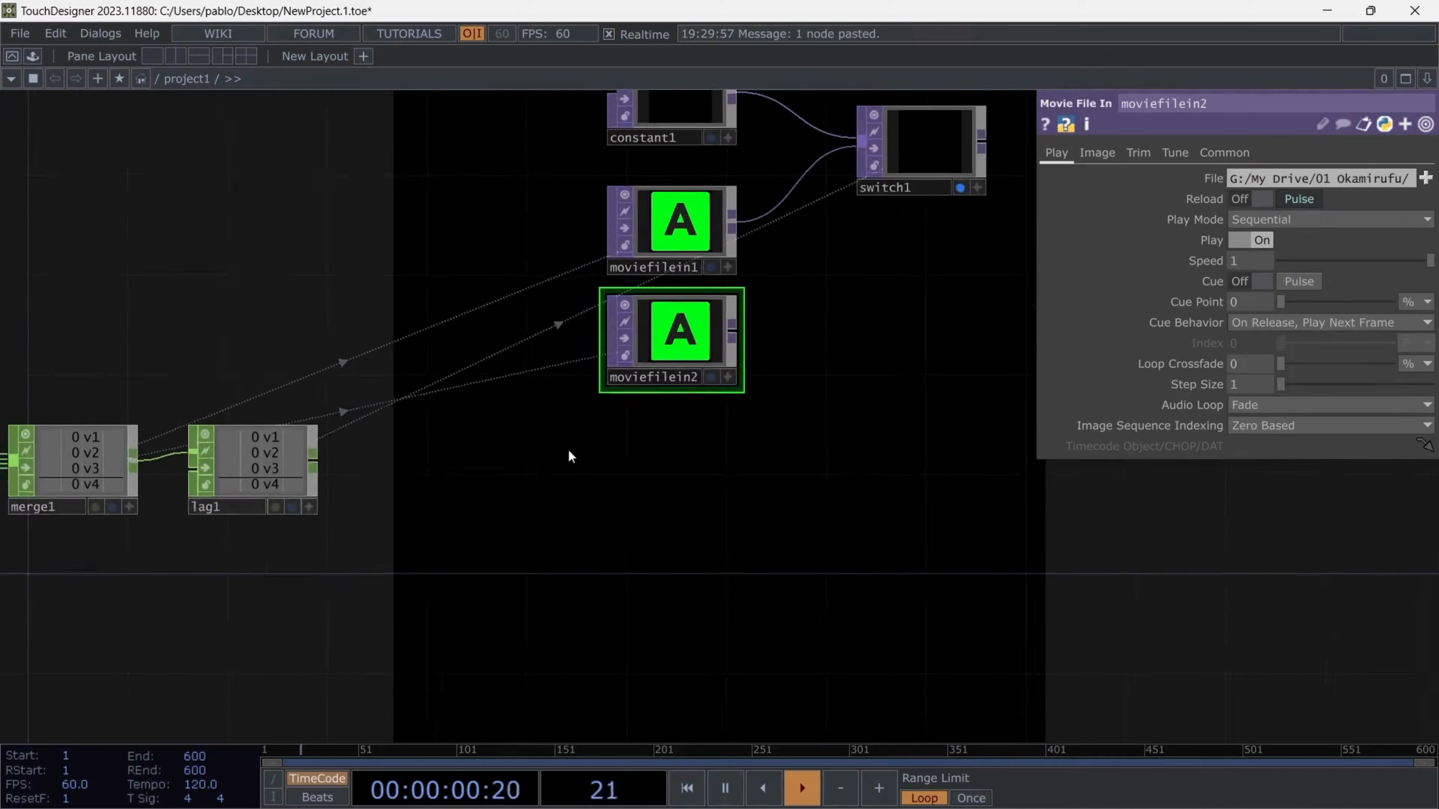
{"action": "scroll", "coordinate": [244, 470], "scroll_direction": "up", "scroll_amount": 5}
{"action": "scroll", "coordinate": [244, 470], "scroll_direction": "down", "scroll_amount": 5}
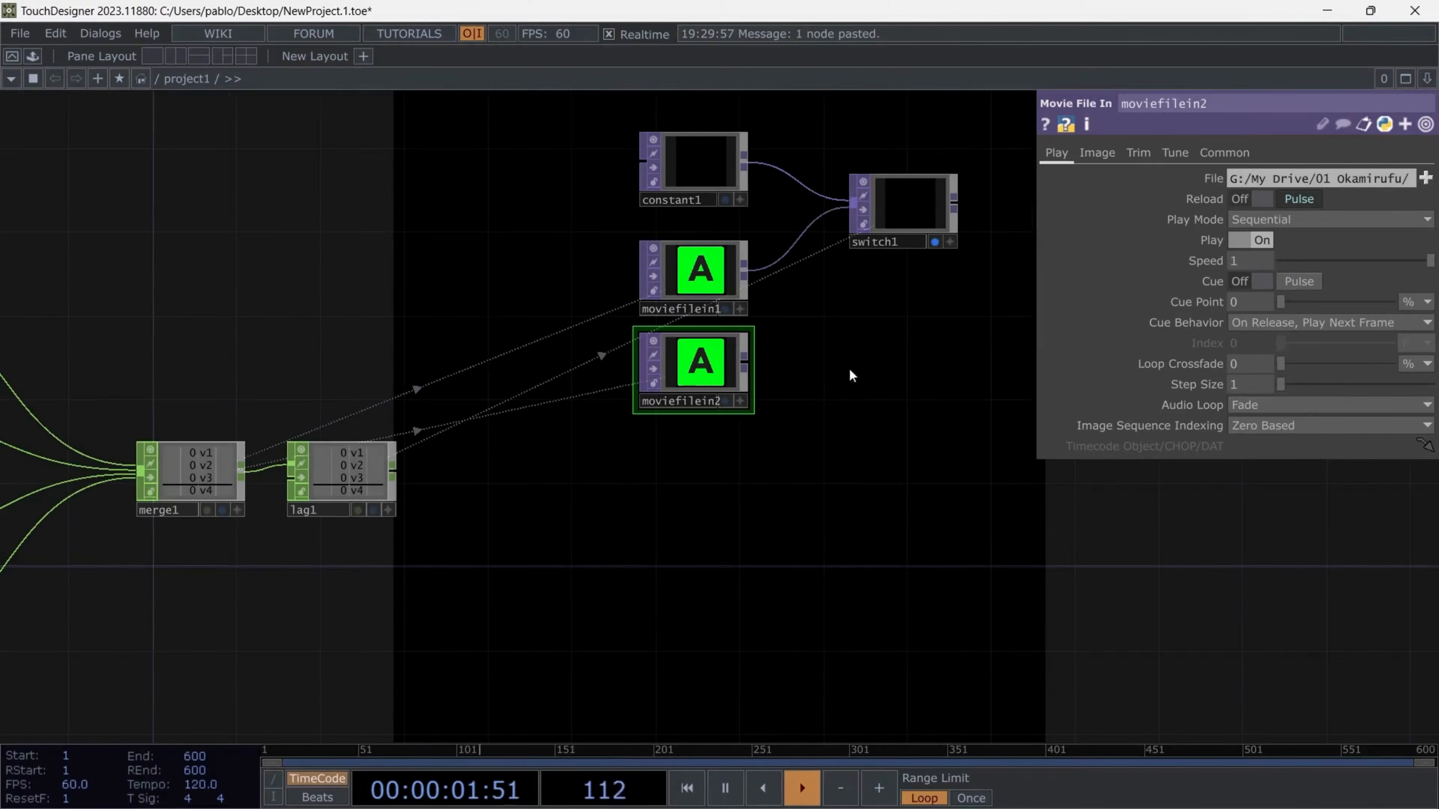
{"action": "scroll", "coordinate": [745, 461], "scroll_direction": "down", "scroll_amount": 3}
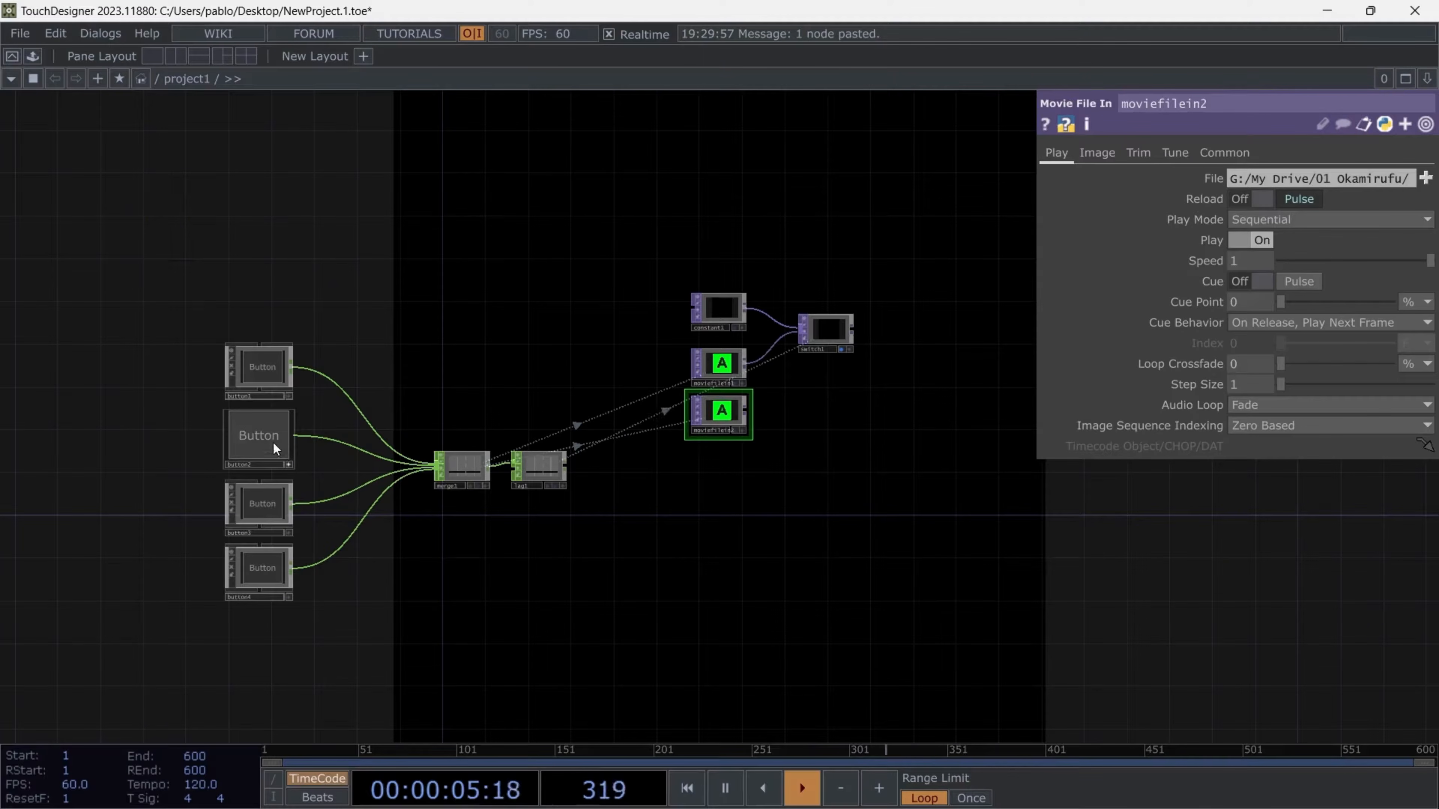
{"action": "left_click", "coordinate": [270, 439]}
{"action": "left_click", "coordinate": [289, 465]}
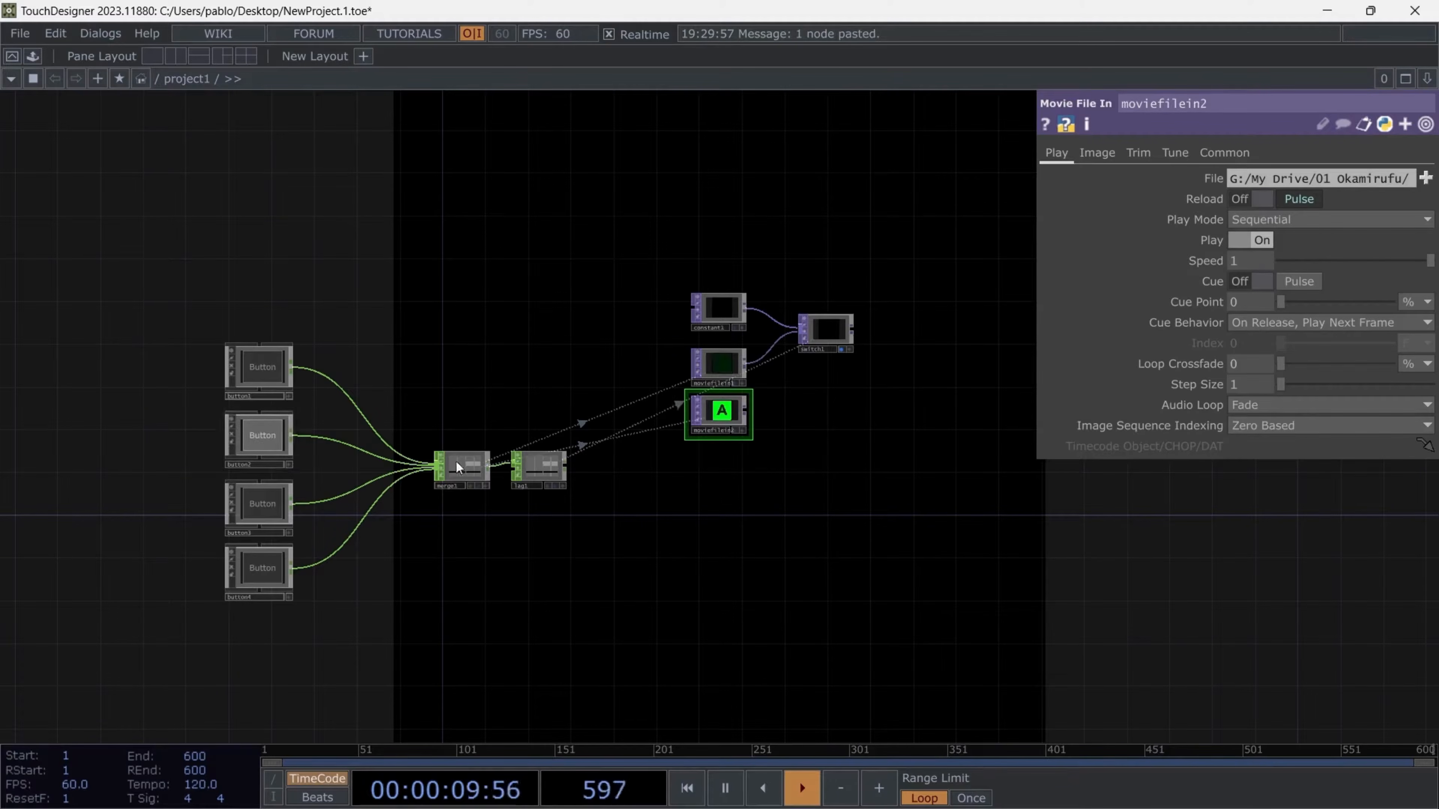
{"action": "key", "text": "Delete"}
{"action": "scroll", "coordinate": [783, 269], "scroll_direction": "up", "scroll_amount": 2}
{"action": "scroll", "coordinate": [904, 441], "scroll_direction": "up", "scroll_amount": 3}
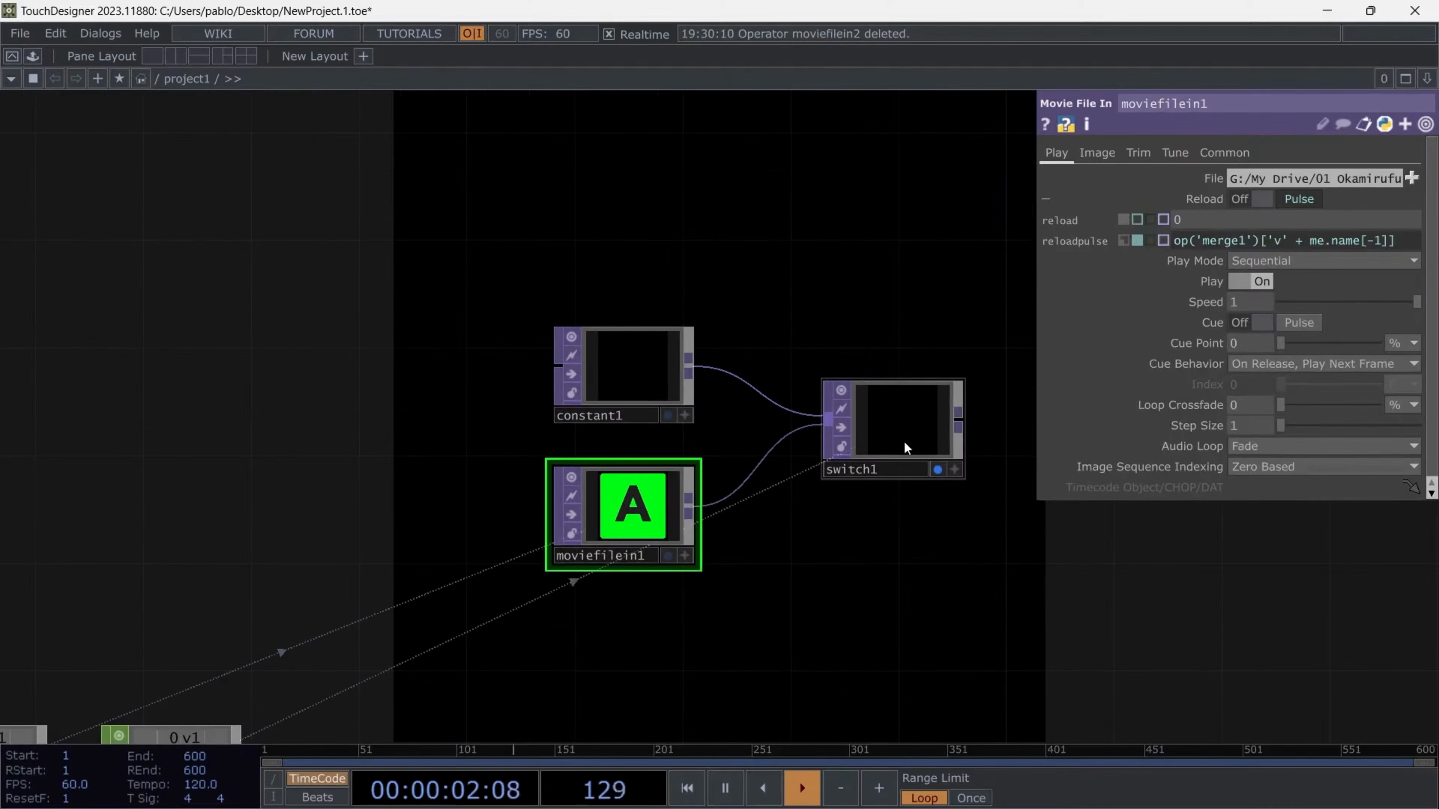
- Set switch1's Index expression to op('lag1')['v' + me.name[-1]]
{"action": "left_click", "coordinate": [903, 433]}
{"action": "left_click", "coordinate": [623, 451]}
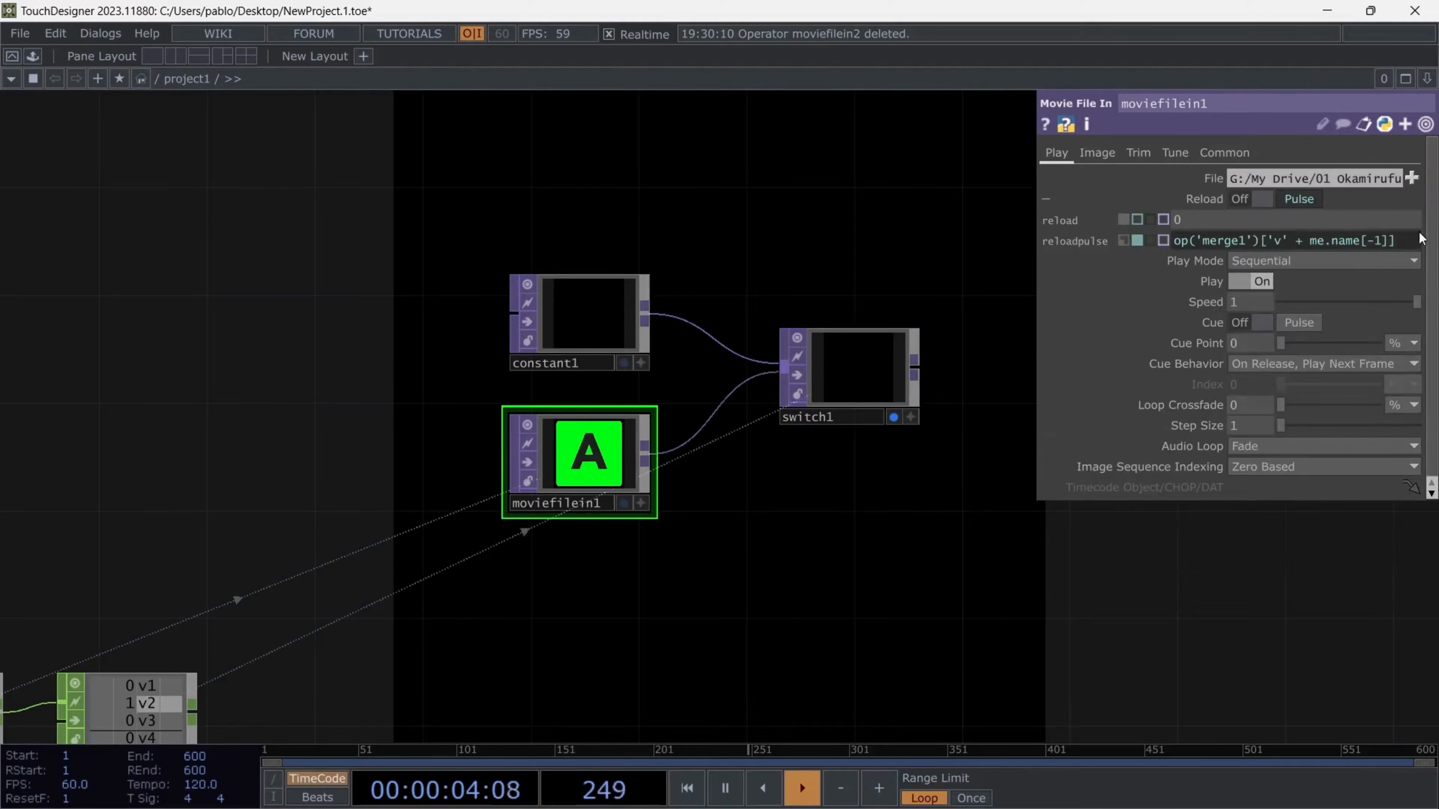
{"action": "left_click", "coordinate": [867, 383]}
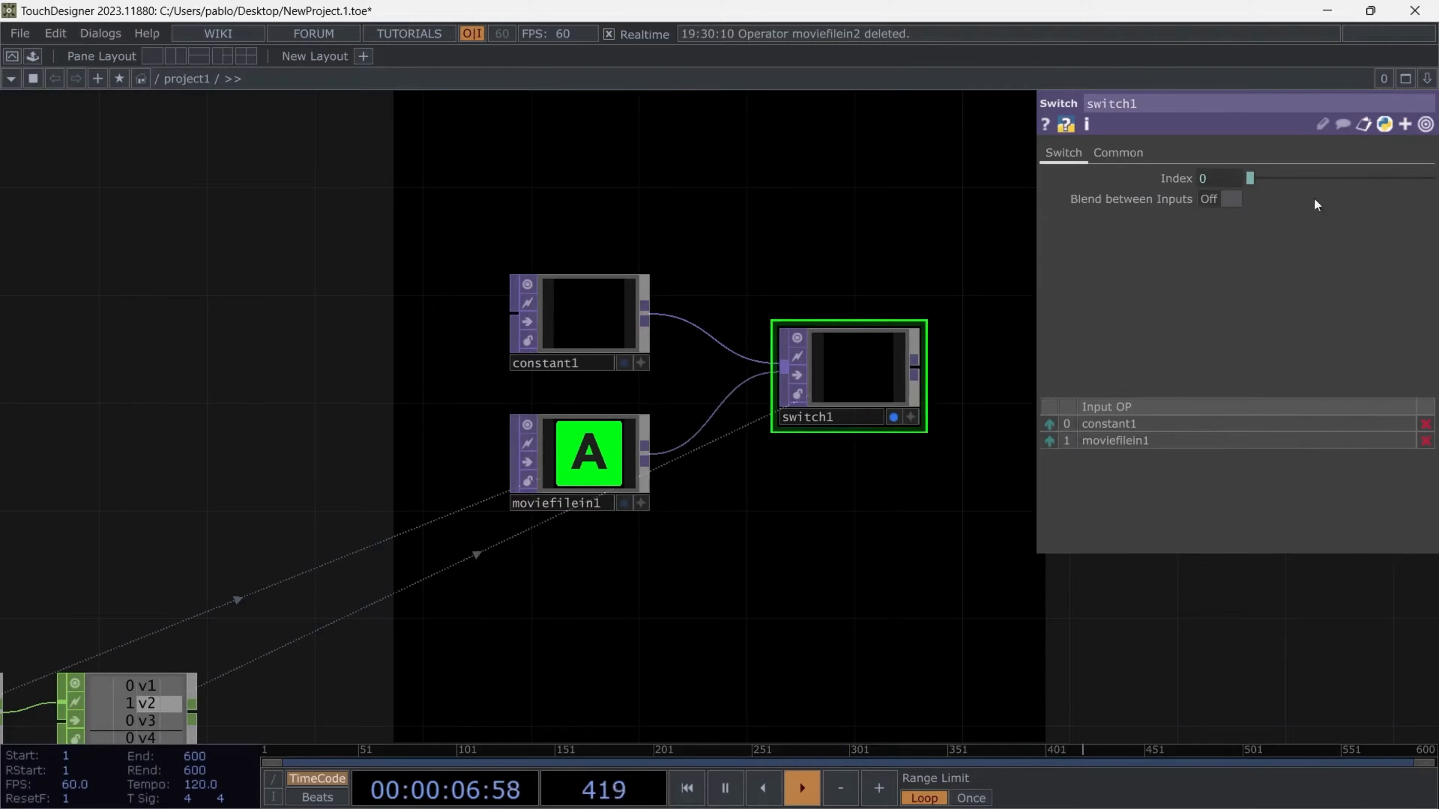
{"action": "left_click", "coordinate": [1169, 181]}
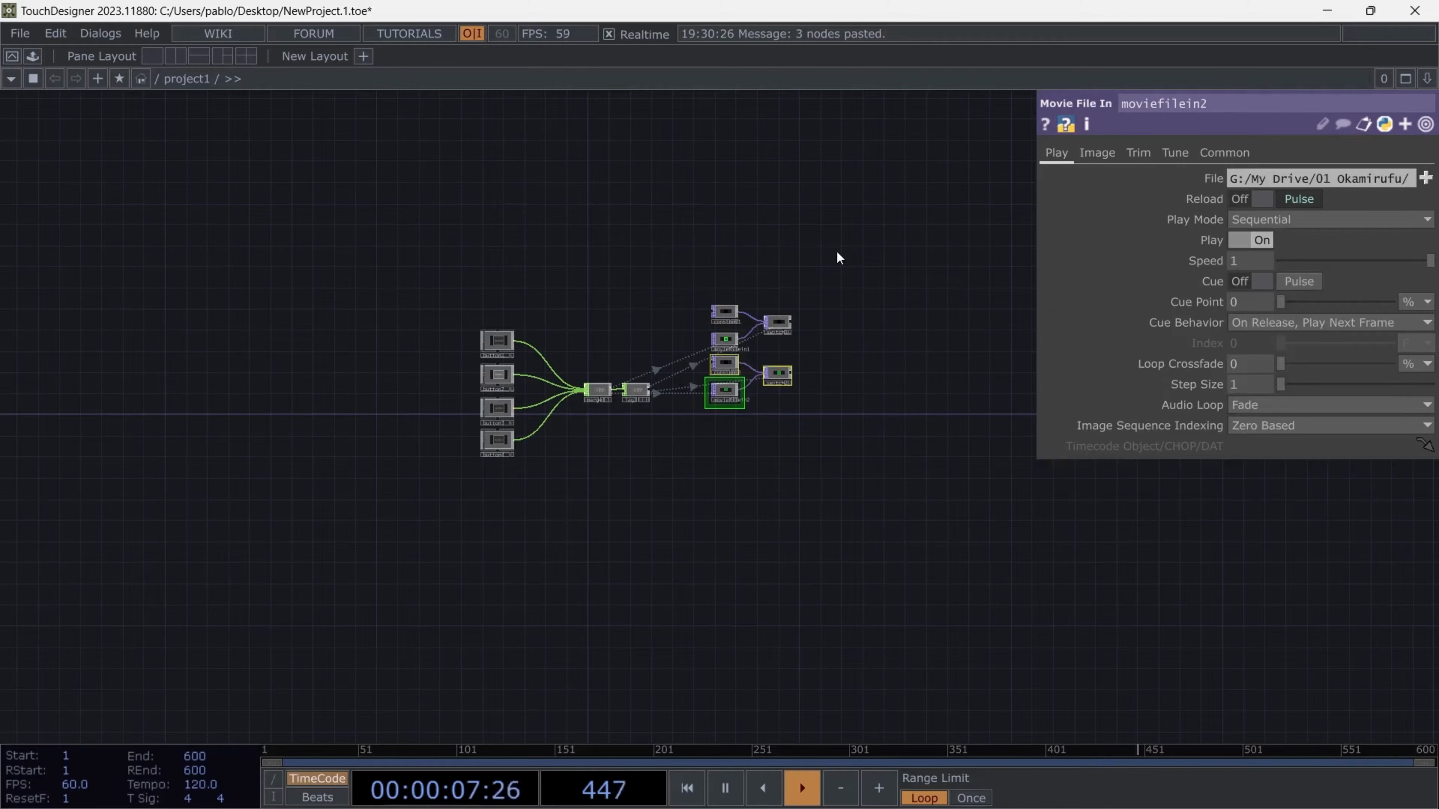
- Paste three copies of the constant, movie file and switch group below the original
{"action": "key", "text": "ctrl+v"}
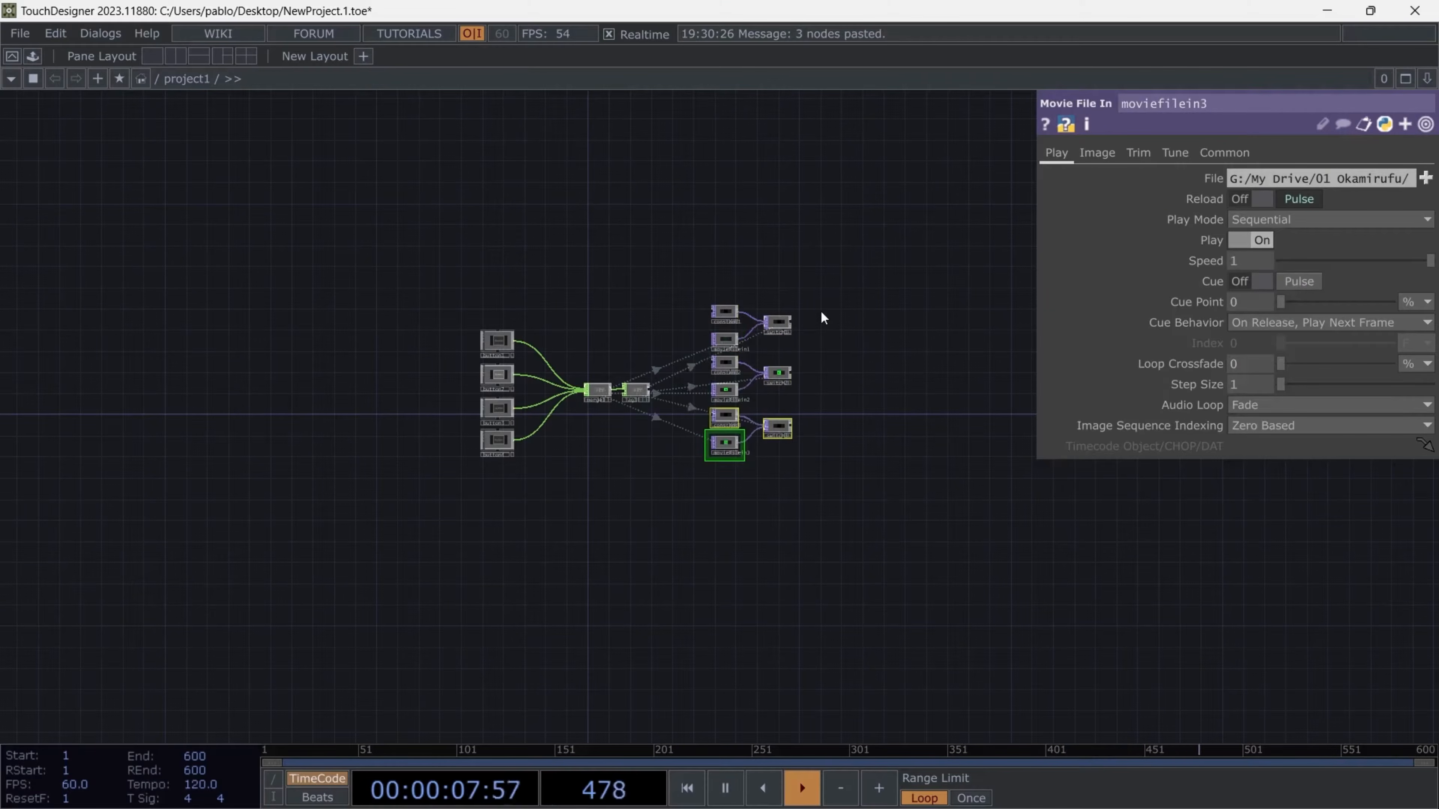
{"action": "key", "text": "ctrl+v"}
{"action": "left_click", "coordinate": [821, 311]}
{"action": "scroll", "coordinate": [736, 431], "scroll_direction": "up", "scroll_amount": 5}
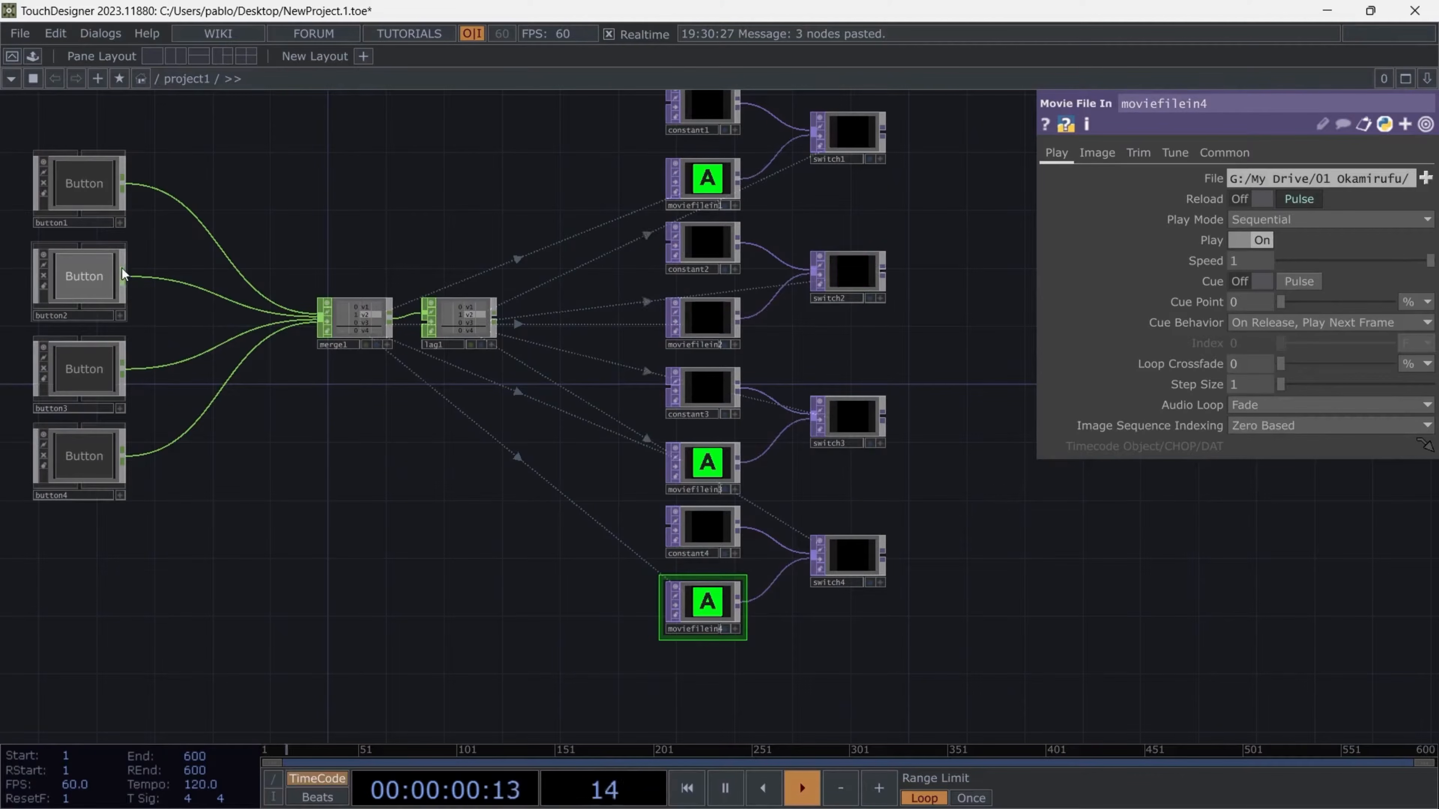
- Activate the viewers of all four buttons and trigger them to test the pasted clip groups
{"action": "left_click_drag", "start_coordinate": [242, 122], "coordinate": [76, 549]}
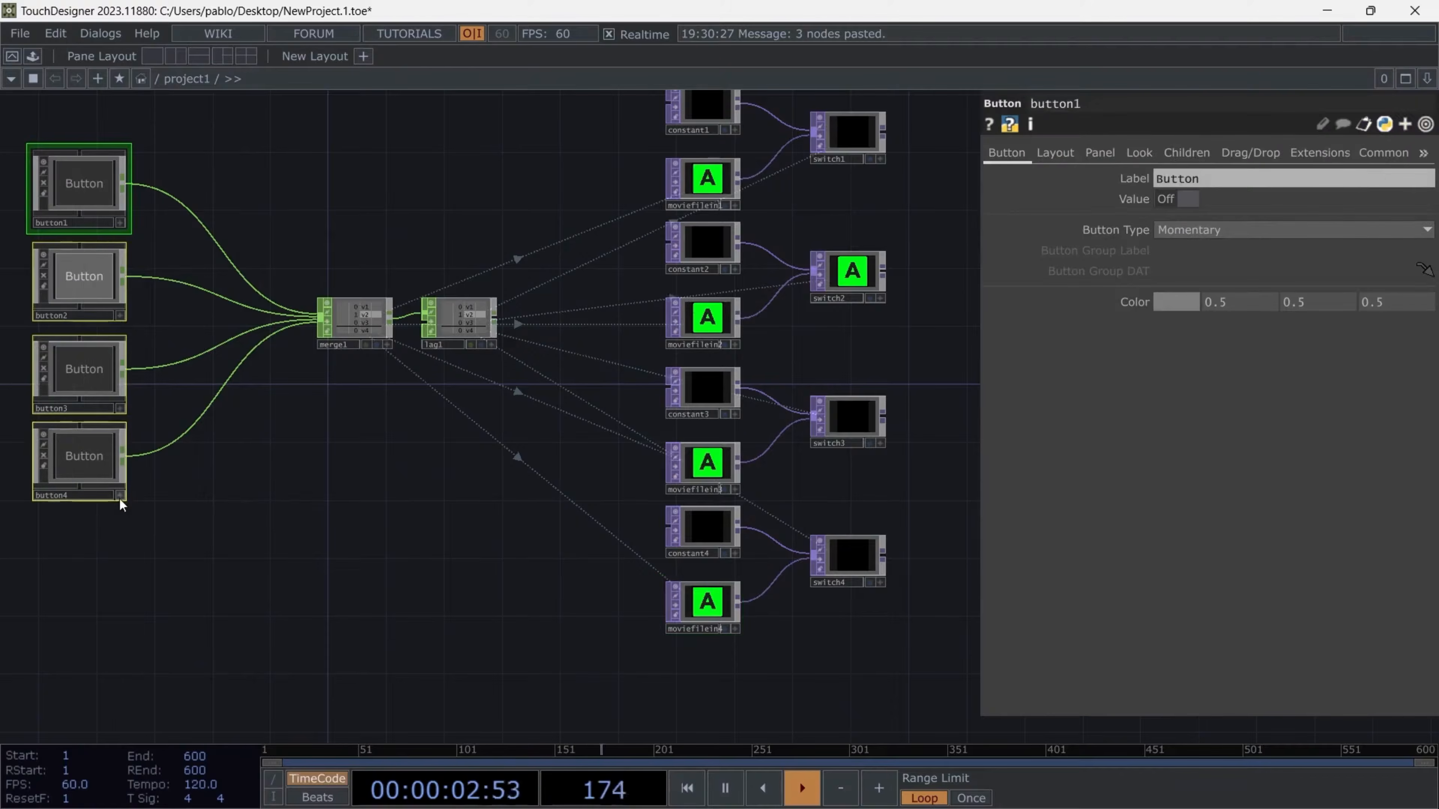
{"action": "left_click", "coordinate": [120, 495]}
{"action": "left_click", "coordinate": [87, 461]}
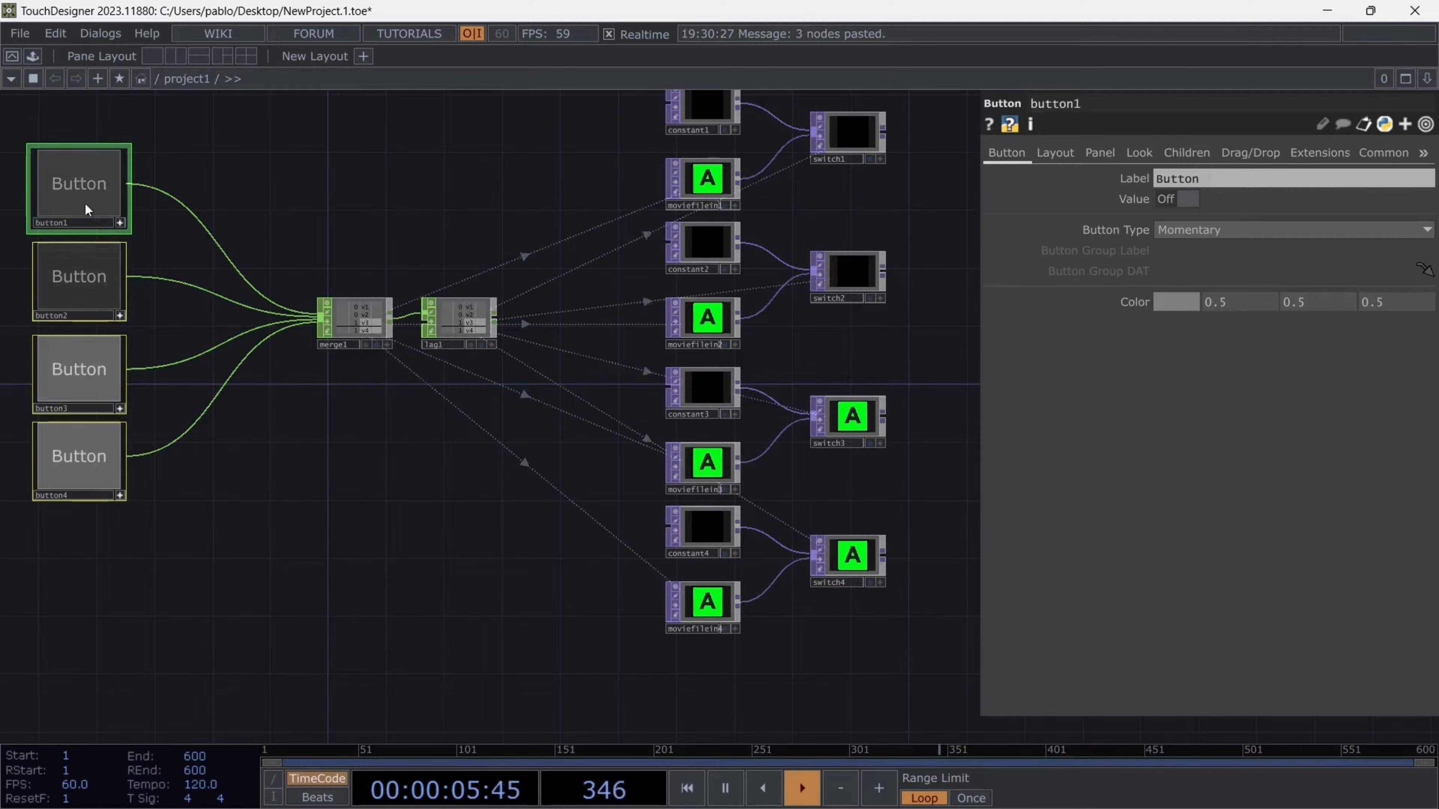
{"action": "left_click", "coordinate": [83, 170]}
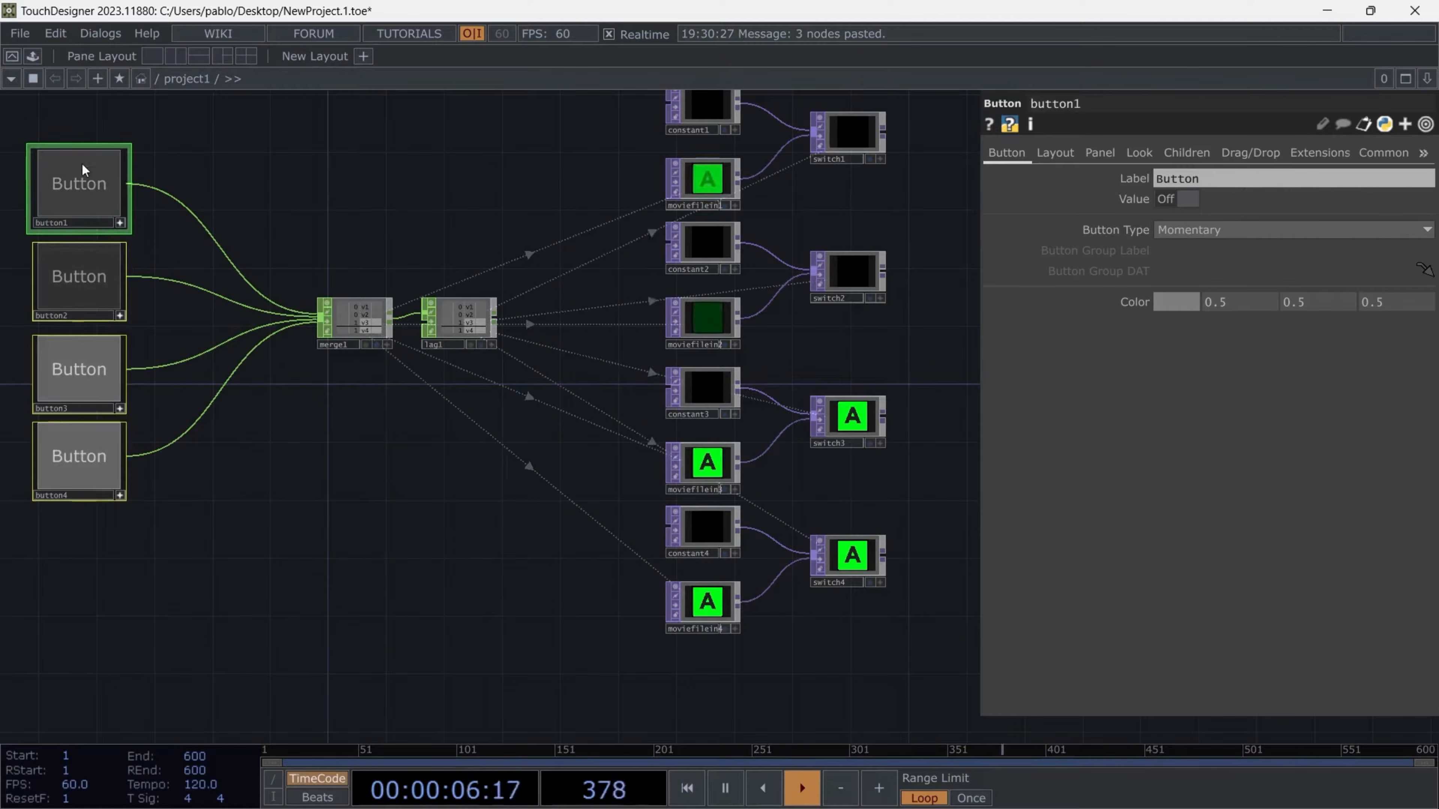
{"action": "left_click", "coordinate": [93, 475]}
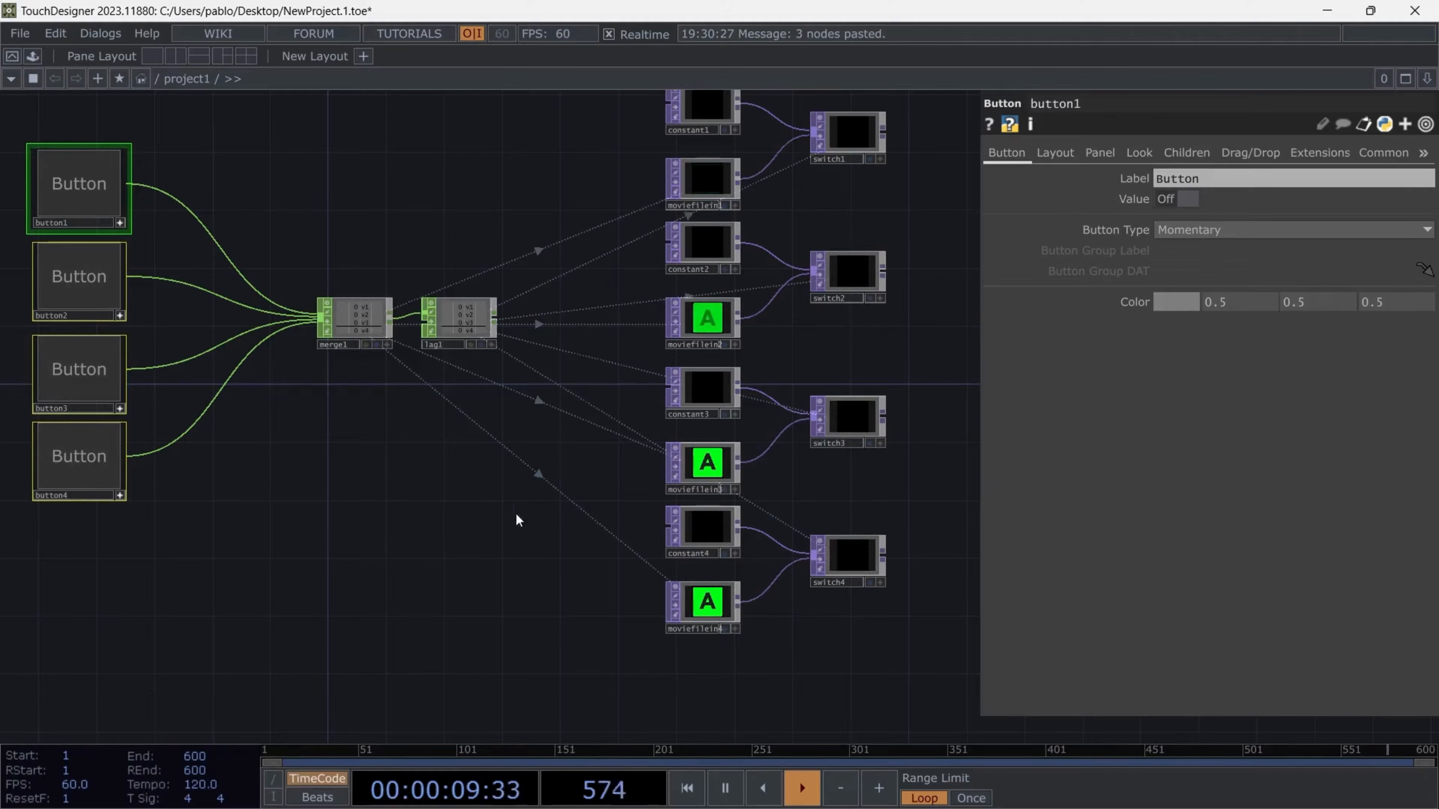
{"action": "scroll", "coordinate": [535, 541], "scroll_direction": "down", "scroll_amount": 2}
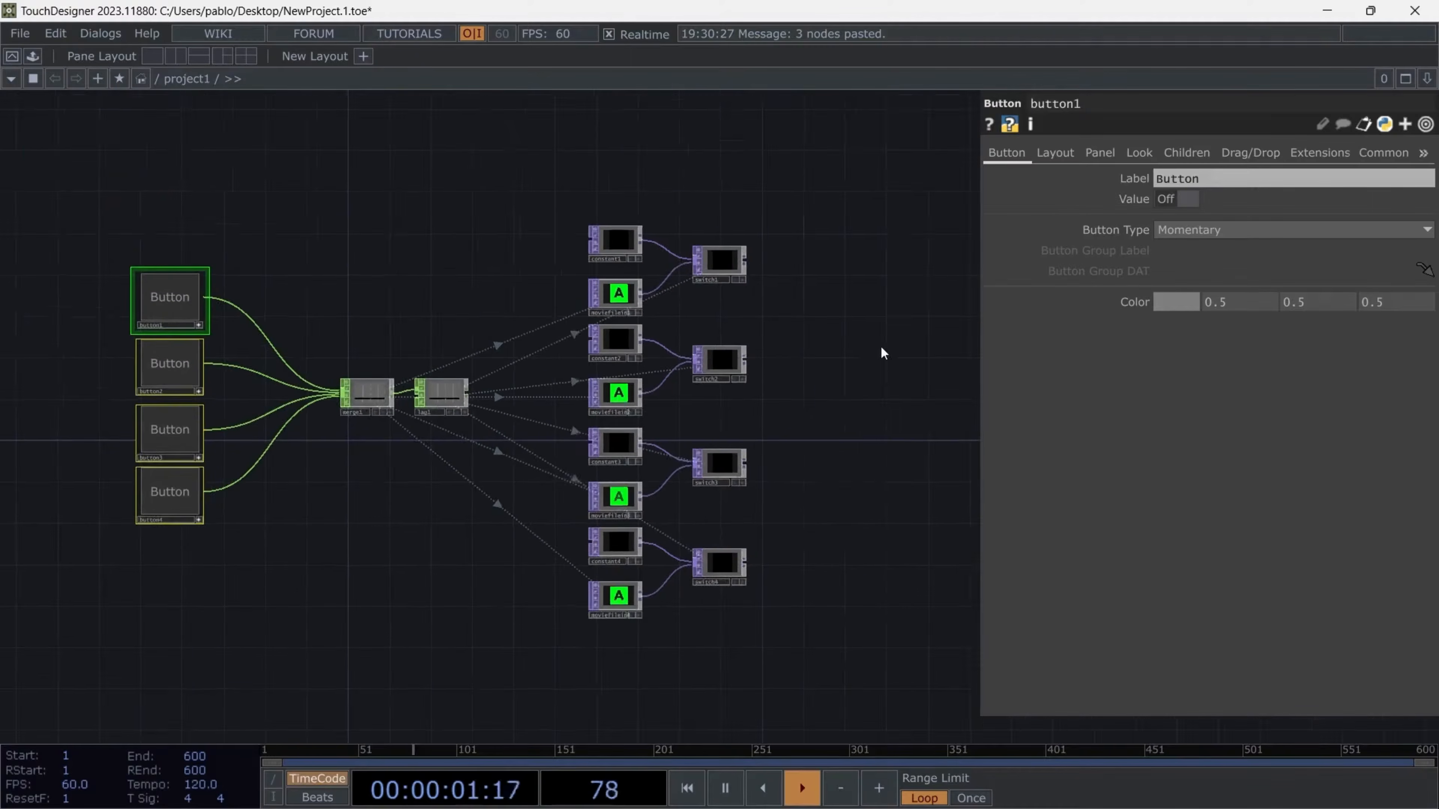
- Add a Layout TOP after switch1 and connect switch2, switch3 and switch4 to it as well
{"action": "scroll", "coordinate": [867, 346], "scroll_direction": "up", "scroll_amount": 3}
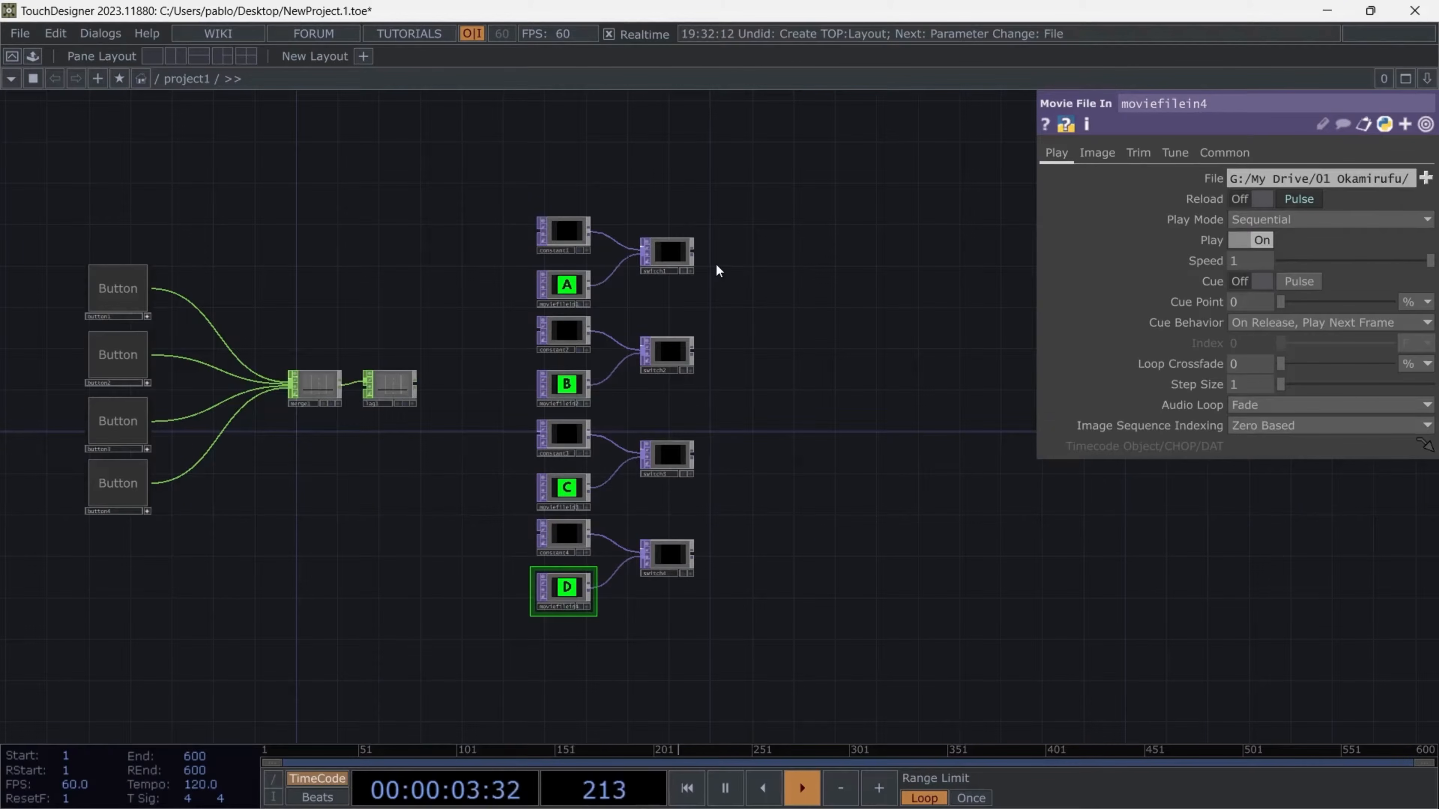
{"action": "right_click", "coordinate": [698, 258]}
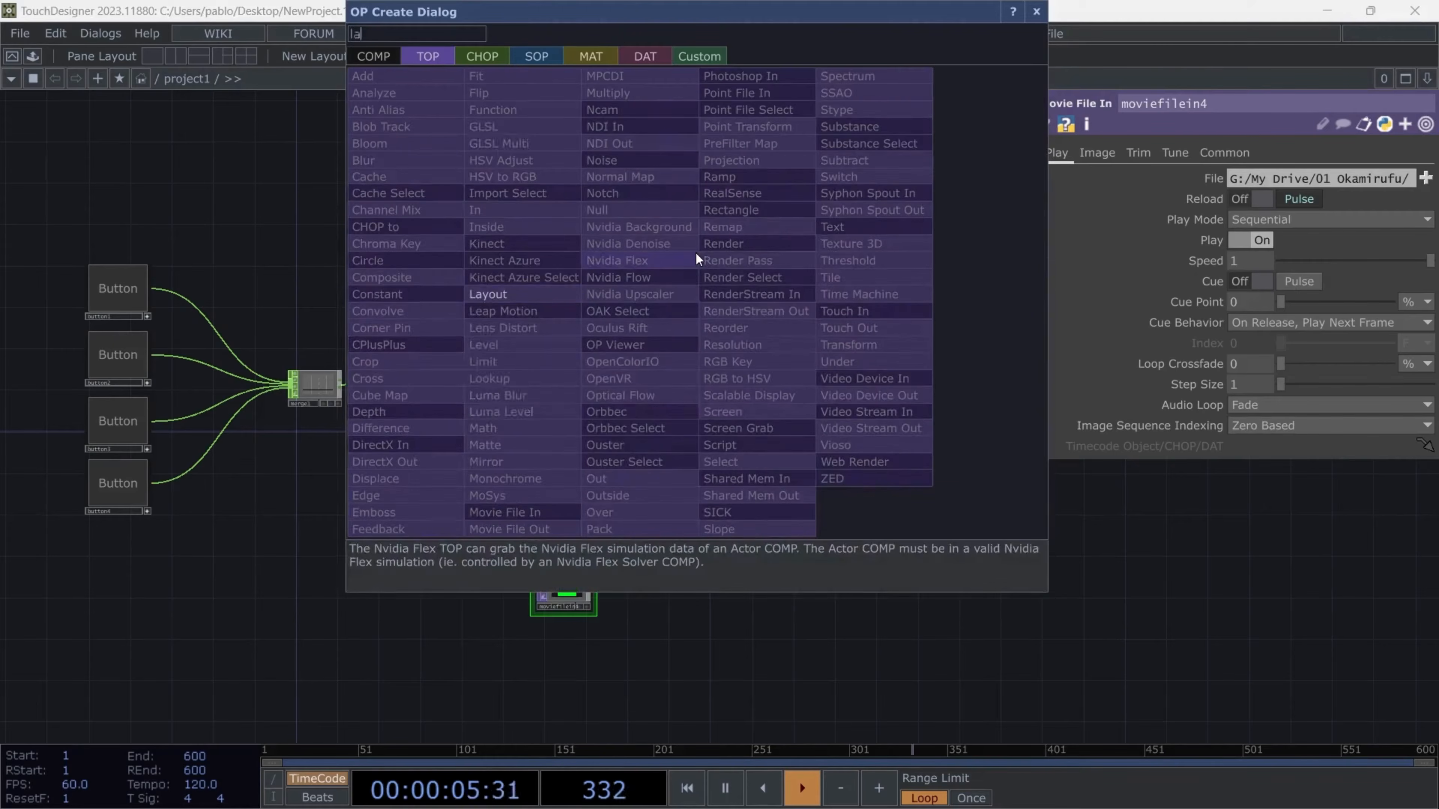
{"action": "left_click", "coordinate": [482, 296]}
{"action": "left_click", "coordinate": [900, 397]}
{"action": "left_click_drag", "start_coordinate": [702, 340], "coordinate": [652, 588]}
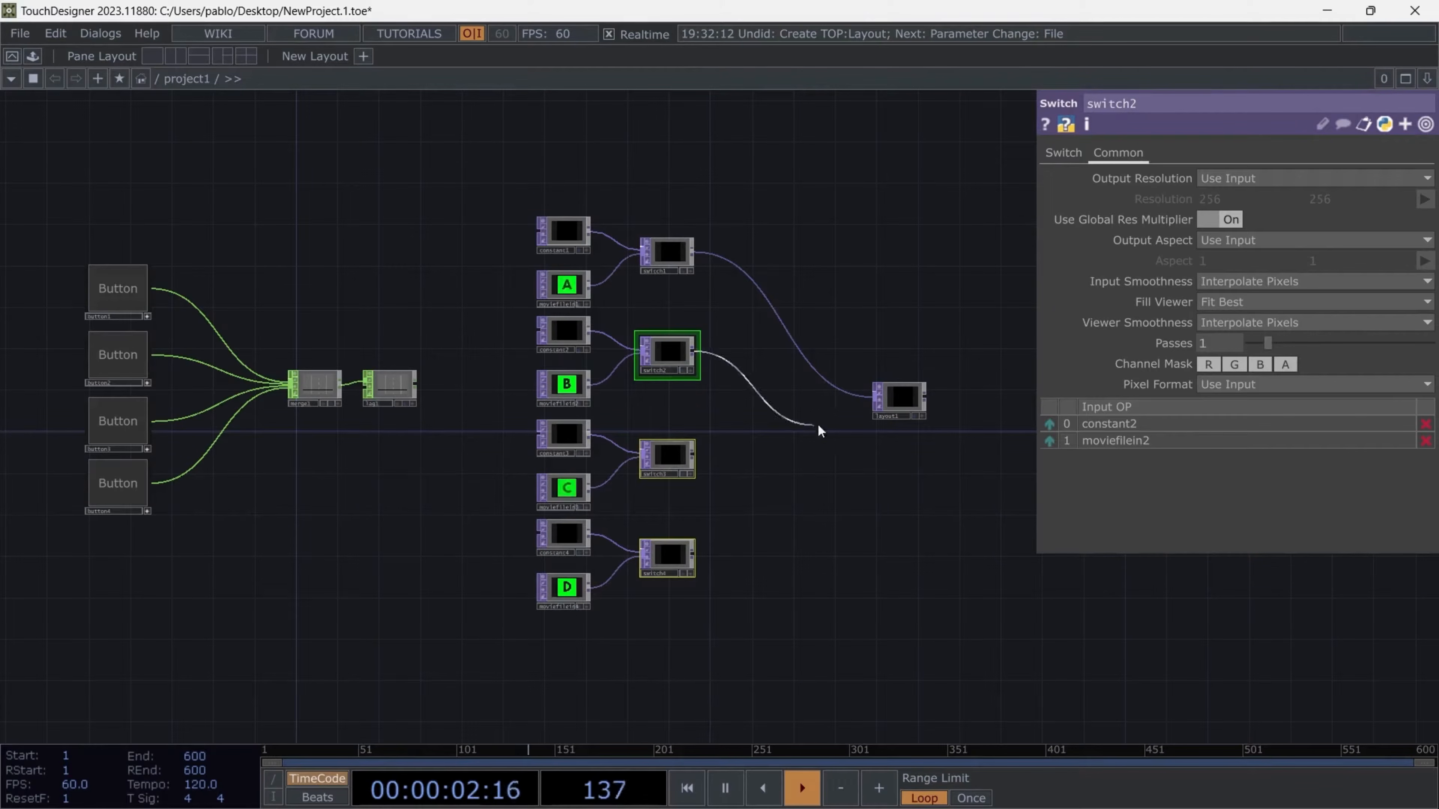
{"action": "left_click", "coordinate": [925, 395]}
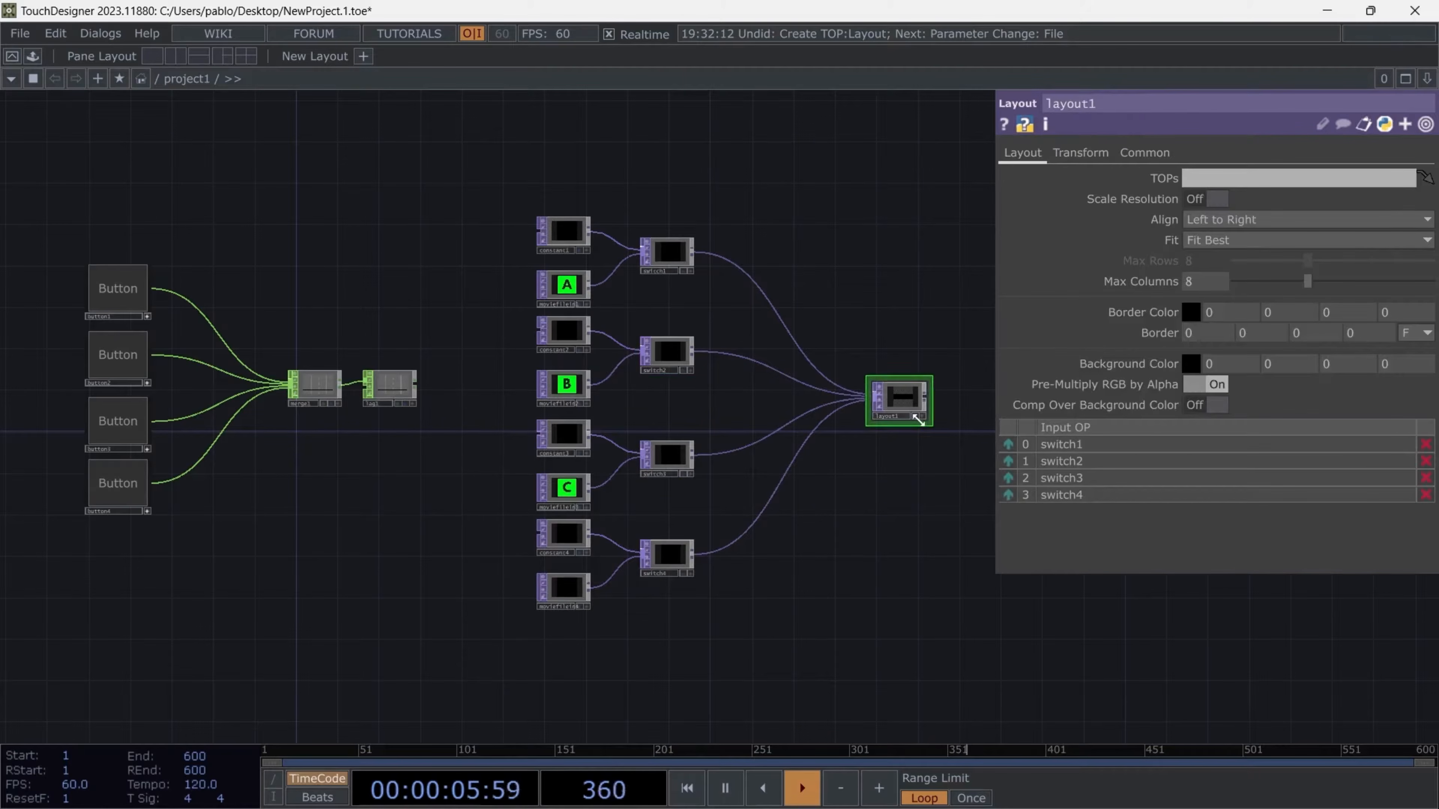
- Display layout1 in the network background and trigger the four buttons to test the combined output
{"action": "left_click", "coordinate": [914, 416]}
{"action": "left_click", "coordinate": [118, 287]}
{"action": "left_click", "coordinate": [118, 355]}
{"action": "left_click", "coordinate": [117, 420]}
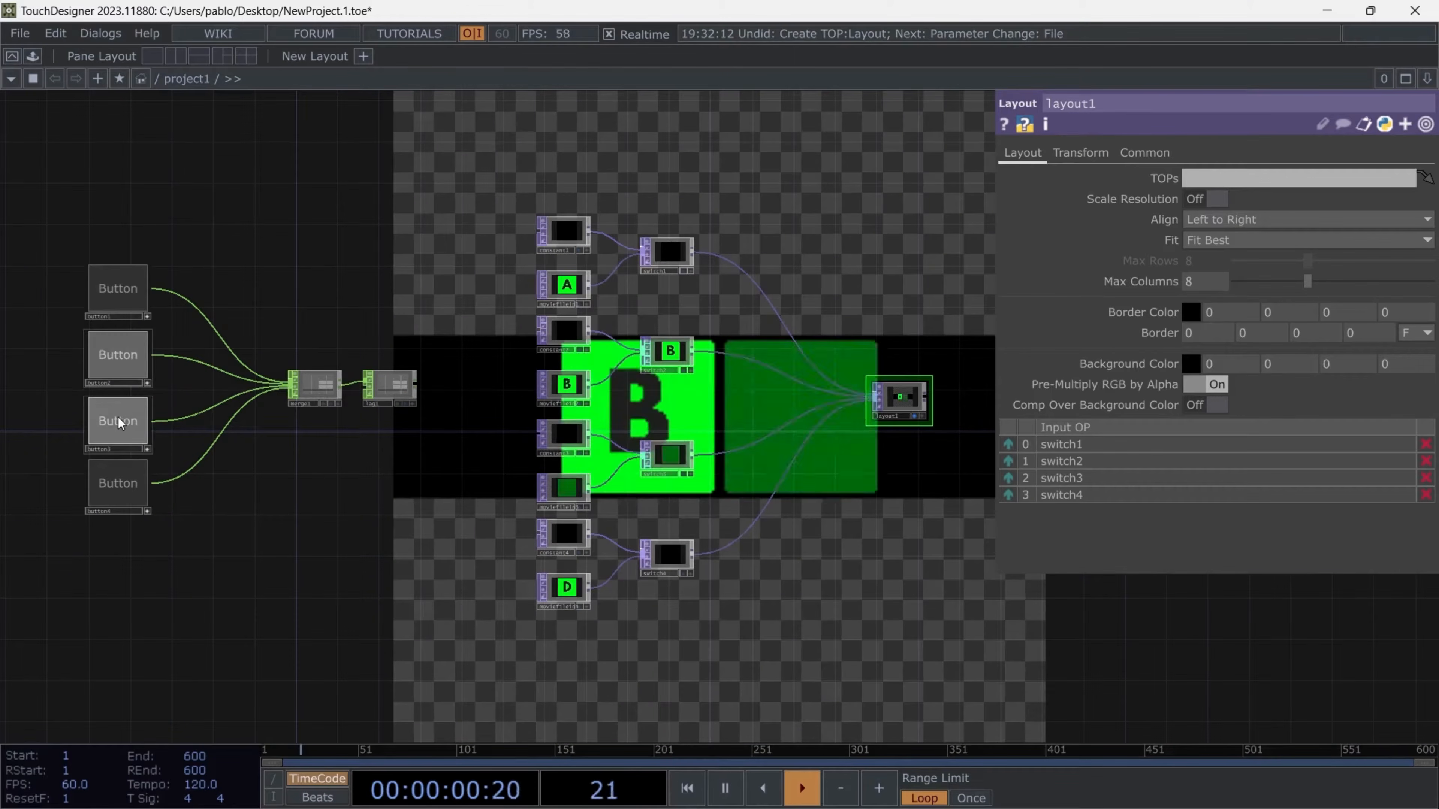
{"action": "left_click", "coordinate": [130, 485]}
{"action": "left_click", "coordinate": [131, 485]}
{"action": "left_click", "coordinate": [126, 431]}
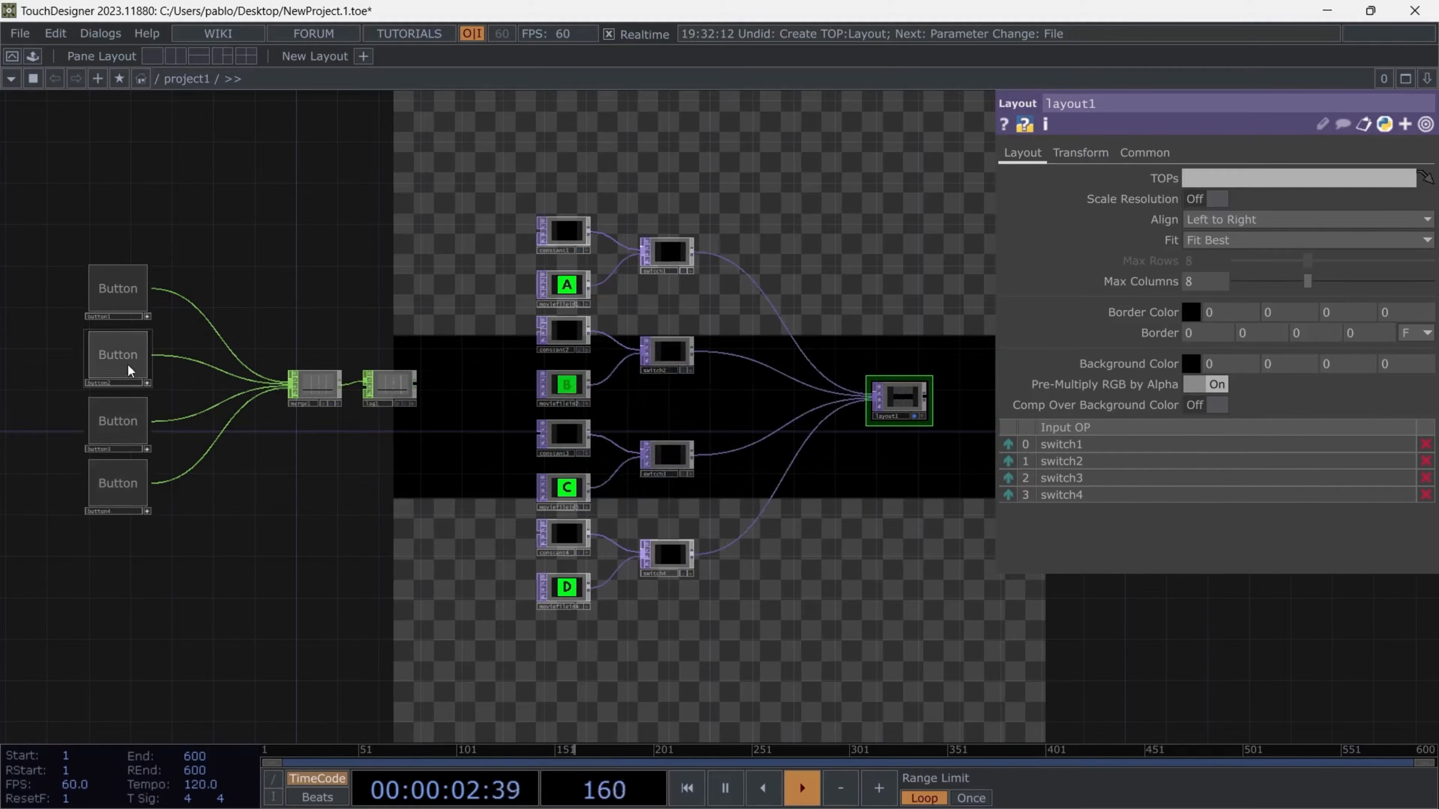
- Set the Button Type of all four buttons to Toggle Down
{"action": "left_click_drag", "start_coordinate": [54, 169], "coordinate": [156, 526]}
{"action": "left_click", "coordinate": [1189, 229]}
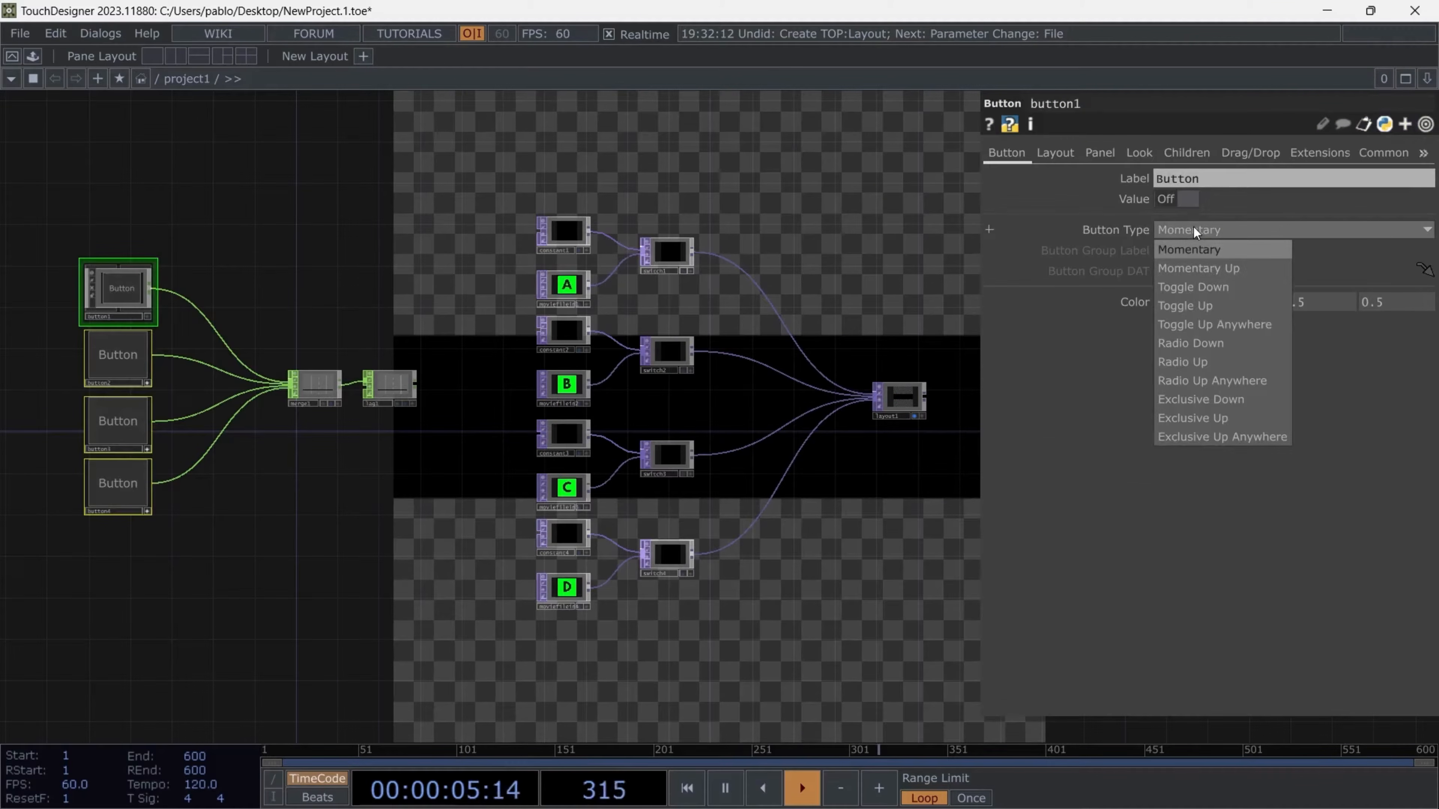
{"action": "left_click", "coordinate": [1202, 294]}
{"action": "left_click", "coordinate": [128, 304]}
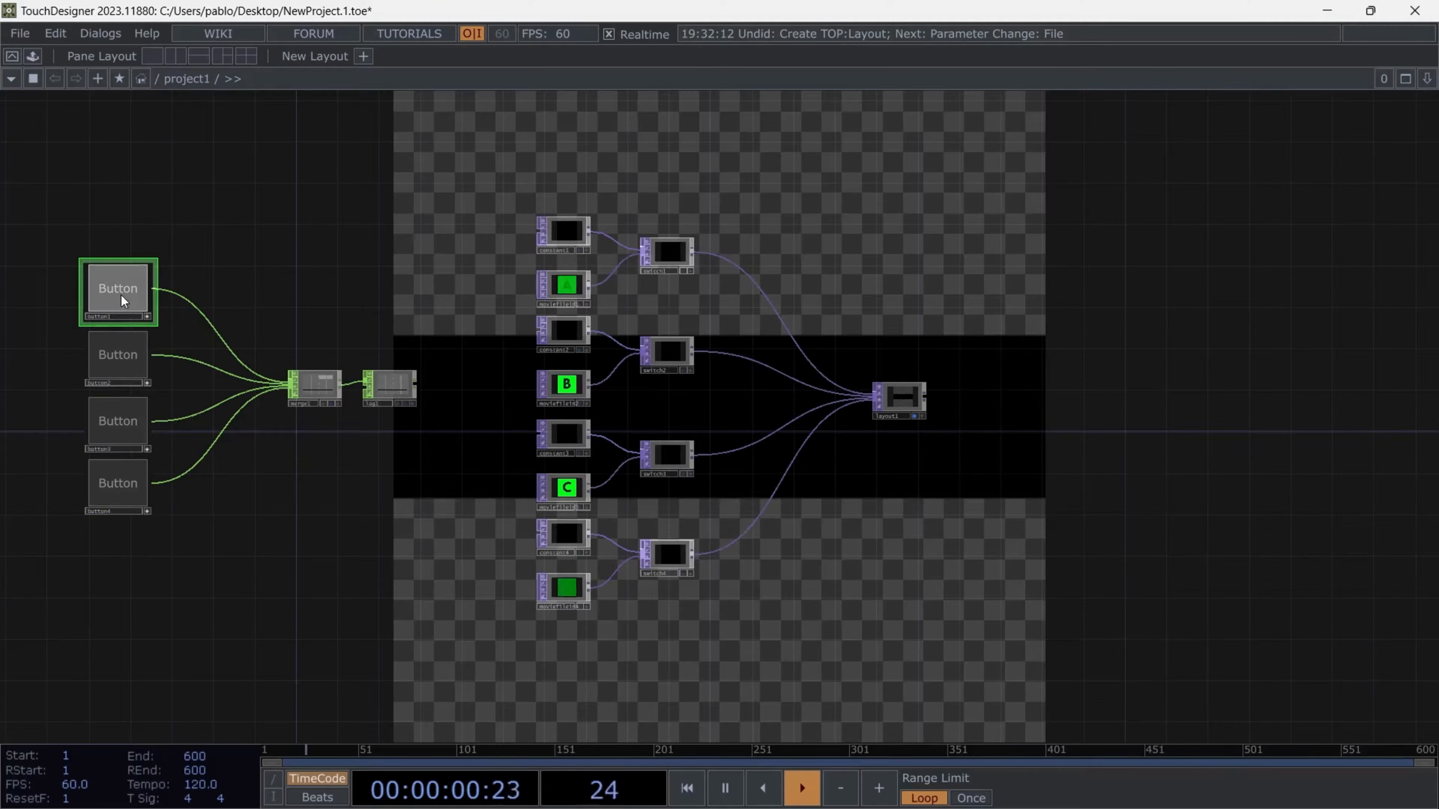
- Toggle the four buttons on and off to test how the clips hold in the layout
{"action": "left_click", "coordinate": [121, 295]}
{"action": "left_click", "coordinate": [132, 352]}
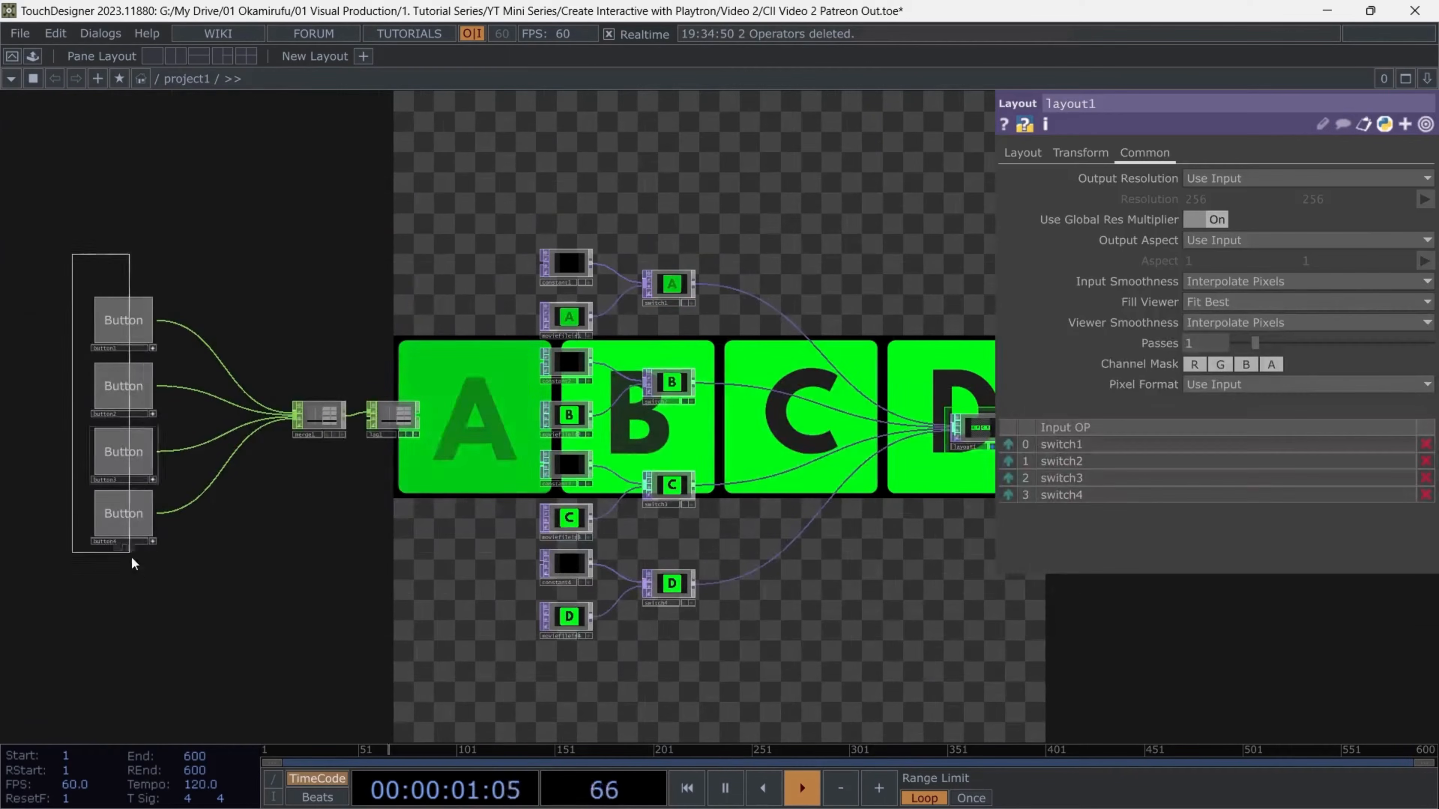
{"action": "left_click", "coordinate": [138, 352]}
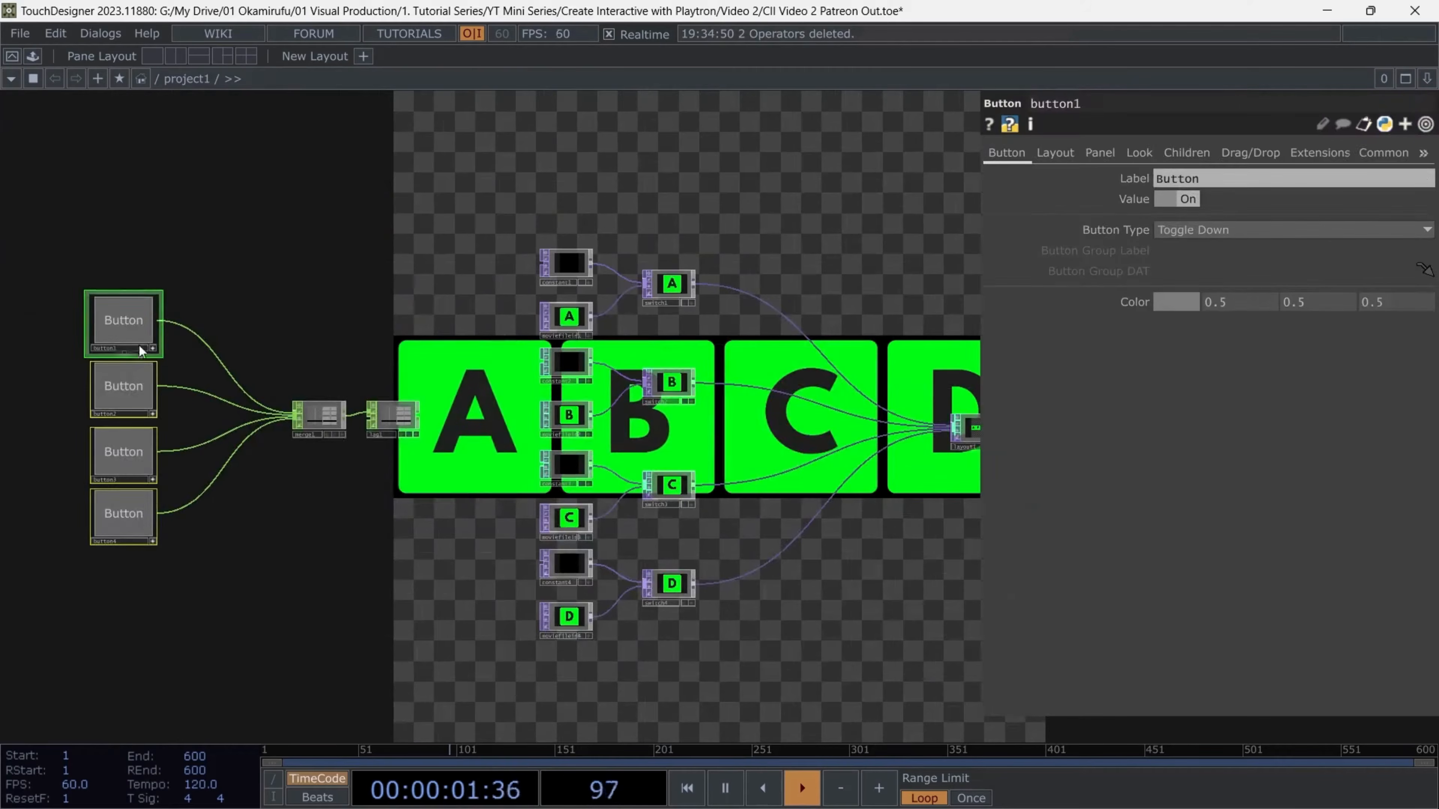
{"action": "left_click", "coordinate": [138, 352]}
{"action": "left_click", "coordinate": [133, 391]}
{"action": "left_click", "coordinate": [133, 453]}
{"action": "left_click", "coordinate": [126, 512]}
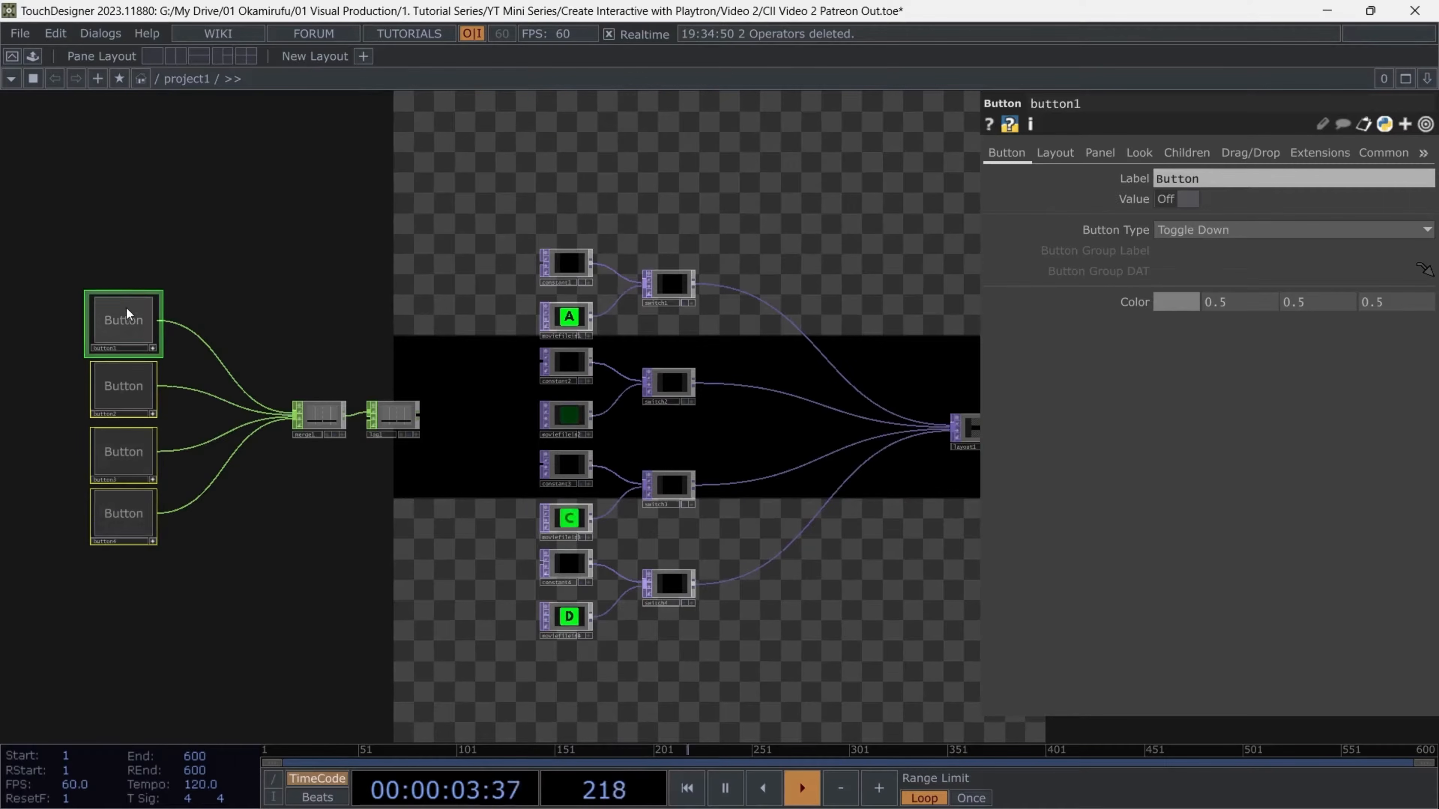
{"action": "left_click", "coordinate": [130, 315]}
{"action": "left_click", "coordinate": [124, 381]}
{"action": "left_click", "coordinate": [136, 459]}
{"action": "left_click", "coordinate": [136, 522]}
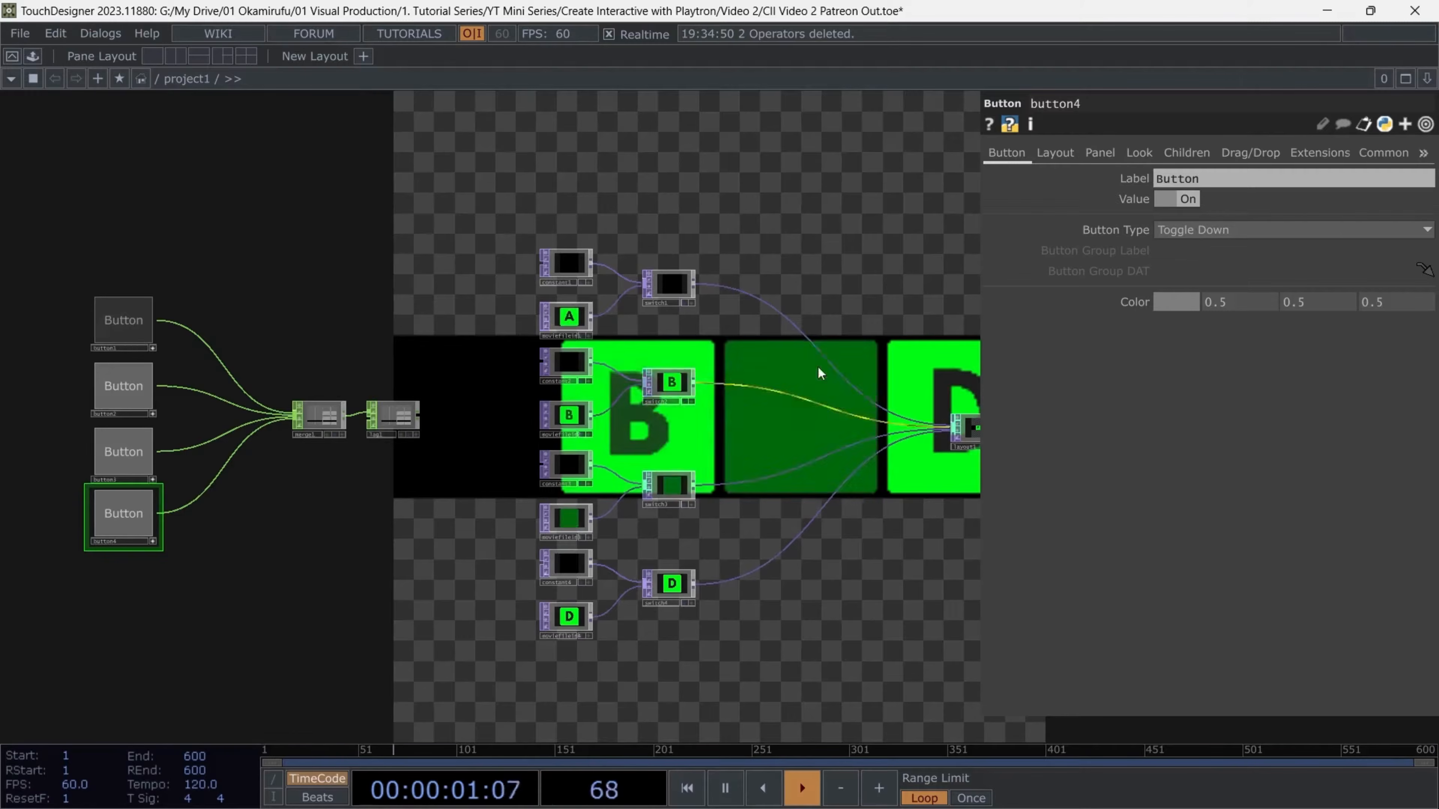
- Set layout1's Output Resolution to 4X
{"action": "left_click_drag", "start_coordinate": [865, 550], "coordinate": [684, 522]}
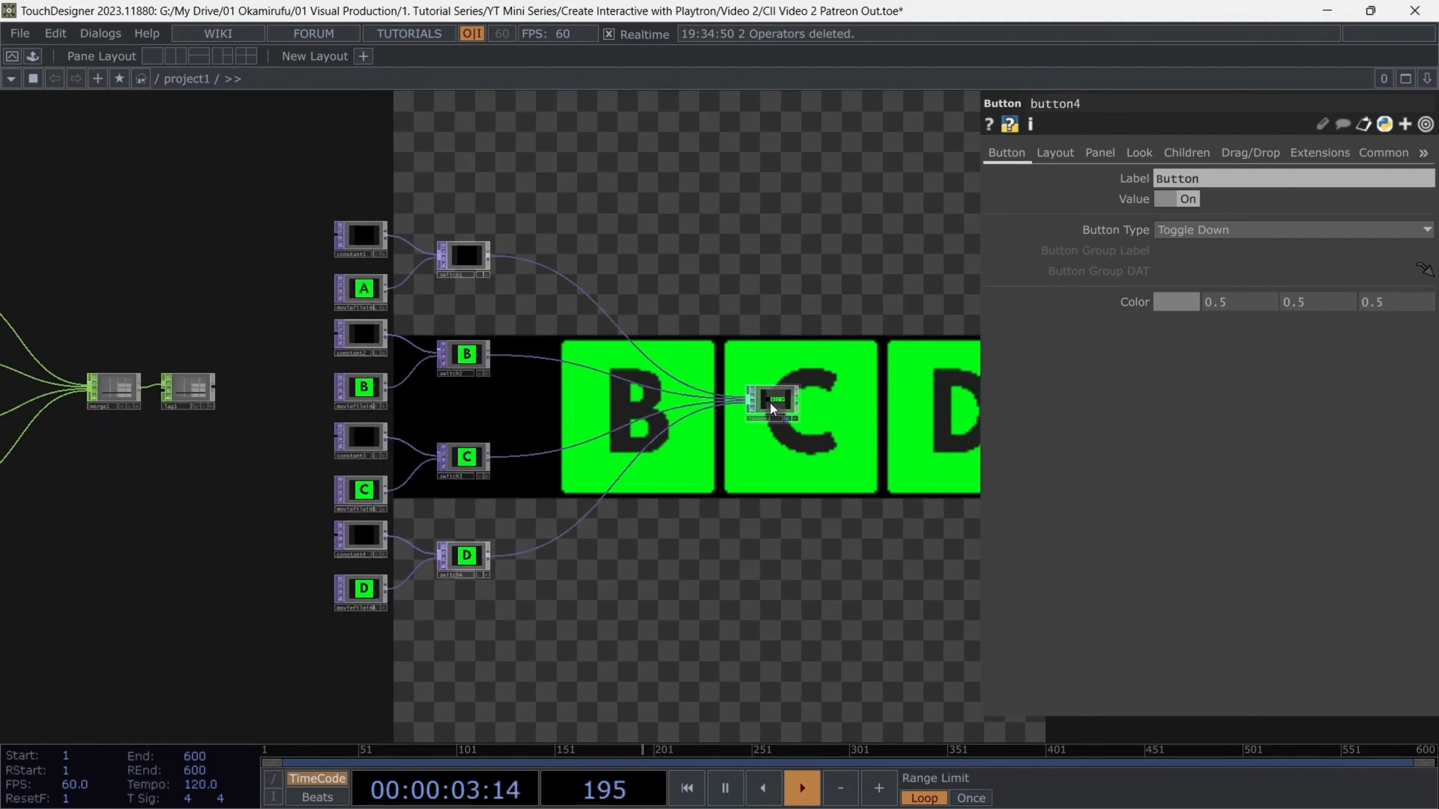
{"action": "left_click", "coordinate": [766, 402]}
{"action": "left_click", "coordinate": [1196, 178]}
{"action": "left_click", "coordinate": [1200, 298]}
- Toggle button1 and button3 to test the layout at the new resolution
{"action": "left_click_drag", "start_coordinate": [532, 479], "coordinate": [743, 464]}
{"action": "left_click", "coordinate": [129, 289]}
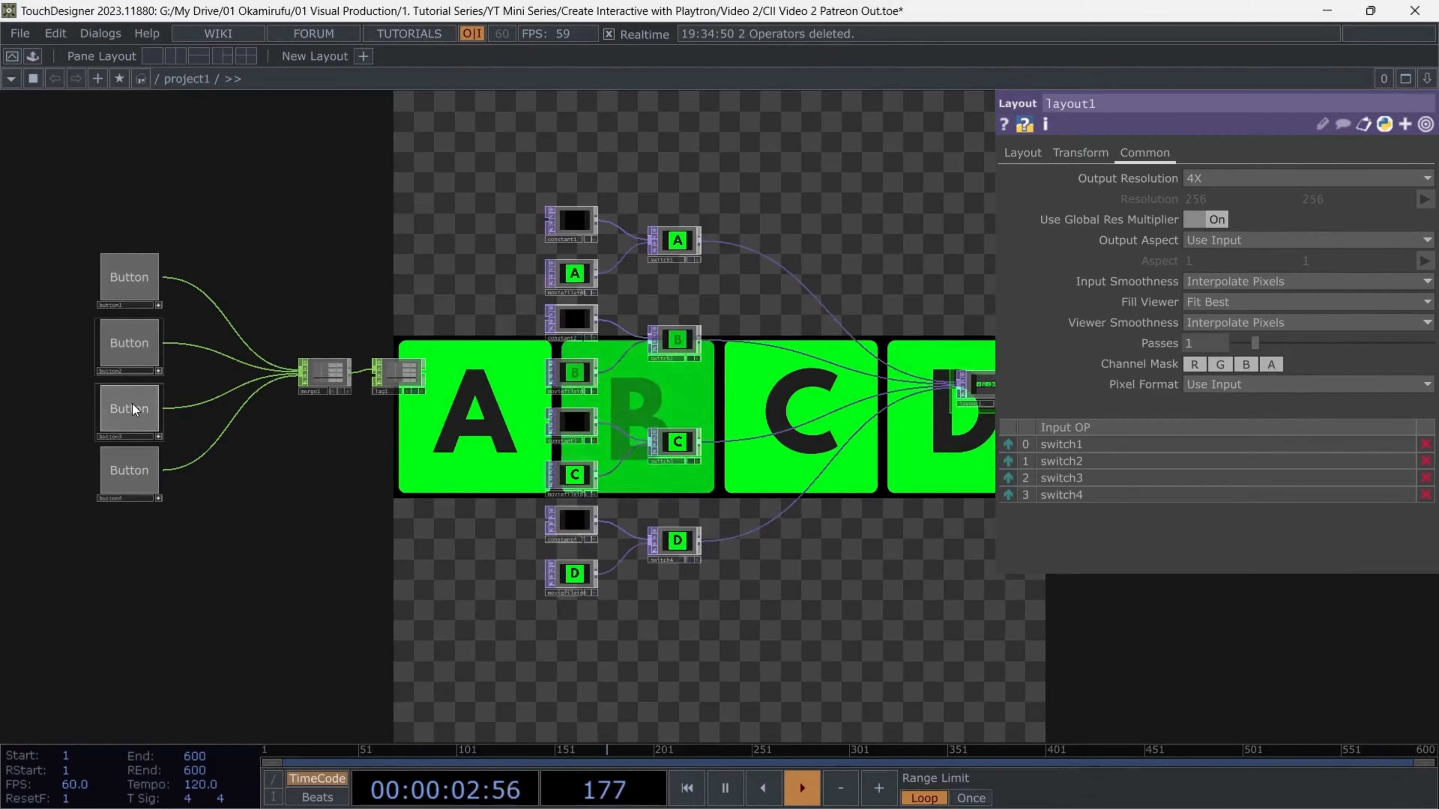
{"action": "left_click", "coordinate": [132, 408]}
{"action": "left_click", "coordinate": [133, 409]}
- Turn off layout1's display in the network background
{"action": "left_click_drag", "start_coordinate": [911, 506], "coordinate": [431, 487]}
{"action": "scroll", "coordinate": [546, 332], "scroll_direction": "up", "scroll_amount": 5}
{"action": "left_click_drag", "start_coordinate": [579, 375], "coordinate": [465, 377]}
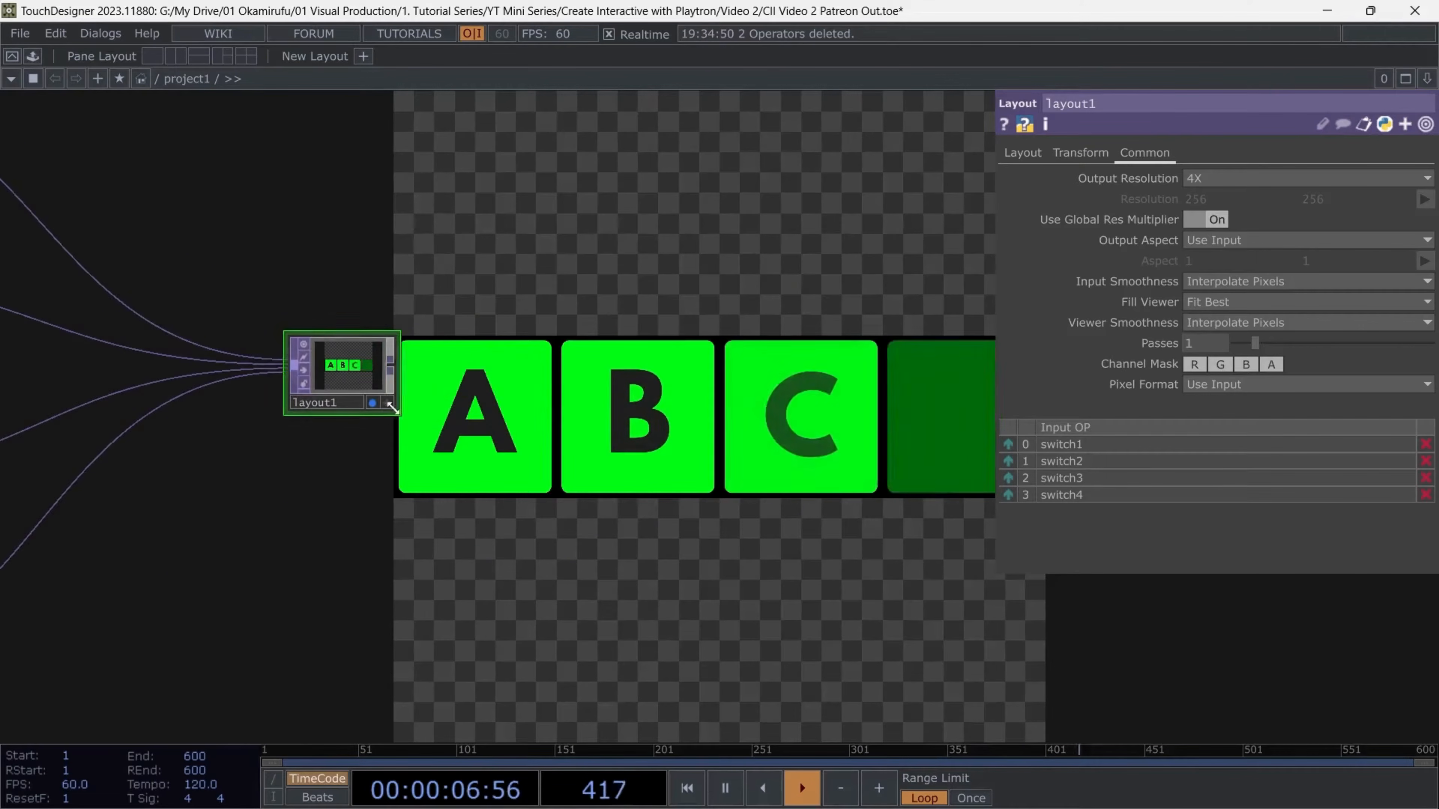
{"action": "left_click", "coordinate": [374, 400]}
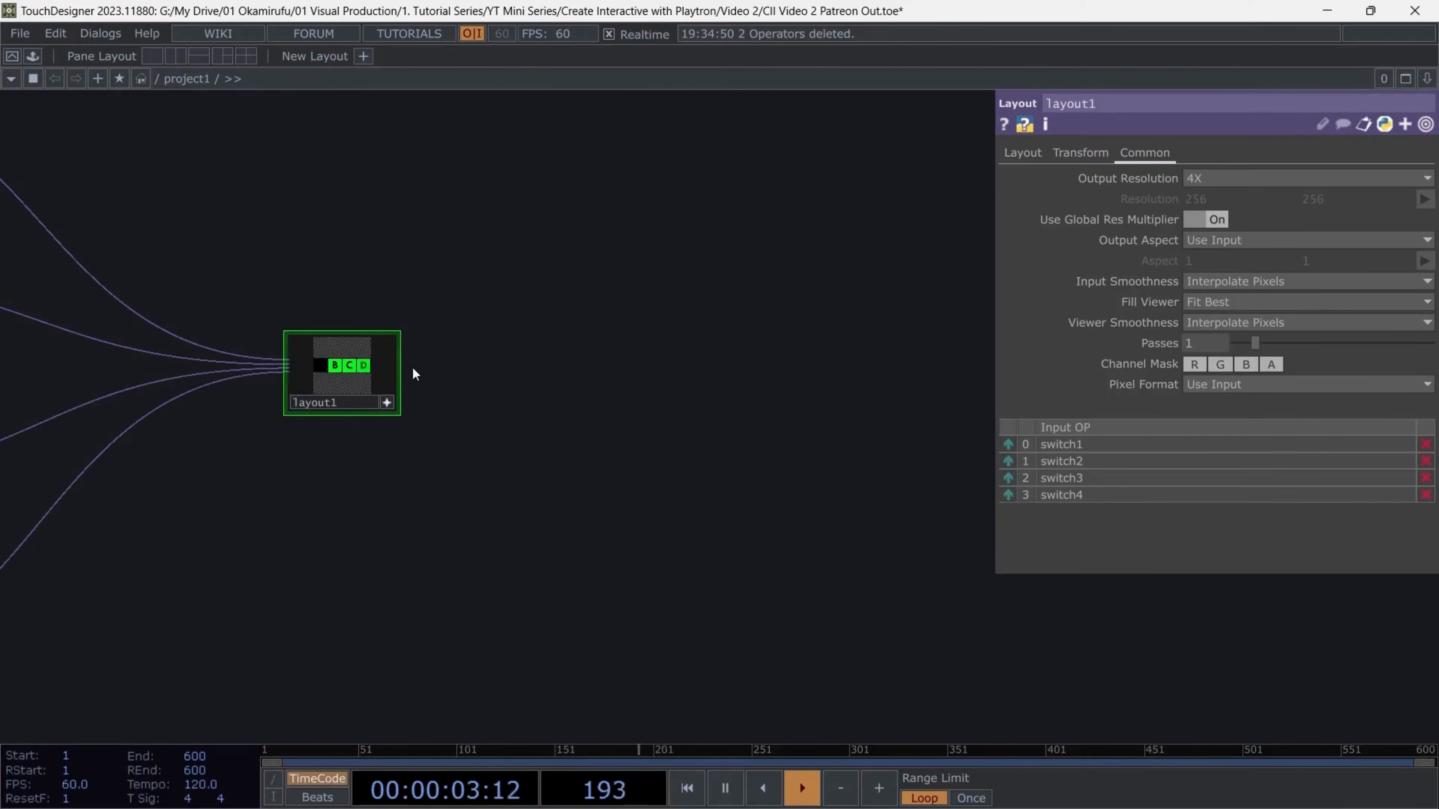
- Add a Transform TOP after layout1 and set its vertical Translate to 0.3
{"action": "right_click", "coordinate": [395, 368]}
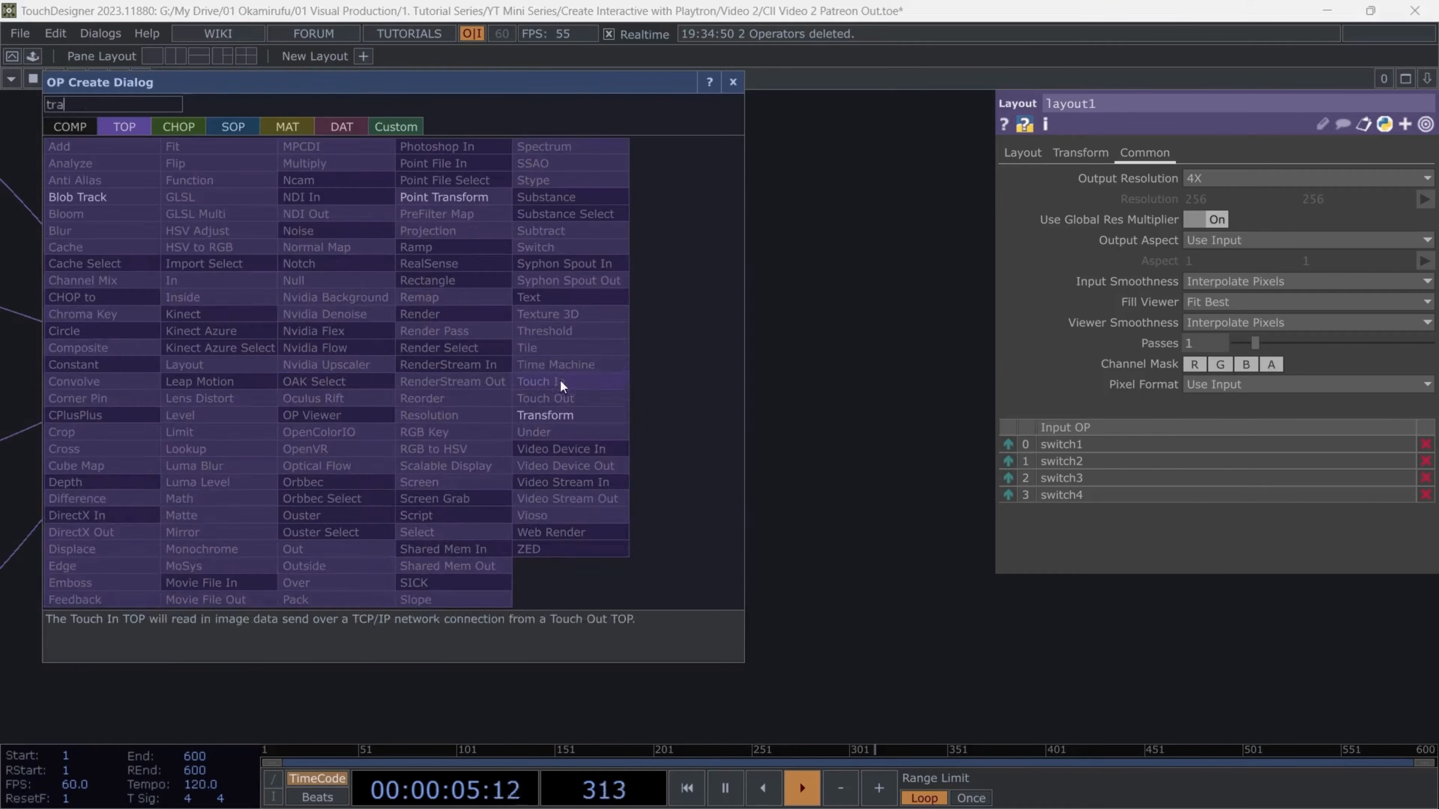
{"action": "left_click", "coordinate": [561, 397]}
{"action": "left_click", "coordinate": [484, 378]}
{"action": "scroll", "coordinate": [505, 369], "scroll_direction": "up", "scroll_amount": 3}
{"action": "middle_click_drag", "start_coordinate": [1351, 200], "coordinate": [1385, 200]}
- Add an RGB Key TOP after transform1 and display it in the network background
{"action": "key", "text": "Tab"}
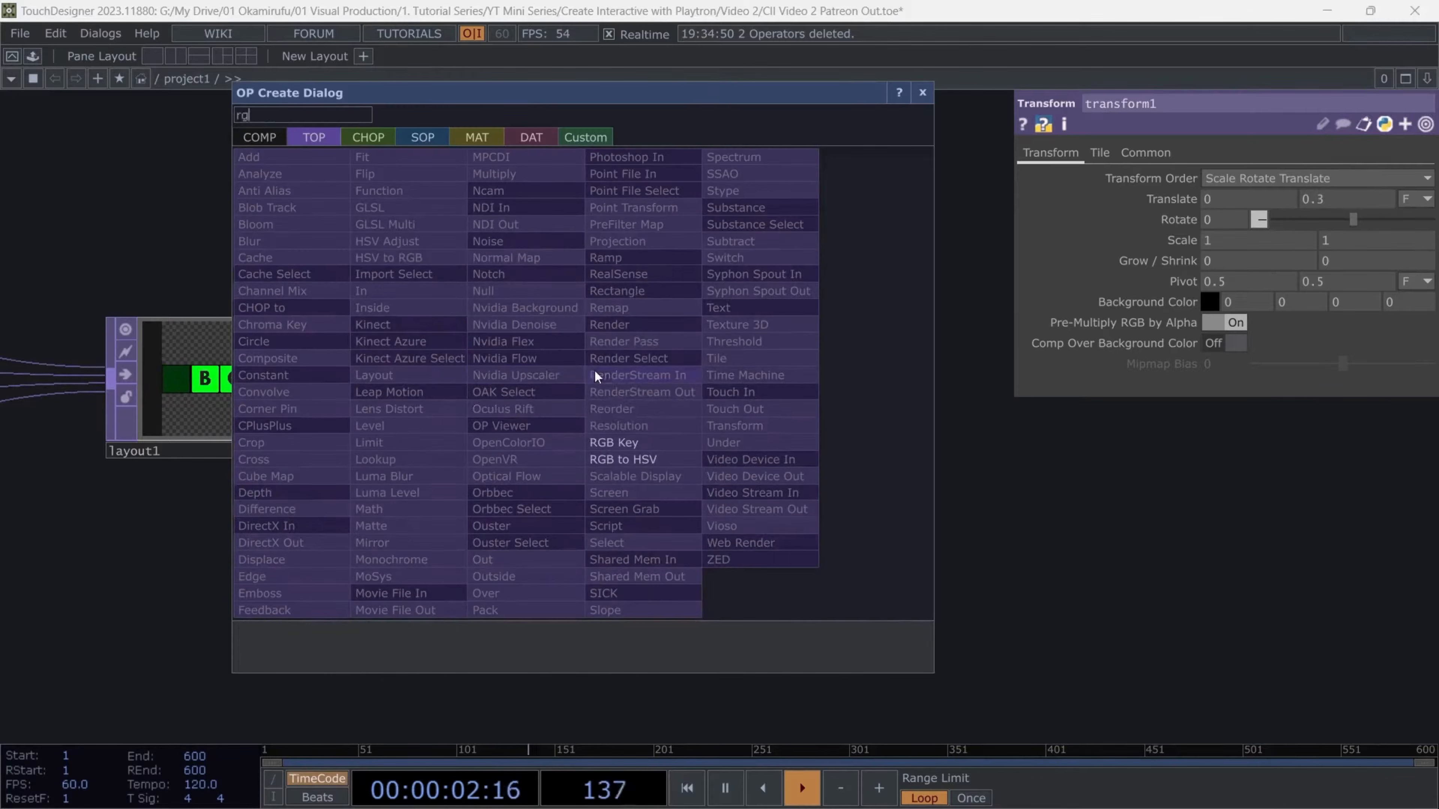
{"action": "left_click", "coordinate": [642, 429]}
{"action": "left_click", "coordinate": [714, 388]}
{"action": "left_click", "coordinate": [790, 452]}
{"action": "scroll", "coordinate": [958, 414], "scroll_direction": "down", "scroll_amount": 6}
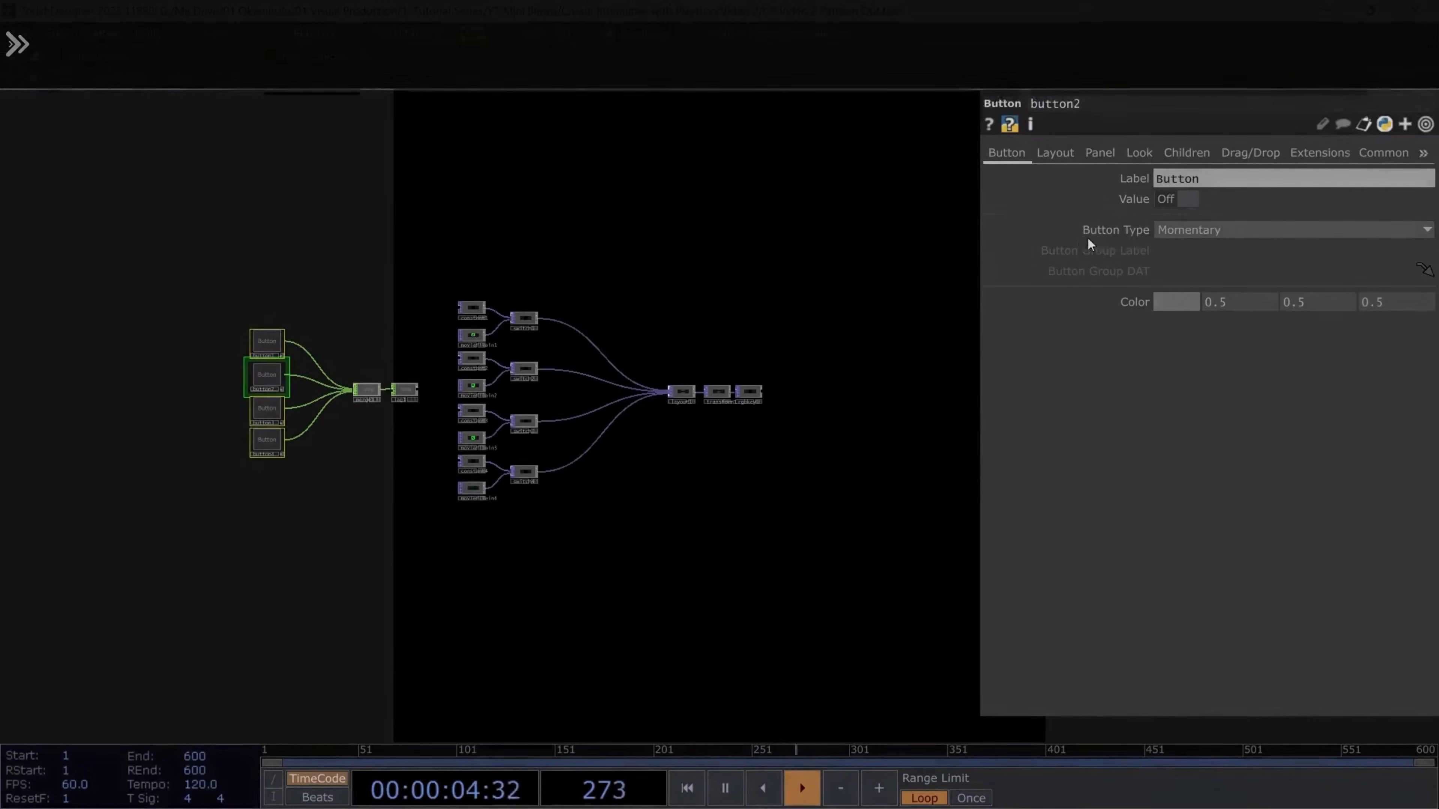
- Set the Button Type of all four buttons to Momentary
{"action": "left_click", "coordinate": [1181, 238]}
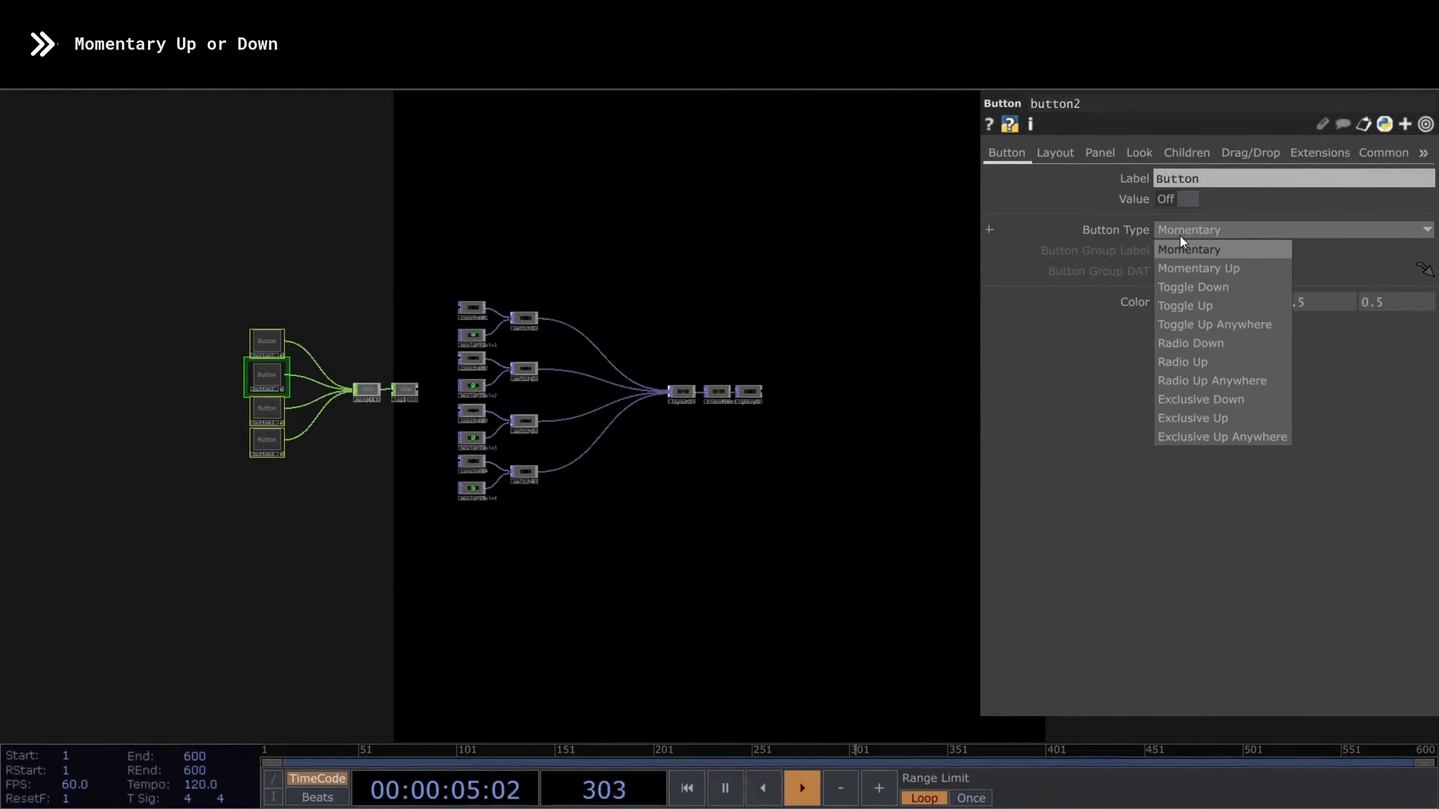
{"action": "left_click", "coordinate": [1227, 253]}
{"action": "scroll", "coordinate": [440, 344], "scroll_direction": "up", "scroll_amount": 3}
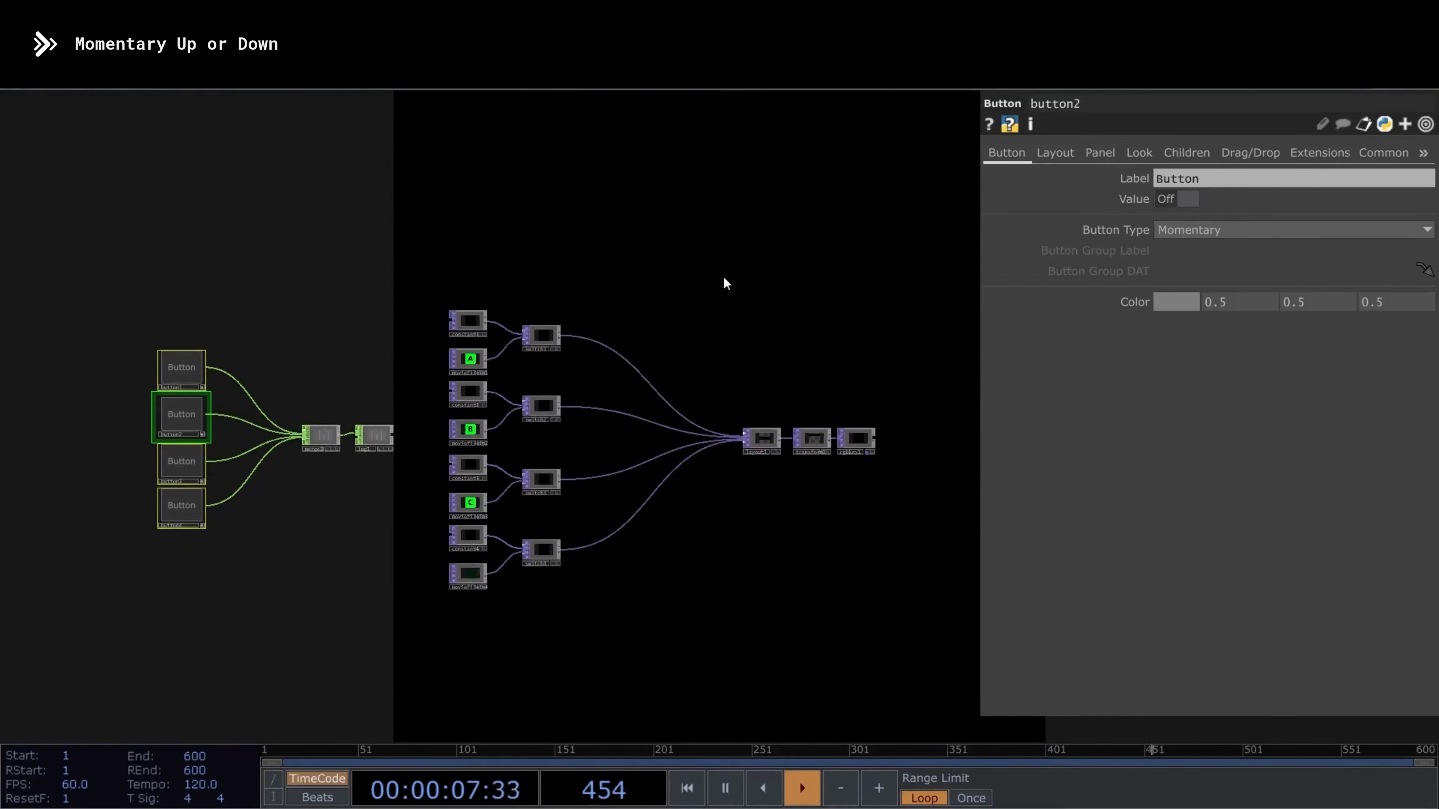
{"action": "key", "text": "p"}
- Test the Momentary behaviour by triggering the four buttons one after another over several rounds
{"action": "left_click", "coordinate": [173, 368]}
{"action": "left_click", "coordinate": [186, 411]}
{"action": "left_click", "coordinate": [199, 460]}
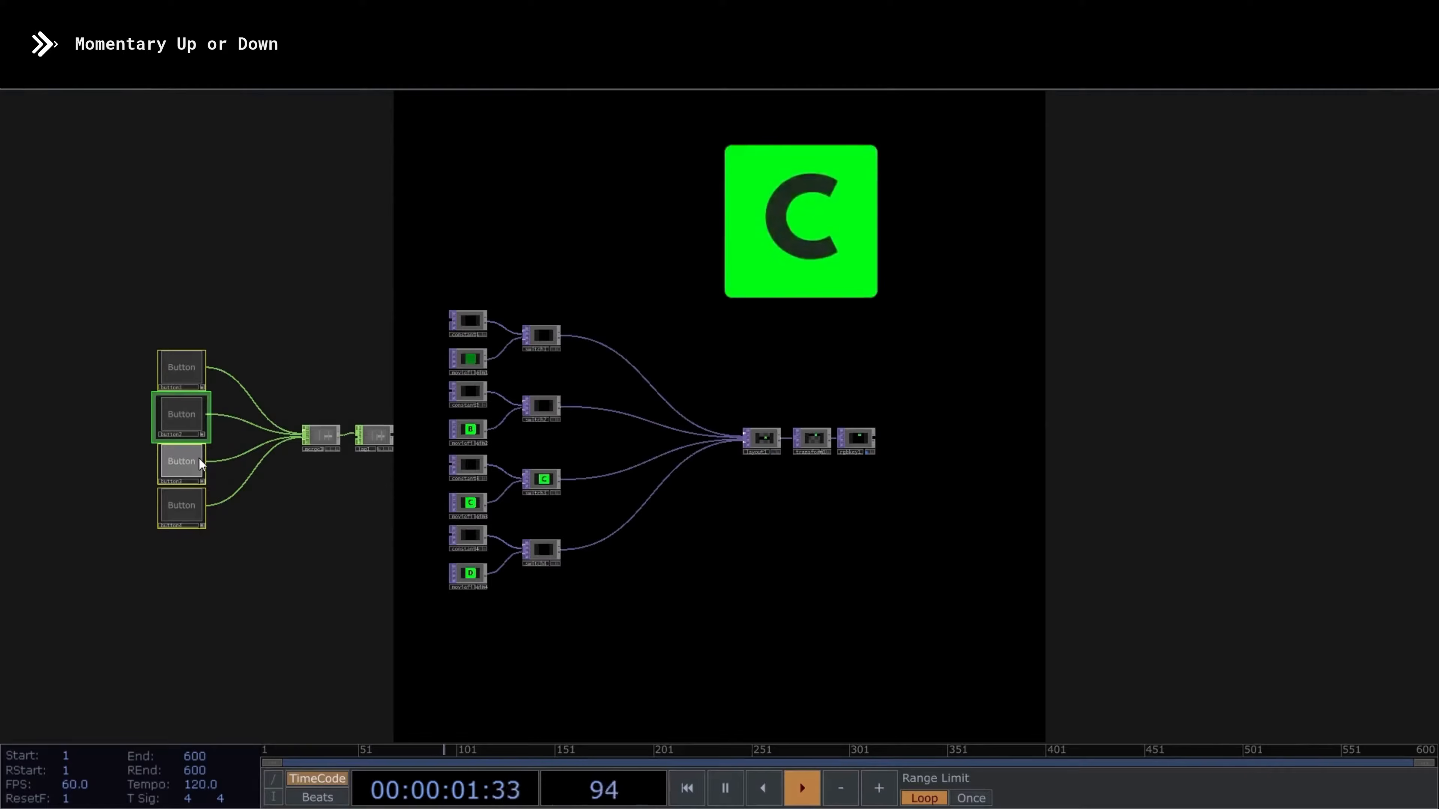
{"action": "left_click", "coordinate": [199, 504]}
{"action": "left_click", "coordinate": [173, 367]}
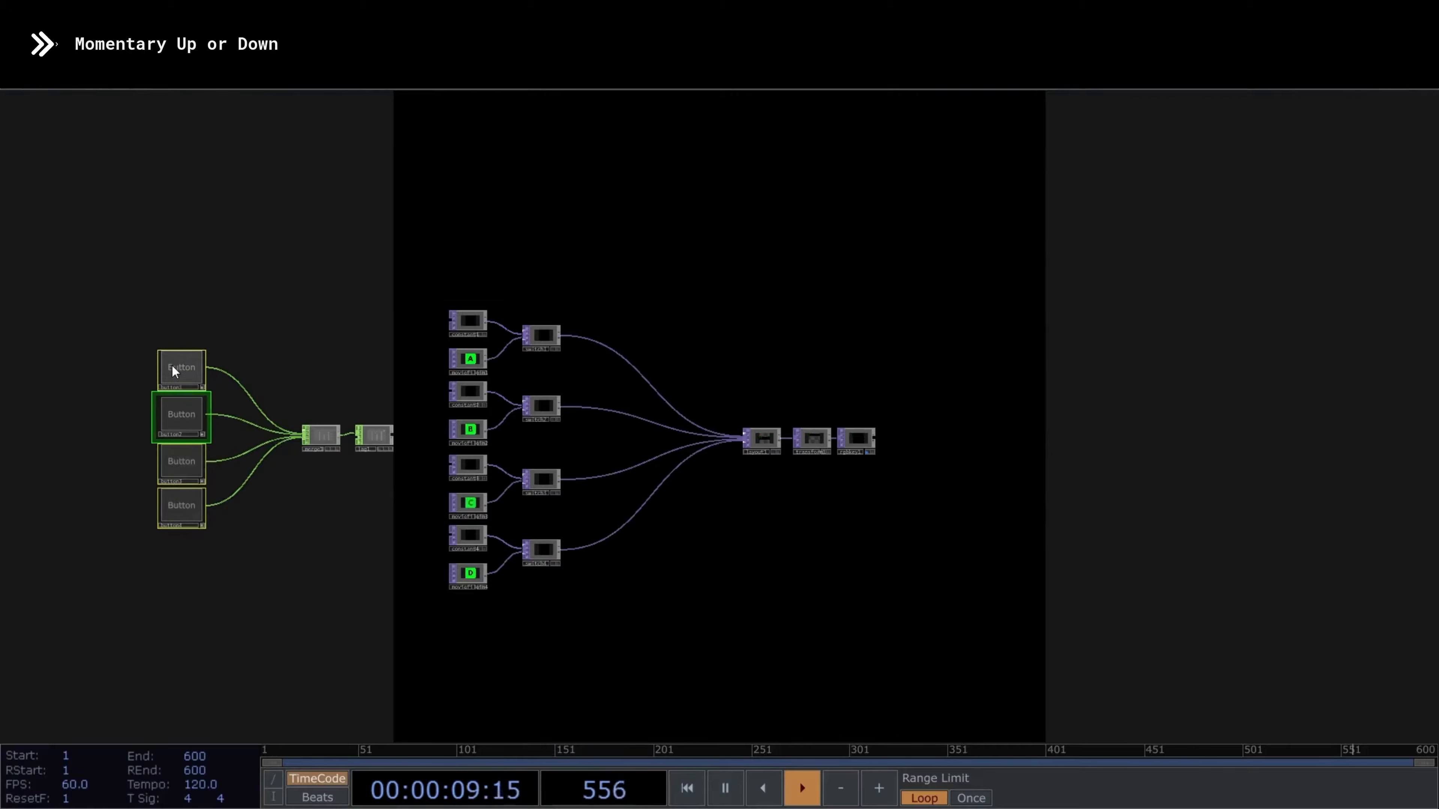
{"action": "left_click", "coordinate": [187, 411]}
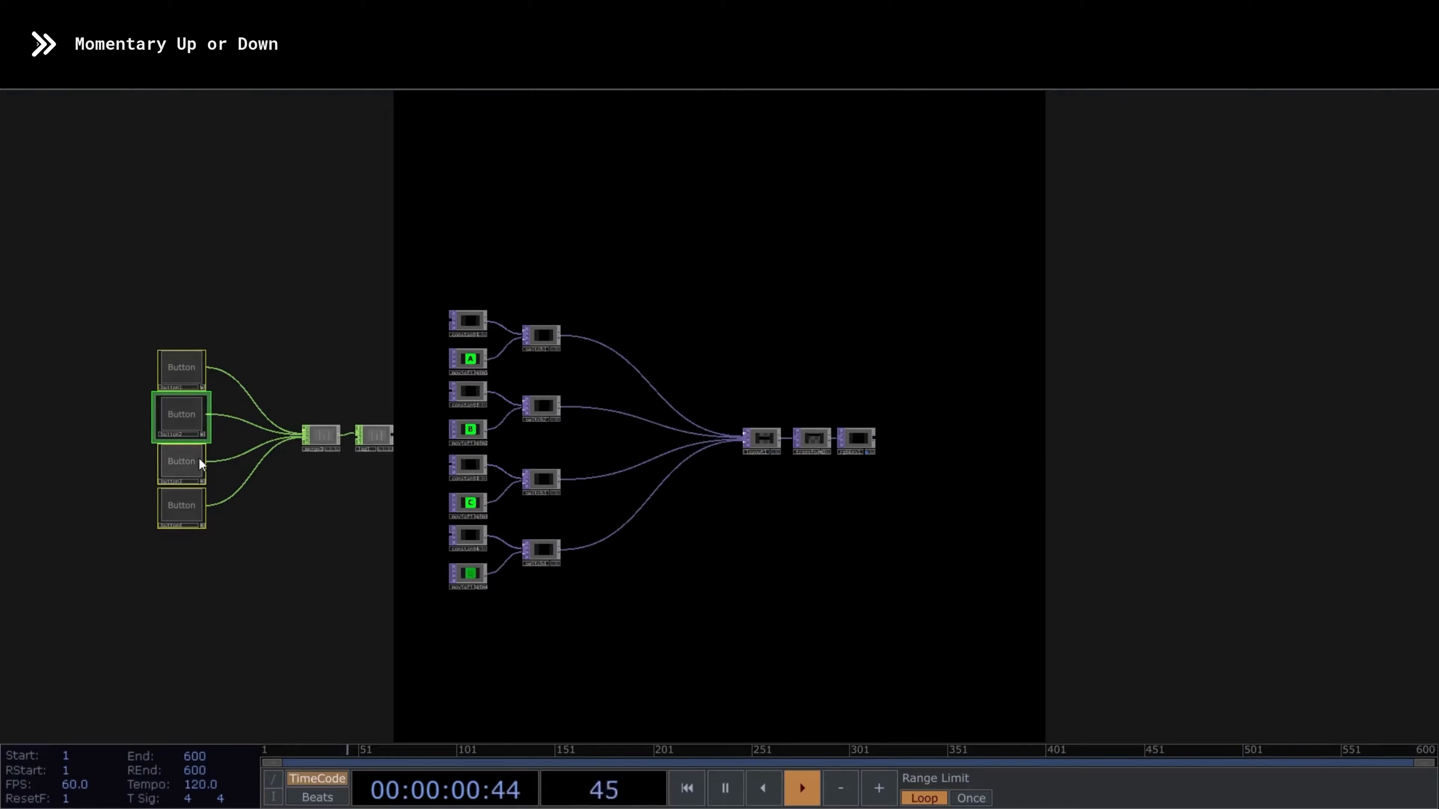
{"action": "left_click", "coordinate": [199, 459]}
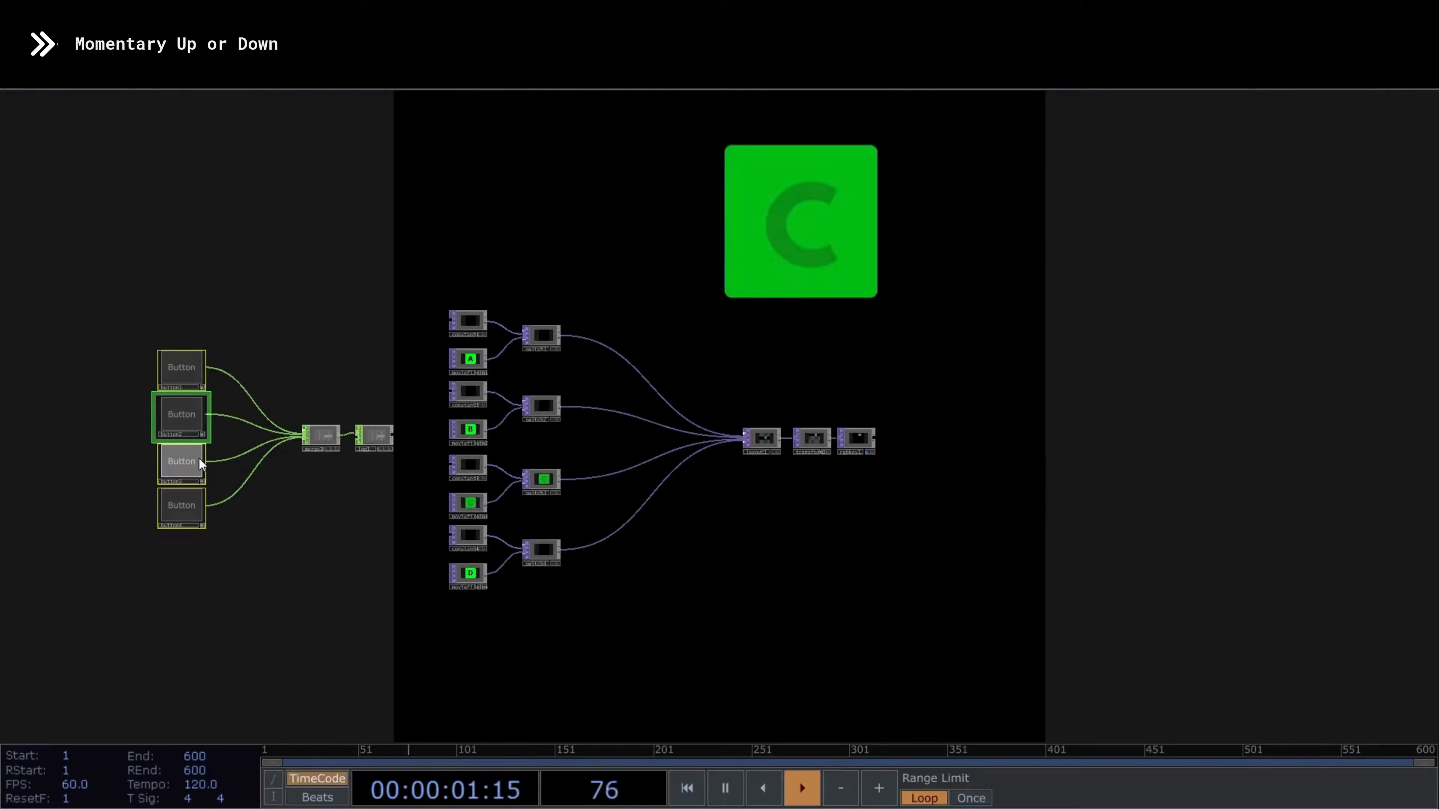
{"action": "left_click", "coordinate": [200, 505]}
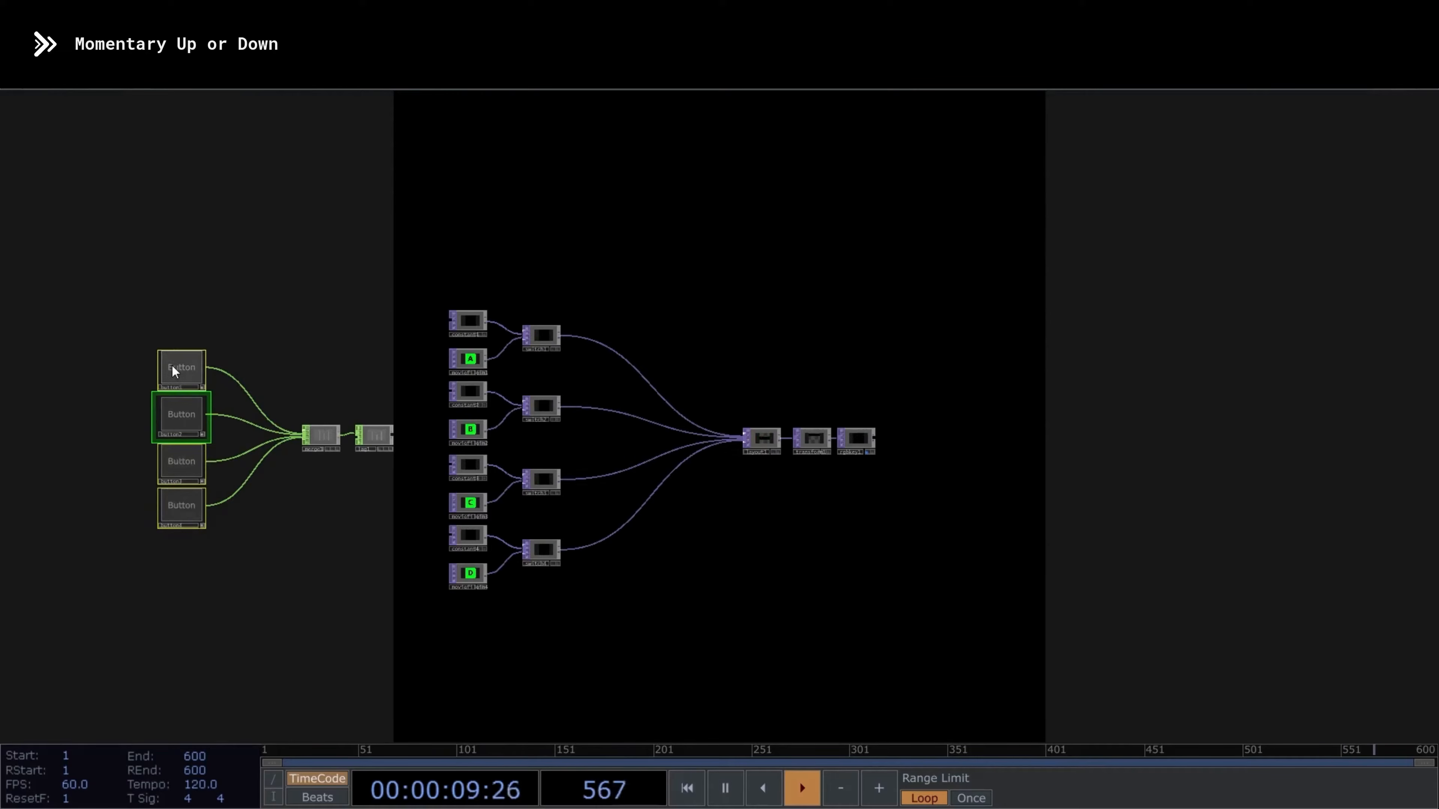
{"action": "left_click", "coordinate": [187, 411]}
{"action": "left_click", "coordinate": [199, 460]}
{"action": "left_click", "coordinate": [200, 505]}
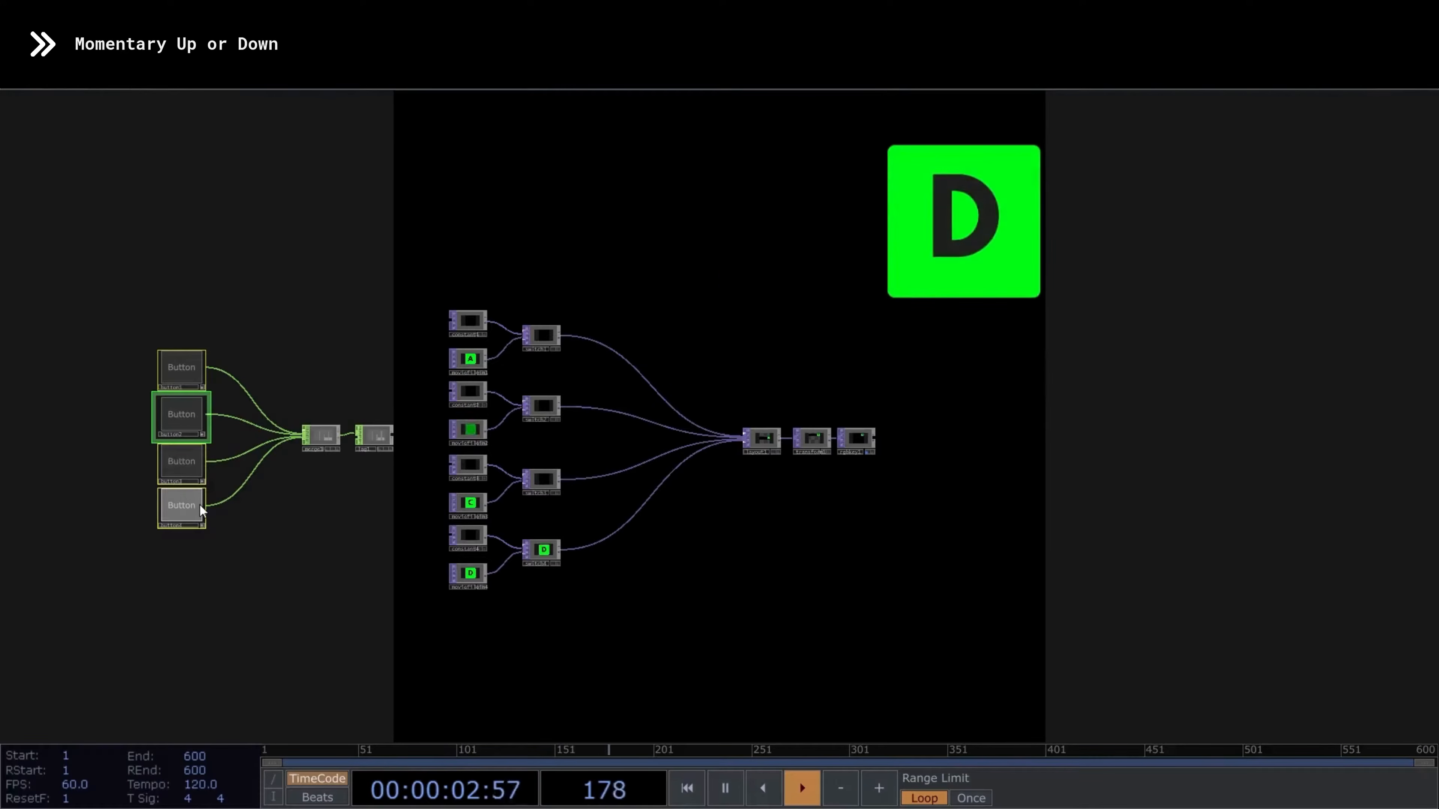
{"action": "left_click", "coordinate": [172, 366]}
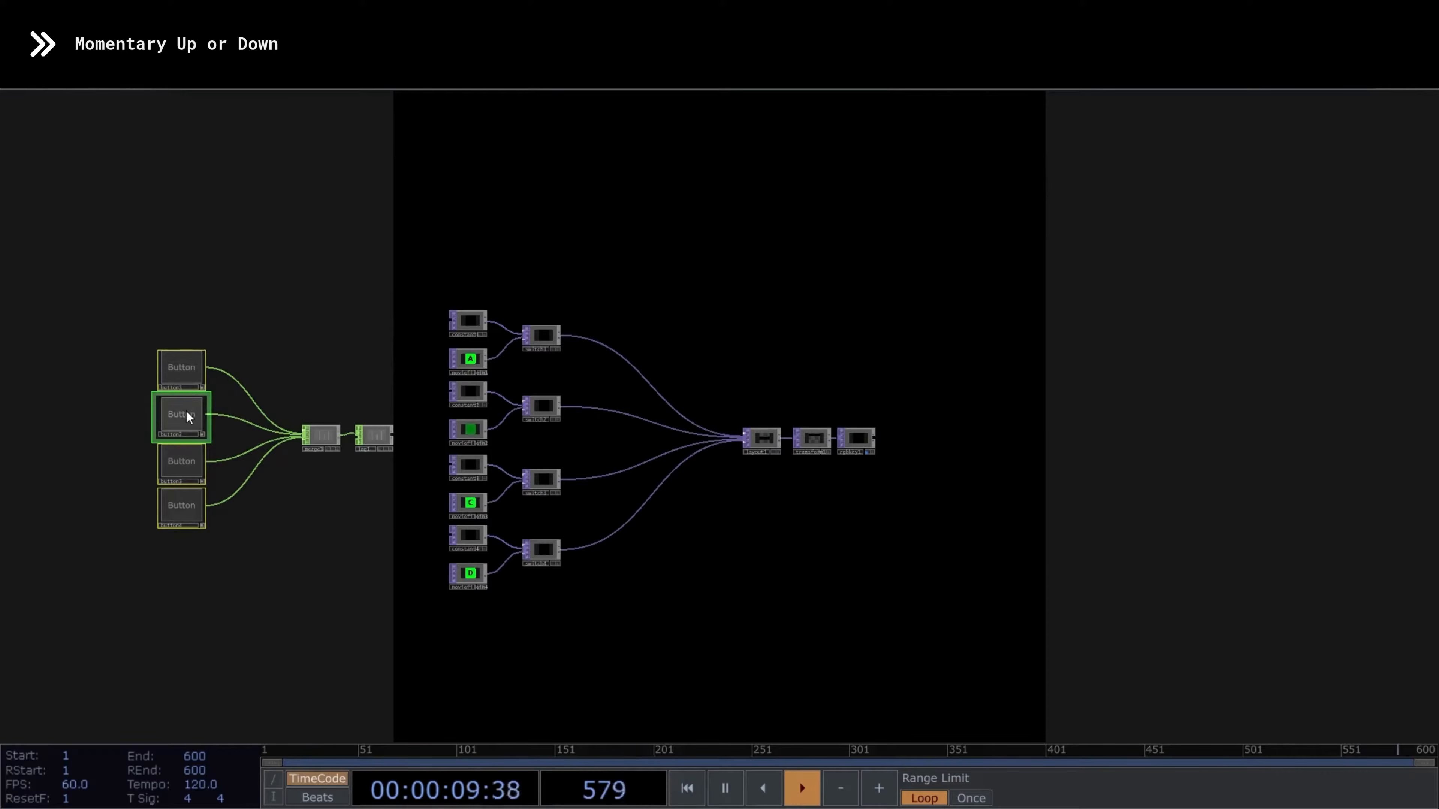
{"action": "left_click", "coordinate": [186, 411]}
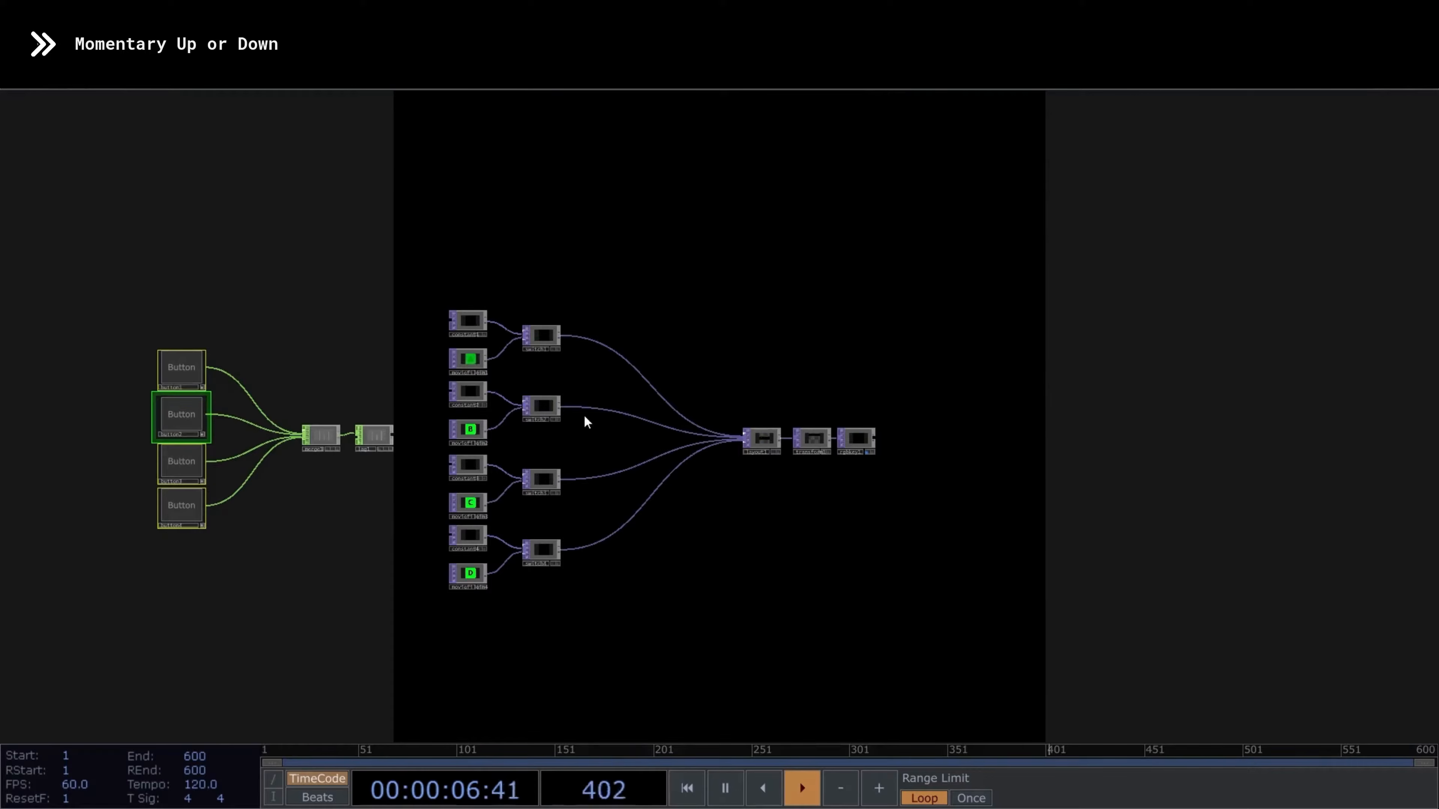
- Change the Button Type of all four buttons to Momentary Up
{"action": "key", "text": "p"}
{"action": "left_click", "coordinate": [1224, 227]}
{"action": "left_click", "coordinate": [1222, 270]}
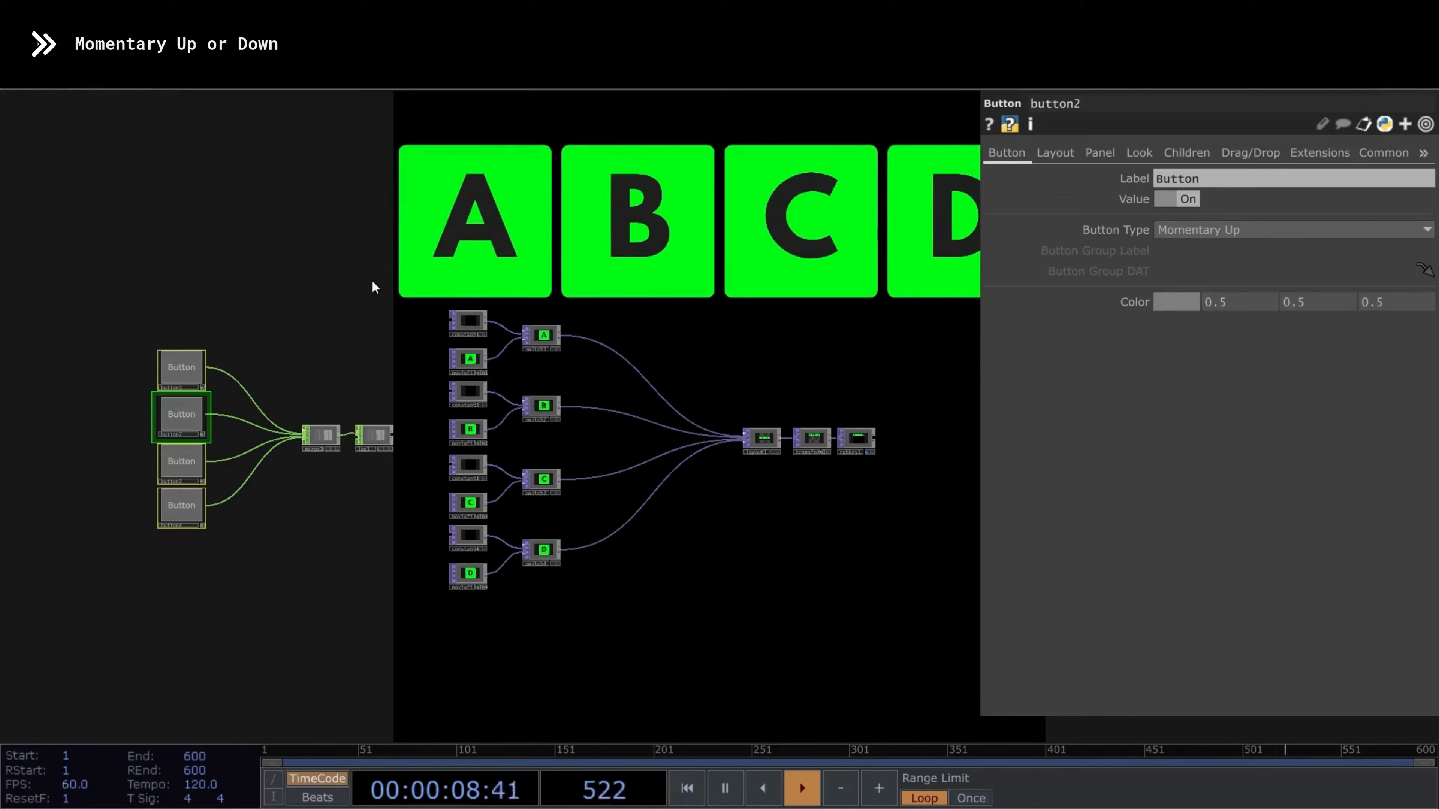
{"action": "key", "text": "p"}
- Test the Momentary Up behaviour on each of the four buttons, repeating the first two
{"action": "left_click", "coordinate": [194, 368]}
{"action": "left_click", "coordinate": [192, 413]}
{"action": "left_click", "coordinate": [183, 468]}
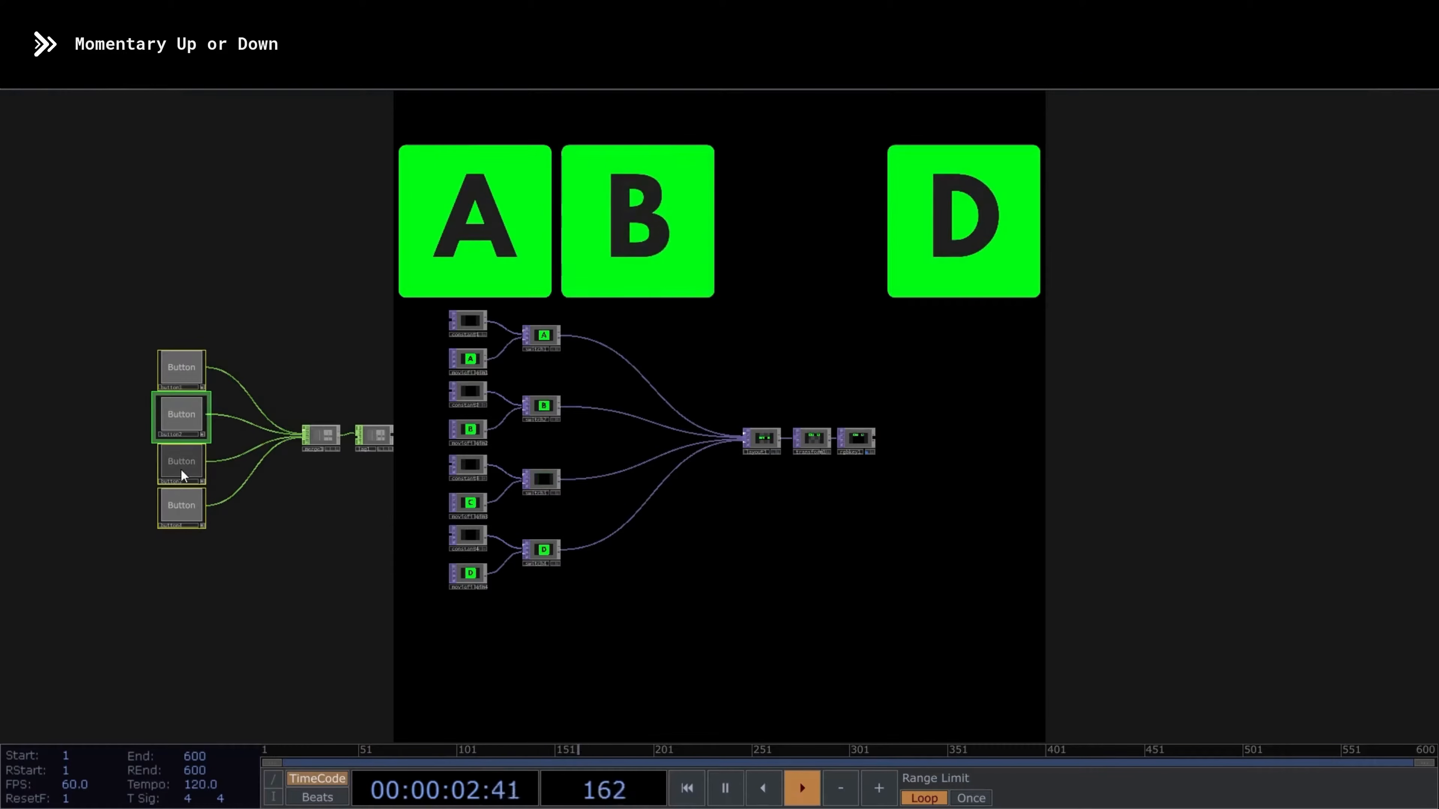
{"action": "left_click", "coordinate": [186, 507]}
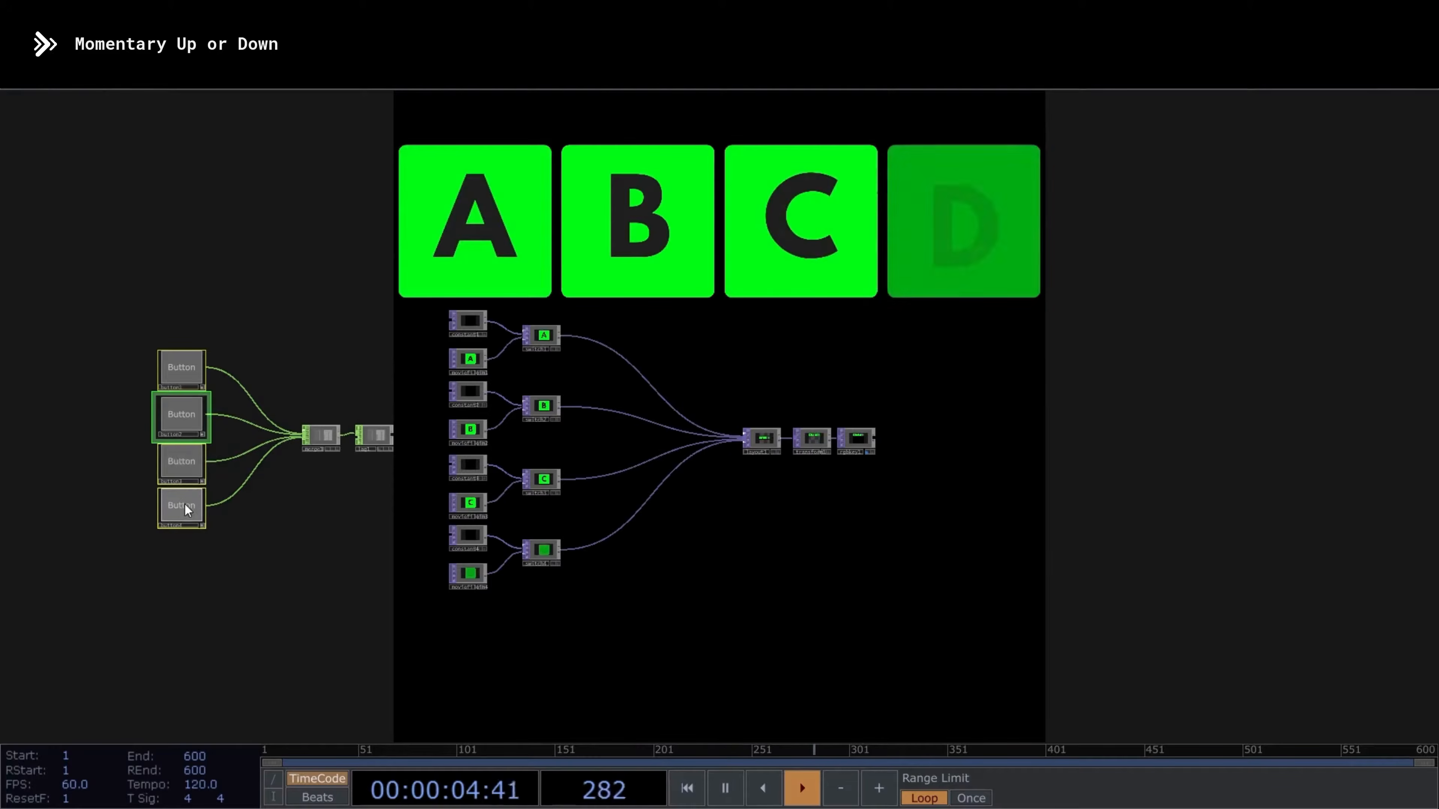
{"action": "left_click", "coordinate": [188, 363]}
{"action": "left_click", "coordinate": [187, 411]}
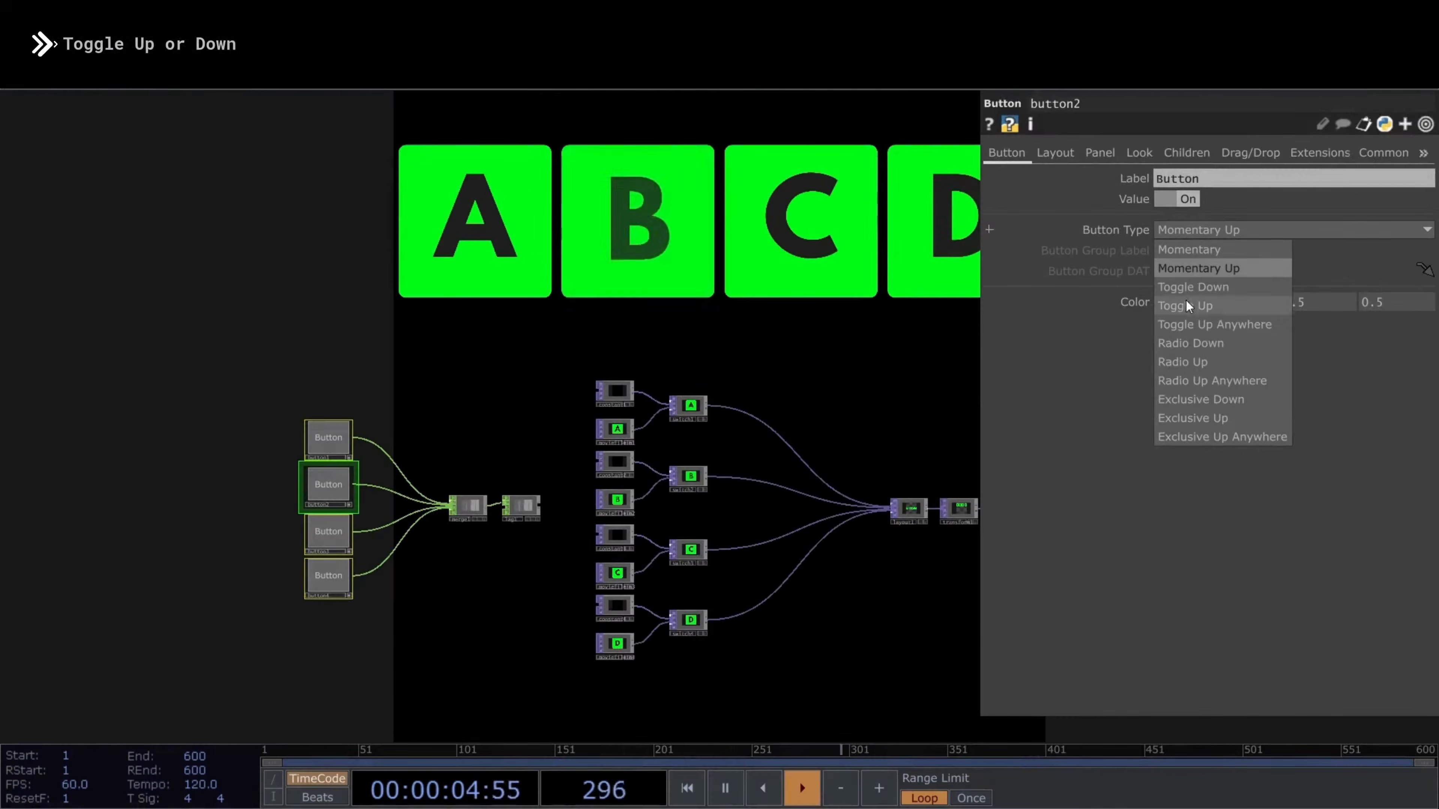
- Set the Button Type of all four buttons to Toggle Down and switch each button on in turn
{"action": "left_click", "coordinate": [1195, 288]}
{"action": "key", "text": "p"}
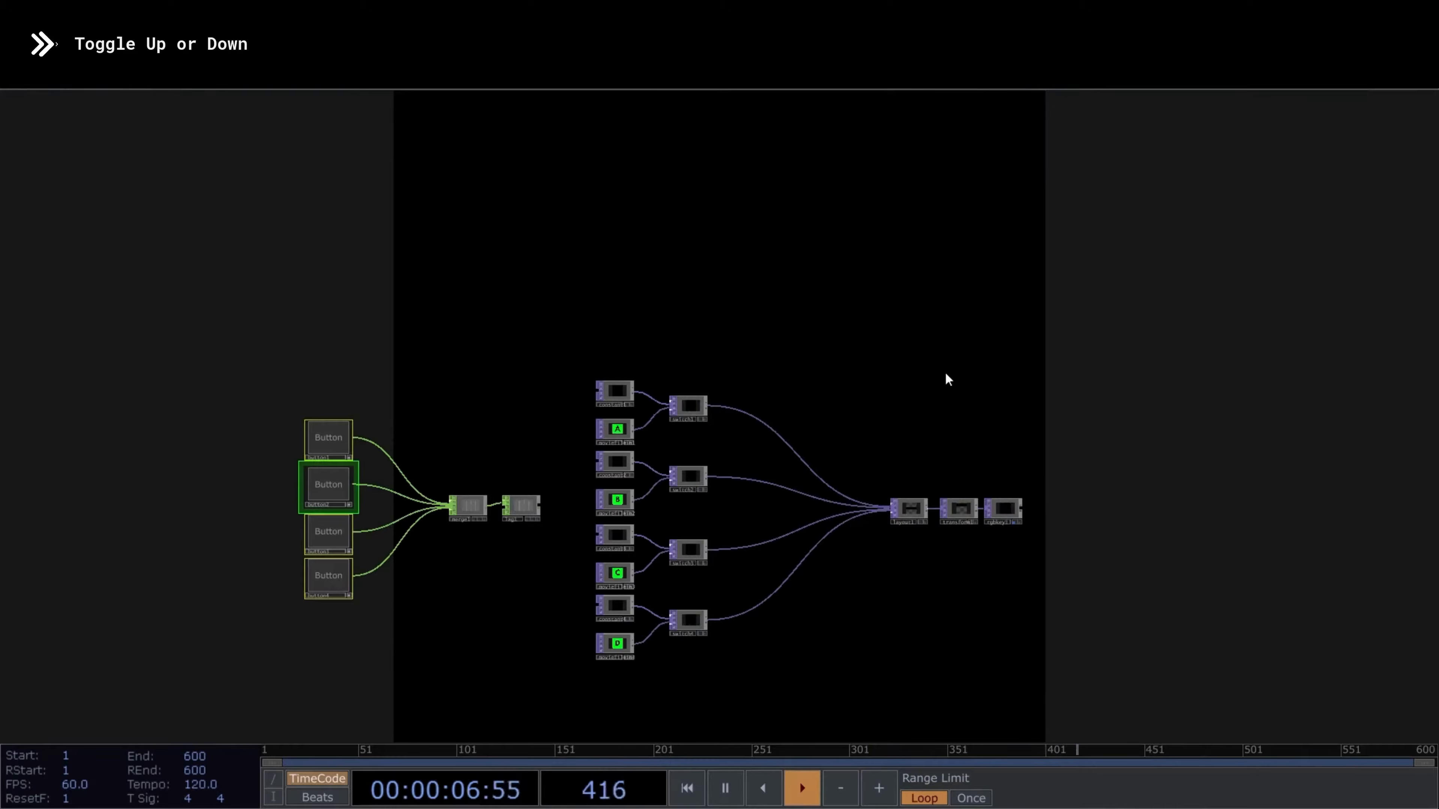
{"action": "left_click", "coordinate": [315, 445]}
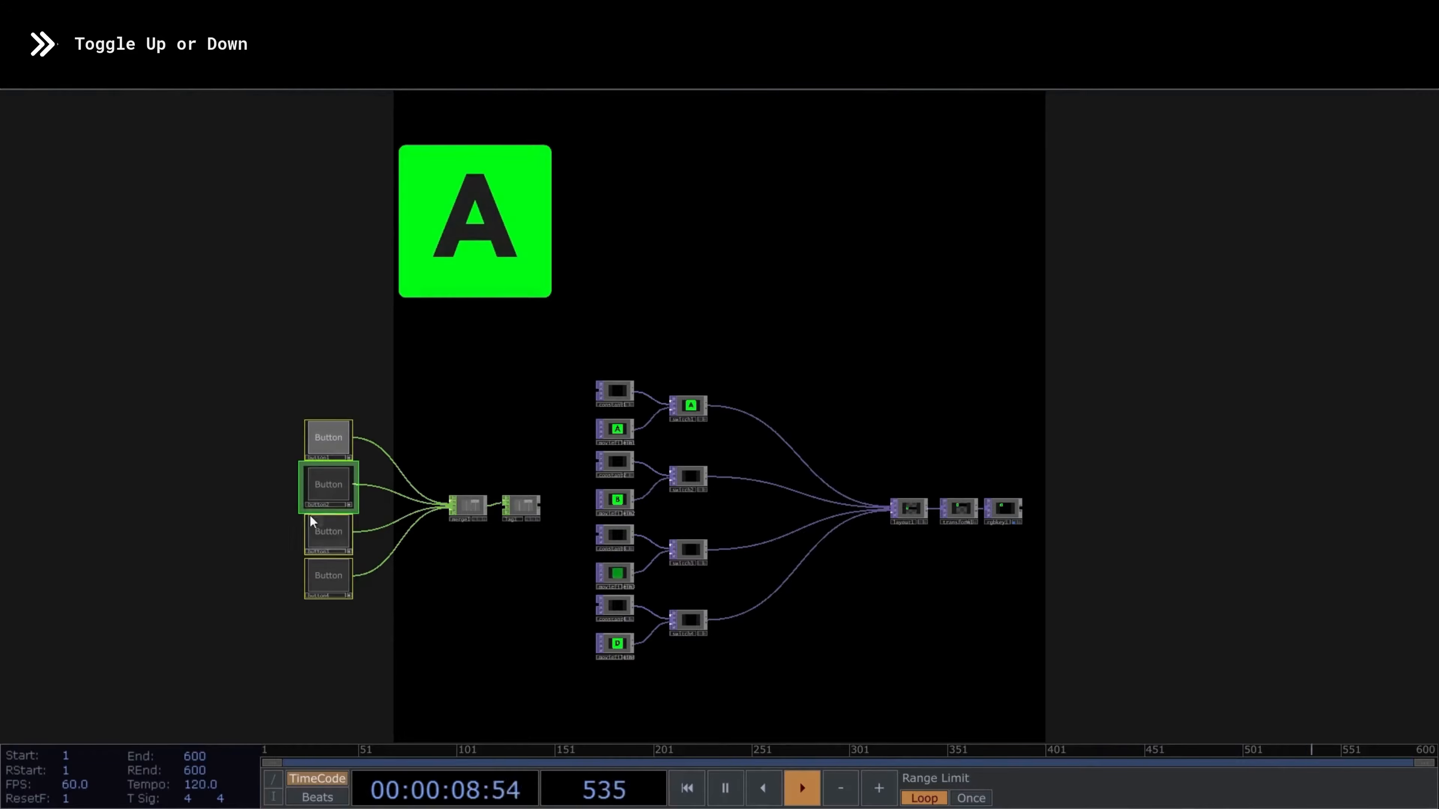
{"action": "left_click", "coordinate": [320, 491]}
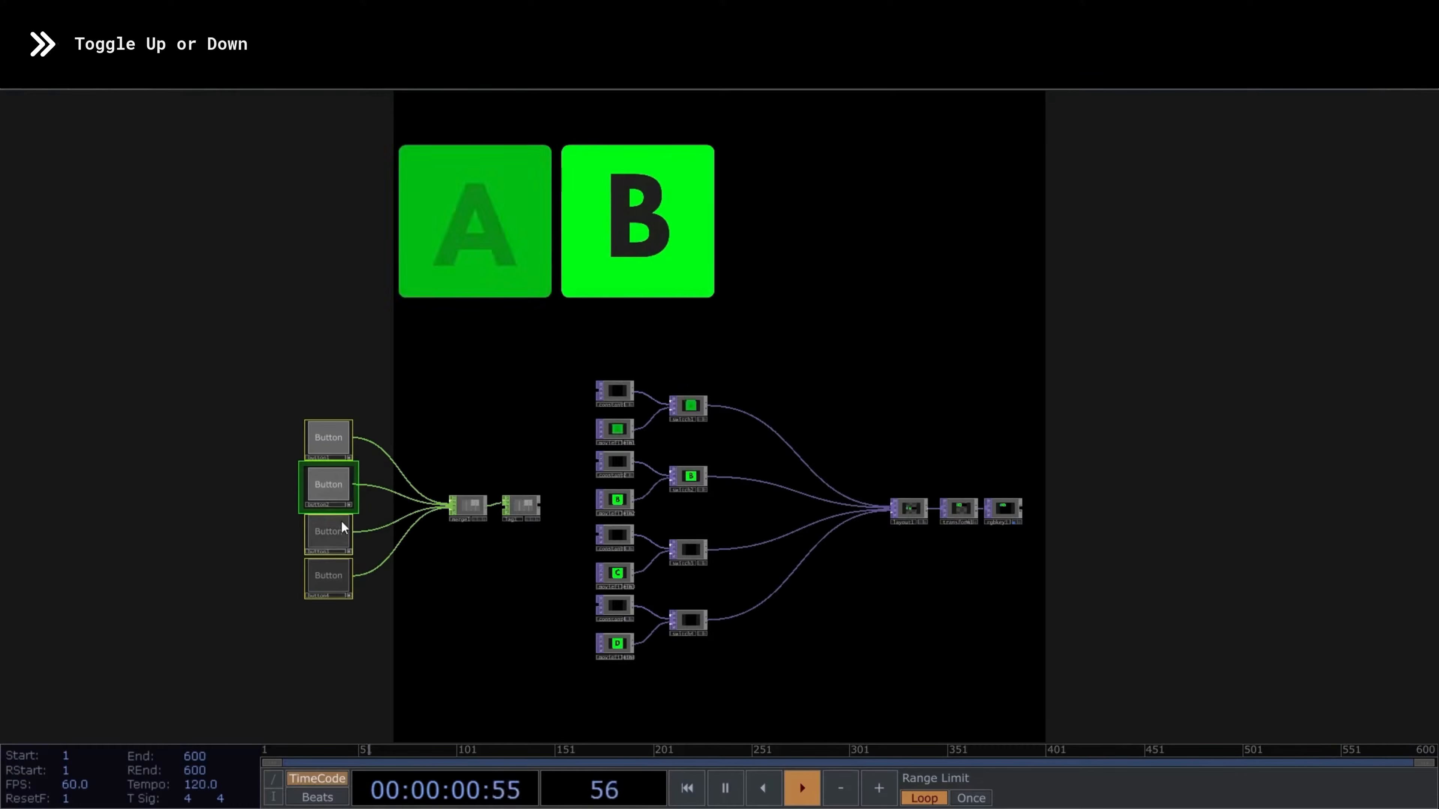
{"action": "left_click", "coordinate": [335, 531]}
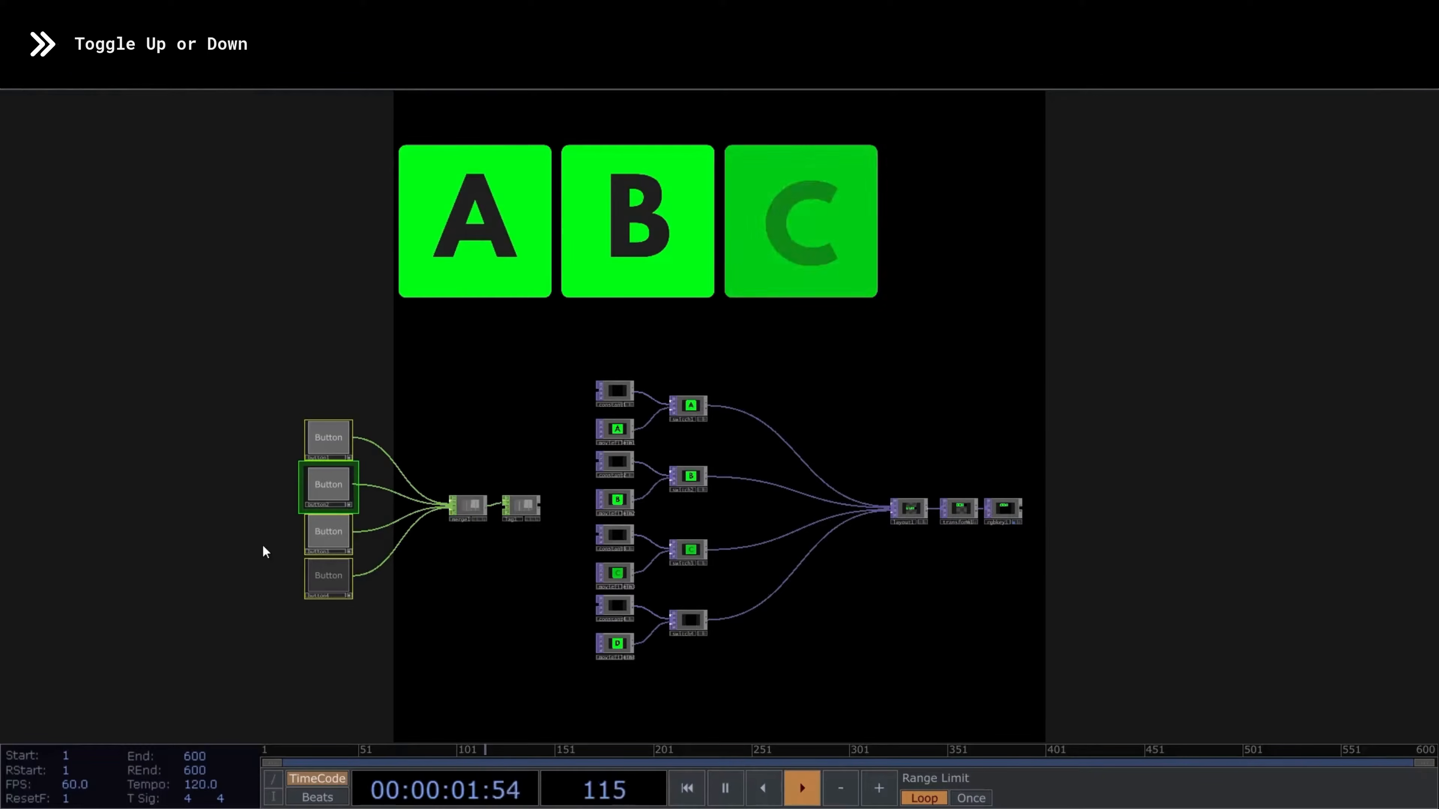
{"action": "left_click", "coordinate": [326, 577]}
- Test Toggle Down by switching the four buttons off in order and toggling them on and off in mixed order
{"action": "left_click", "coordinate": [327, 447]}
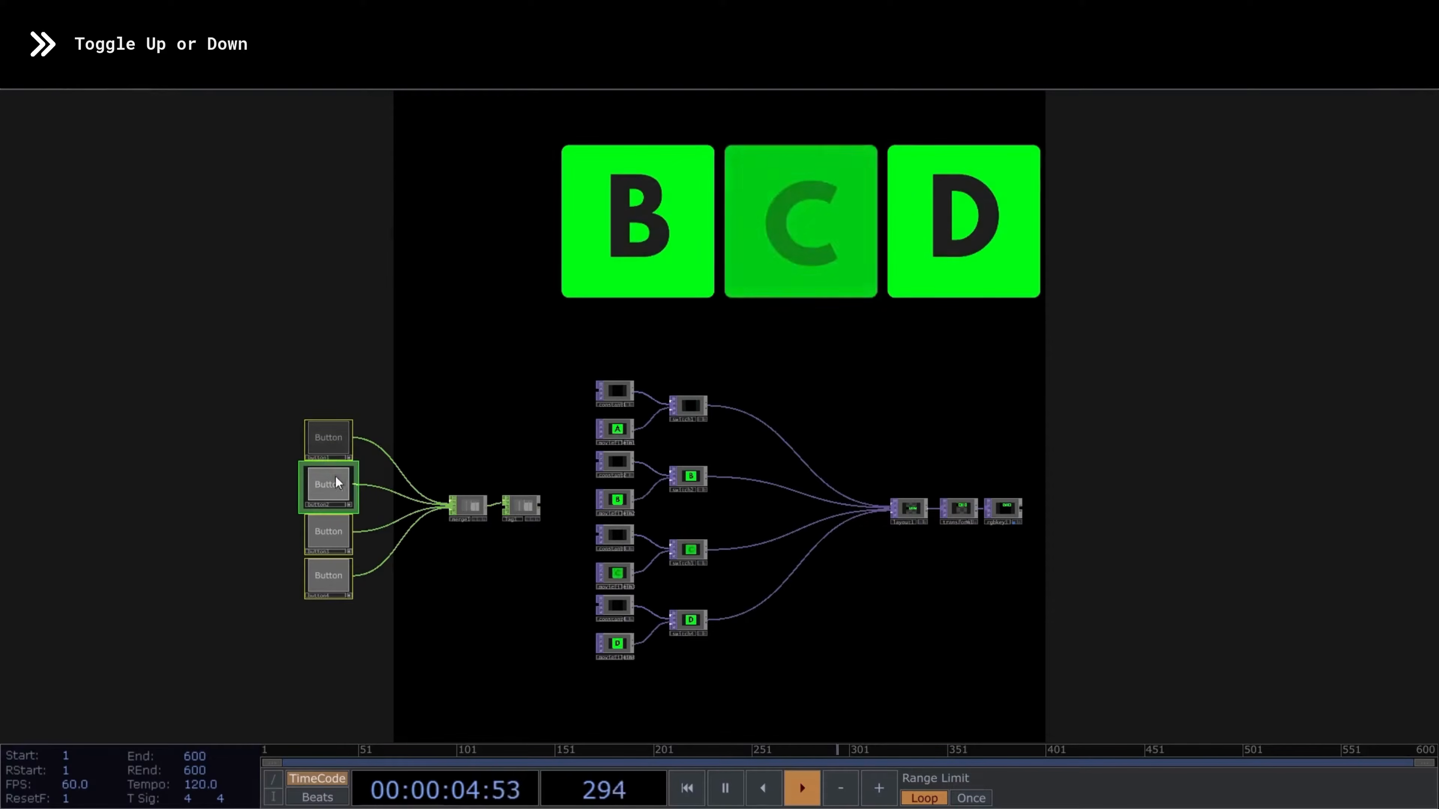
{"action": "left_click", "coordinate": [333, 483]}
{"action": "left_click", "coordinate": [329, 528]}
{"action": "left_click", "coordinate": [328, 579]}
{"action": "left_click", "coordinate": [329, 445]}
{"action": "left_click", "coordinate": [327, 531]}
{"action": "left_click", "coordinate": [328, 531]}
{"action": "left_click", "coordinate": [327, 439]}
{"action": "left_click", "coordinate": [327, 486]}
{"action": "left_click", "coordinate": [333, 578]}
{"action": "left_click", "coordinate": [333, 579]}
{"action": "left_click", "coordinate": [328, 485]}
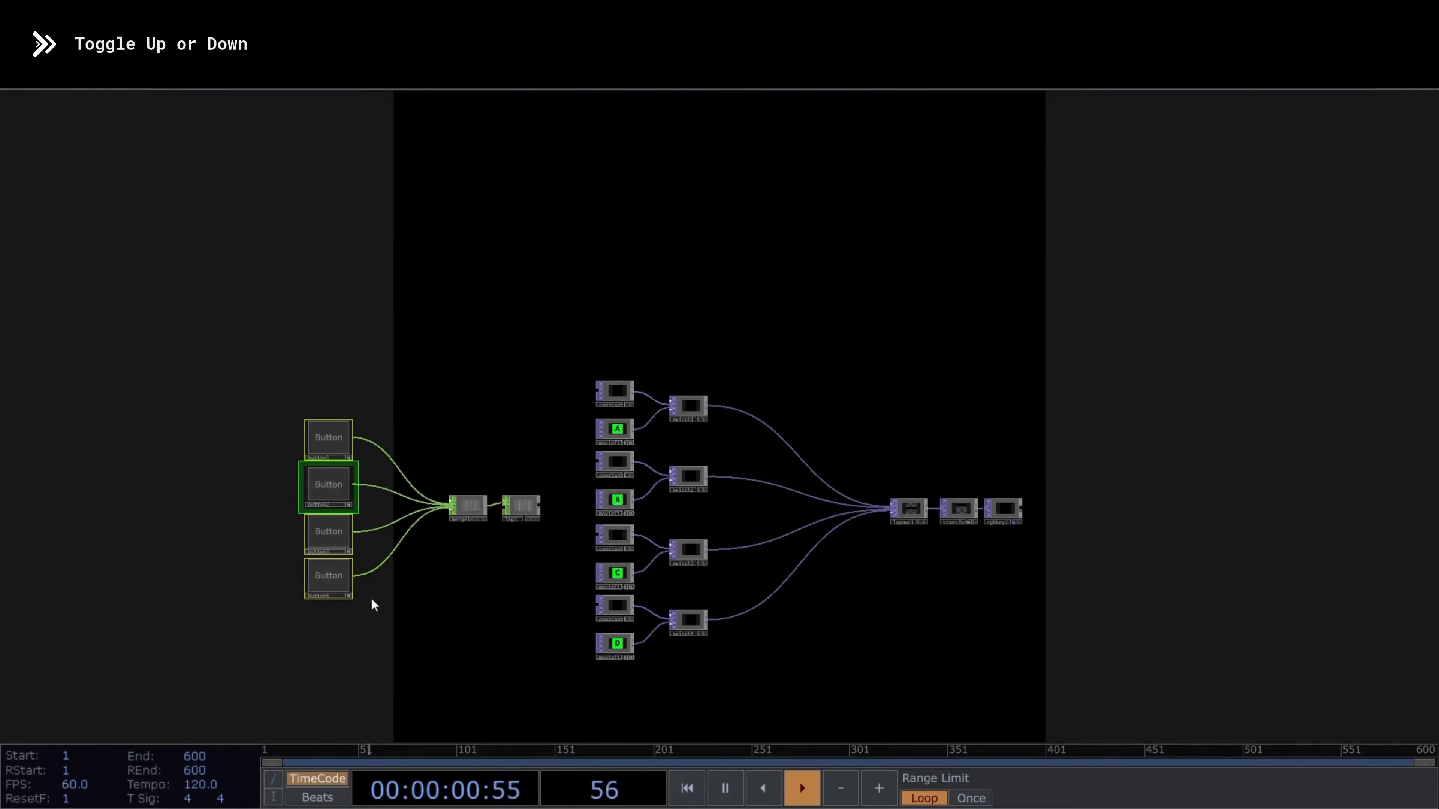
- Change the Button Type of all four buttons to Toggle Up
{"action": "key", "text": "p"}
{"action": "left_click", "coordinate": [1188, 235]}
{"action": "left_click", "coordinate": [1205, 309]}
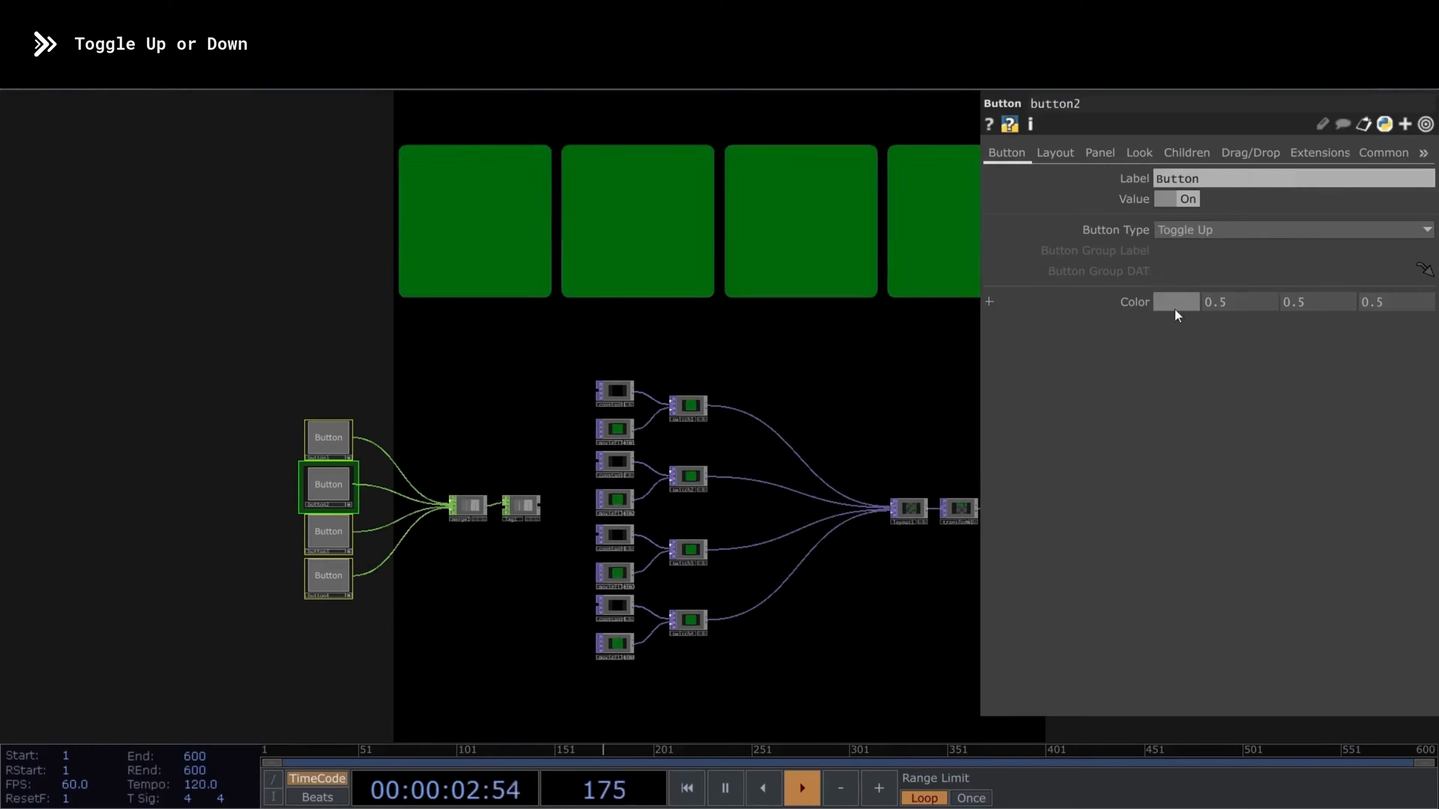
{"action": "key", "text": "p"}
- Test the Toggle Up behaviour by switching all four buttons off, on and off again
{"action": "left_click", "coordinate": [326, 451]}
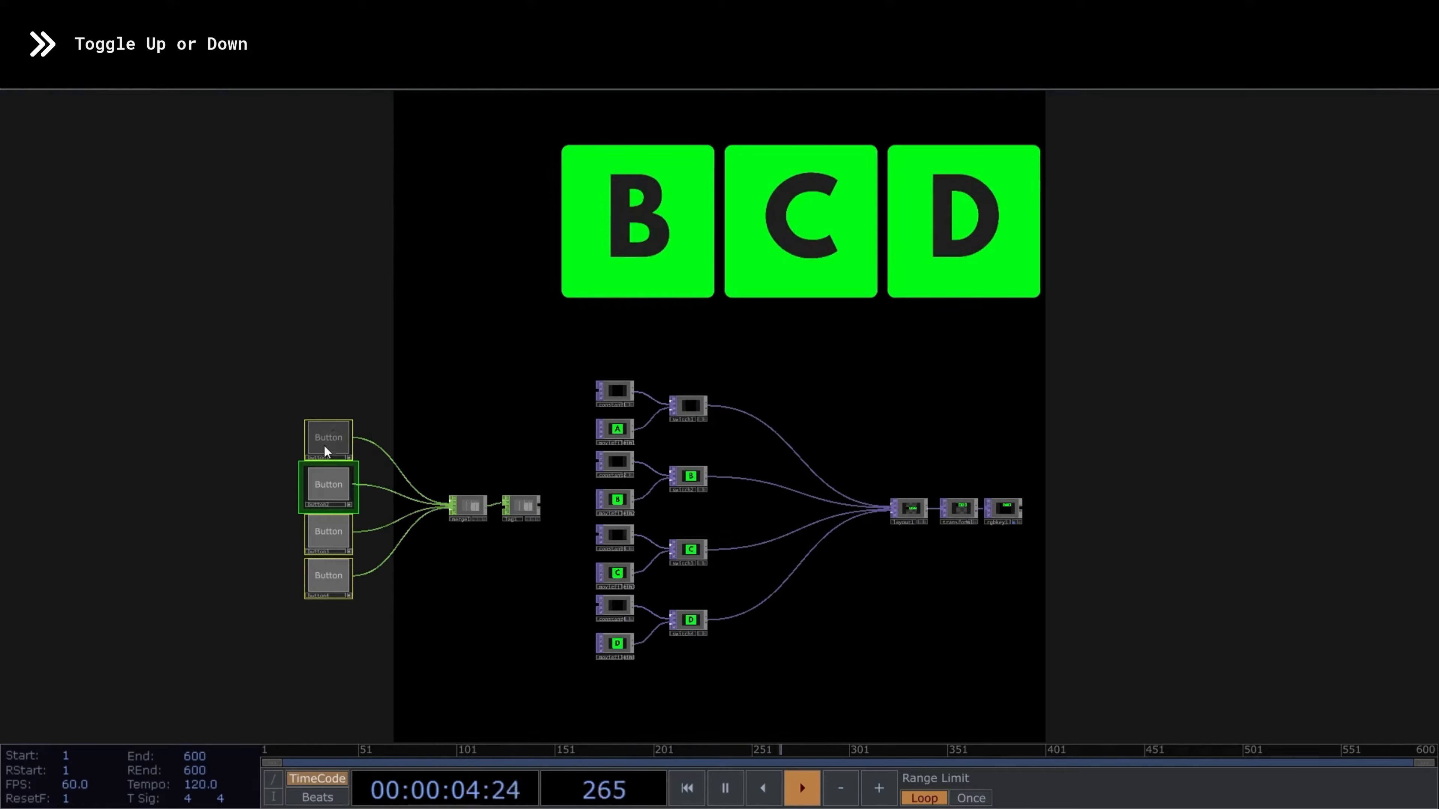
{"action": "left_click", "coordinate": [339, 550]}
{"action": "left_click", "coordinate": [328, 575]}
{"action": "left_click", "coordinate": [334, 473]}
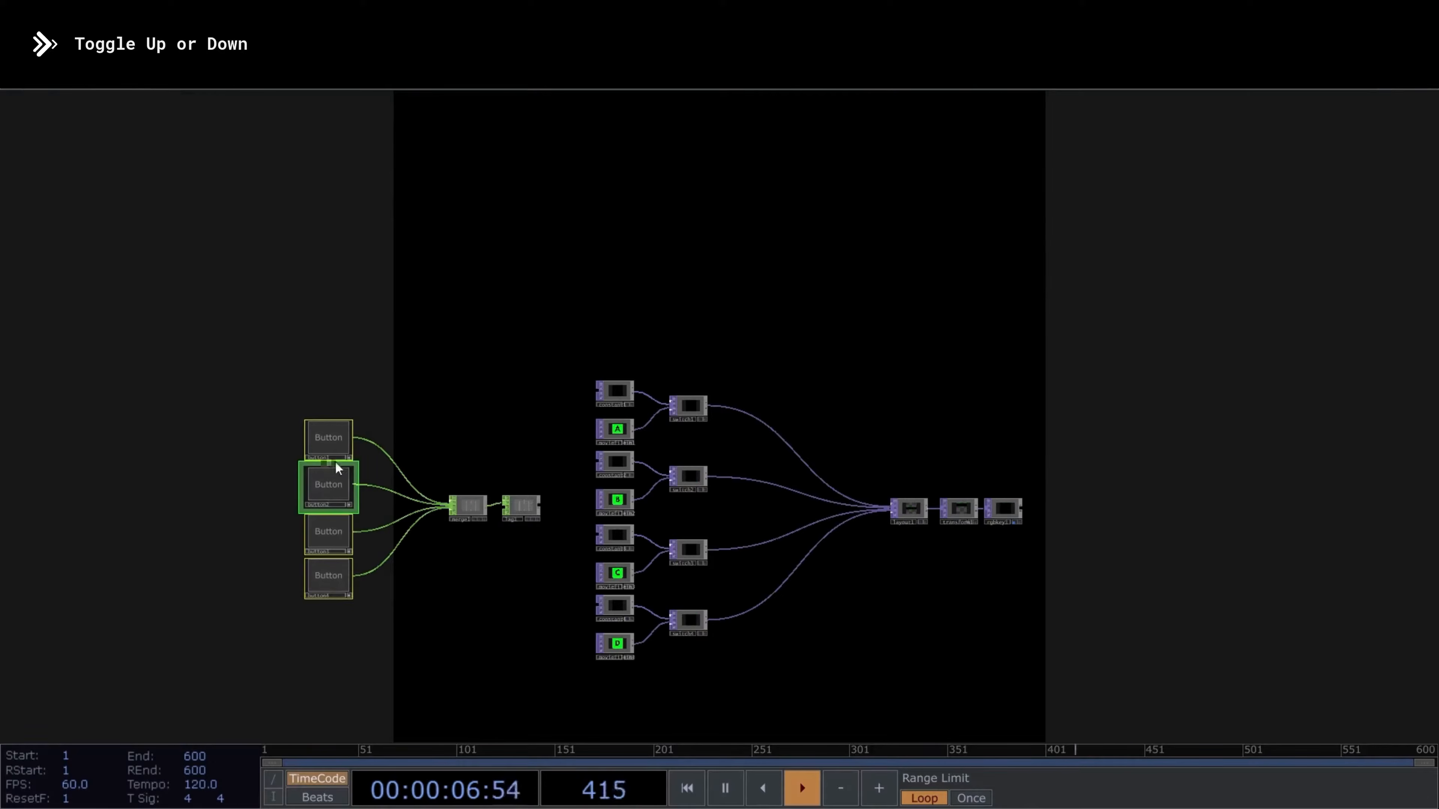
{"action": "left_click", "coordinate": [333, 448]}
{"action": "left_click", "coordinate": [337, 537]}
{"action": "left_click", "coordinate": [332, 566]}
{"action": "left_click", "coordinate": [320, 482]}
{"action": "left_click", "coordinate": [330, 442]}
{"action": "left_click", "coordinate": [342, 542]}
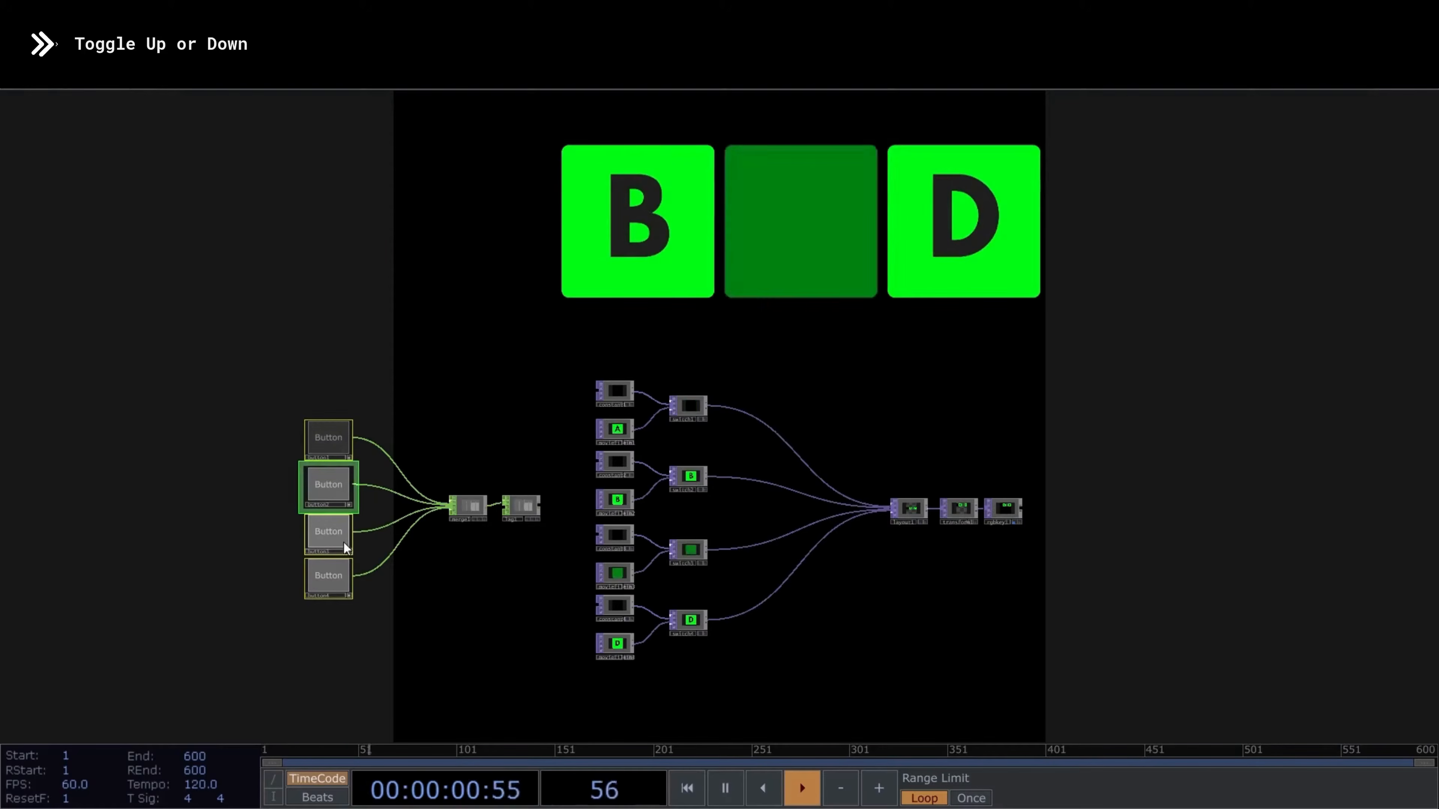
{"action": "left_click", "coordinate": [339, 492]}
{"action": "left_click", "coordinate": [341, 571]}
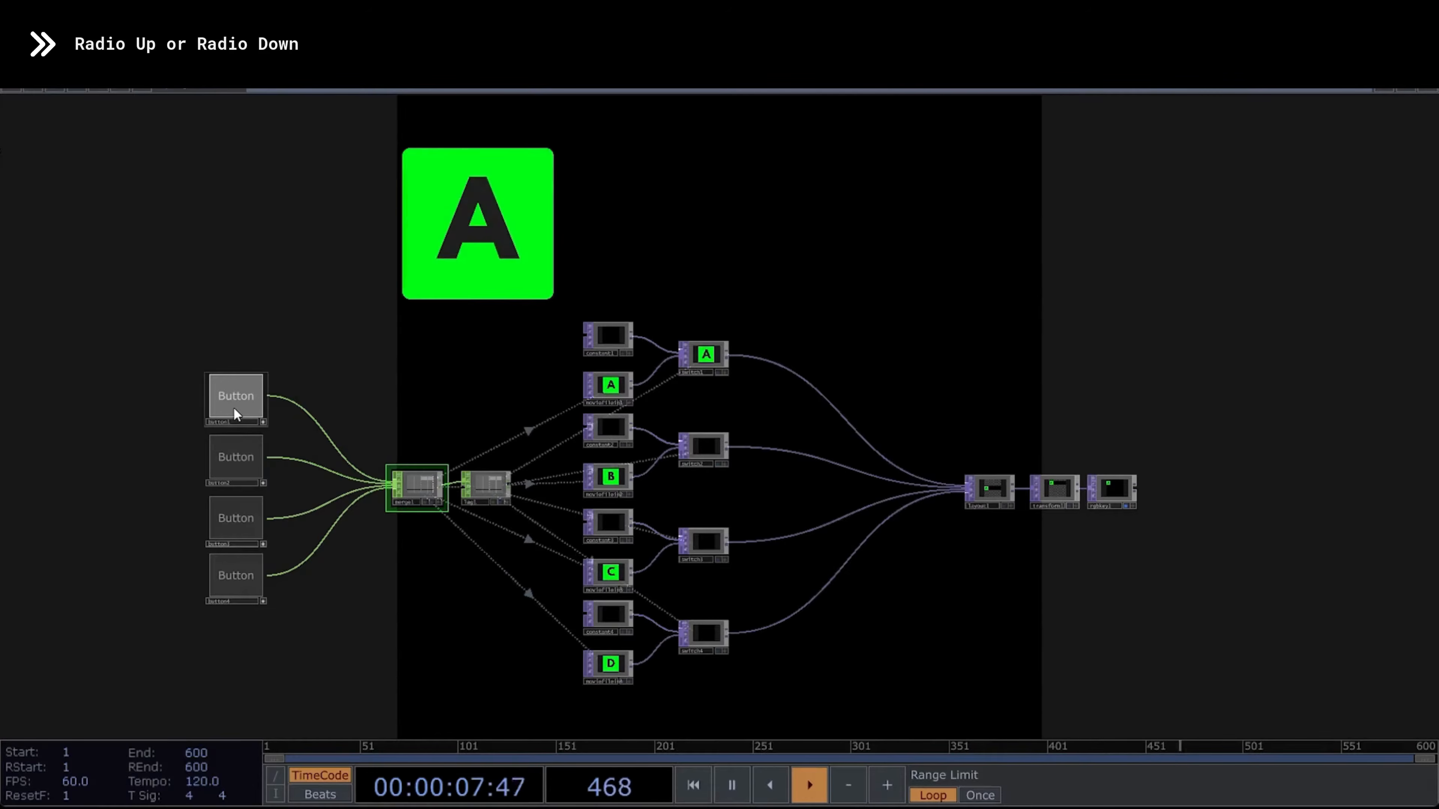
- Test the Radio Down behaviour by activating the four buttons one at a time in varying order
{"action": "left_click", "coordinate": [221, 455]}
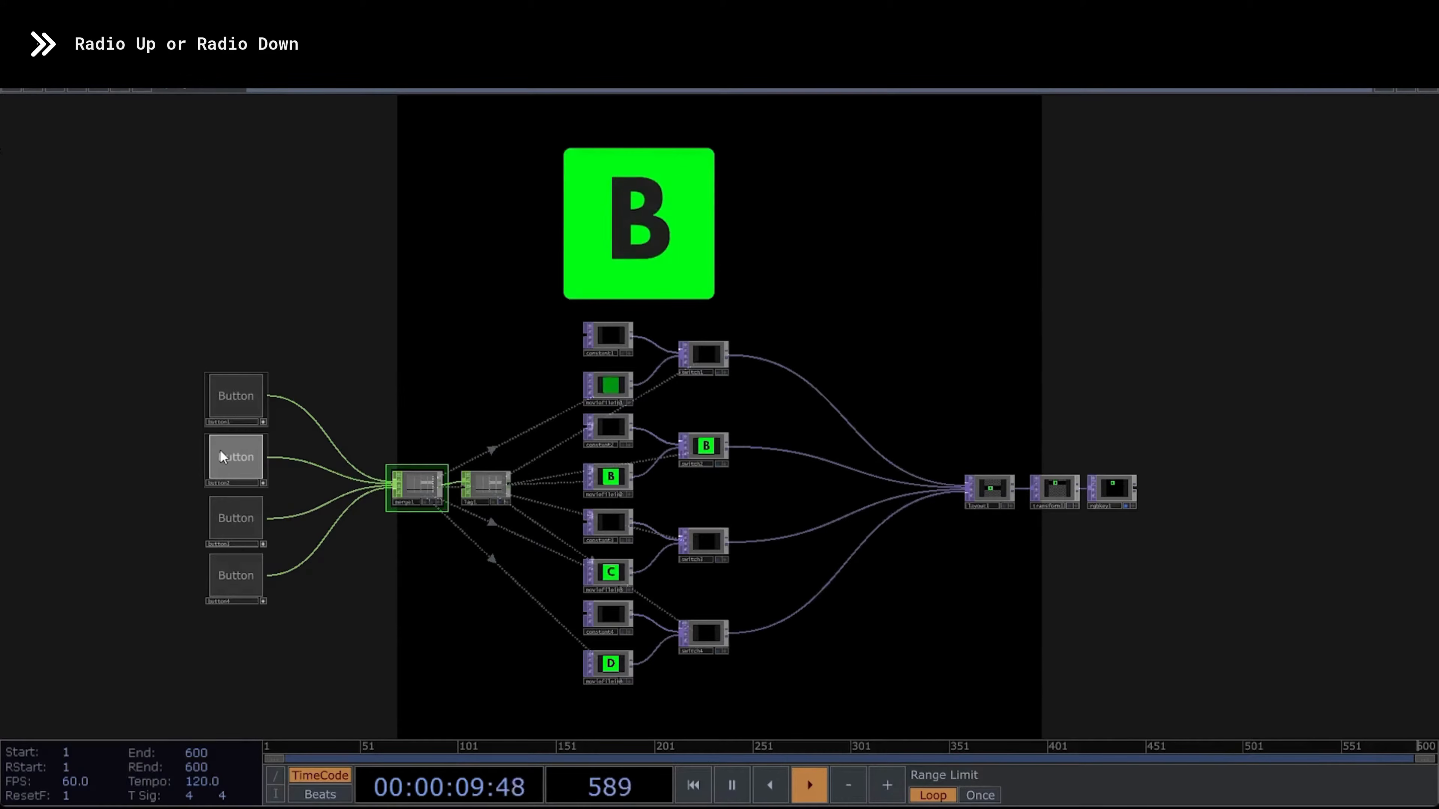
{"action": "left_click", "coordinate": [217, 512]}
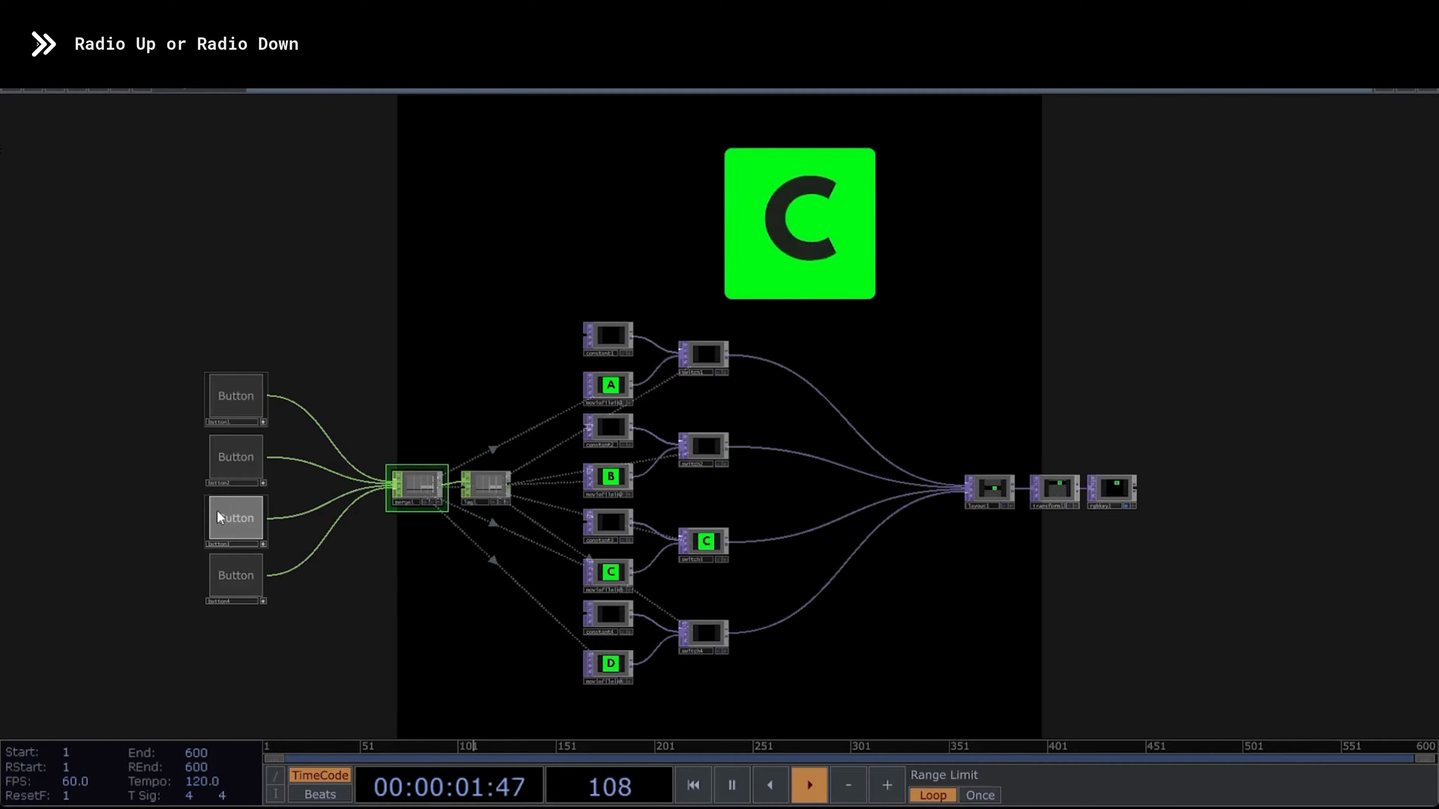
{"action": "left_click", "coordinate": [230, 402]}
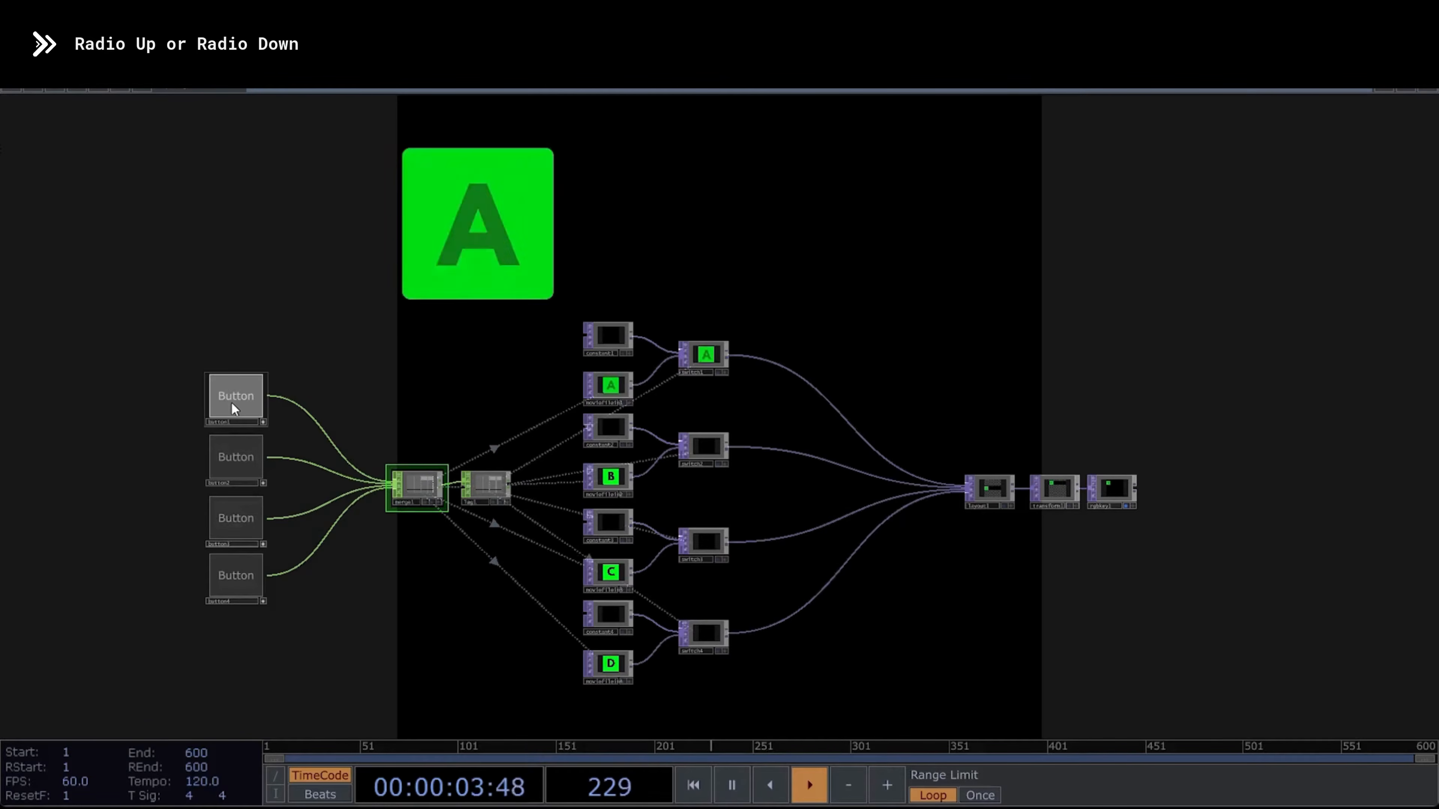
{"action": "left_click", "coordinate": [238, 577]}
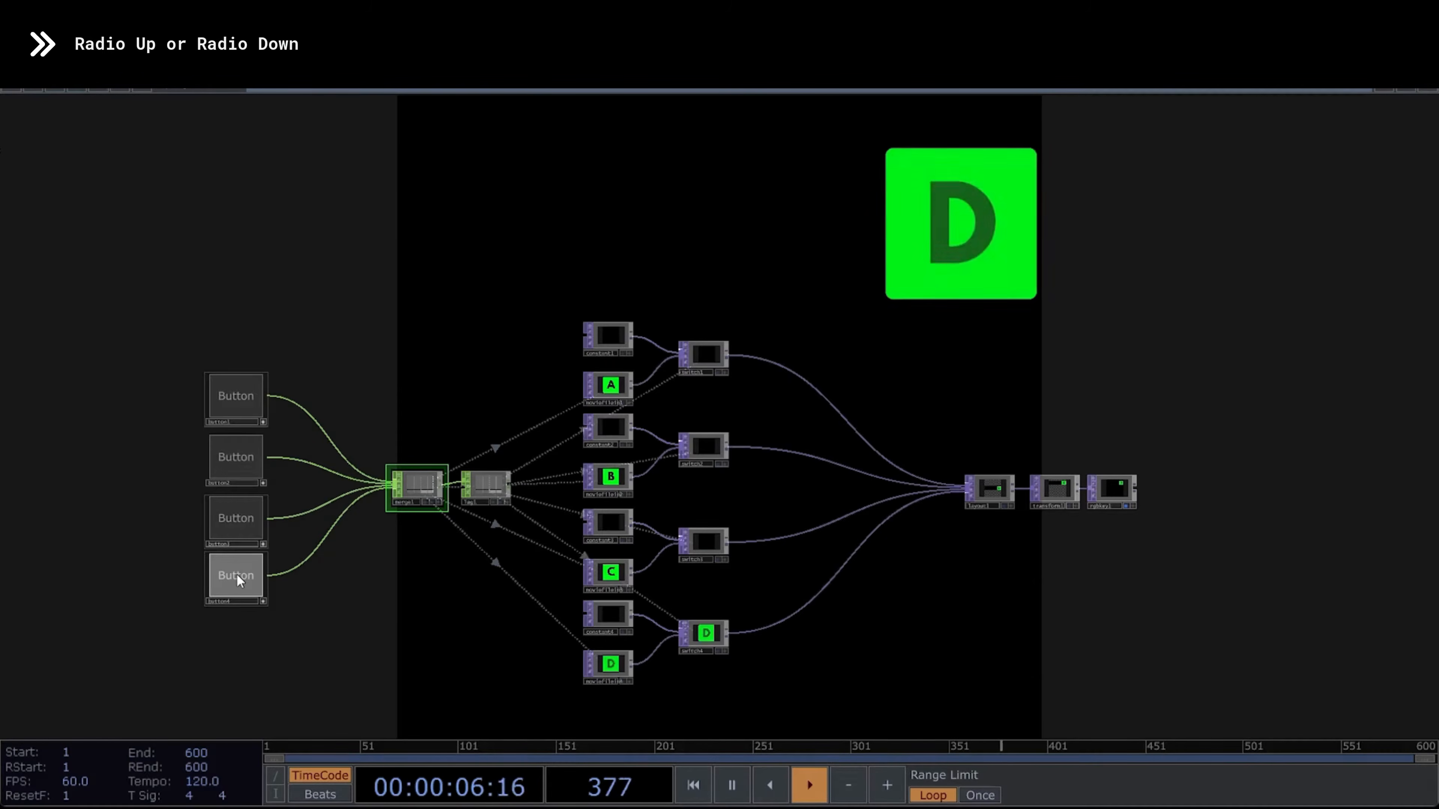
{"action": "left_click", "coordinate": [237, 517]}
{"action": "left_click", "coordinate": [240, 459]}
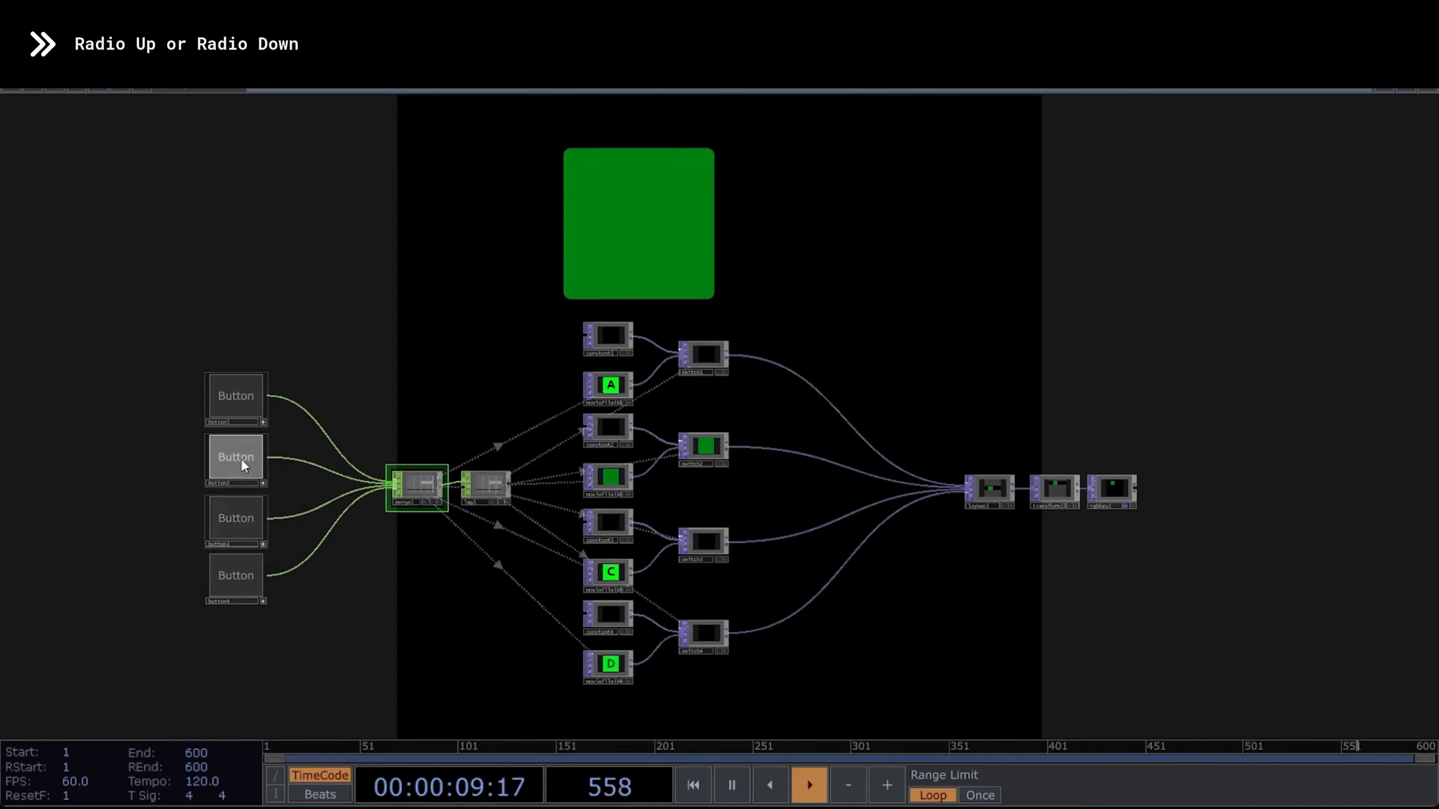
{"action": "left_click", "coordinate": [241, 404]}
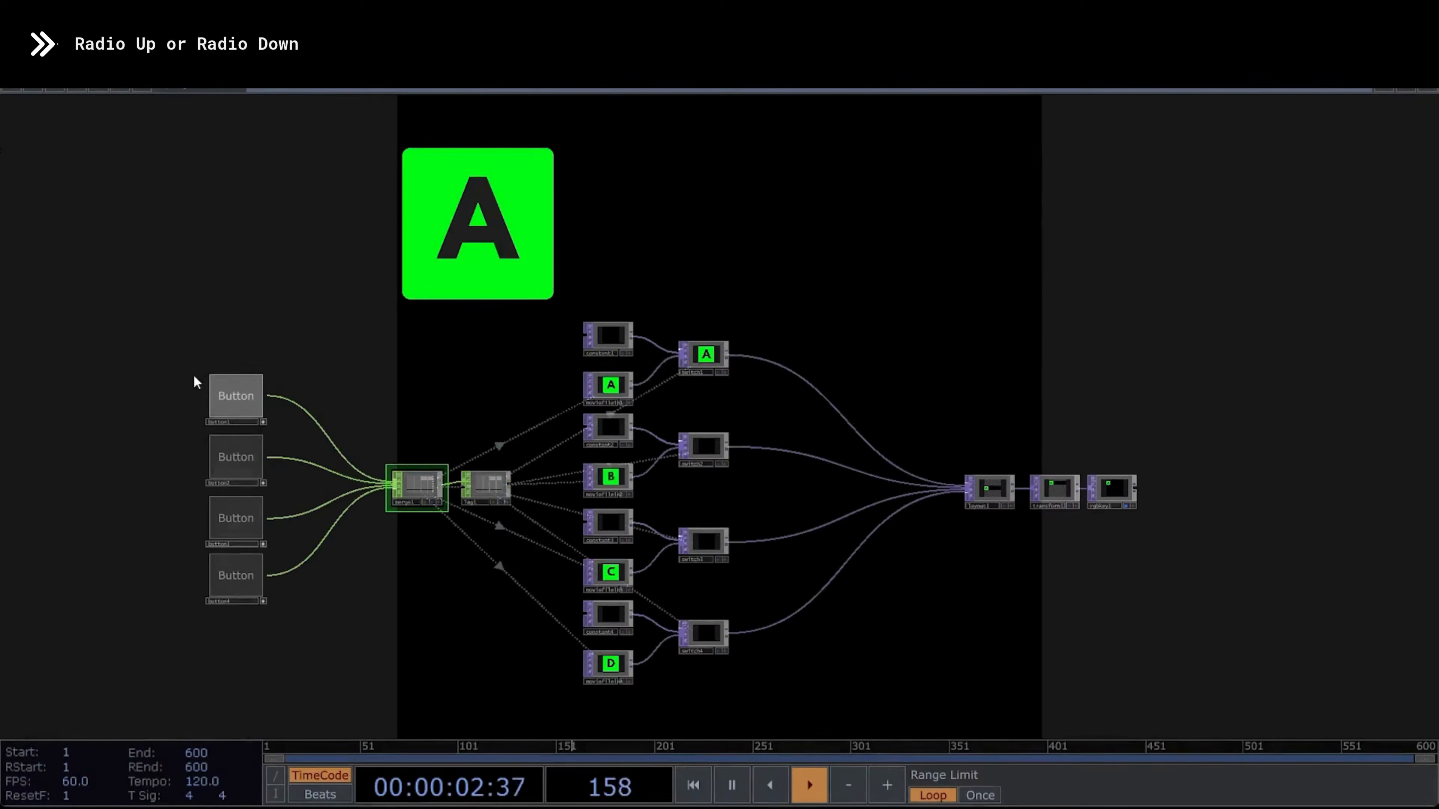
- Select all four buttons and set their Button Group Label to GR1
{"action": "left_click_drag", "start_coordinate": [137, 344], "coordinate": [266, 618]}
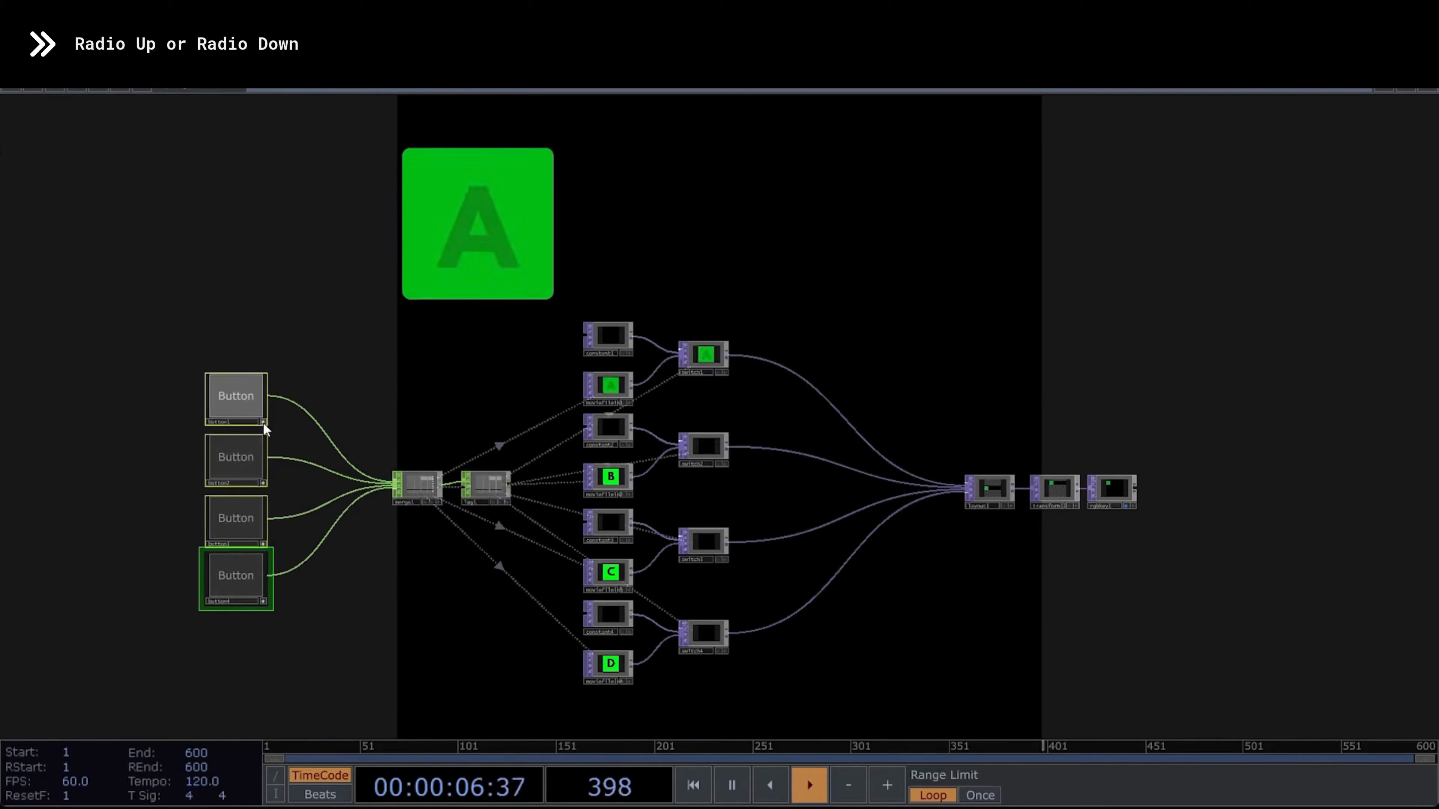
{"action": "key", "text": "p"}
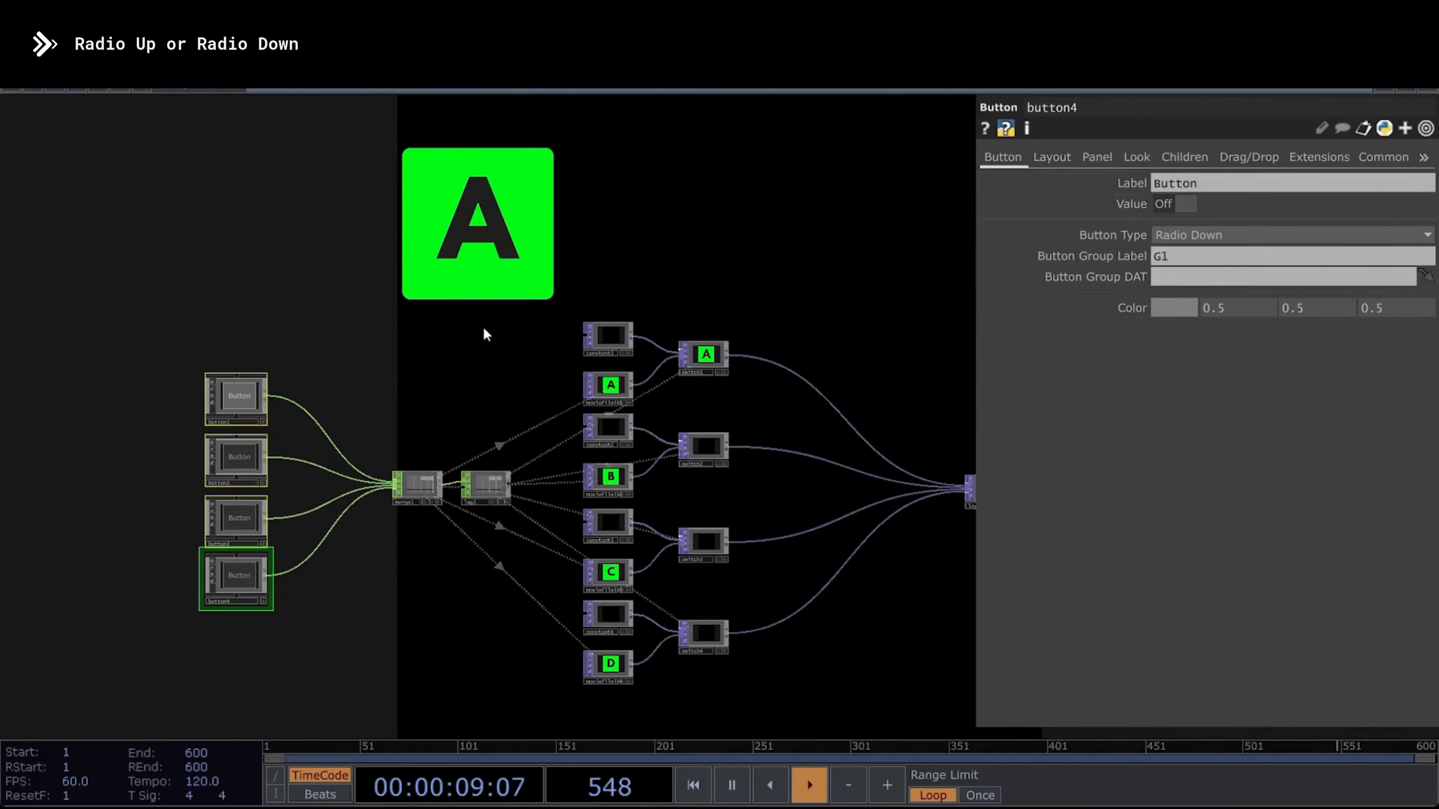
{"action": "left_click", "coordinate": [1142, 253]}
{"action": "type", "text": "GR"}
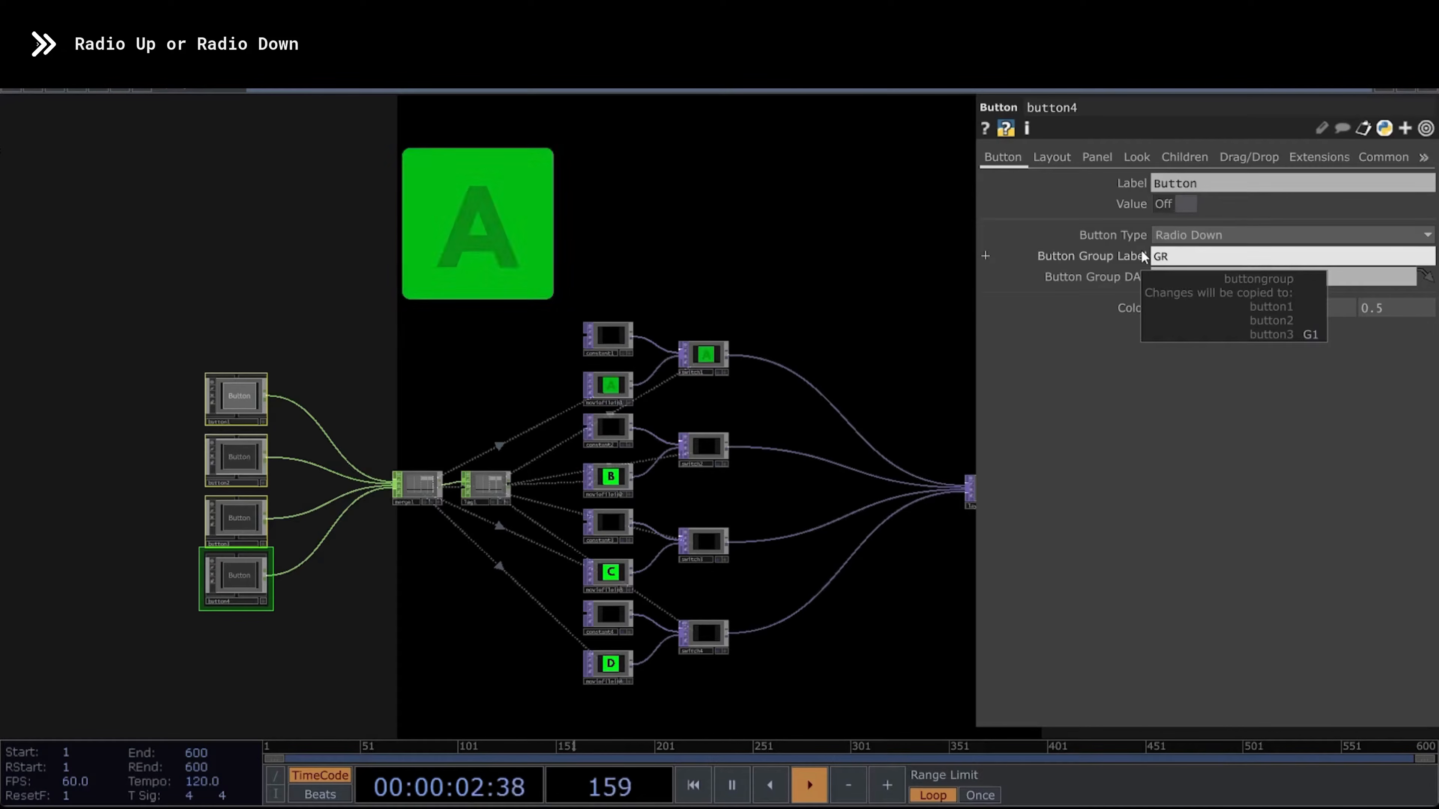
{"action": "key", "text": "Return"}
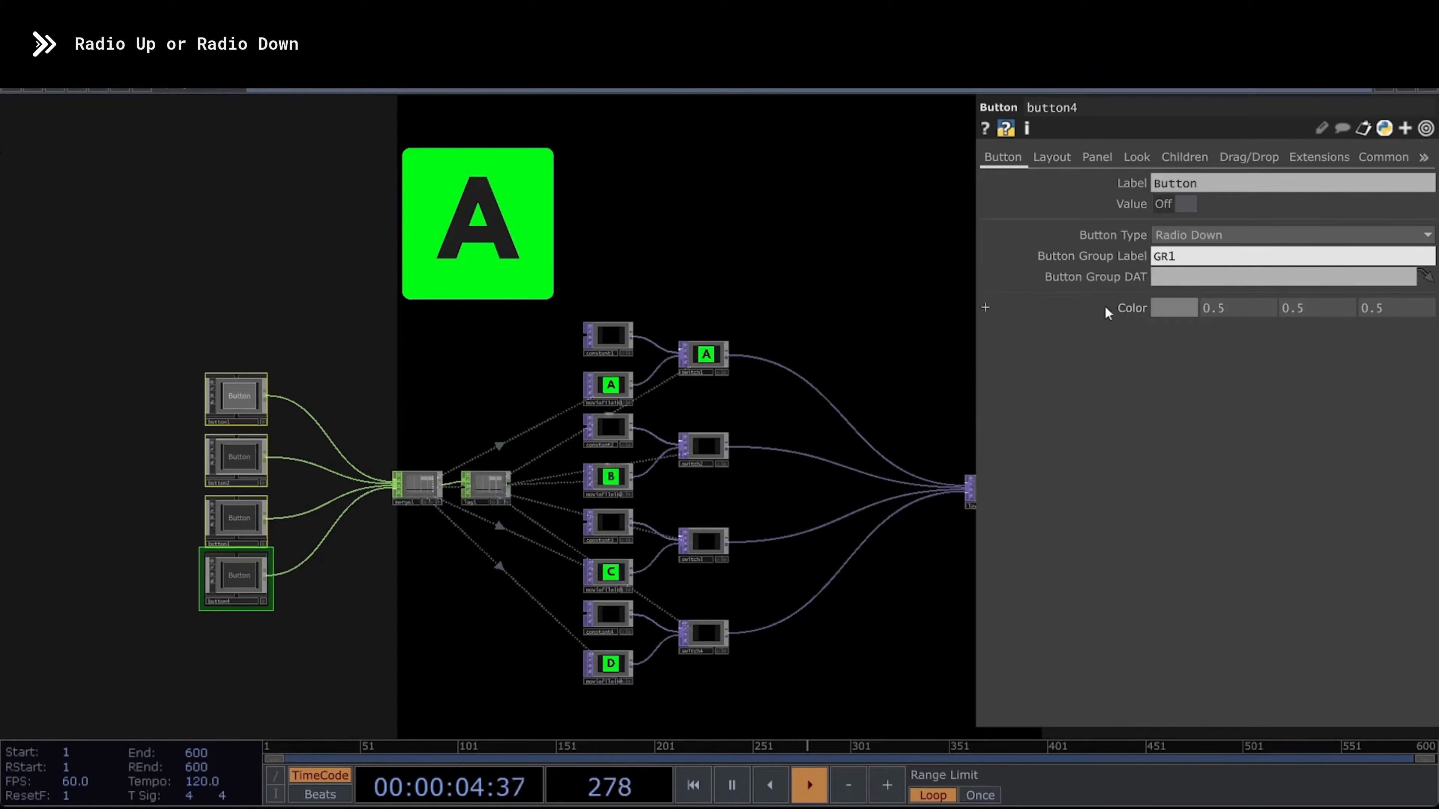
- Add two new Button components in the empty area above the final operators of the network
{"action": "left_click_drag", "start_coordinate": [156, 342], "coordinate": [228, 614]}
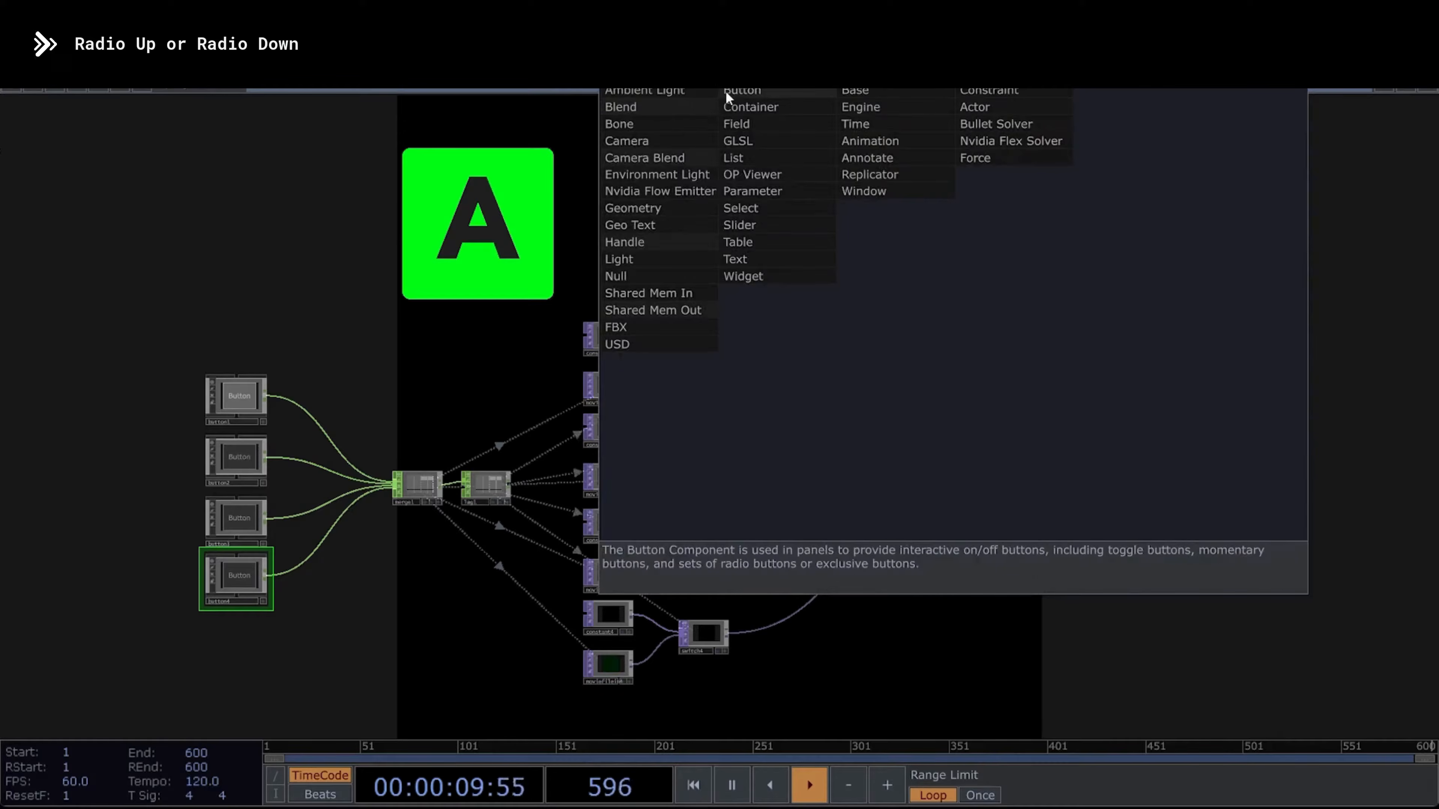
{"action": "left_click", "coordinate": [728, 90]}
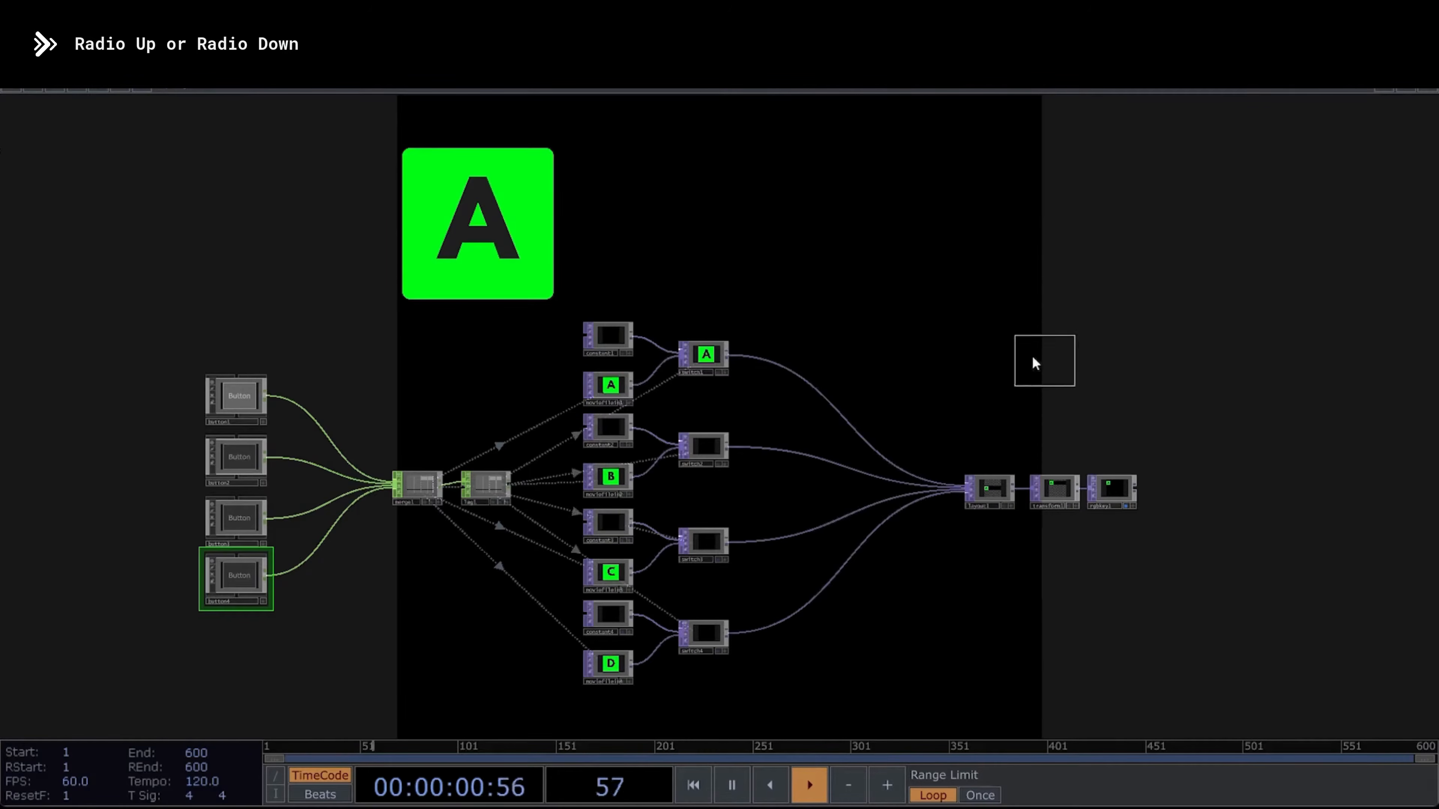
{"action": "left_click", "coordinate": [961, 344]}
{"action": "key", "text": "ctrl+c"}
{"action": "key", "text": "ctrl+v"}
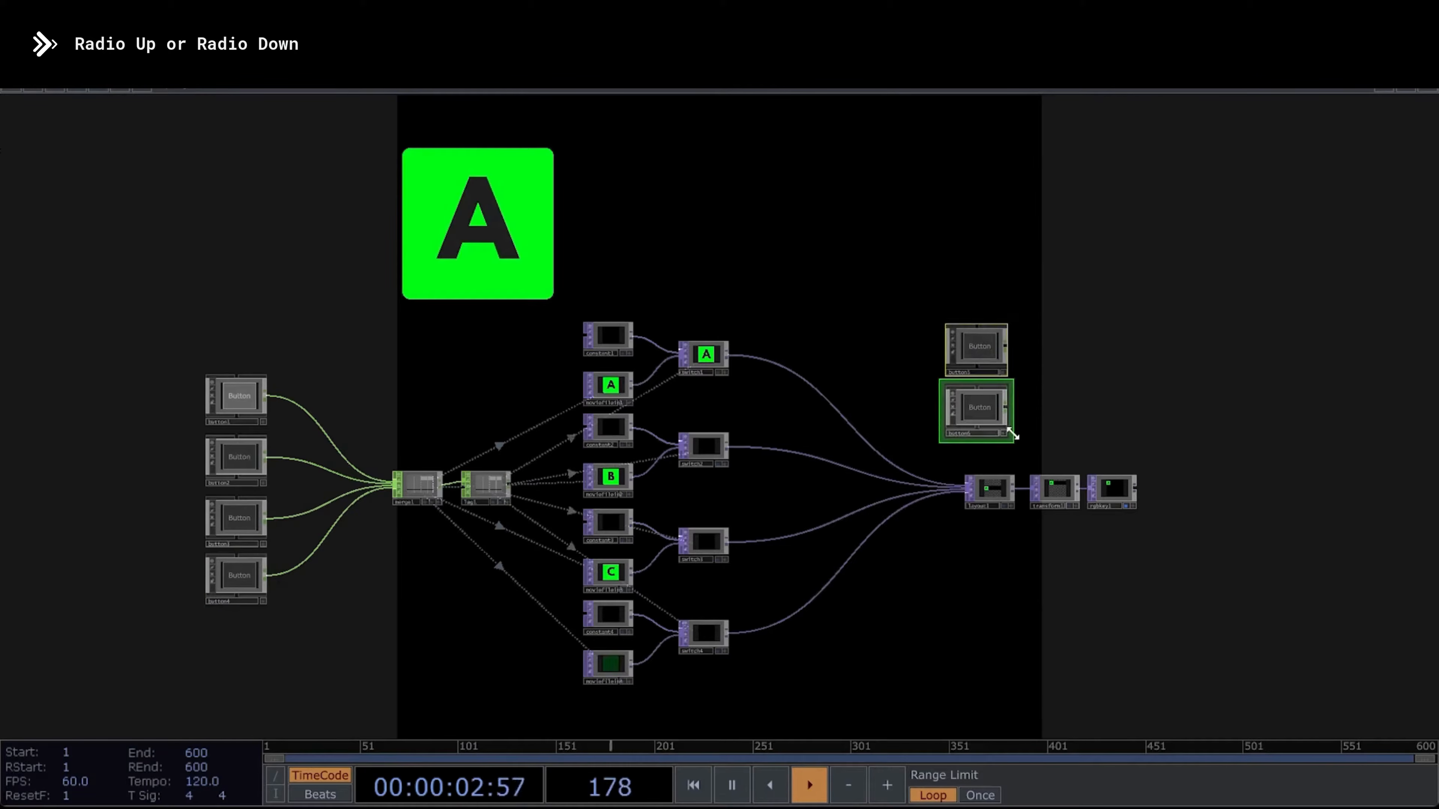
- Set the Button Type of both new buttons to Radio Down
{"action": "key", "text": "p"}
{"action": "left_click", "coordinate": [1205, 235]}
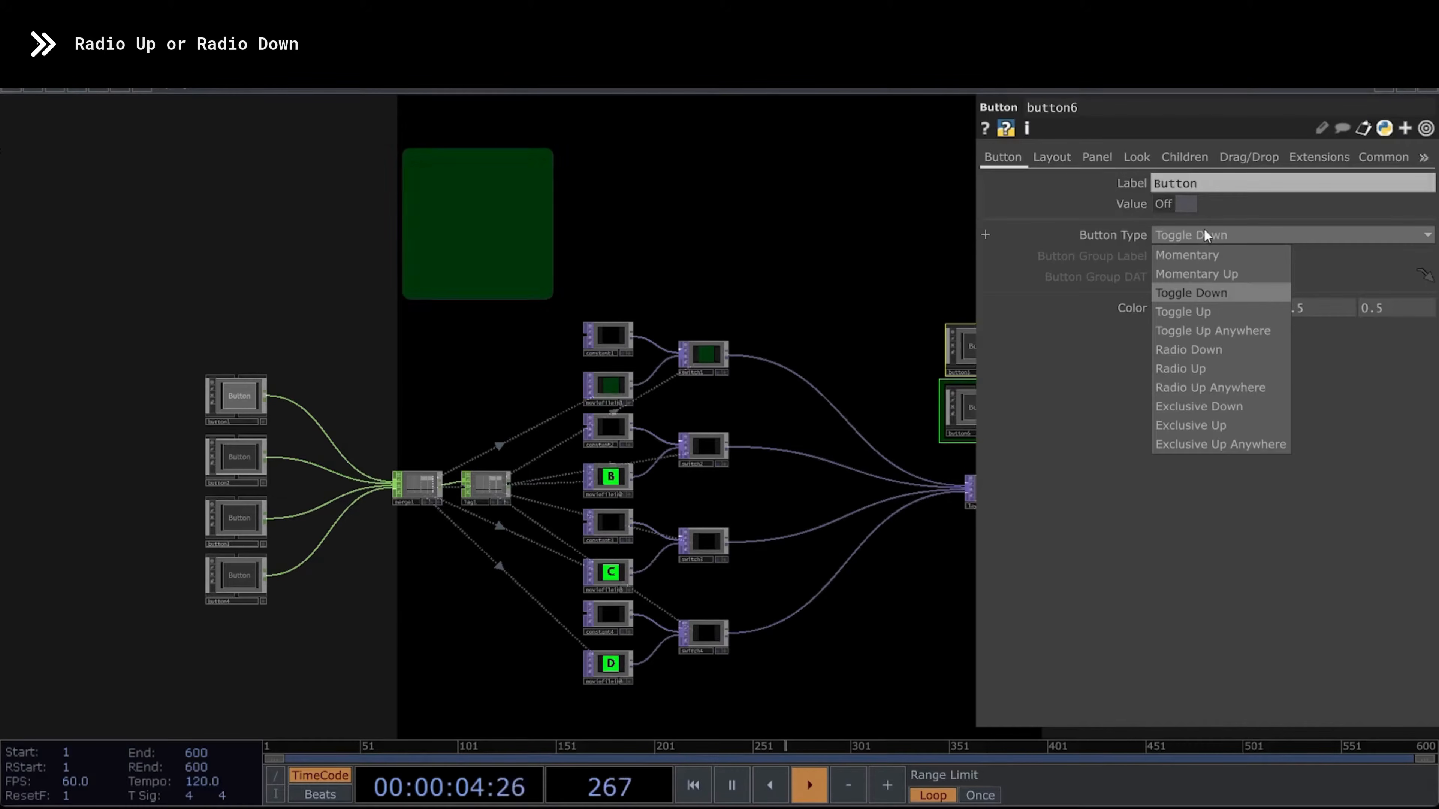
{"action": "left_click", "coordinate": [1215, 344]}
{"action": "key", "text": "p"}
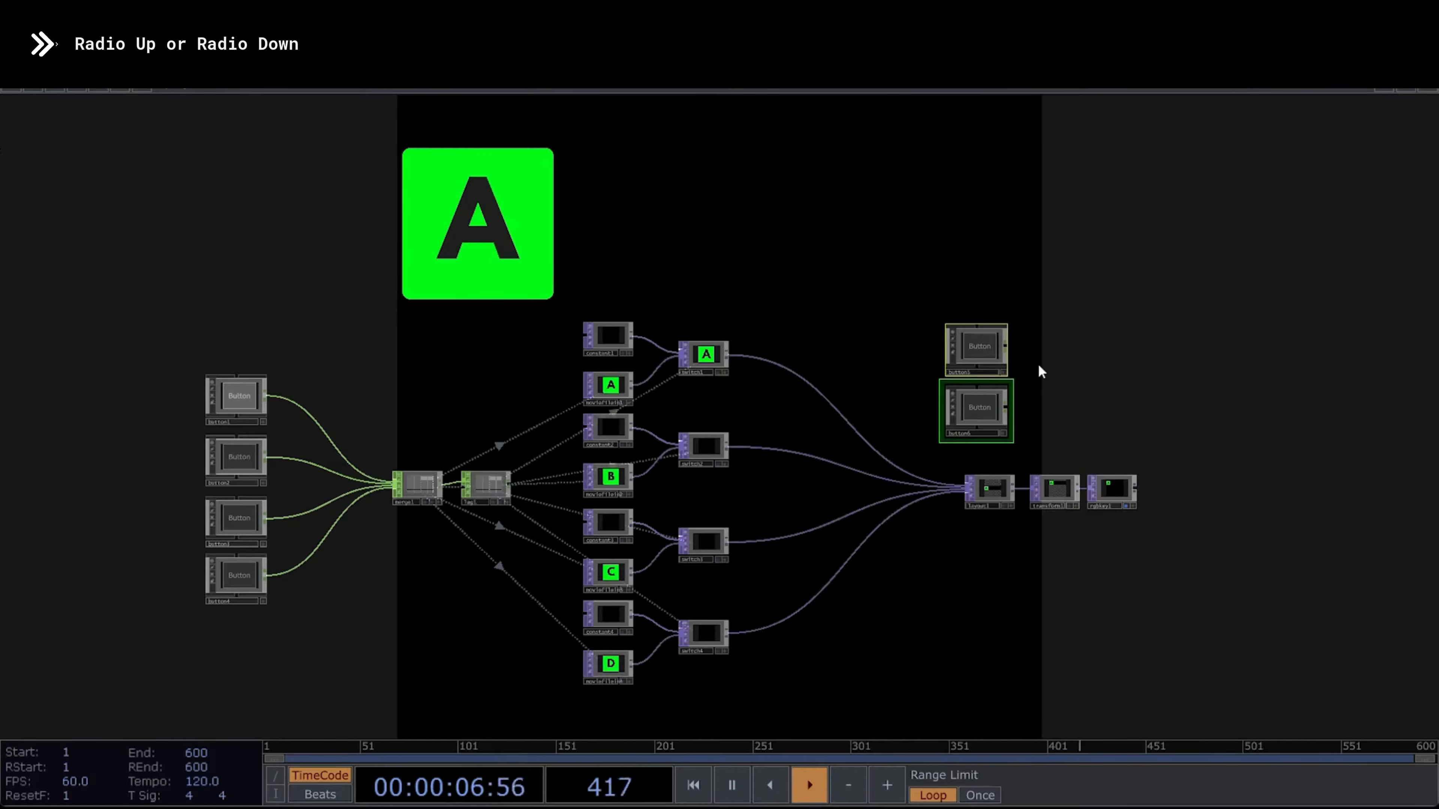
- Test the separate radio groups by activating the two new buttons in turn, followed by the fourth and third clip buttons
{"action": "left_click", "coordinate": [1005, 371]}
{"action": "left_click", "coordinate": [983, 345]}
{"action": "left_click", "coordinate": [988, 400]}
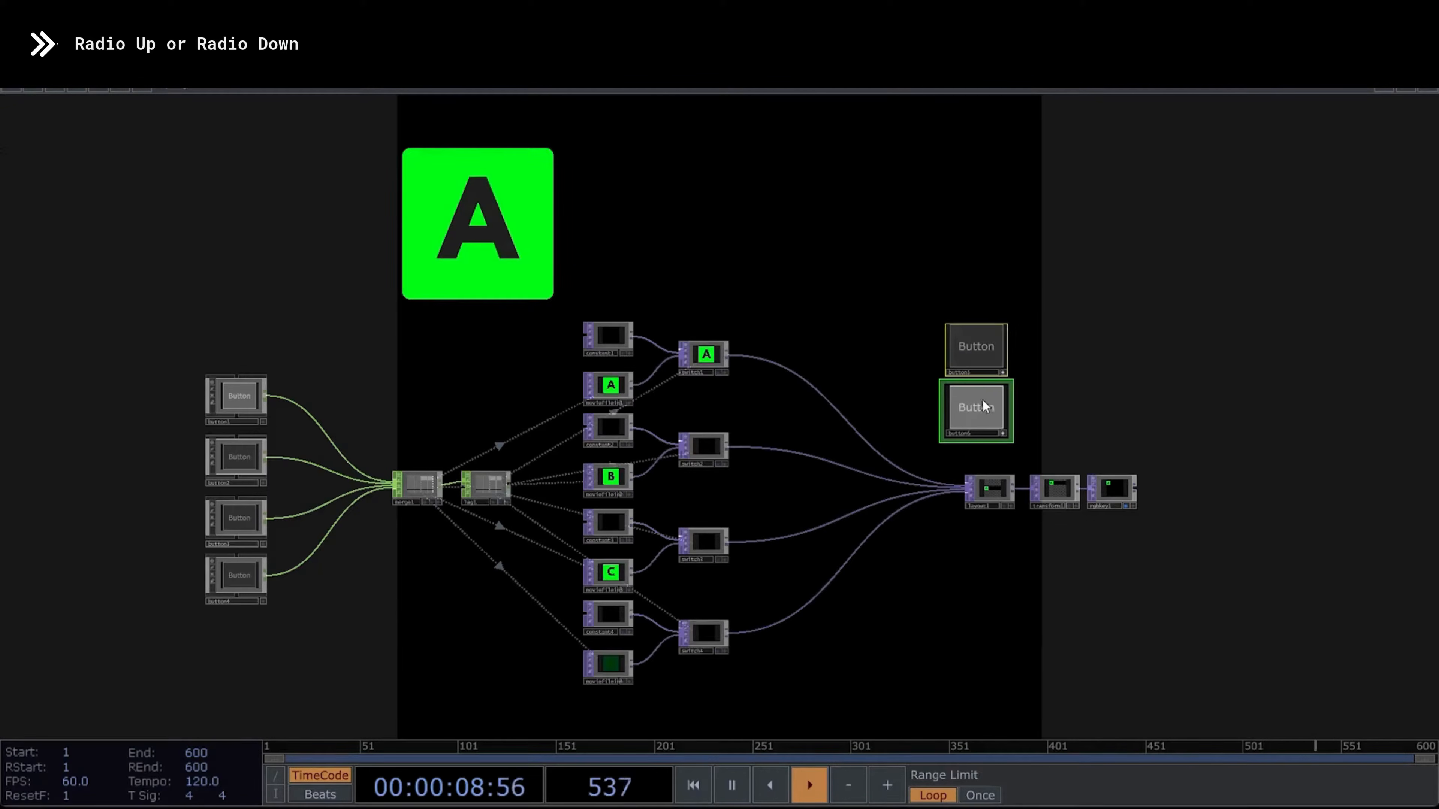
{"action": "left_click_drag", "start_coordinate": [151, 322], "coordinate": [270, 609]}
{"action": "left_click", "coordinate": [253, 579]}
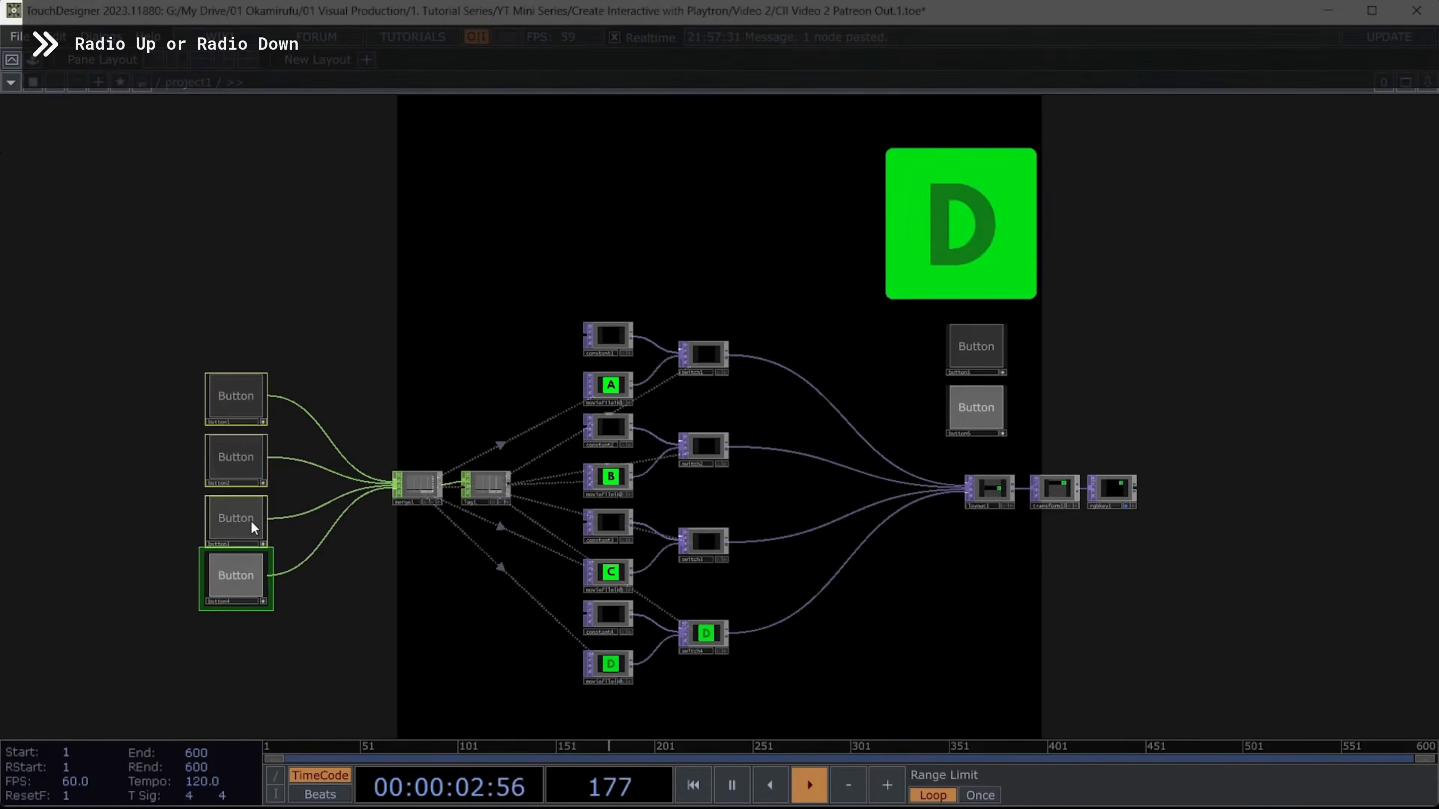
{"action": "left_click", "coordinate": [251, 521]}
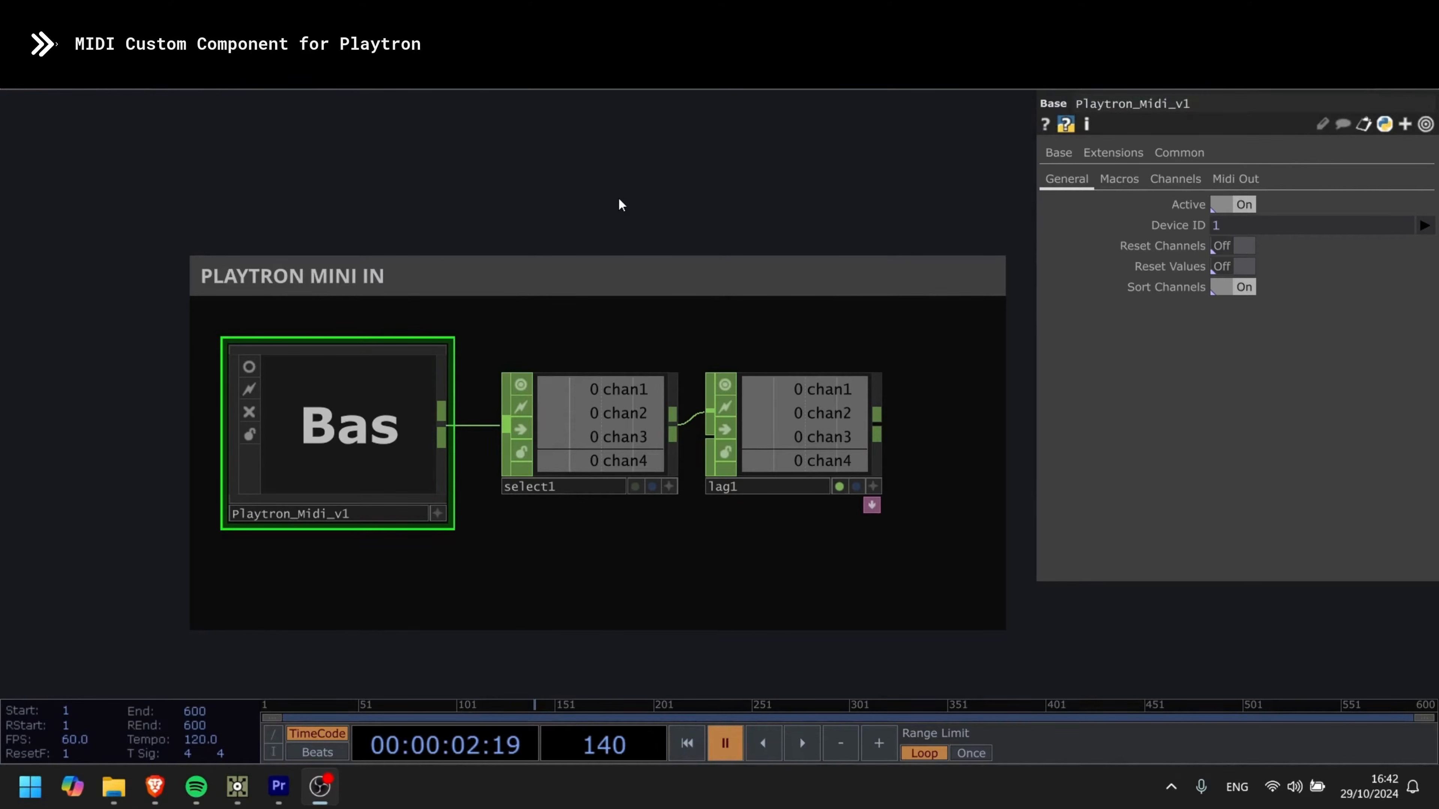
- Examine the Midi In, Phyton and Midi Out sections inside the Playtron_Midi_v1 component and return to the parent network
{"action": "scroll", "coordinate": [601, 229], "scroll_direction": "down", "scroll_amount": 1}
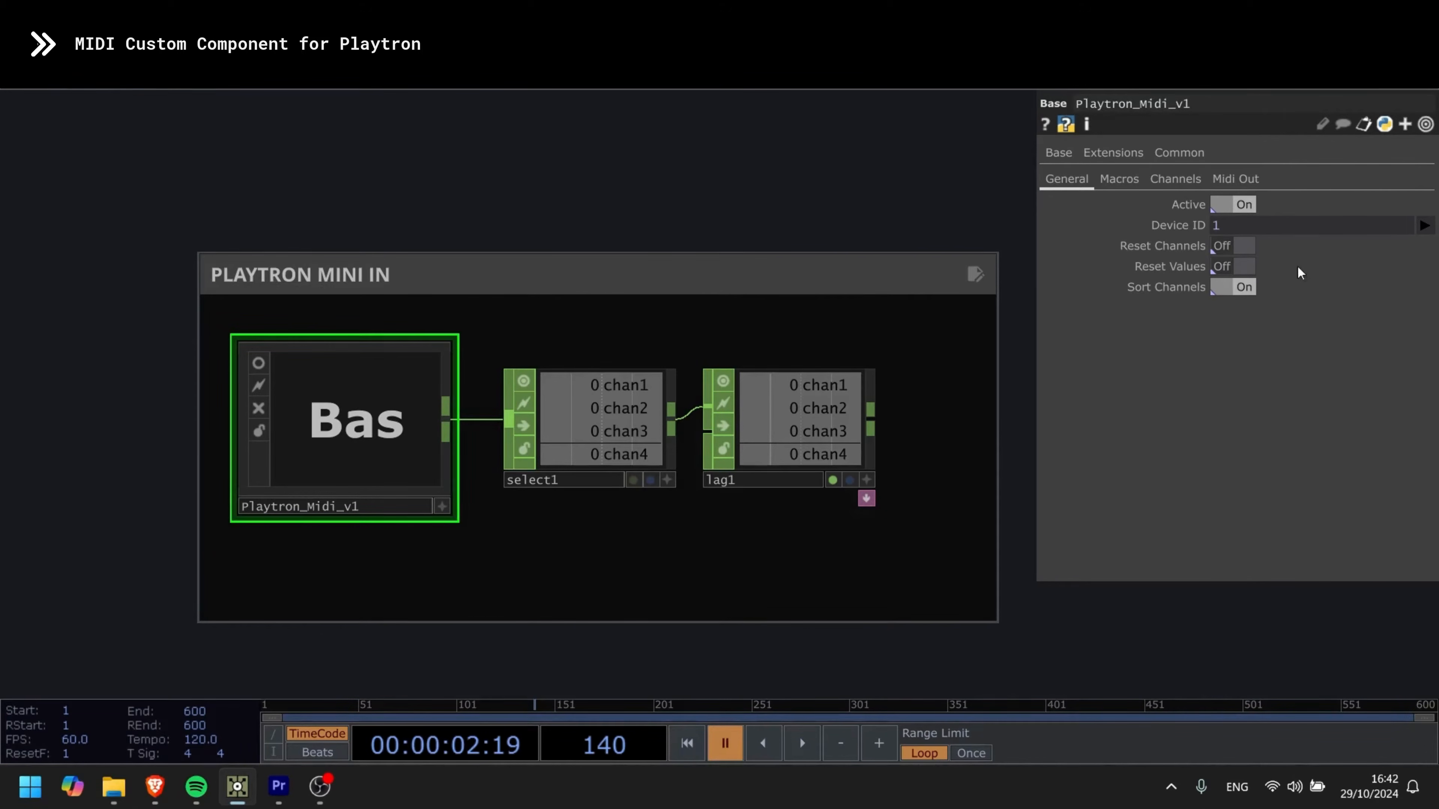
{"action": "double_click", "coordinate": [365, 421]}
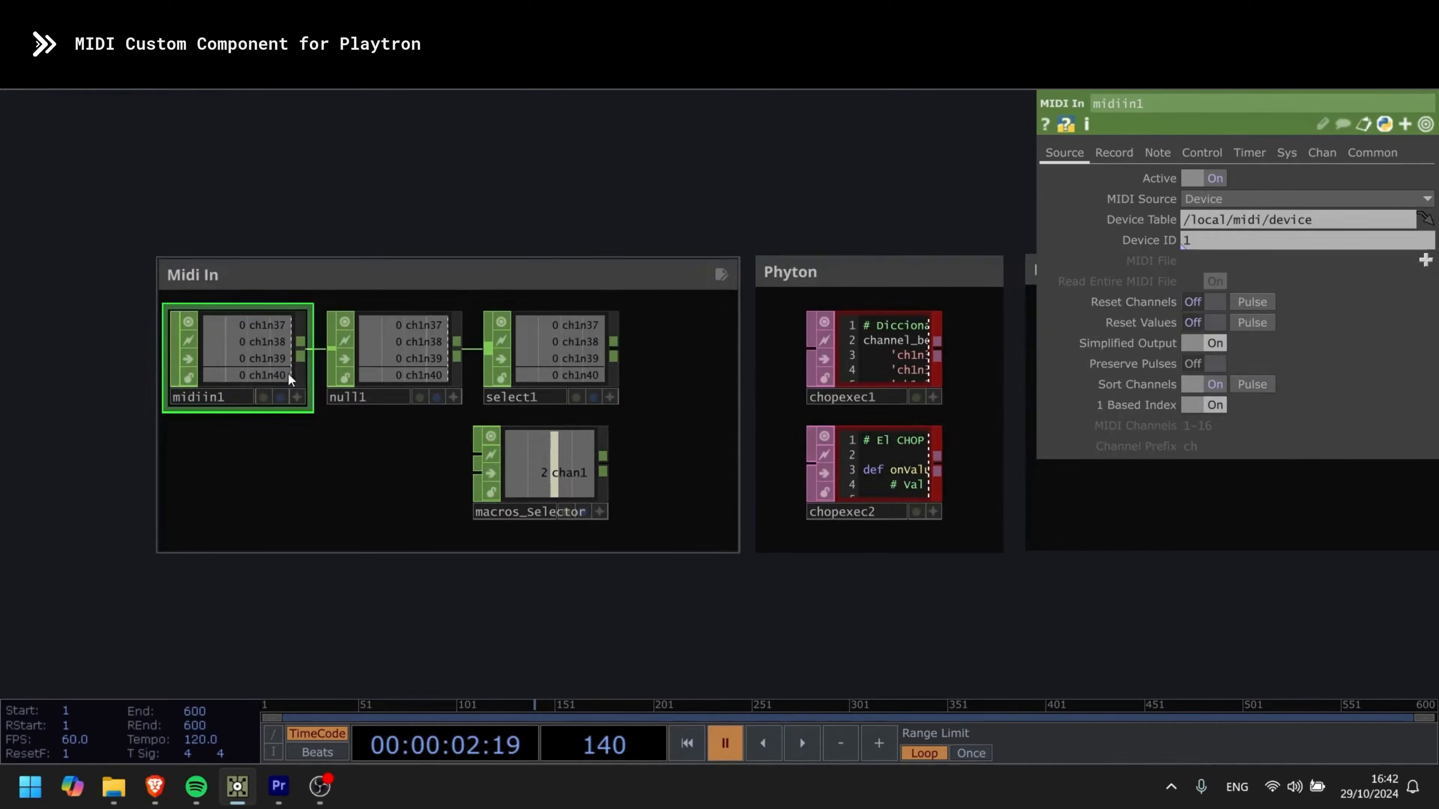
{"action": "scroll", "coordinate": [588, 222], "scroll_direction": "down", "scroll_amount": 1}
{"action": "key", "text": "h"}
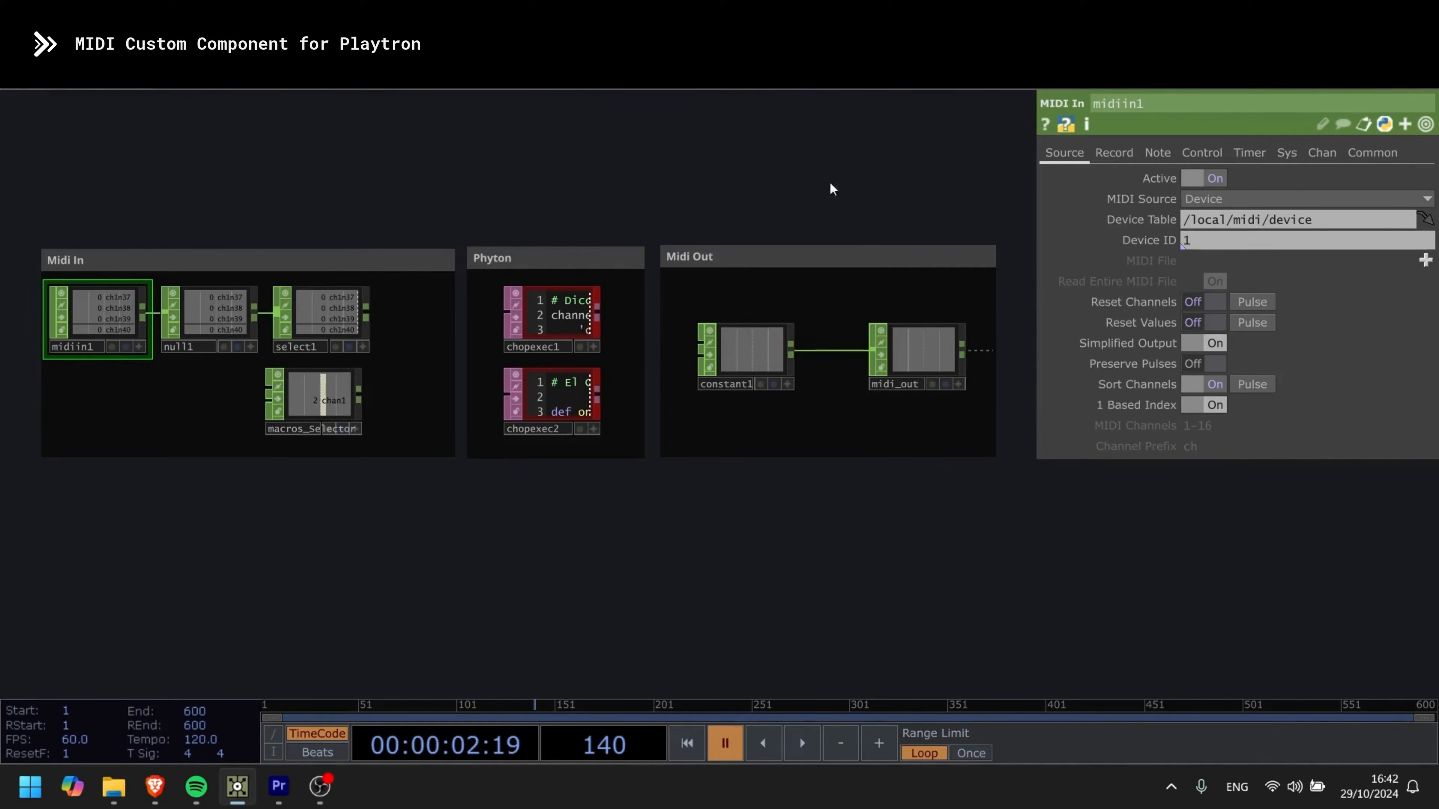
{"action": "left_click_drag", "start_coordinate": [509, 173], "coordinate": [610, 251]}
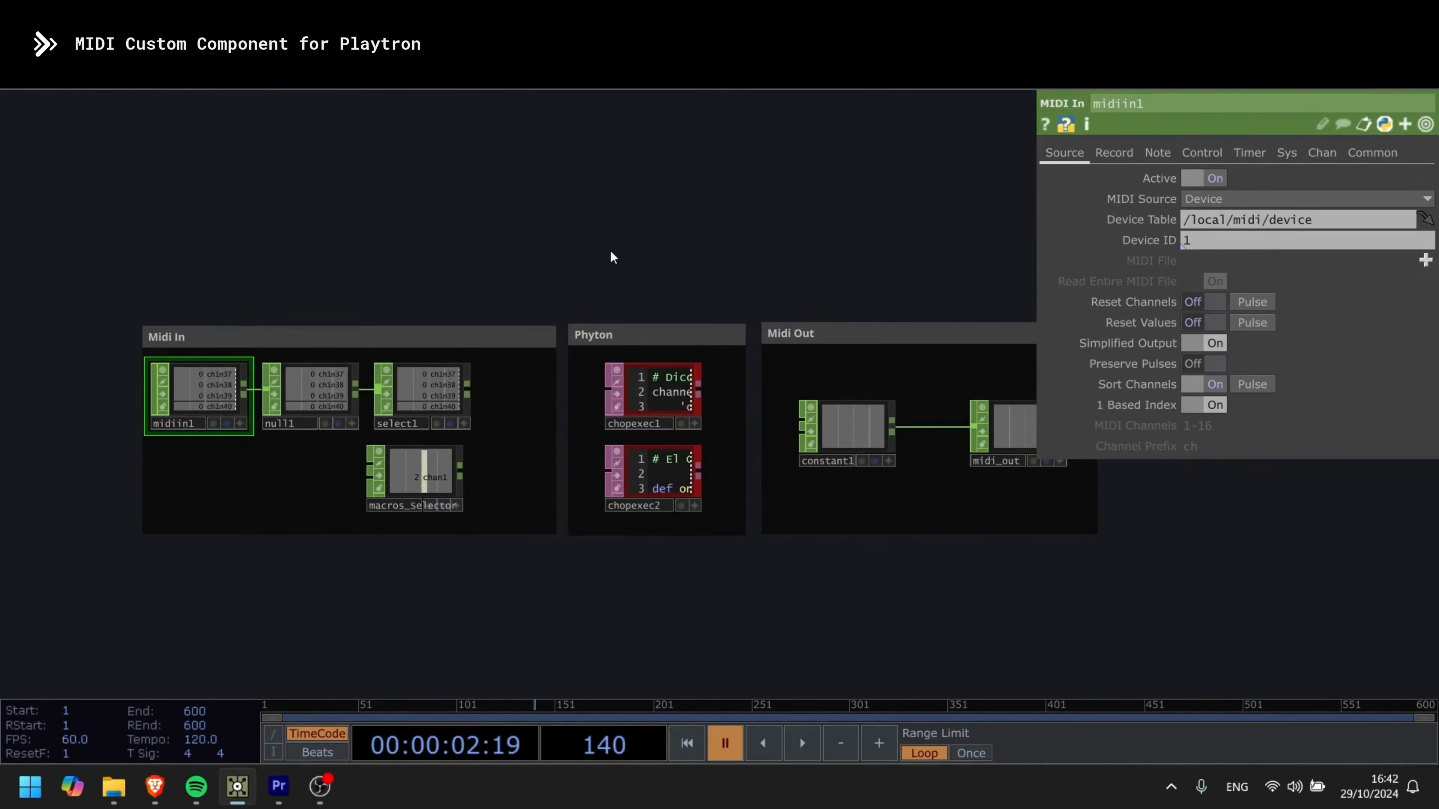
{"action": "key", "text": "u"}
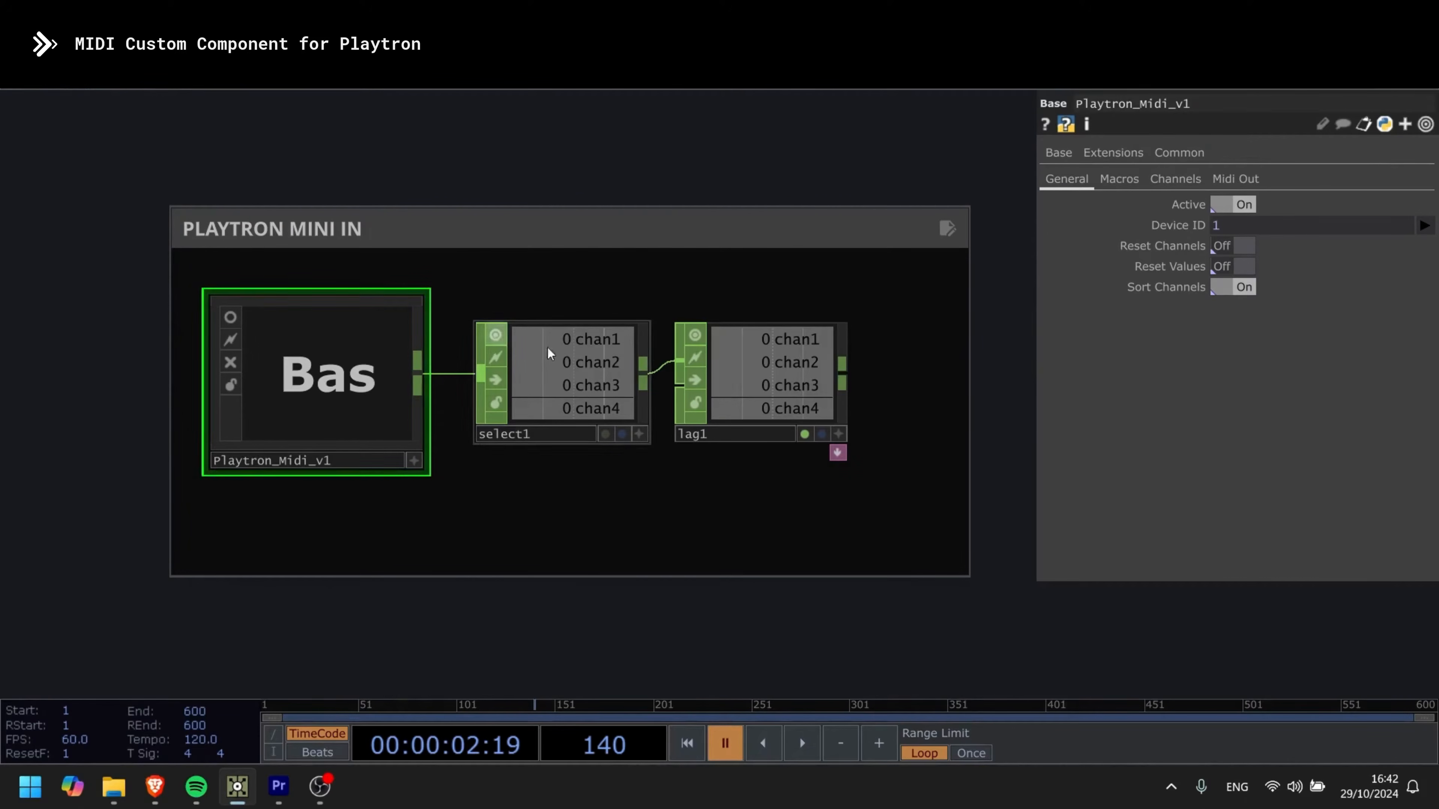
- Set the Macros parameter of Playtron_Midi_v1 to Momentary Down
{"action": "left_click", "coordinate": [1120, 180]}
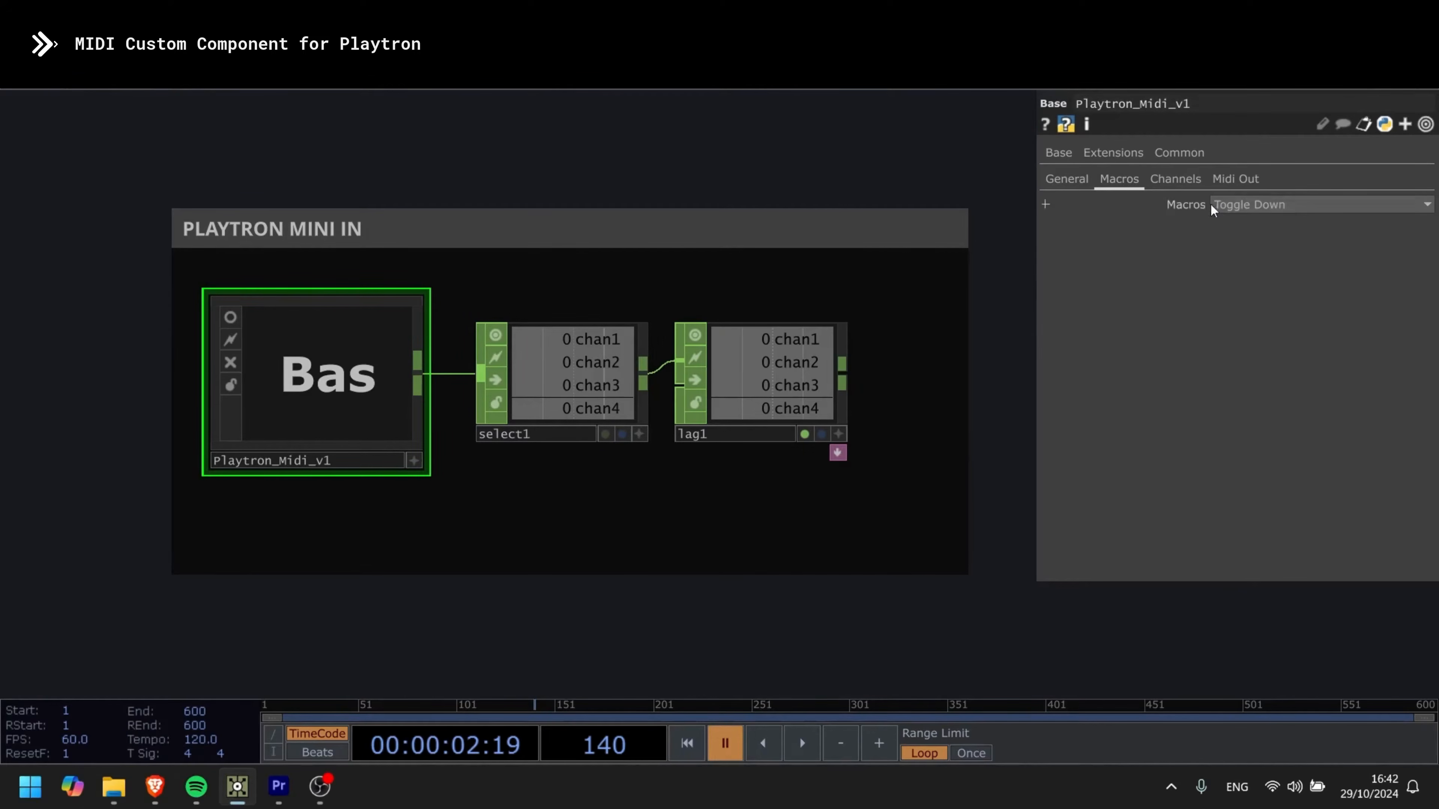
{"action": "left_click", "coordinate": [563, 366]}
{"action": "left_click", "coordinate": [379, 363]}
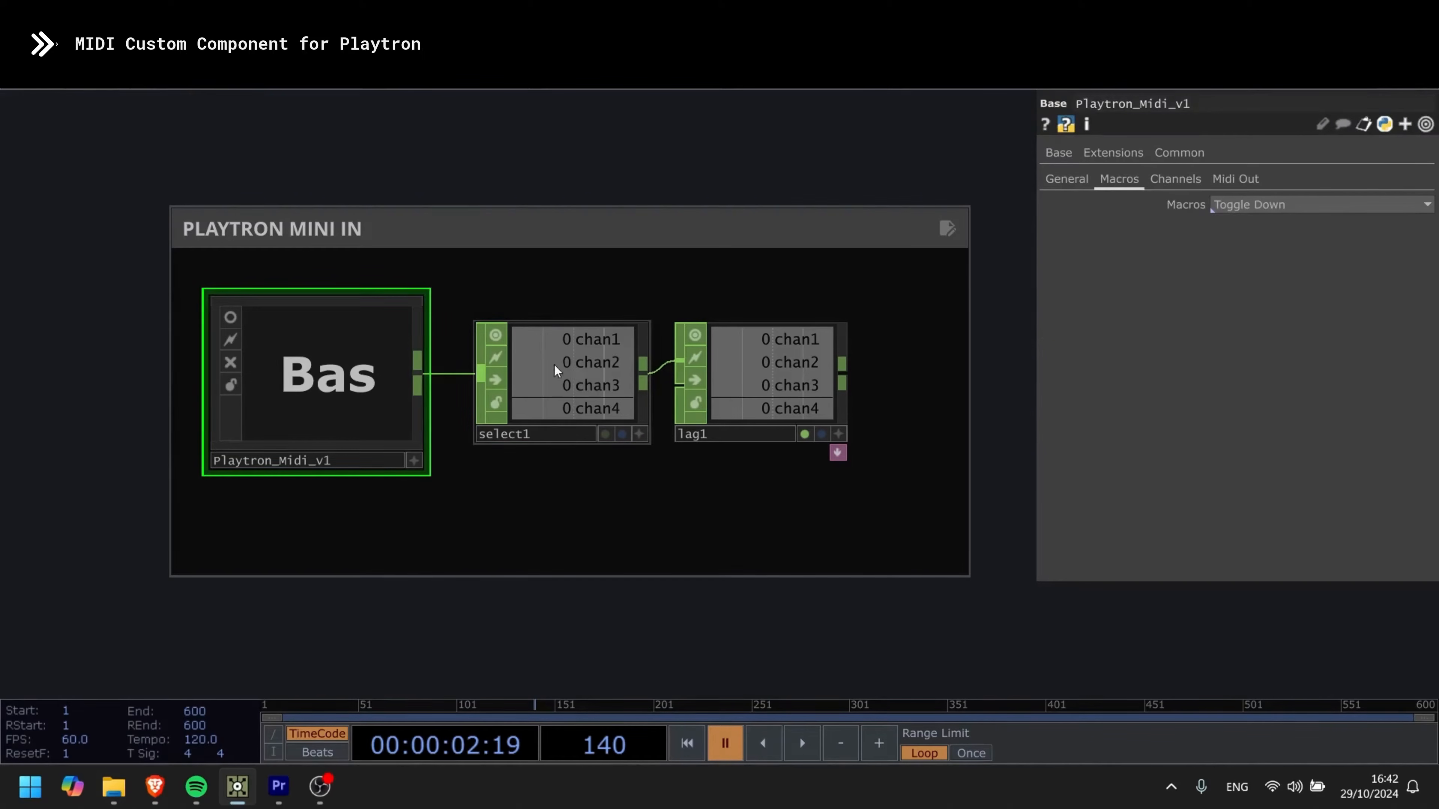
{"action": "left_click", "coordinate": [1269, 207]}
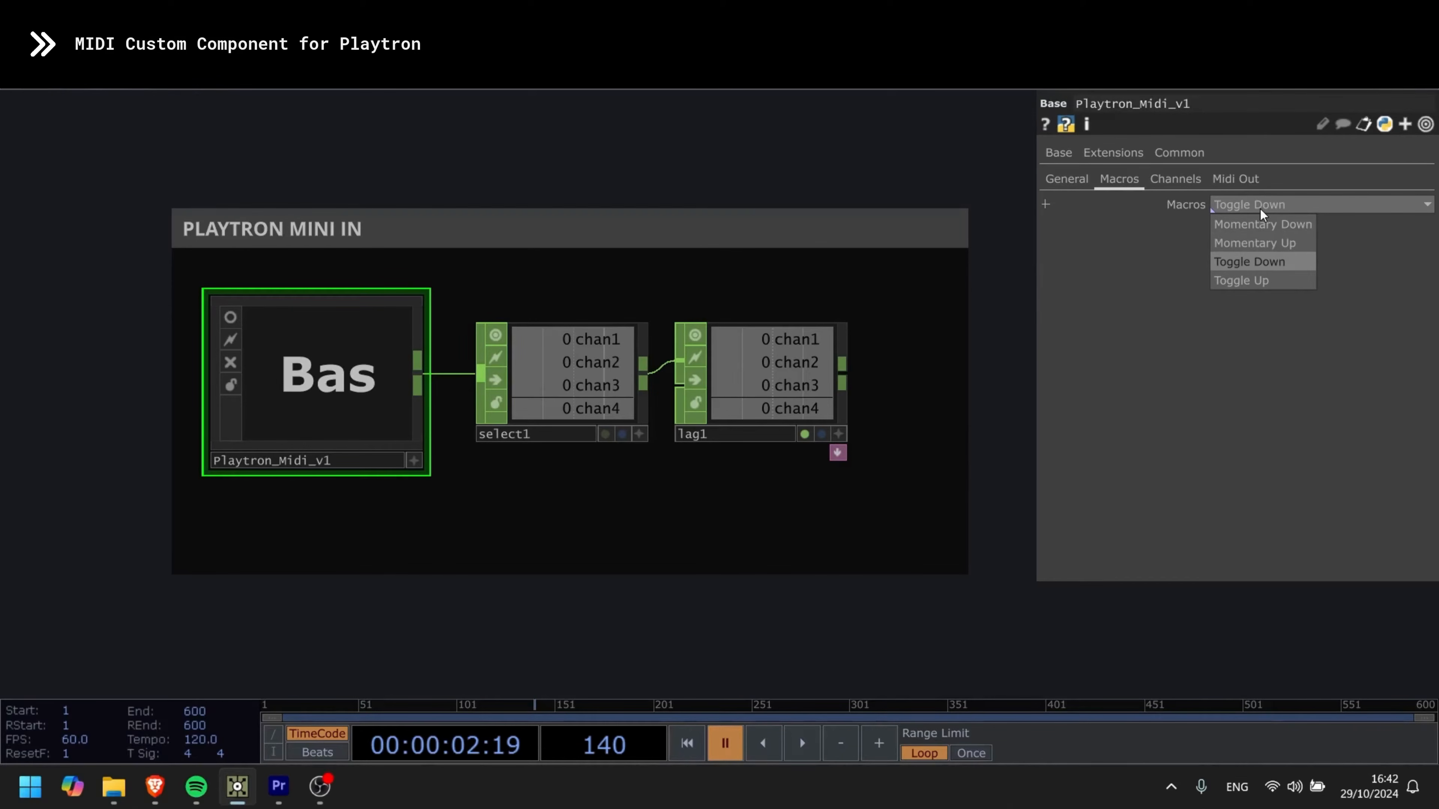
{"action": "left_click", "coordinate": [1266, 226]}
- Set the component's individual channel behaviours: CC2 to Momentary Up, CC3 to Toggle Down and CC4 to Toggle Up
{"action": "left_click", "coordinate": [1186, 181]}
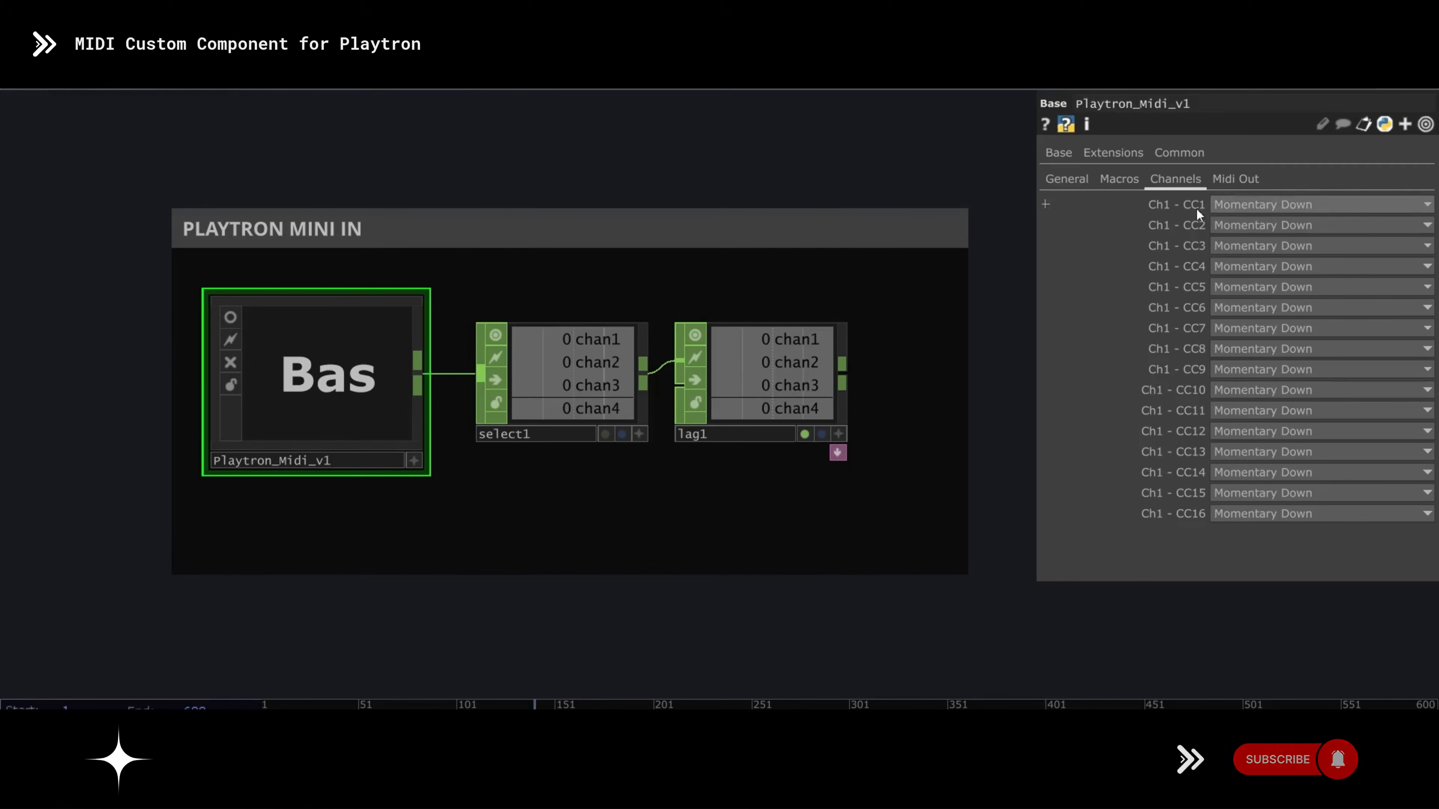
{"action": "left_click", "coordinate": [1297, 205]}
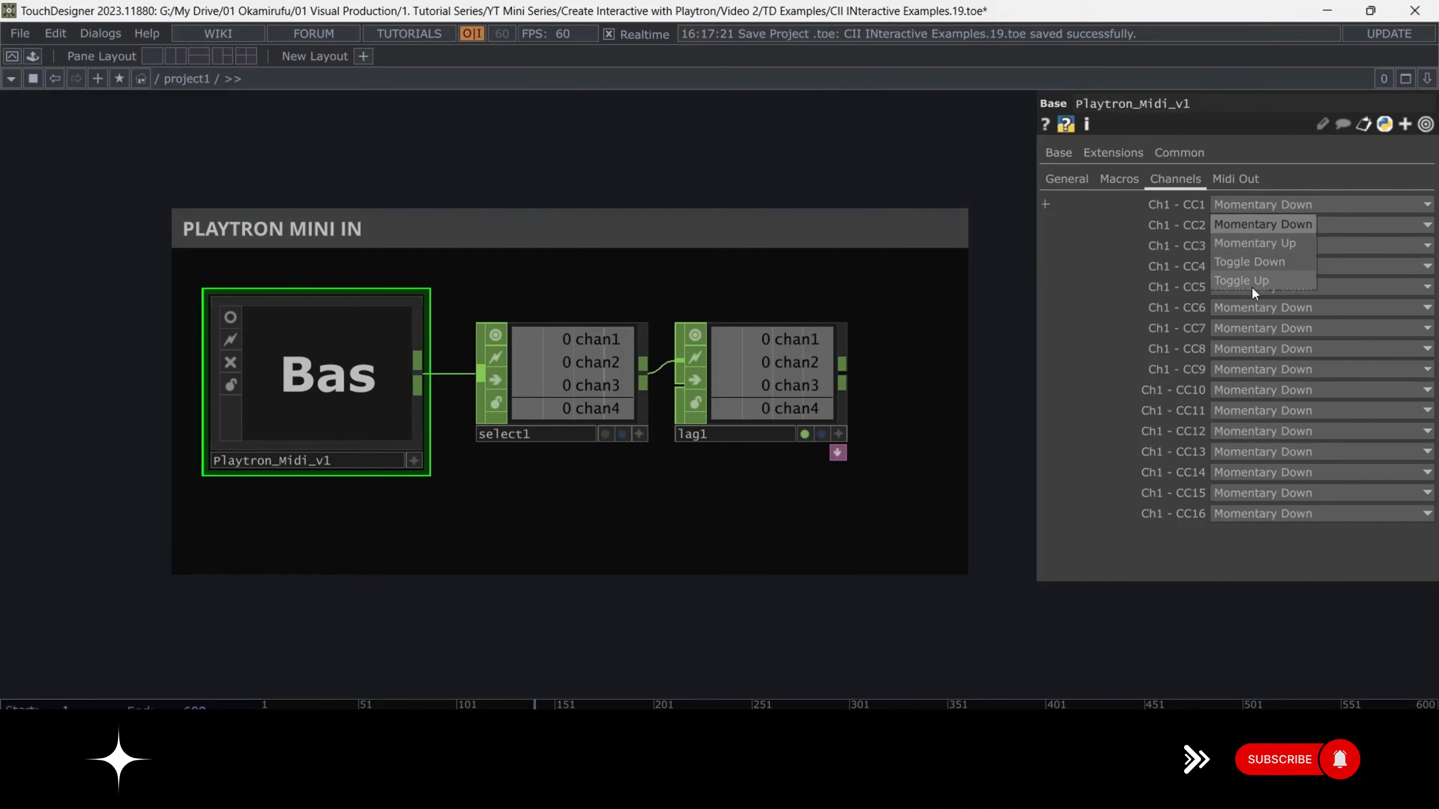
{"action": "left_click", "coordinate": [1253, 212]}
{"action": "left_click", "coordinate": [1254, 230]}
{"action": "left_click", "coordinate": [1254, 262]}
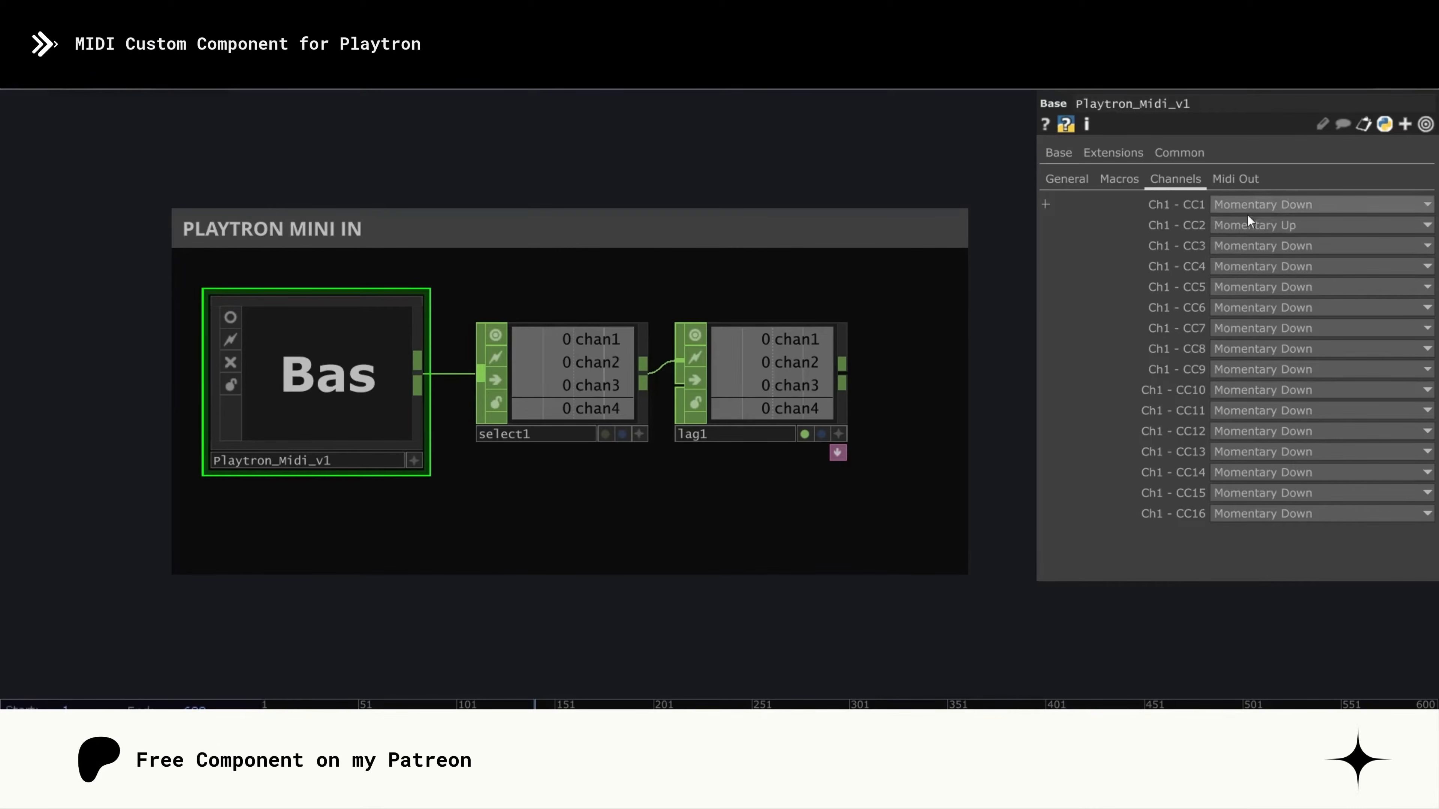
{"action": "left_click", "coordinate": [1274, 250]}
{"action": "left_click", "coordinate": [1275, 303]}
{"action": "left_click", "coordinate": [1274, 269]}
{"action": "left_click", "coordinate": [1252, 342]}
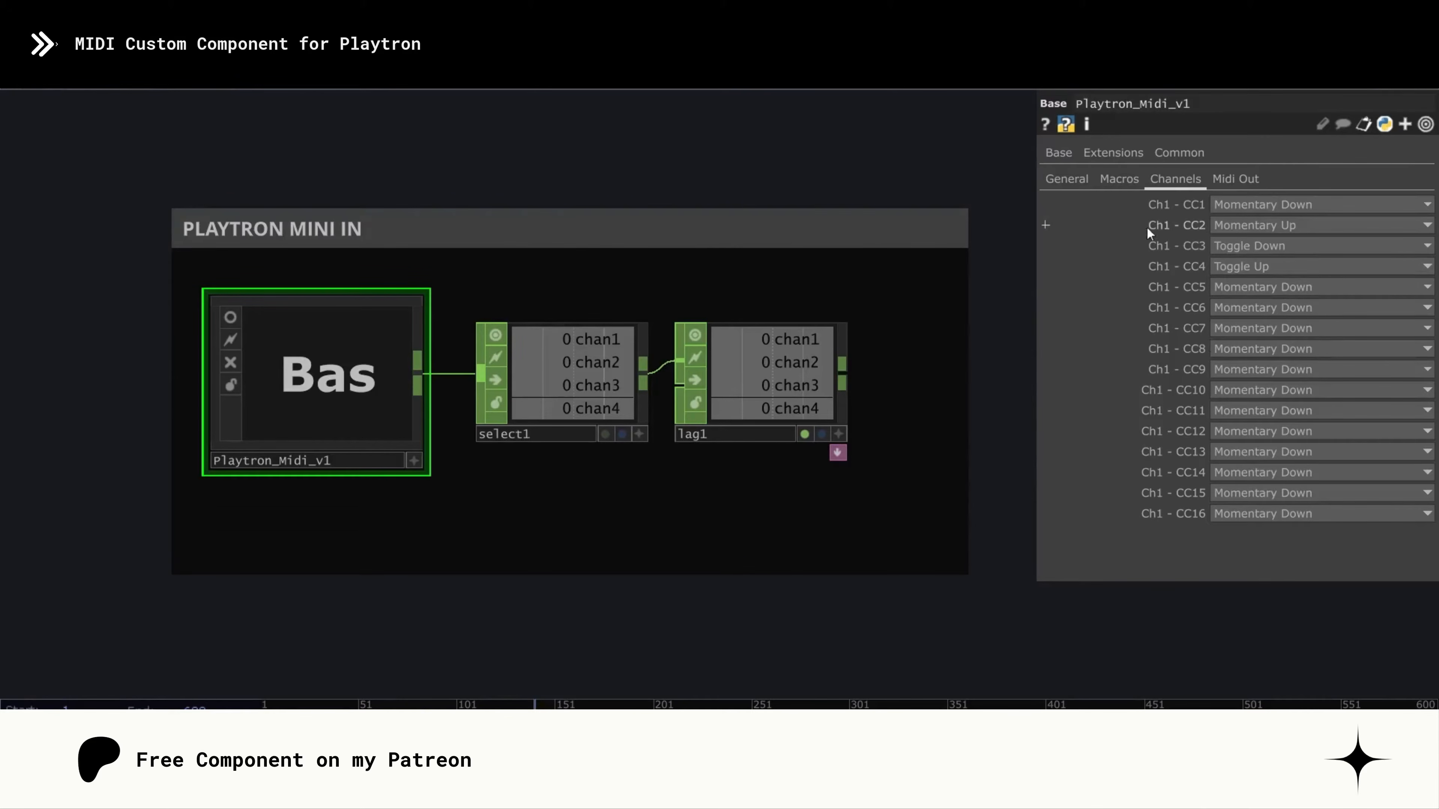
- Inspect the component's Midi Out toggles, its output channels through a temporary Null, and the Channel Names chosen in select1
{"action": "left_click", "coordinate": [1238, 179]}
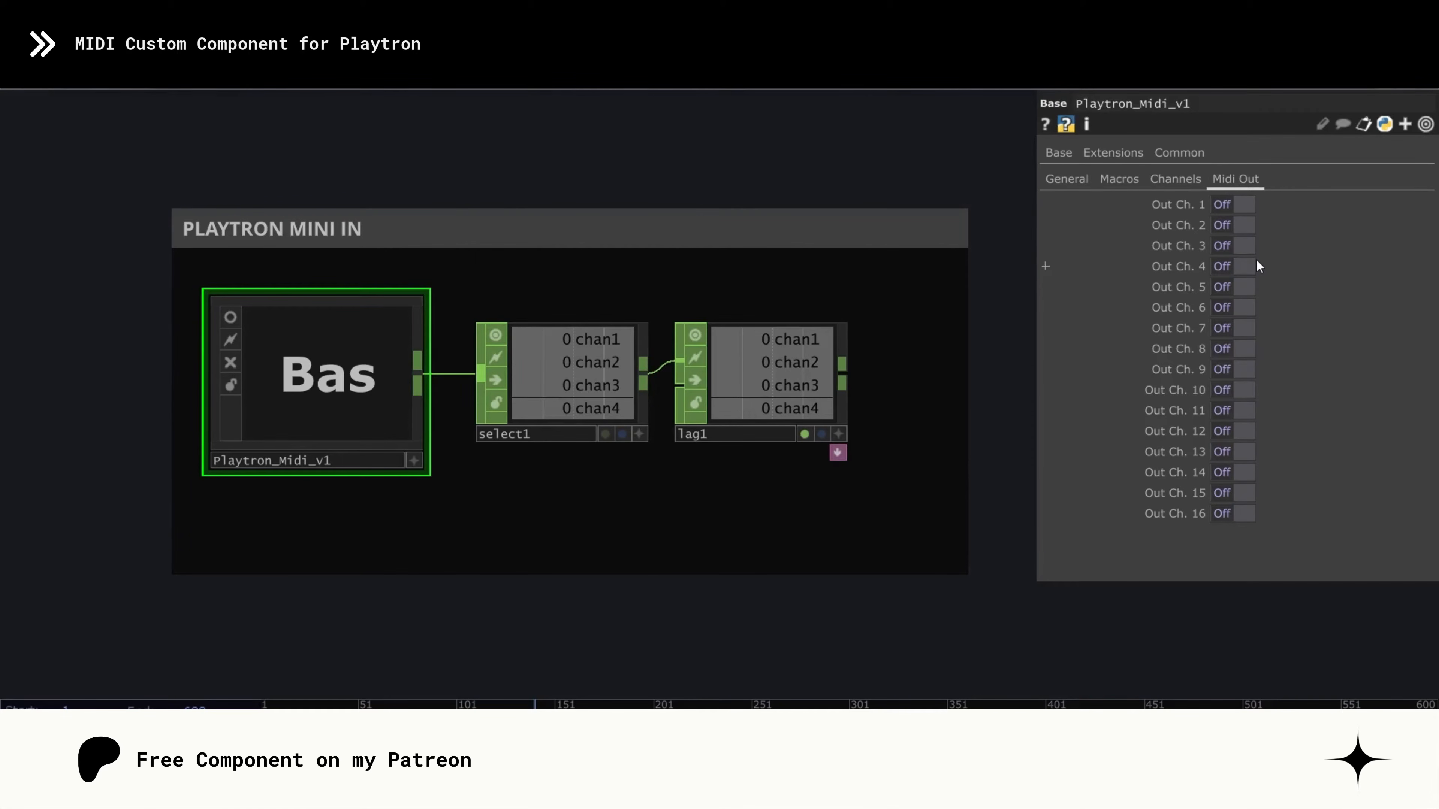
{"action": "left_click", "coordinate": [572, 385]}
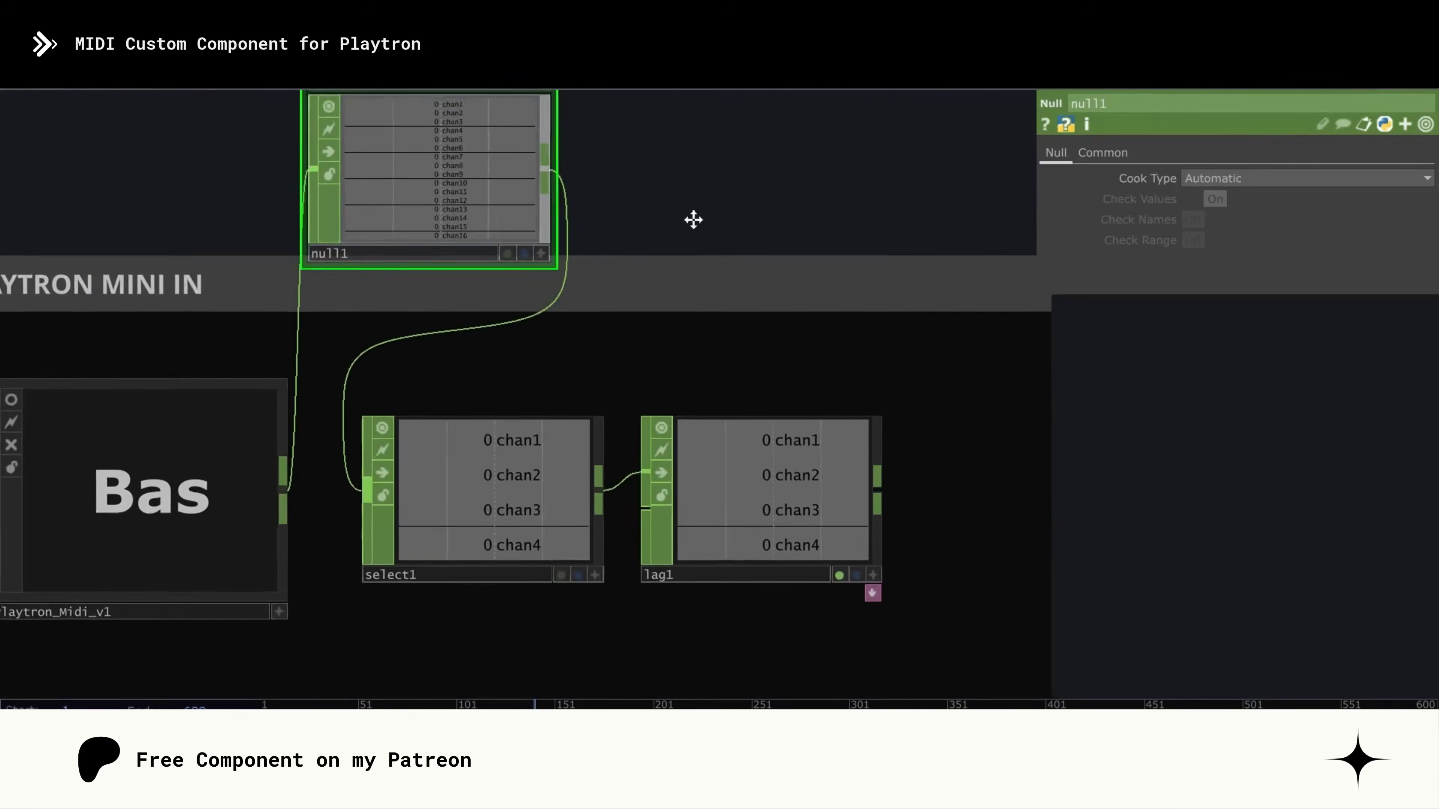
{"action": "scroll", "coordinate": [498, 266], "scroll_direction": "up", "scroll_amount": 5}
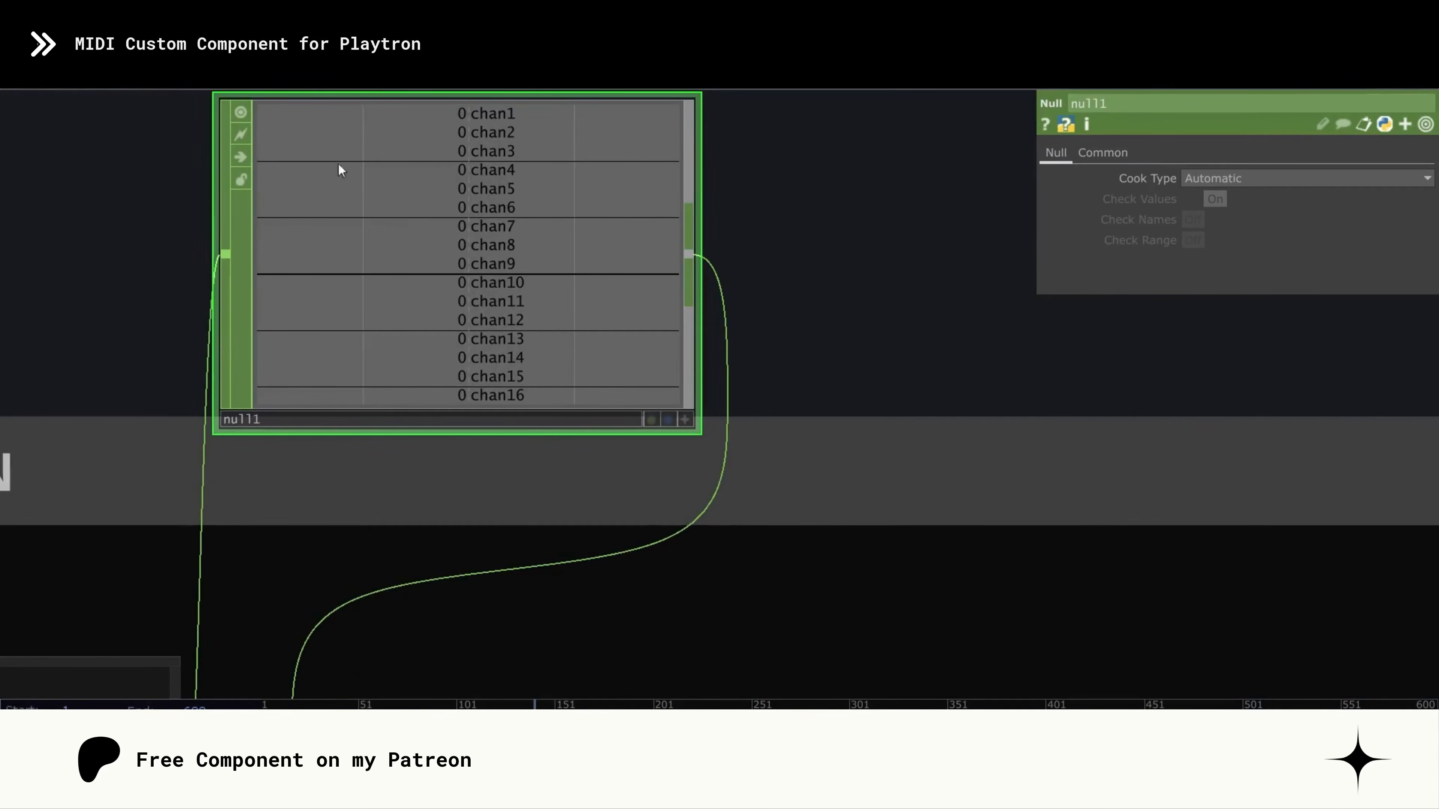
{"action": "scroll", "coordinate": [519, 218], "scroll_direction": "down", "scroll_amount": 5}
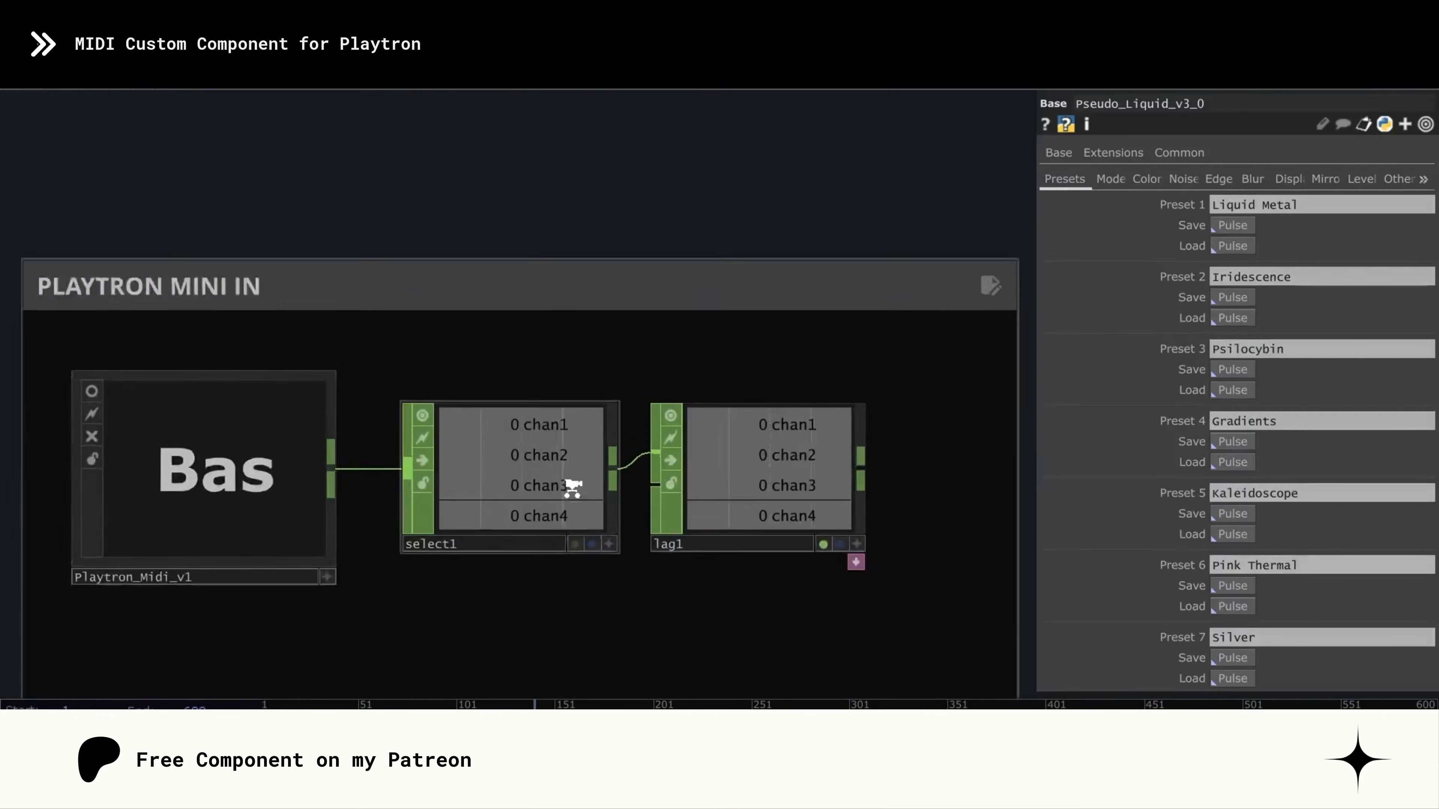
{"action": "left_click", "coordinate": [572, 487]}
{"action": "scroll", "coordinate": [566, 481], "scroll_direction": "up", "scroll_amount": 5}
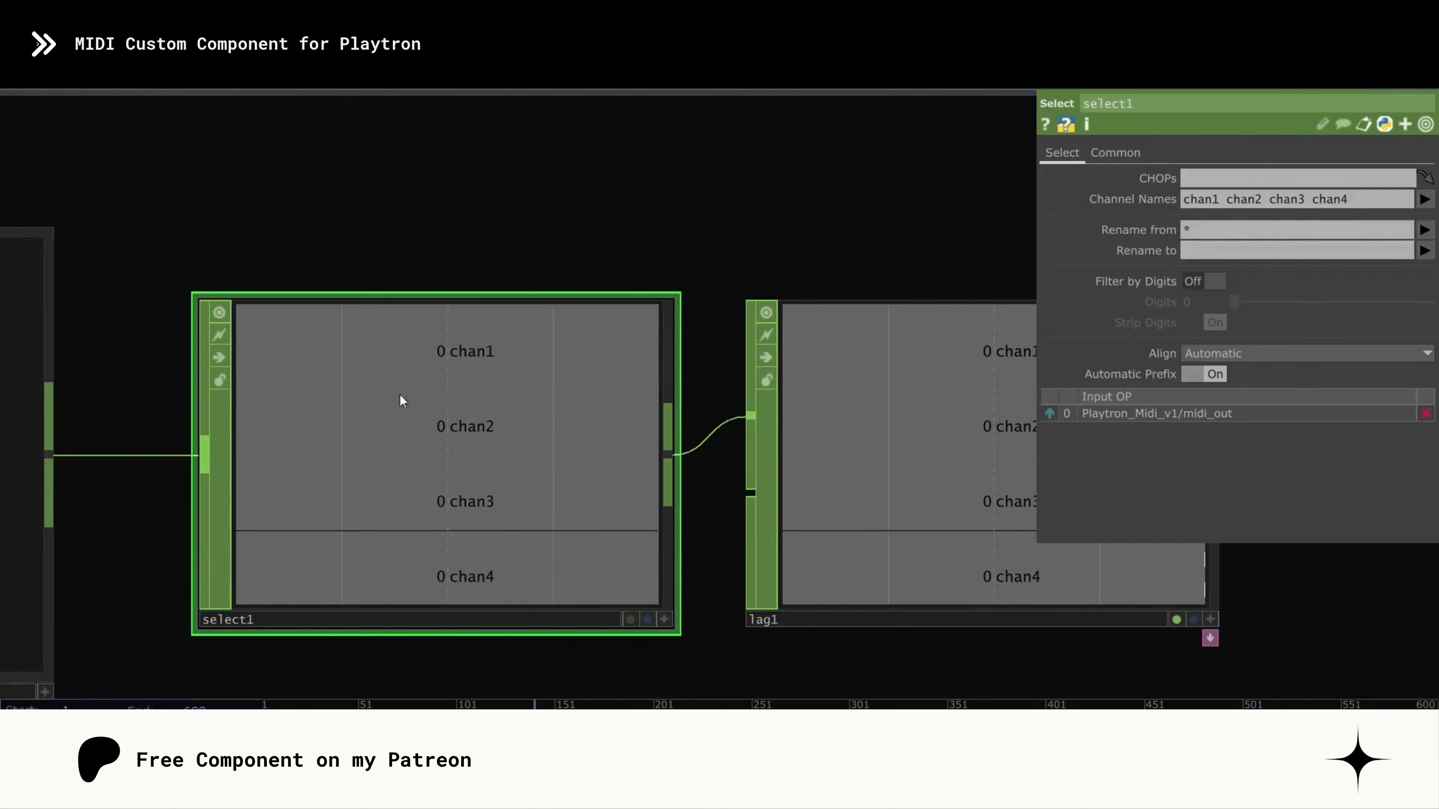
{"action": "scroll", "coordinate": [522, 208], "scroll_direction": "down", "scroll_amount": 2}
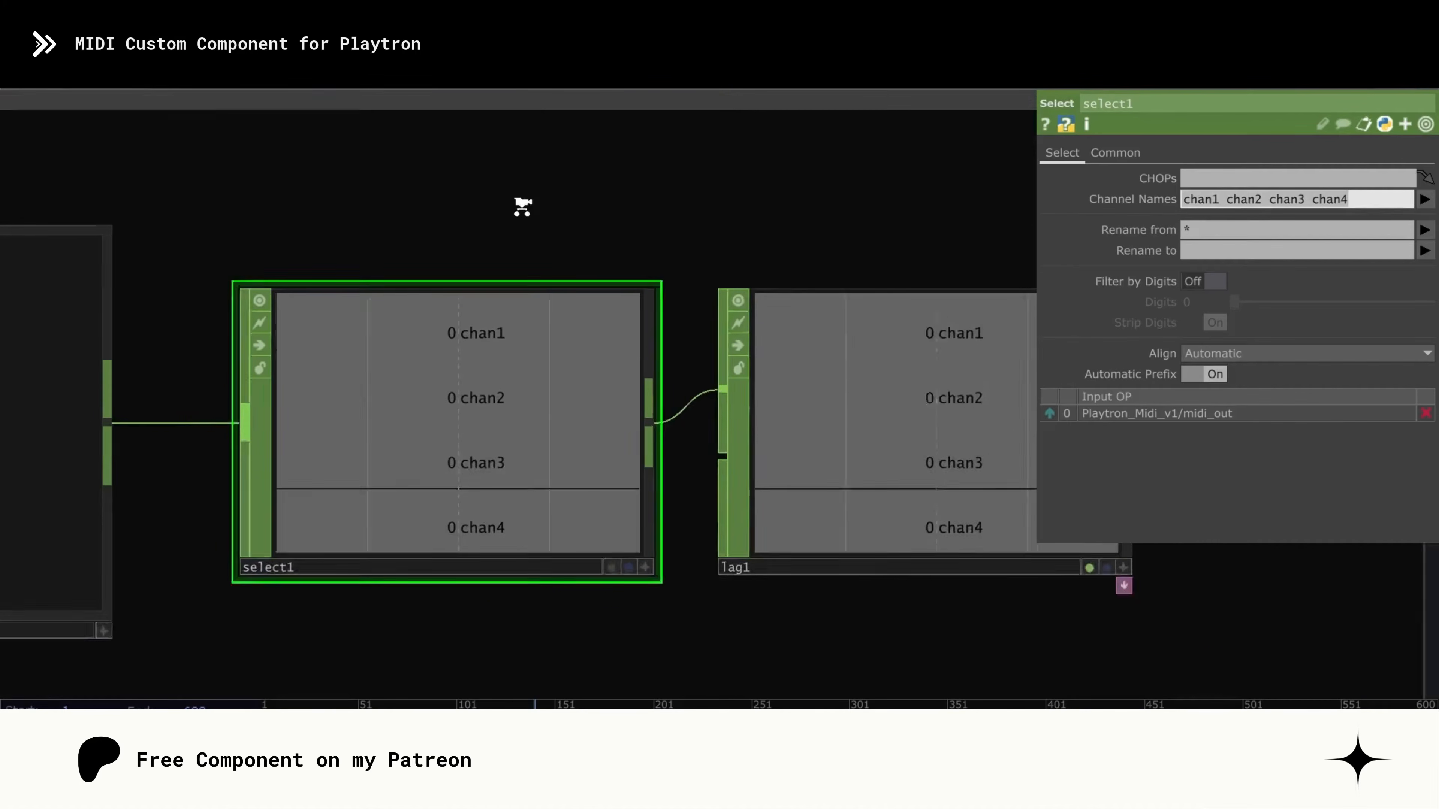
- Examine the annotated flower-layer network and how its branches are composited towards the output
{"action": "scroll", "coordinate": [522, 207], "scroll_direction": "down", "scroll_amount": 3}
{"action": "scroll", "coordinate": [459, 257], "scroll_direction": "down", "scroll_amount": 5}
{"action": "left_click_drag", "start_coordinate": [655, 460], "coordinate": [538, 212]}
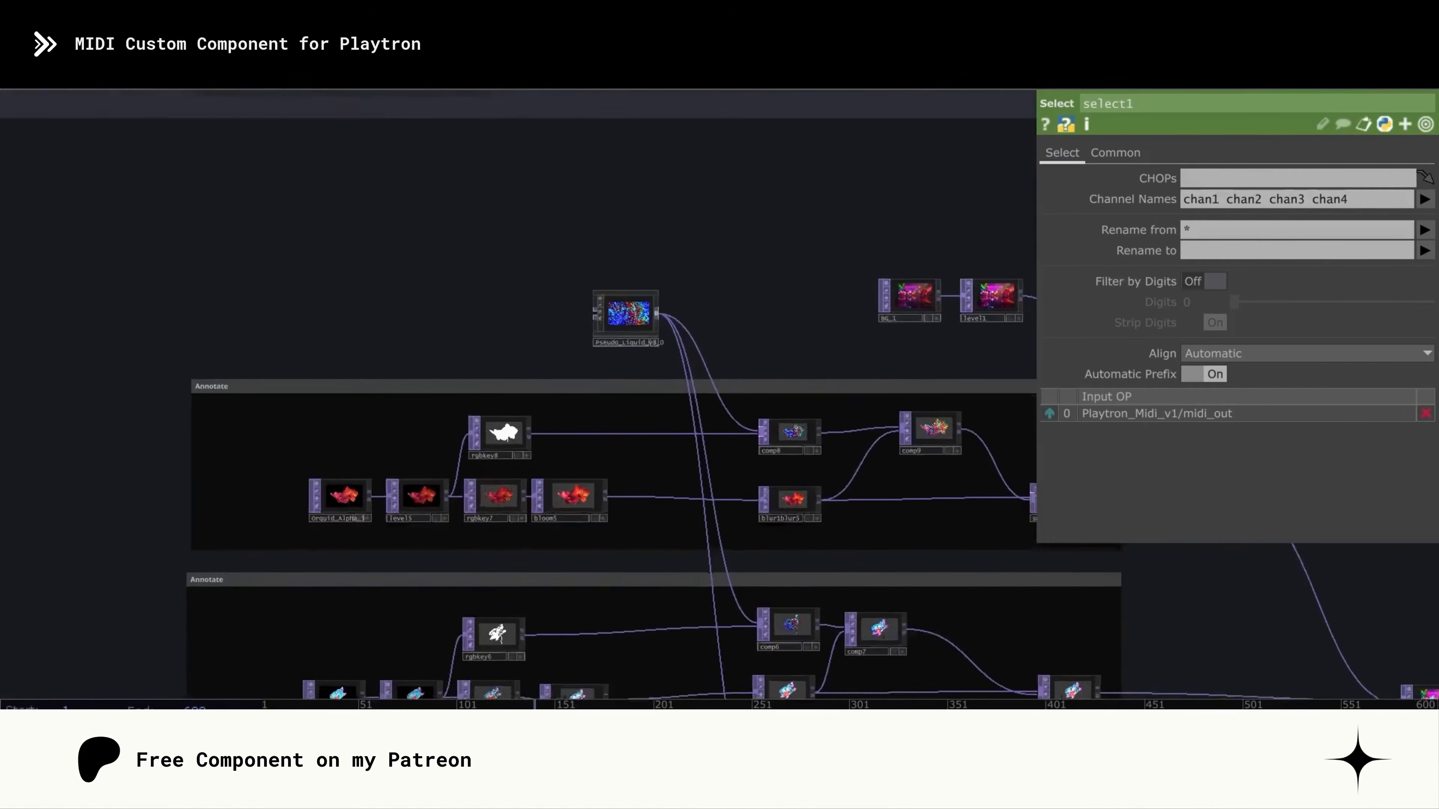
{"action": "left_click_drag", "start_coordinate": [768, 479], "coordinate": [662, 449]}
{"action": "scroll", "coordinate": [662, 449], "scroll_direction": "up", "scroll_amount": 3}
{"action": "mouse_move", "coordinate": [754, 331]}
{"action": "left_mouse_down"}
{"action": "mouse_move", "coordinate": [709, 315]}
{"action": "mouse_move", "coordinate": [681, 116]}
{"action": "left_mouse_up"}
{"action": "scroll", "coordinate": [651, 346], "scroll_direction": "down", "scroll_amount": 6}
{"action": "left_click_drag", "start_coordinate": [1146, 617], "coordinate": [1020, 592]}
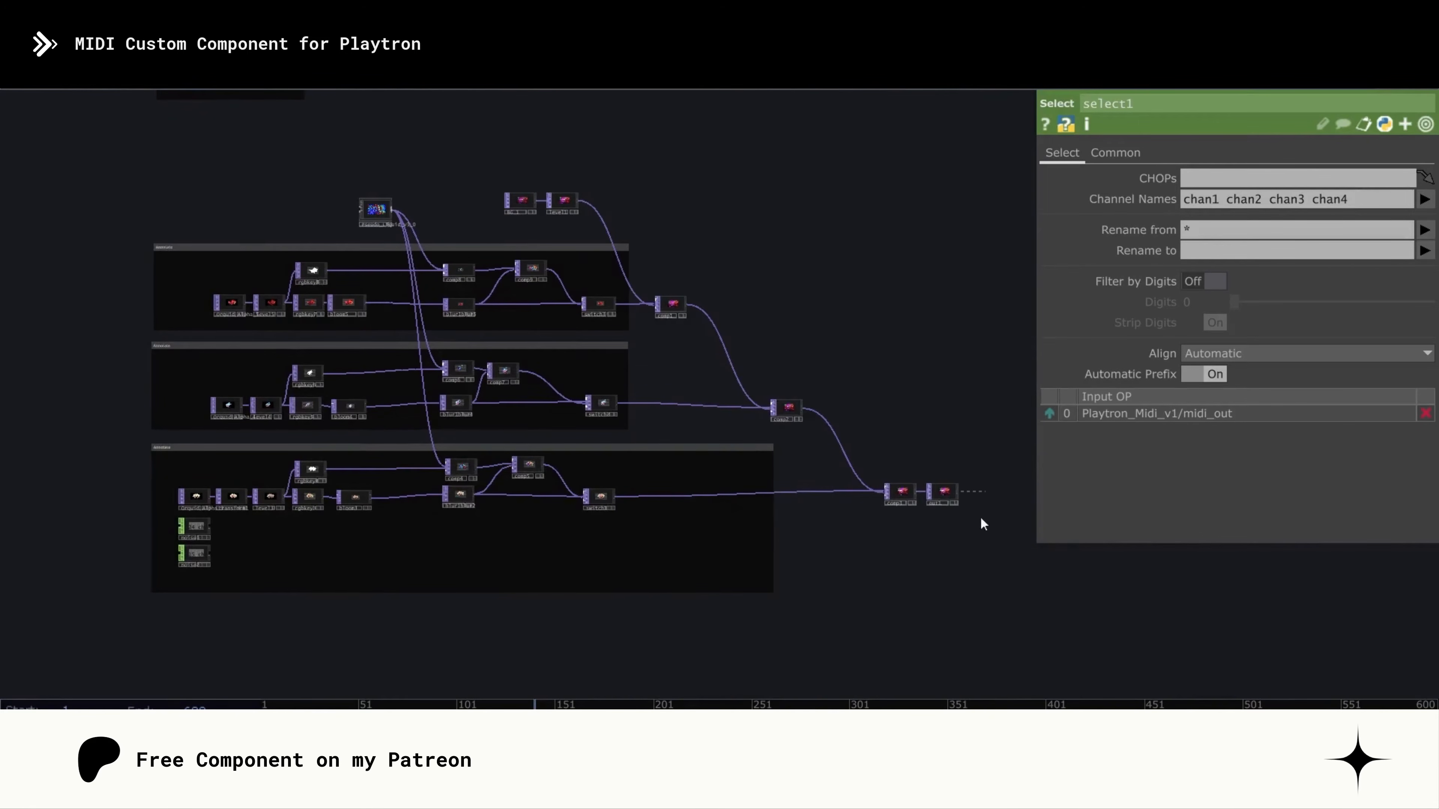
- Inspect the composited orchid image in comp3 up close
{"action": "scroll", "coordinate": [908, 521], "scroll_direction": "up", "scroll_amount": 10}
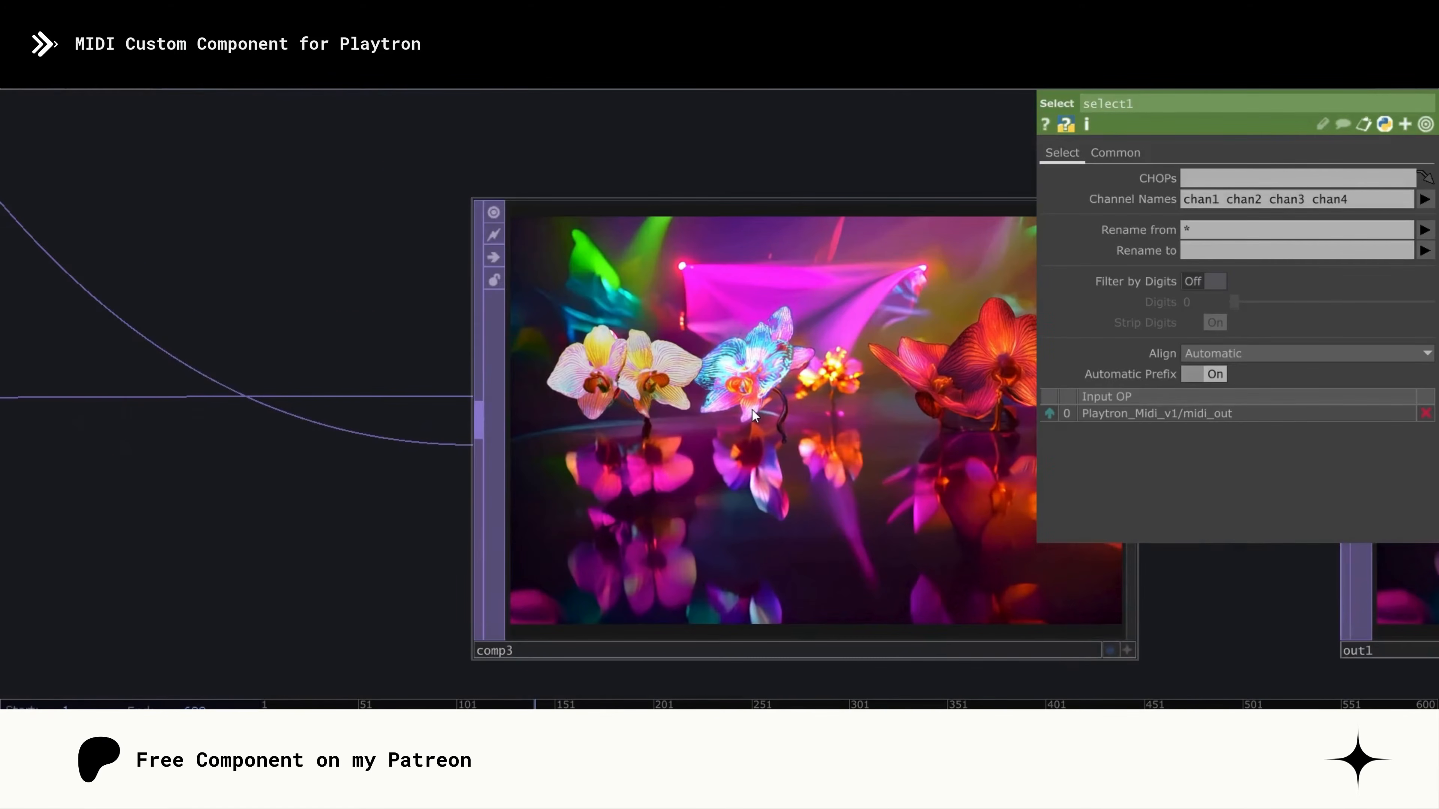
{"action": "scroll", "coordinate": [754, 416], "scroll_direction": "down", "scroll_amount": 8}
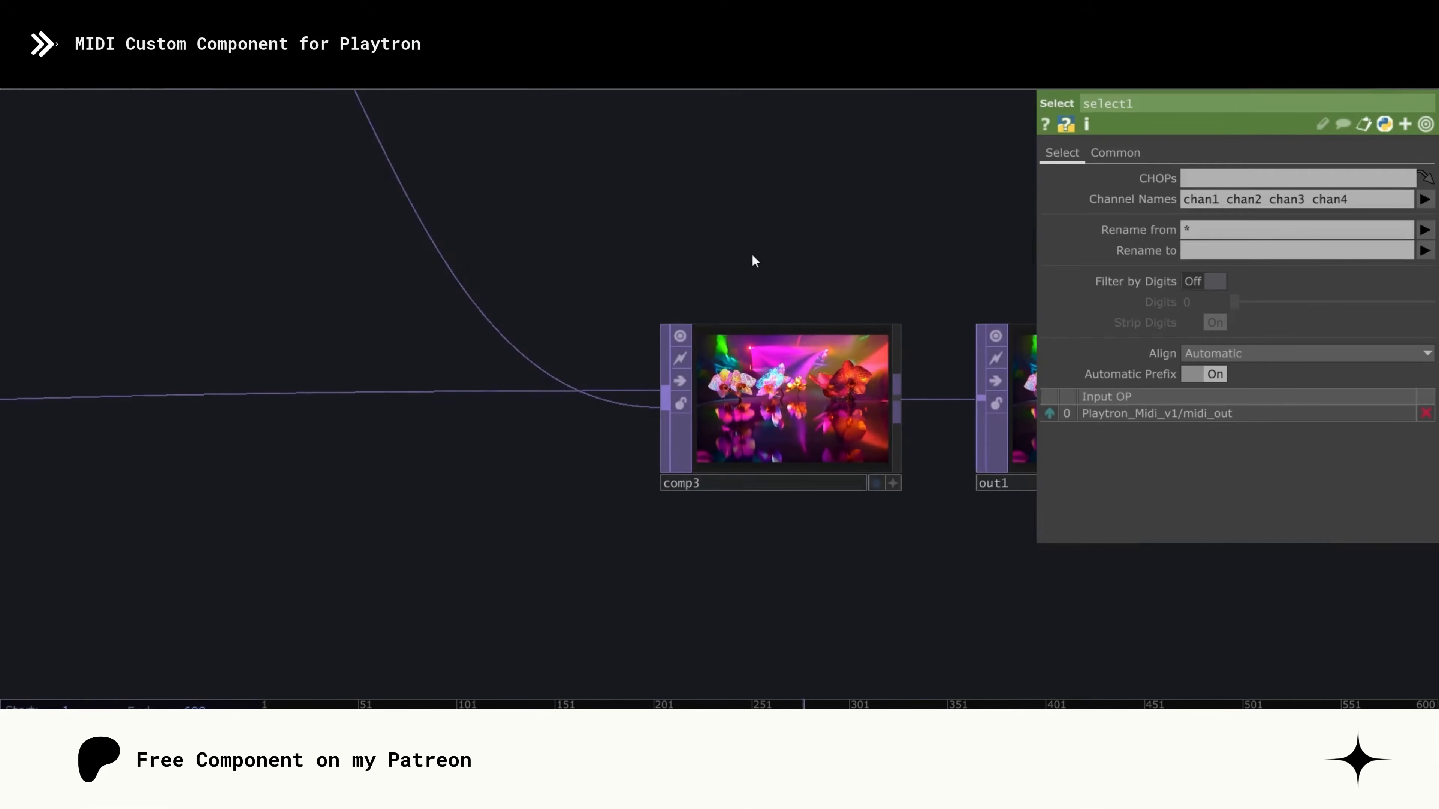
{"action": "left_click_drag", "start_coordinate": [726, 251], "coordinate": [767, 278]}
{"action": "scroll", "coordinate": [751, 282], "scroll_direction": "down", "scroll_amount": 5}
{"action": "left_click_drag", "start_coordinate": [747, 229], "coordinate": [838, 420]}
{"action": "scroll", "coordinate": [765, 339], "scroll_direction": "down", "scroll_amount": 2}
{"action": "scroll", "coordinate": [855, 466], "scroll_direction": "up", "scroll_amount": 10}
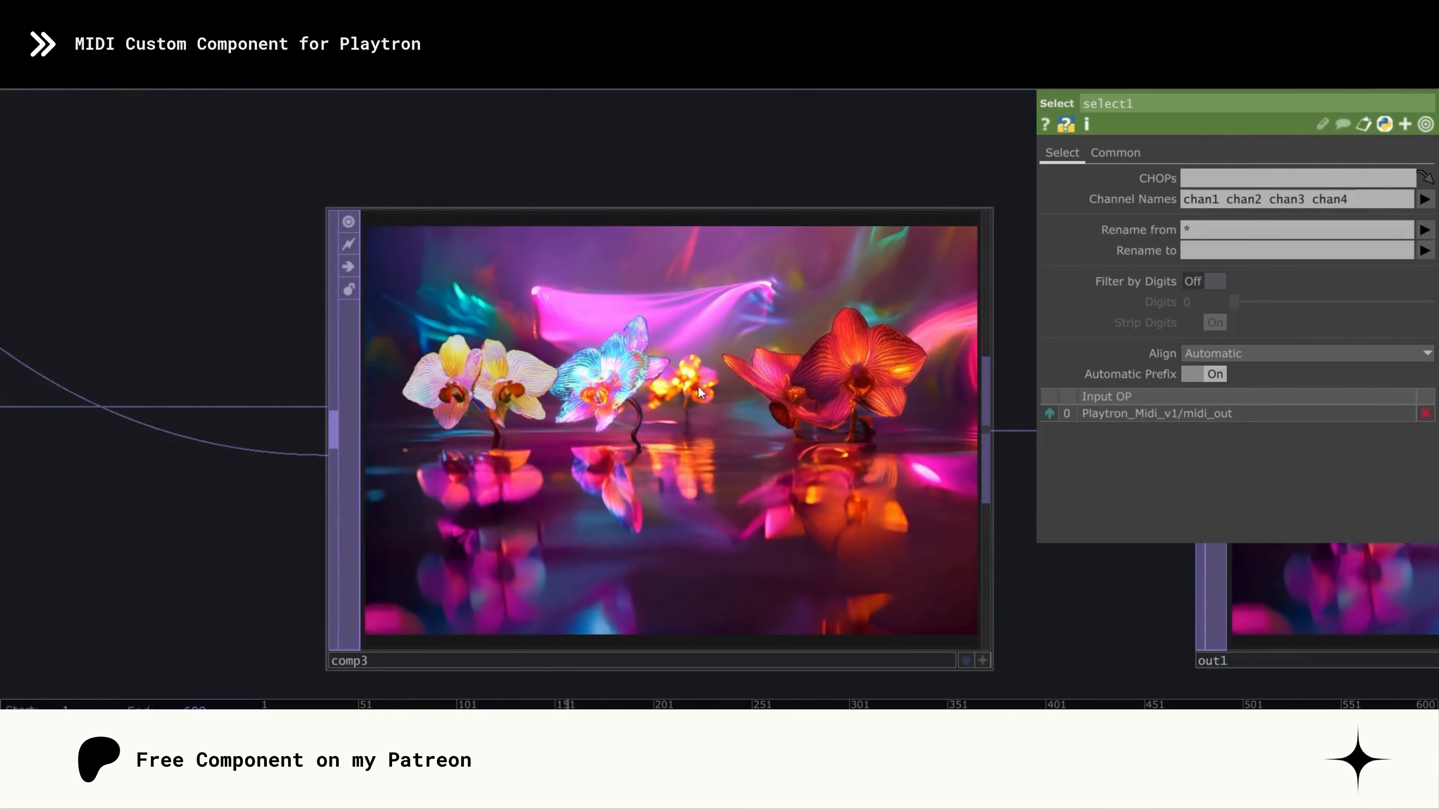
- Return to the PLAYTRON MINI IN group and select Playtron_Midi_v1 to review its Midi Out parameters
{"action": "scroll", "coordinate": [632, 334], "scroll_direction": "down", "scroll_amount": 10}
{"action": "left_click_drag", "start_coordinate": [619, 186], "coordinate": [874, 419]}
{"action": "scroll", "coordinate": [415, 283], "scroll_direction": "up", "scroll_amount": 10}
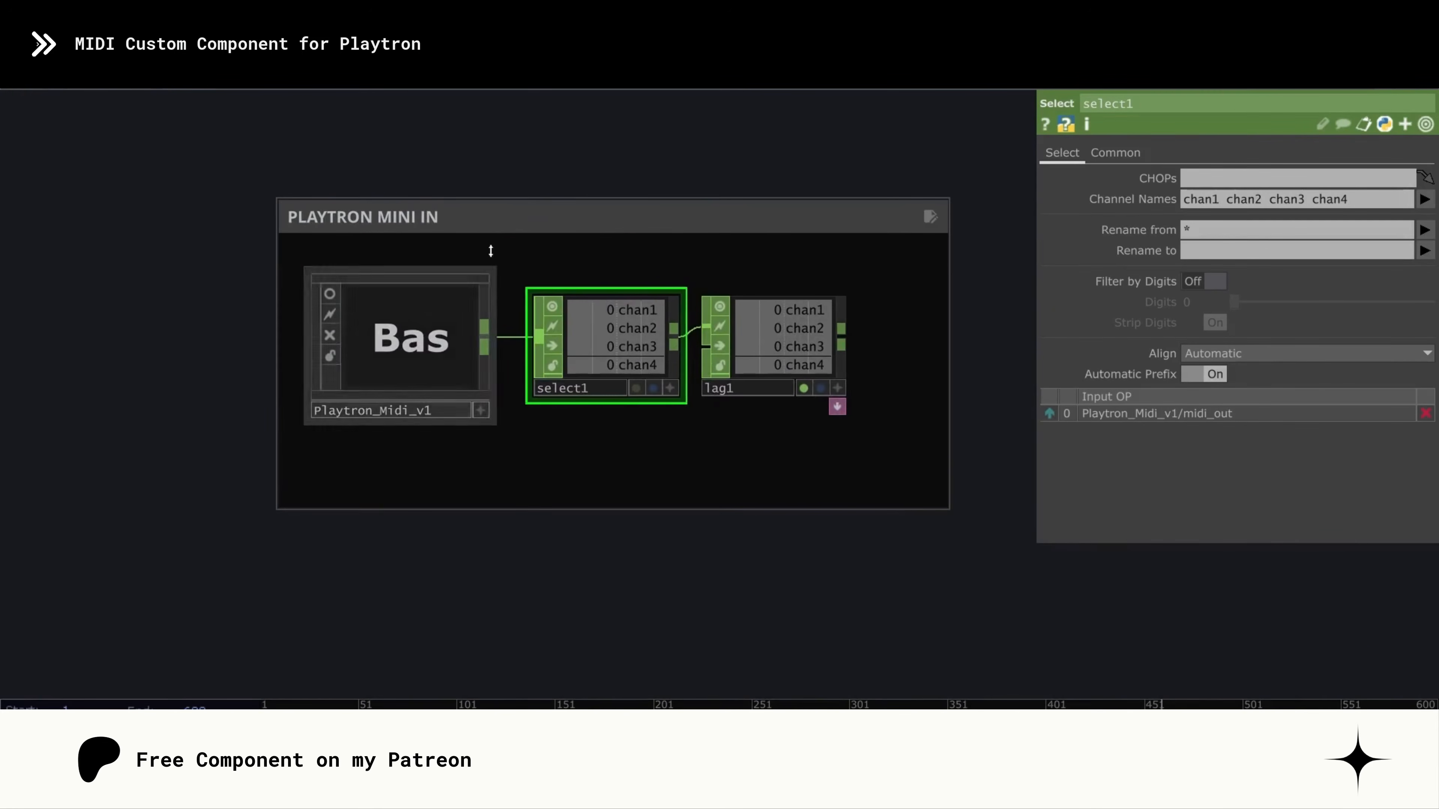
{"action": "left_click", "coordinate": [422, 277]}
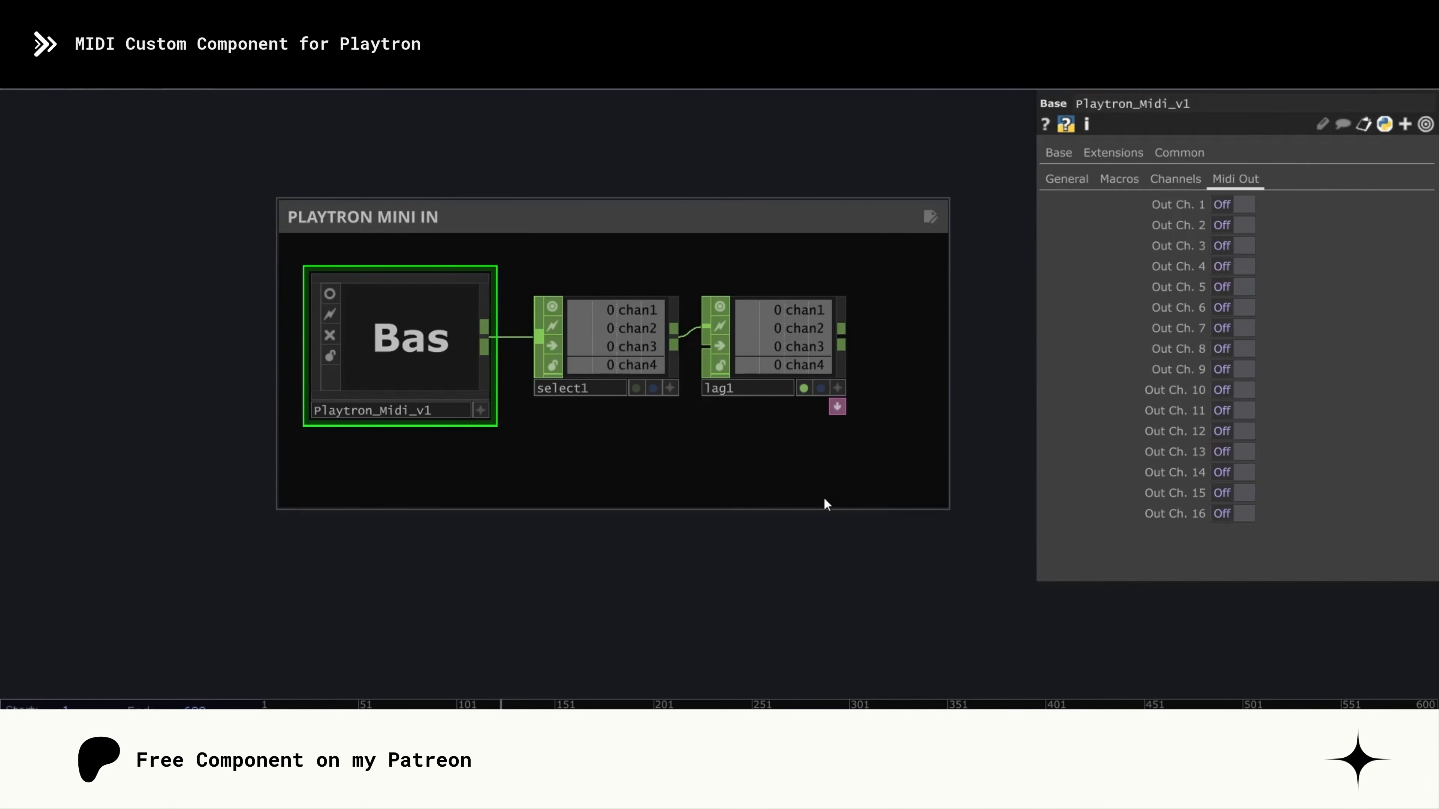
{"action": "left_click_drag", "start_coordinate": [825, 558], "coordinate": [849, 576]}
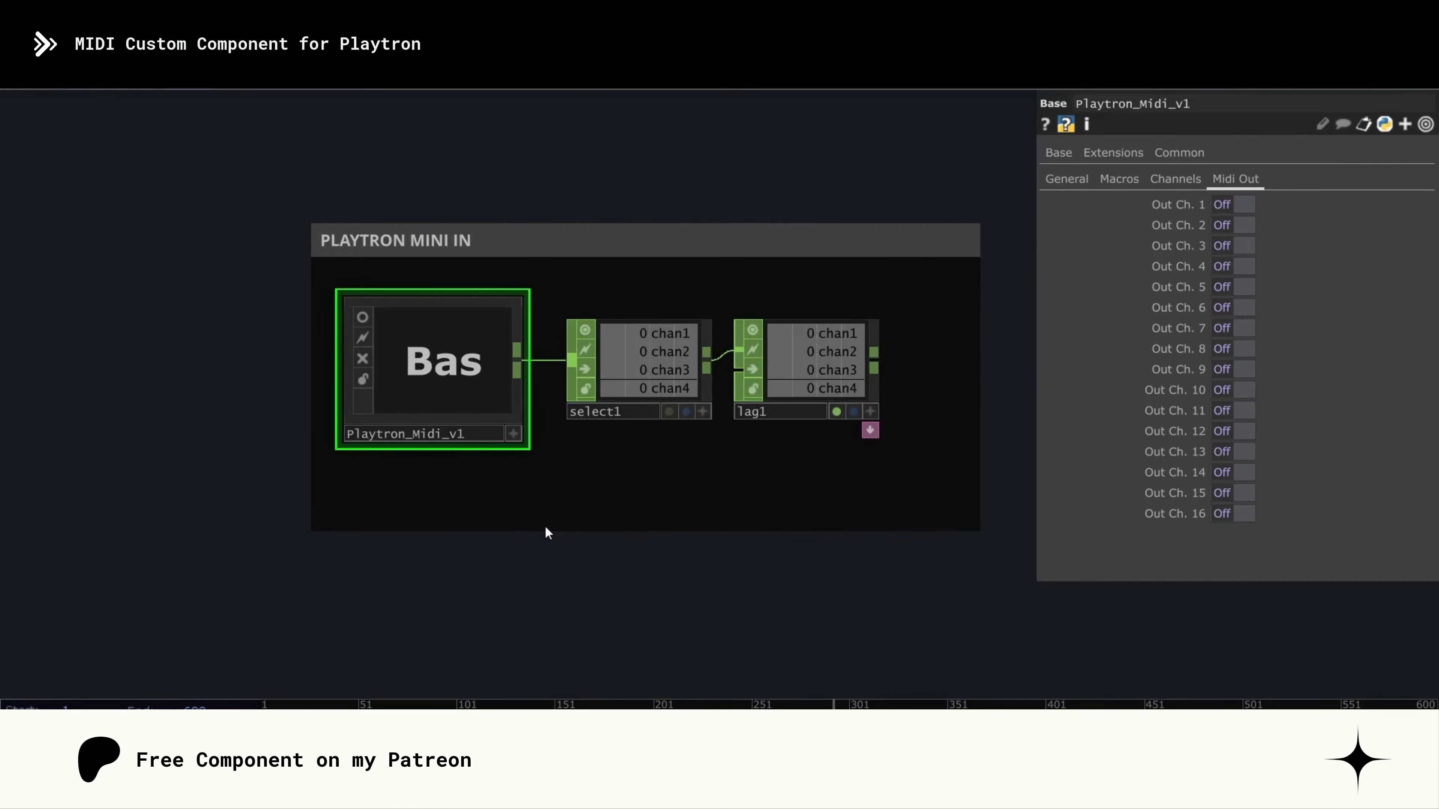